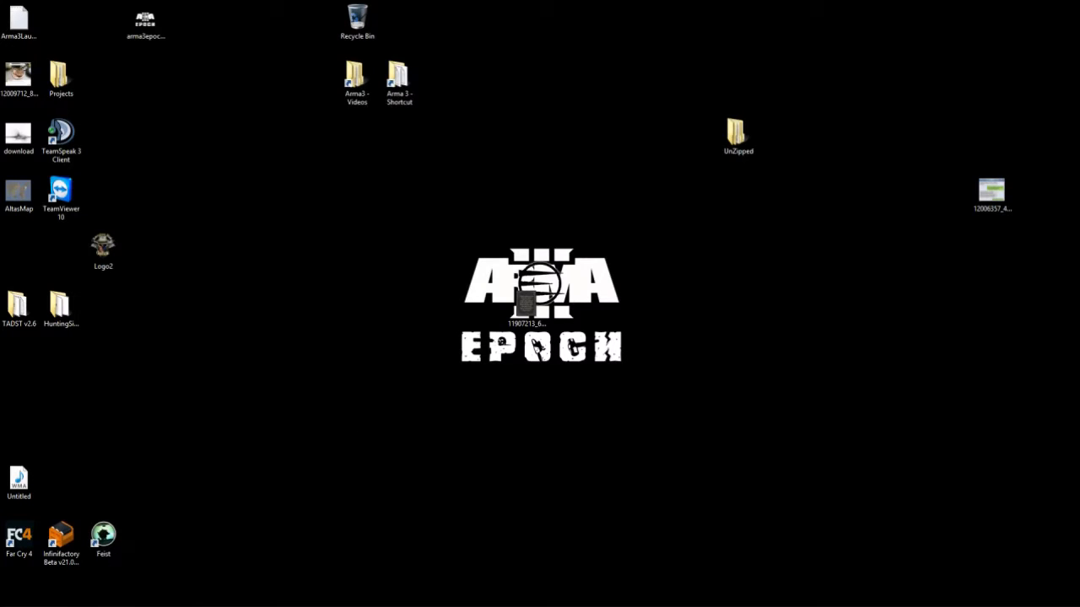
- In the Steam library, filter to tools and select Arma 3 Server, then hide Steam
left_click(113, 596)
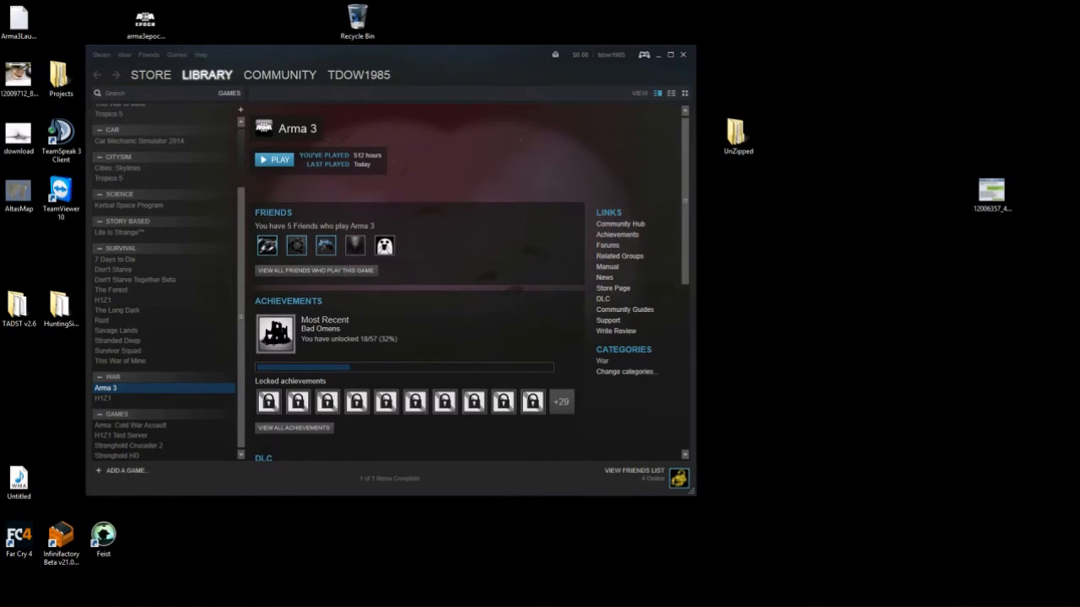
mouse_move(207, 75)
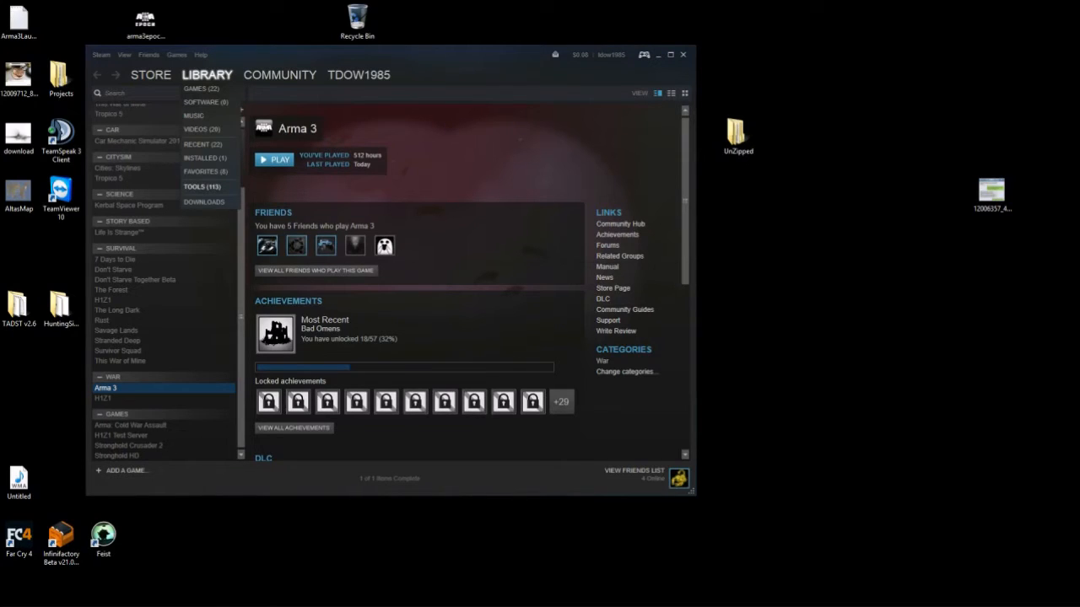
left_click(202, 186)
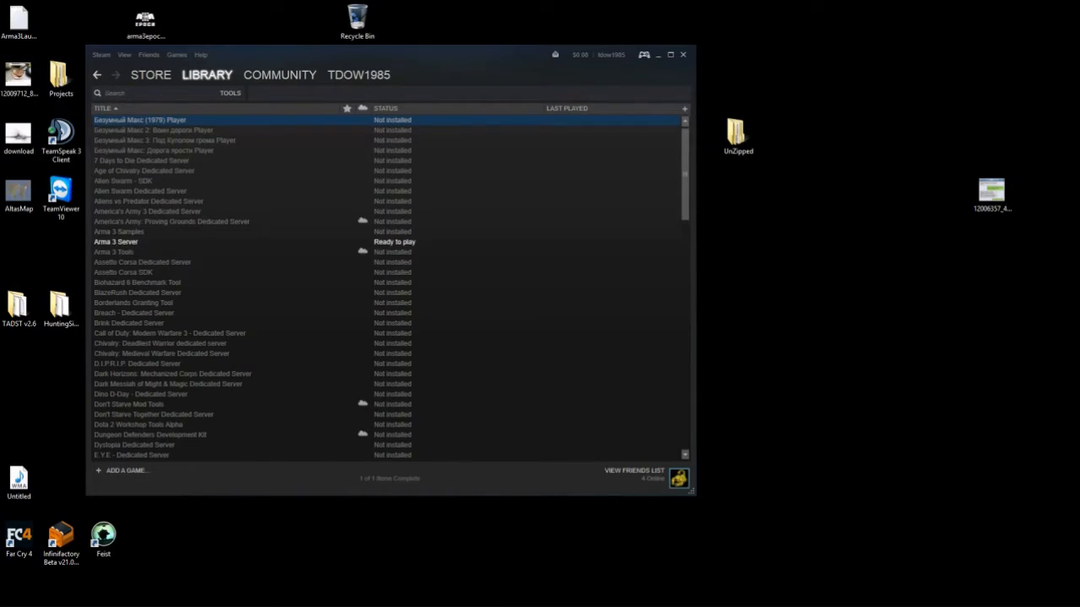
left_click(116, 242)
left_click_drag(405, 57, 579, 59)
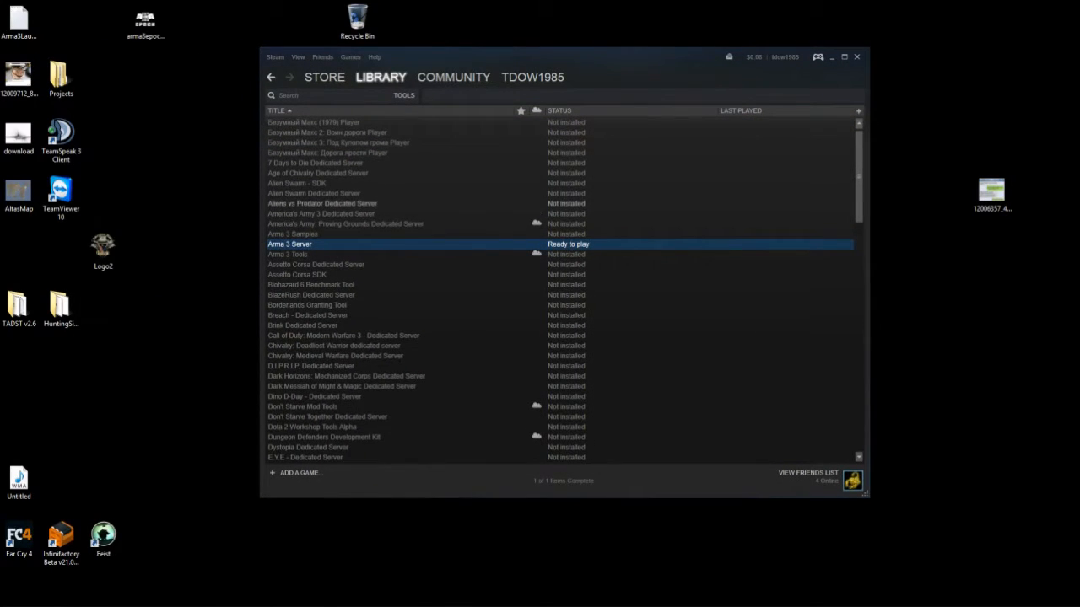
left_click(832, 58)
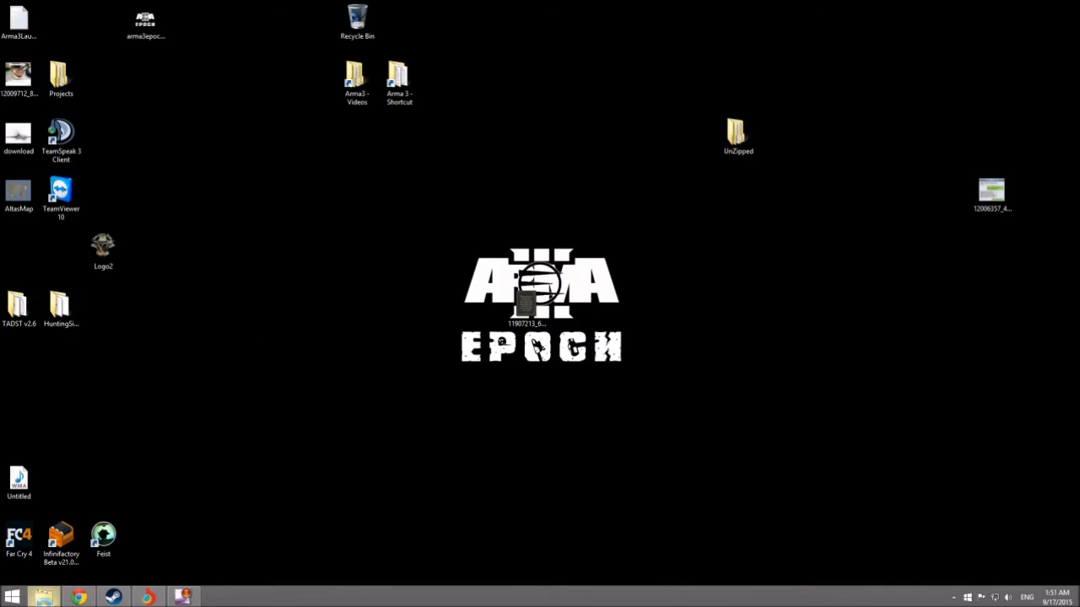
- Browse to C:\Program Files (x86)\Steam\steamapps\common and select the Arma 3 Server folder
key("super+e")
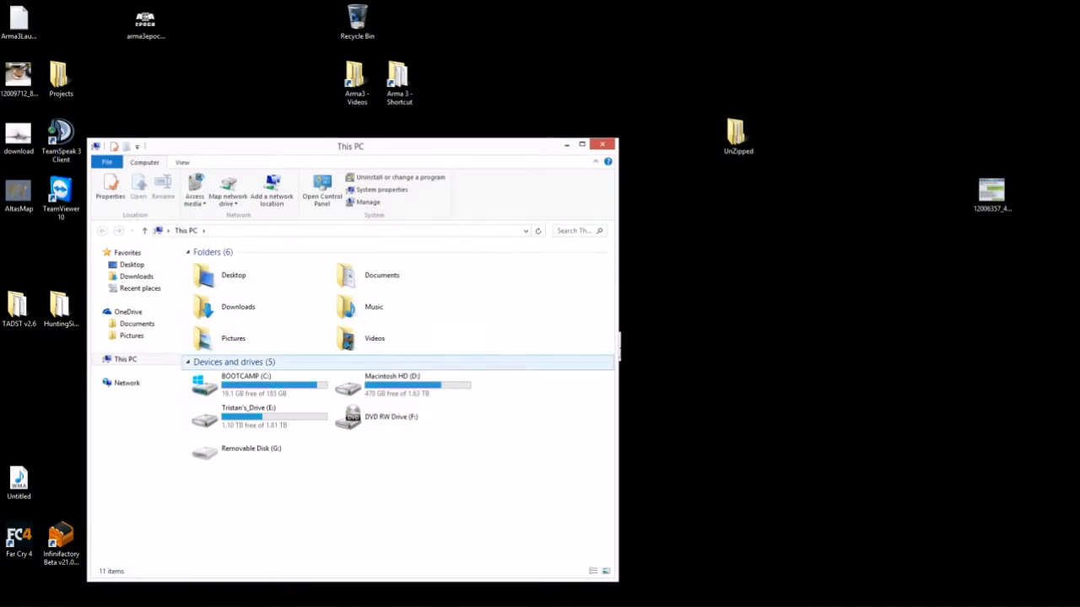
double_click(253, 384)
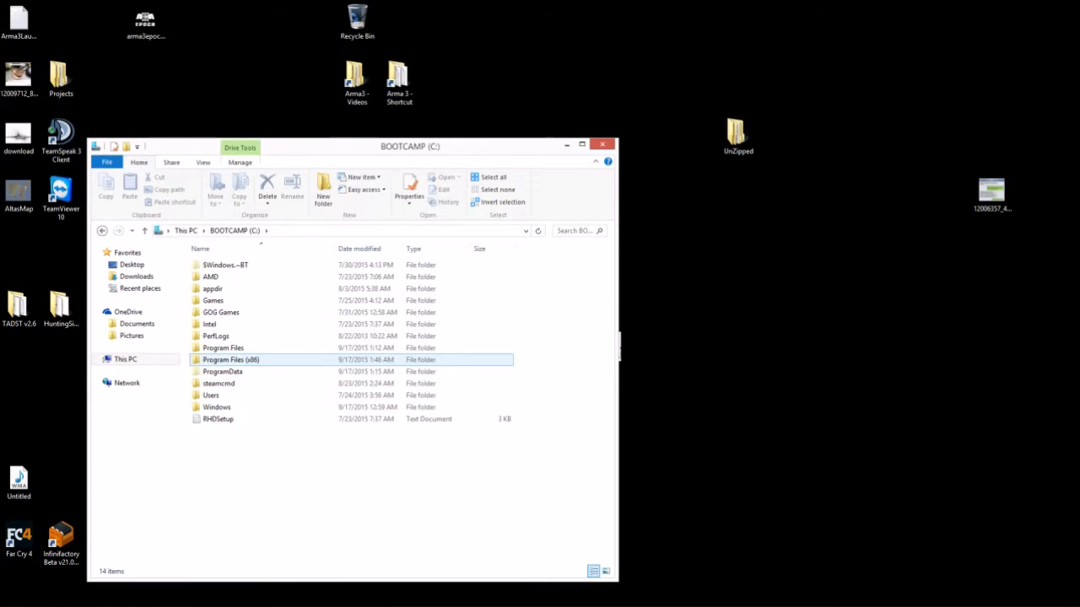
double_click(245, 359)
scroll(337, 368, "down", 5)
scroll(337, 367, "up", 3)
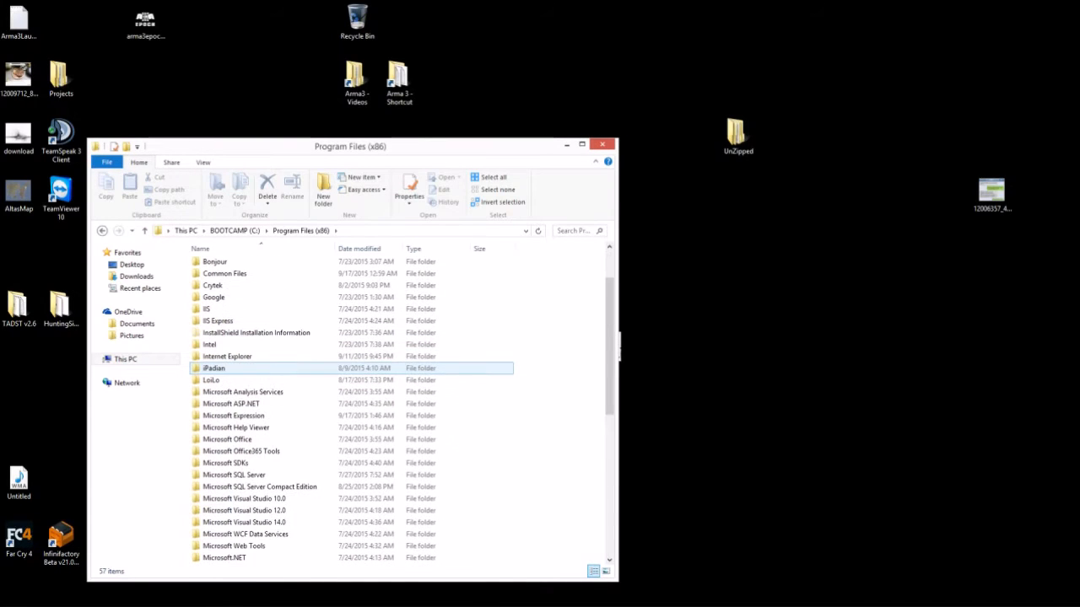
scroll(337, 405, "down", 7)
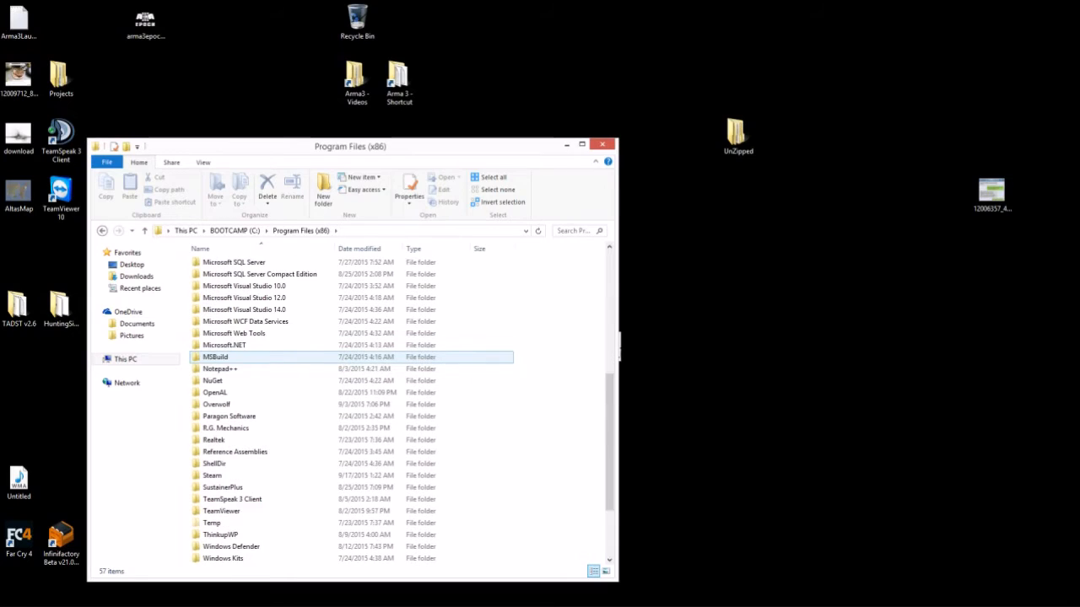
double_click(212, 439)
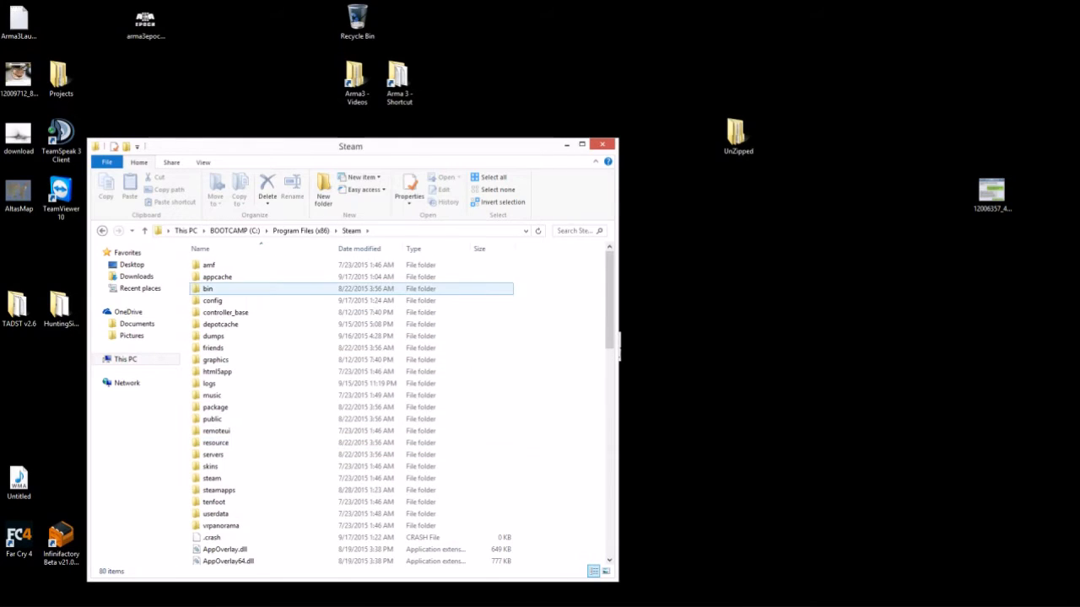
double_click(218, 490)
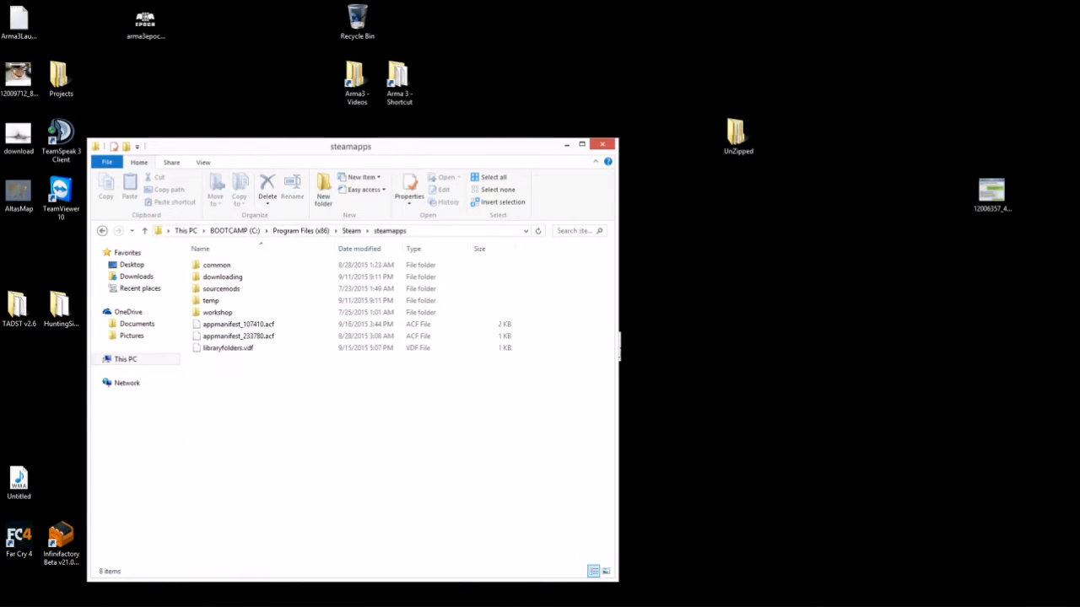
double_click(216, 265)
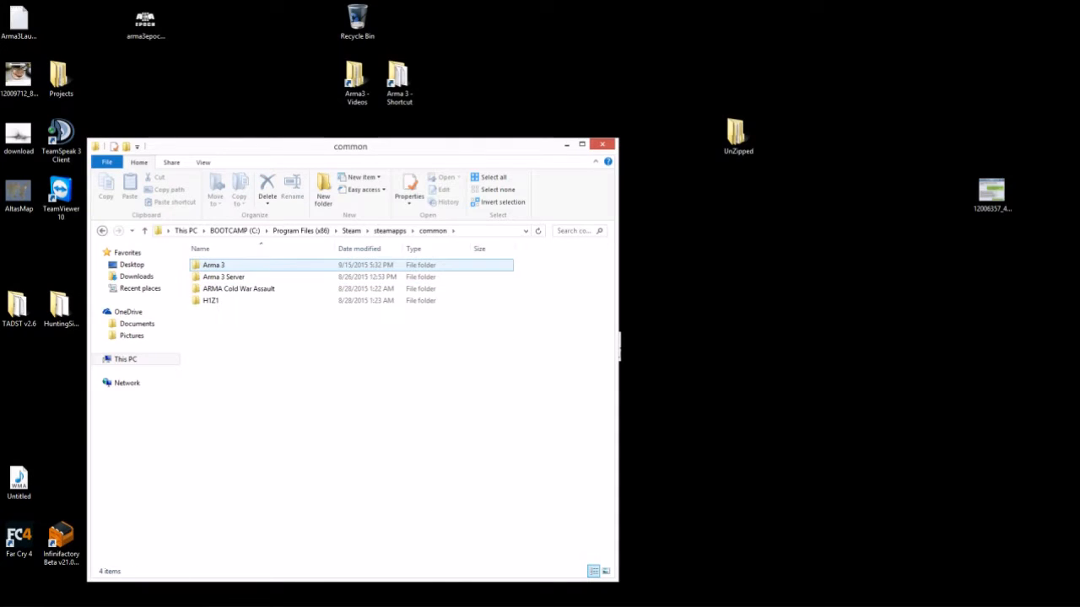
left_click(285, 278)
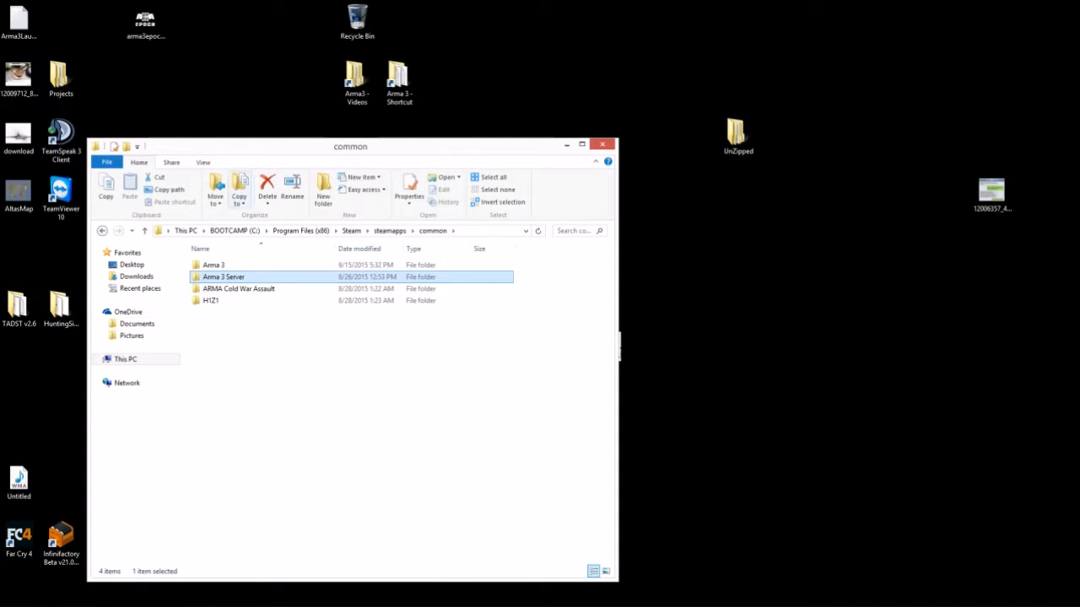
left_click_drag(350, 146, 661, 66)
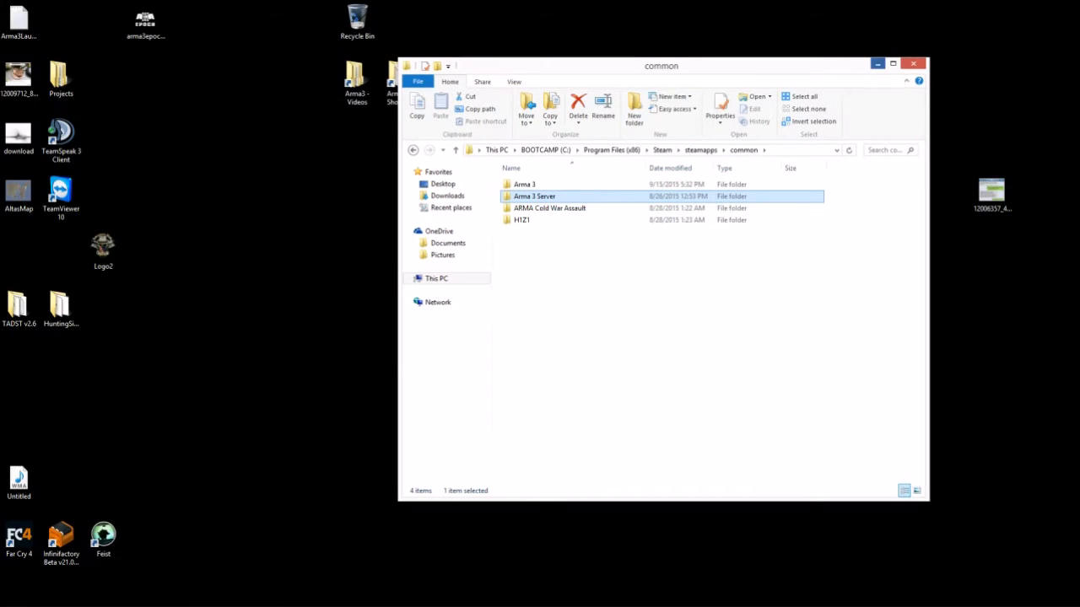
left_click(878, 63)
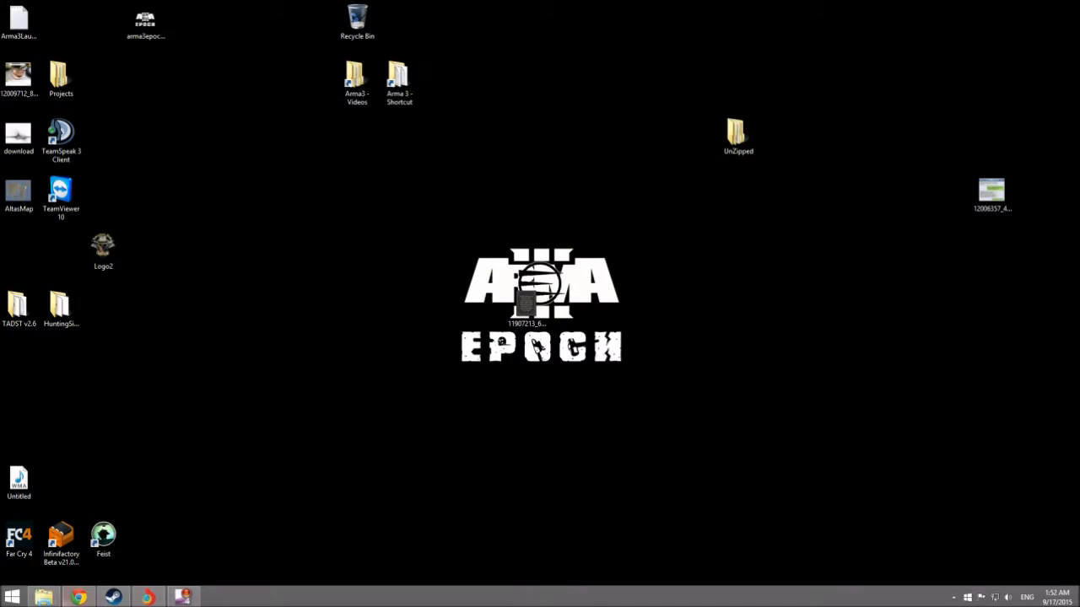
- Open the desktop UnZipped\Required folder beside Chrome and select Epoch_Client_0.3.3.1
left_click(79, 601)
left_click_drag(675, 32, 400, 197)
double_click(738, 135)
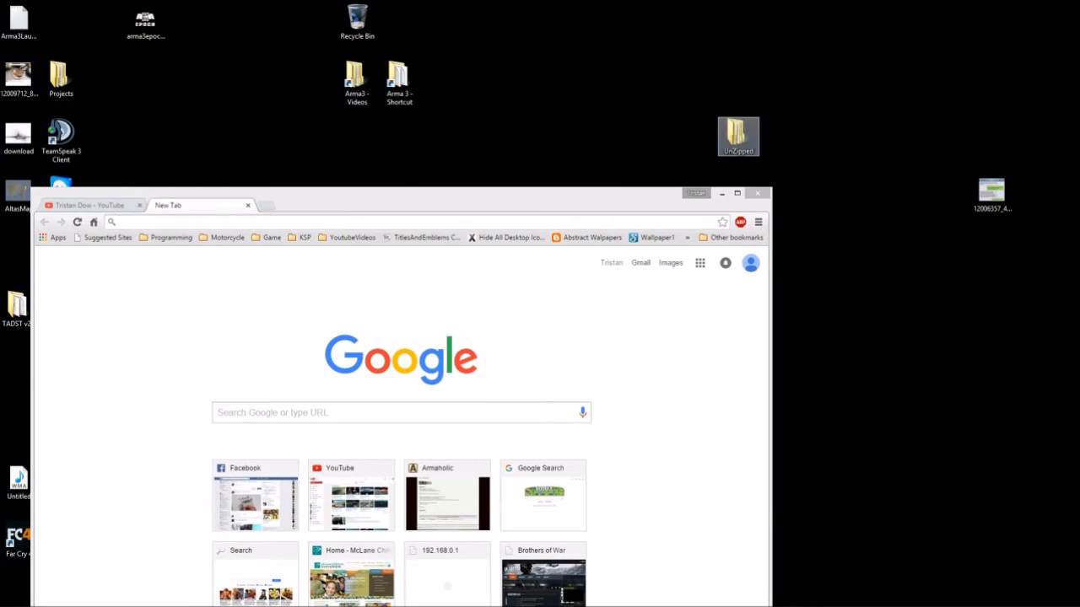
left_click_drag(582, 80, 901, 60)
double_click(862, 203)
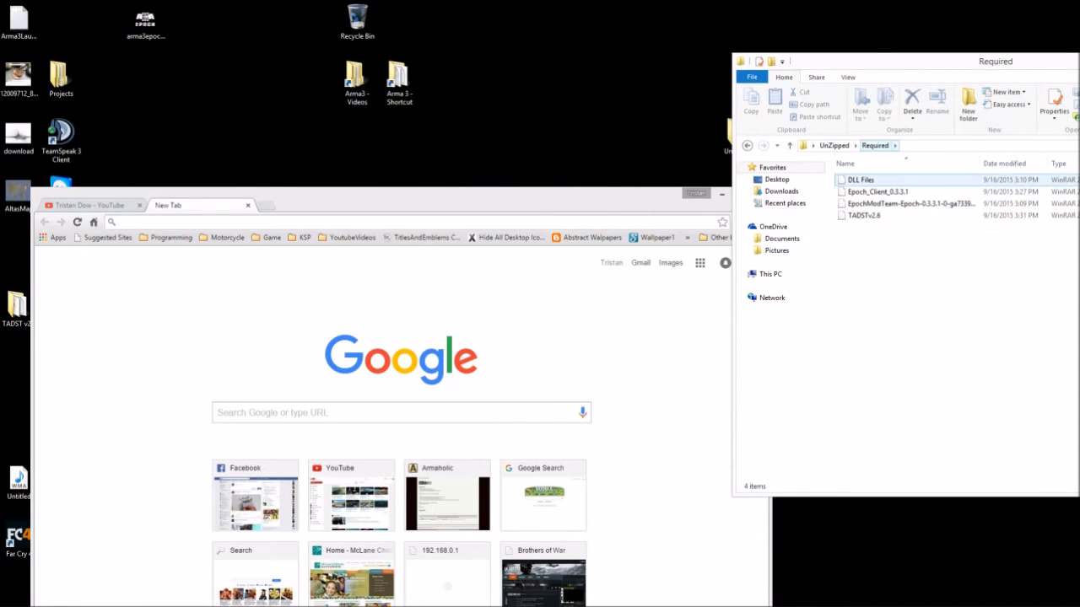
left_click(730, 307)
left_click_drag(506, 202, 484, 51)
left_click(877, 192)
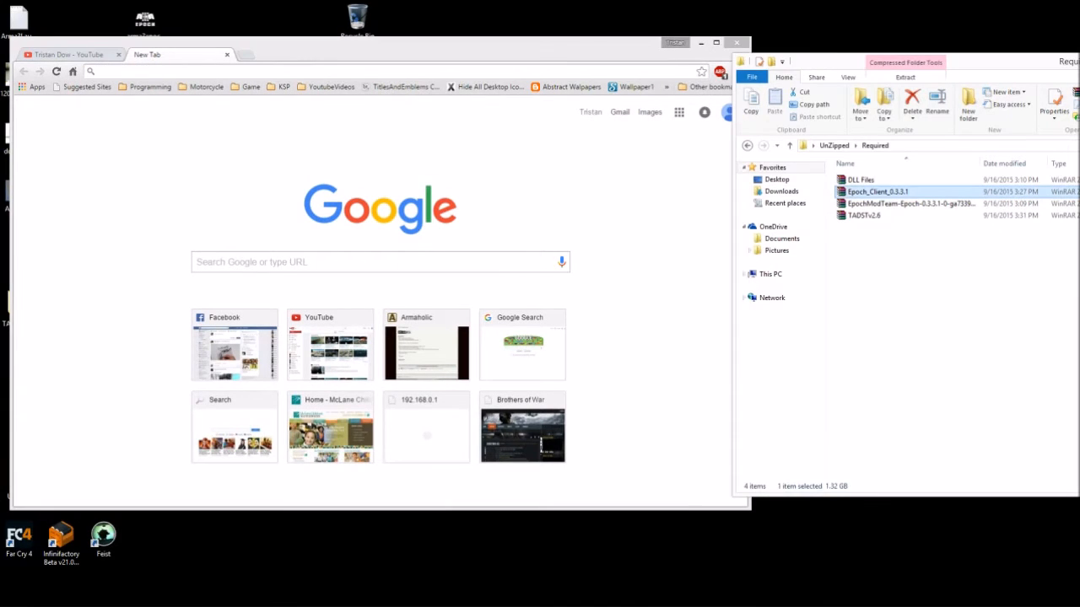
- Enter 'arma 3 epoch' in Chrome's address bar
left_click(317, 71)
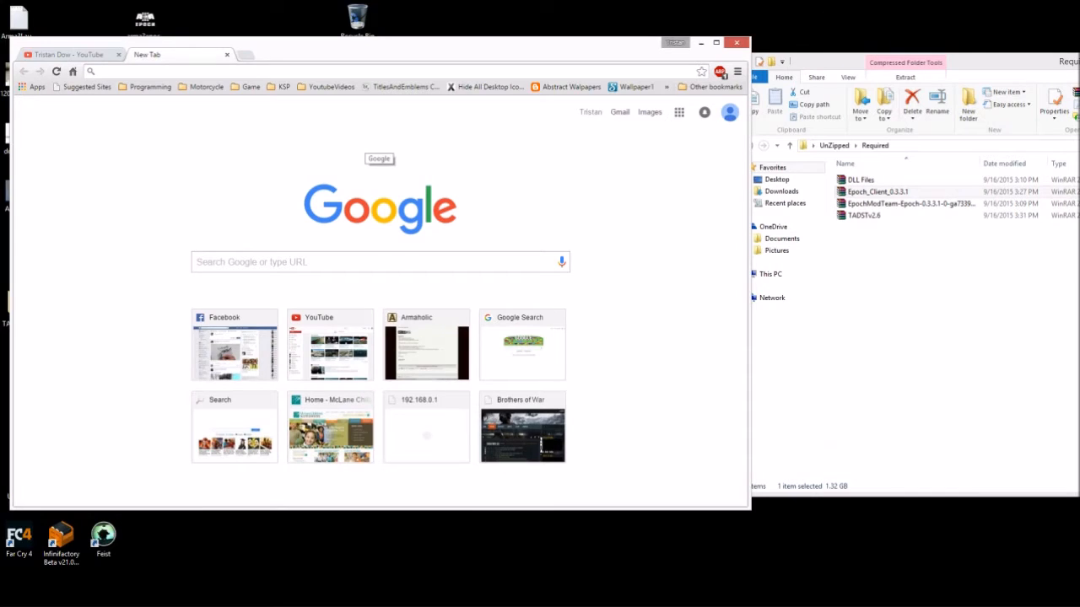
type("ep")
key("BackSpace")
key("BackSpace")
key("BackSpace")
type("arma 3 epoch")
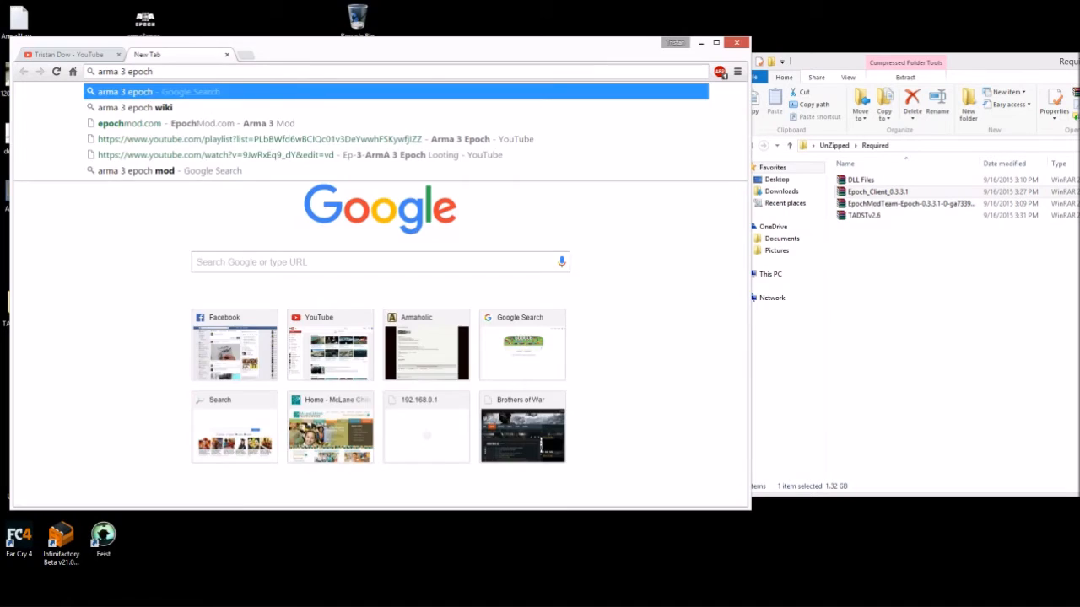
- Find Current Server Build 0.3.3.1 on EpochMod.com via Google, then start a new tab
key("Return")
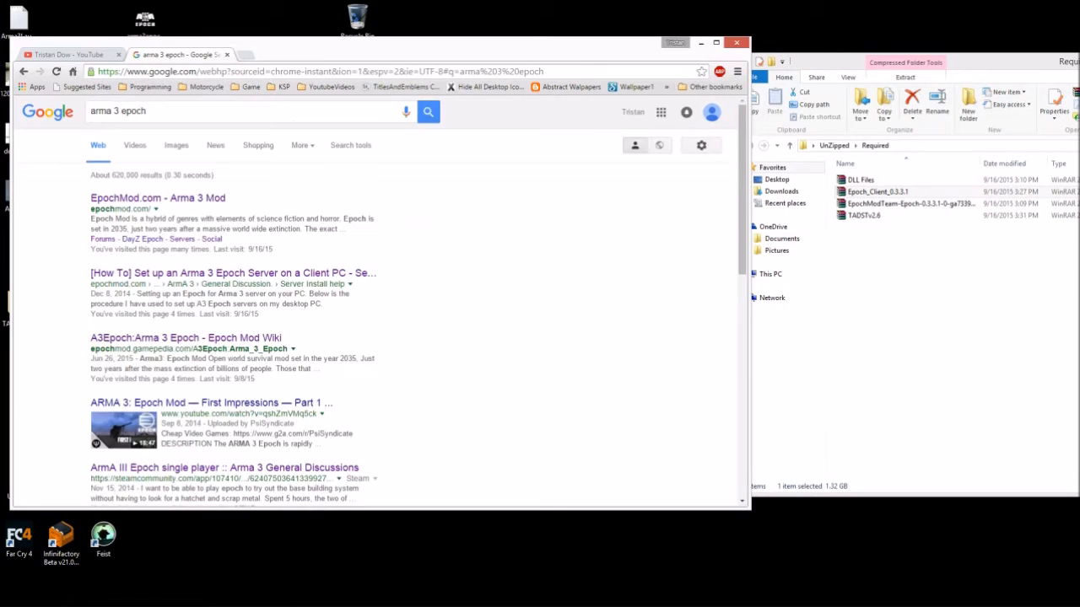
left_click(157, 198)
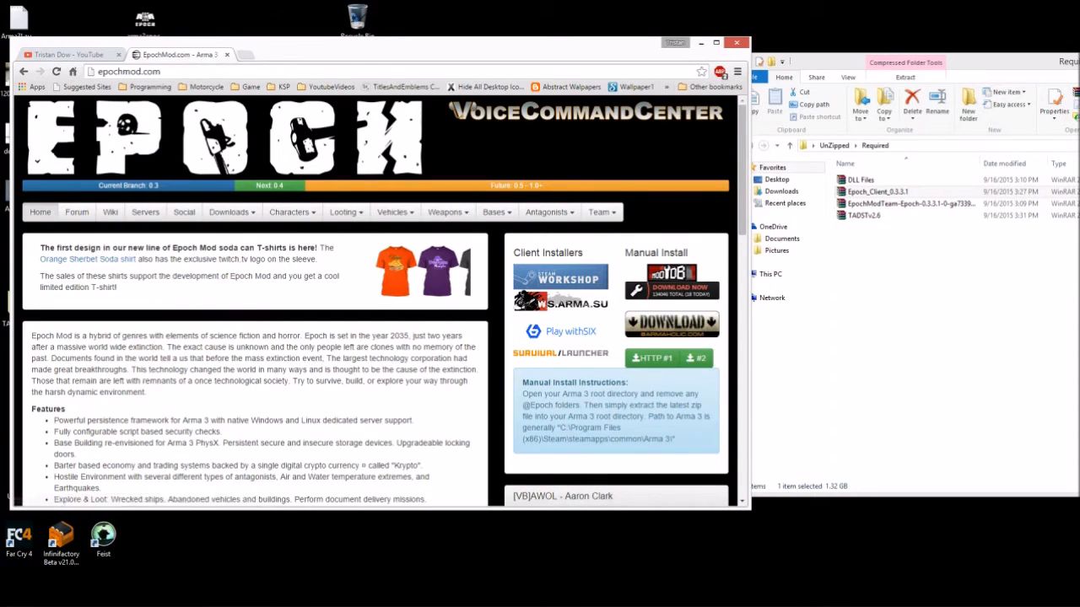
scroll(649, 357, "down", 3)
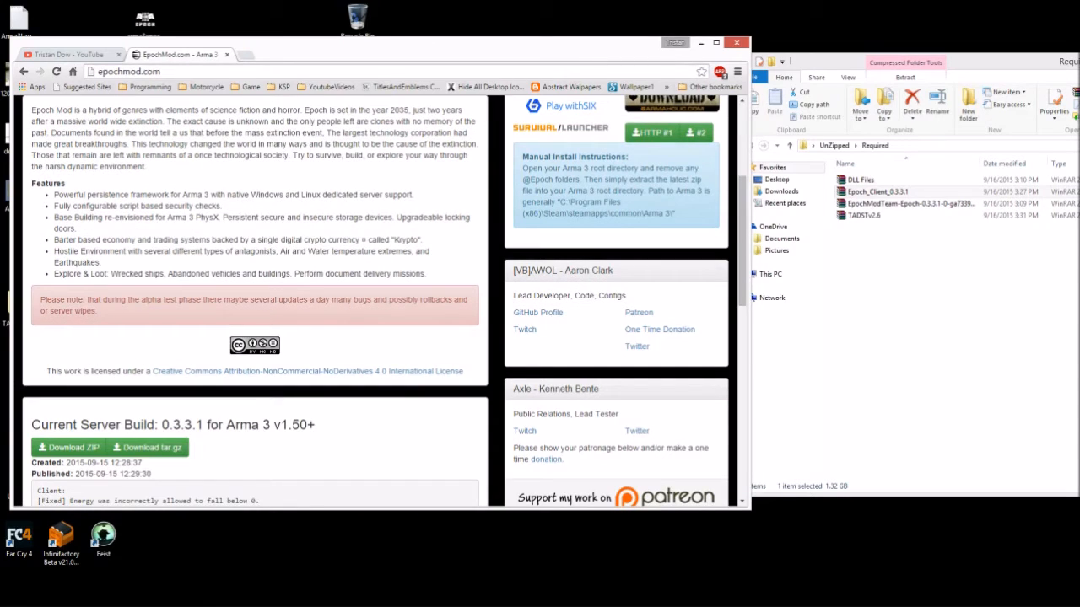
scroll(384, 301, "down", 3)
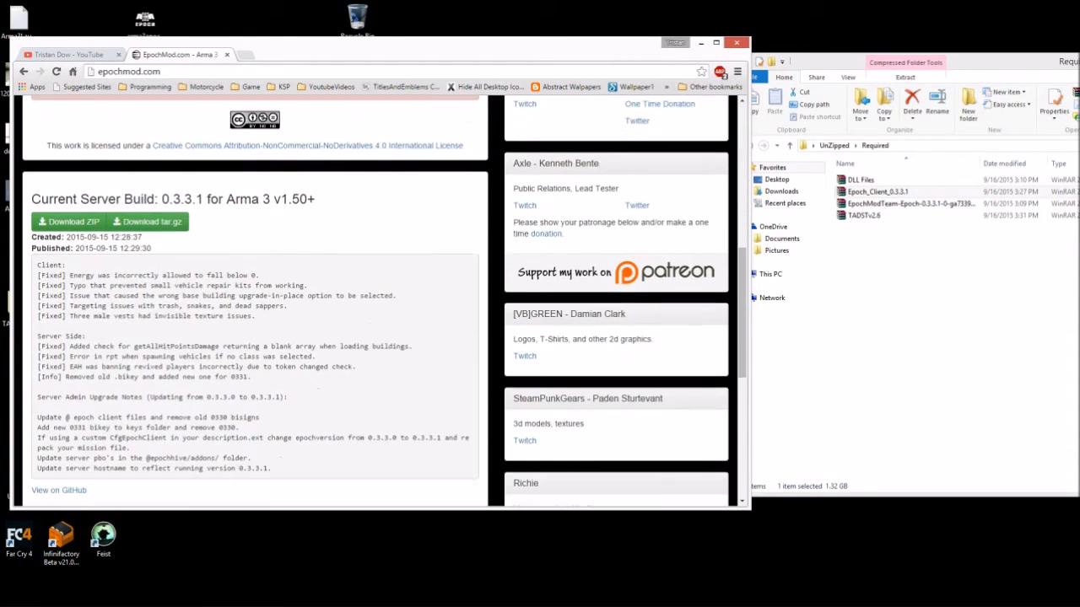
left_click_drag(41, 199, 155, 199)
left_click(155, 200)
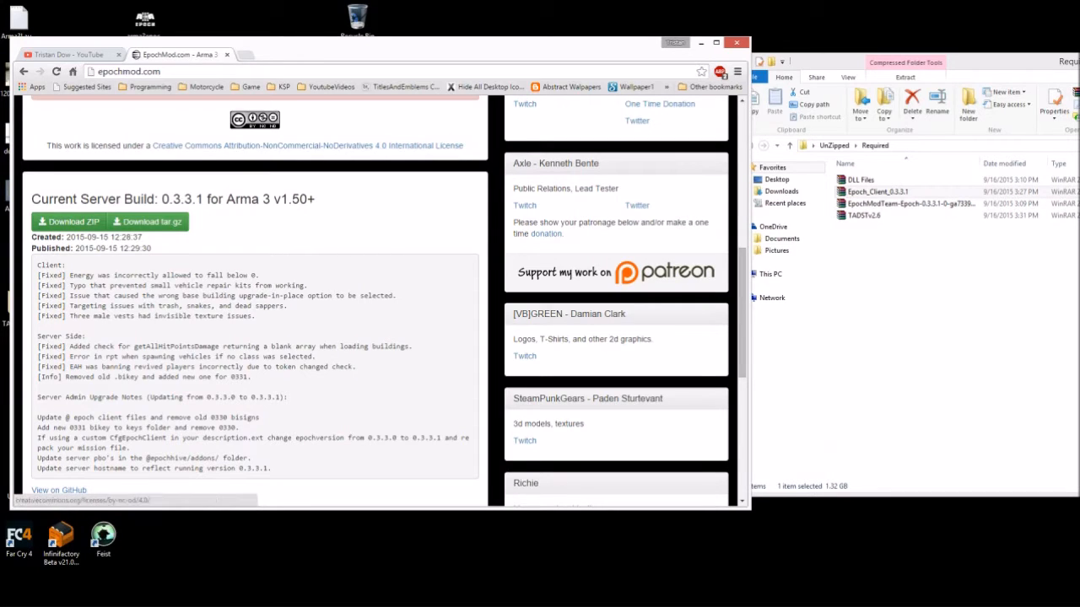
key("ctrl+t")
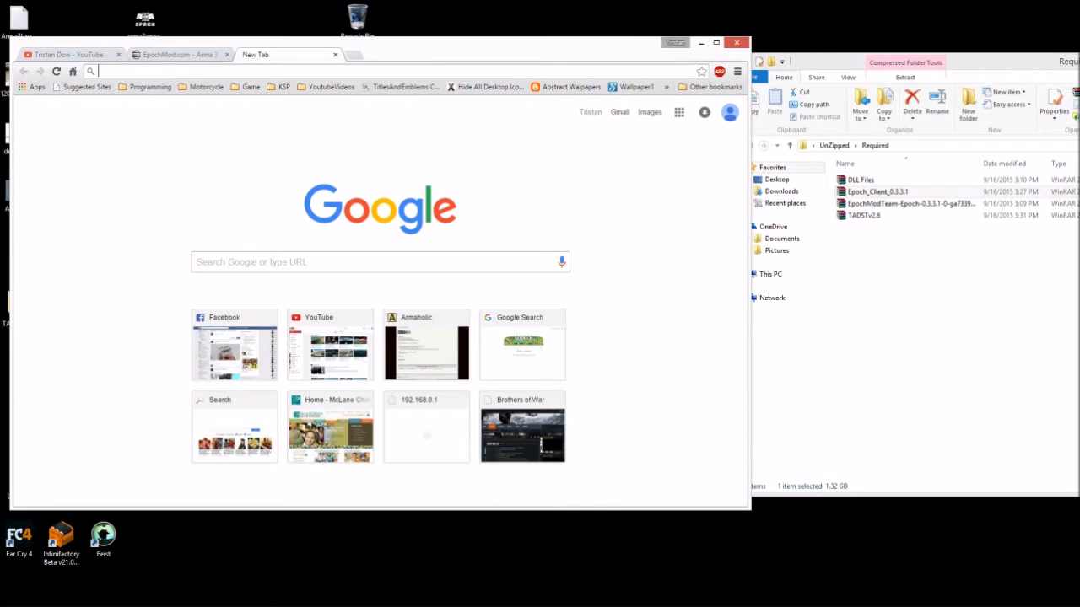
- Search 'tadst' and scroll Armaholic's TADST page to its 1 MB download, then start a new tab
type("tor")
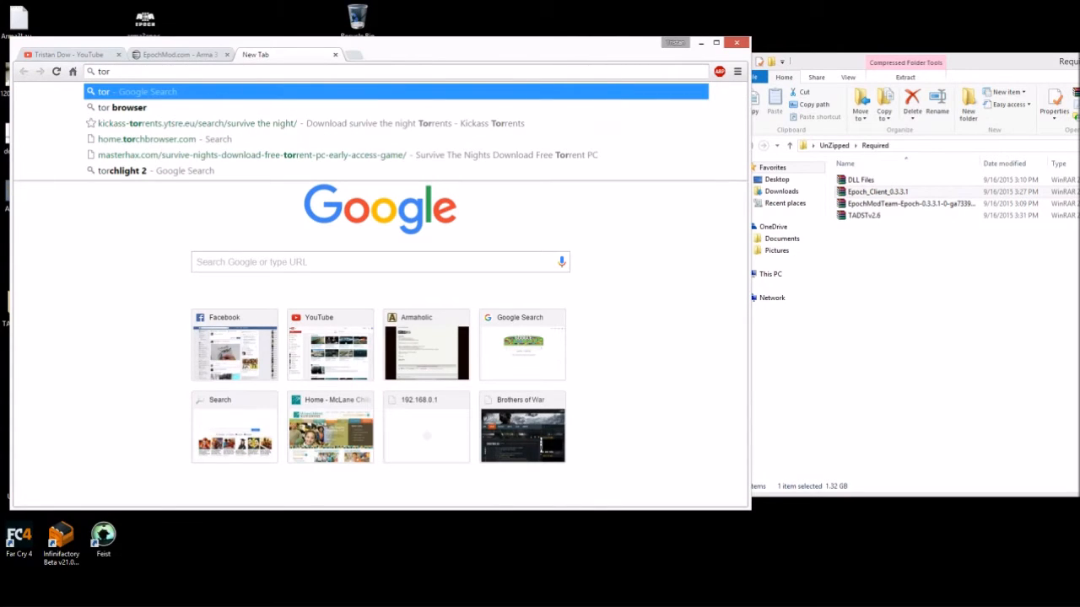
key("BackSpace")
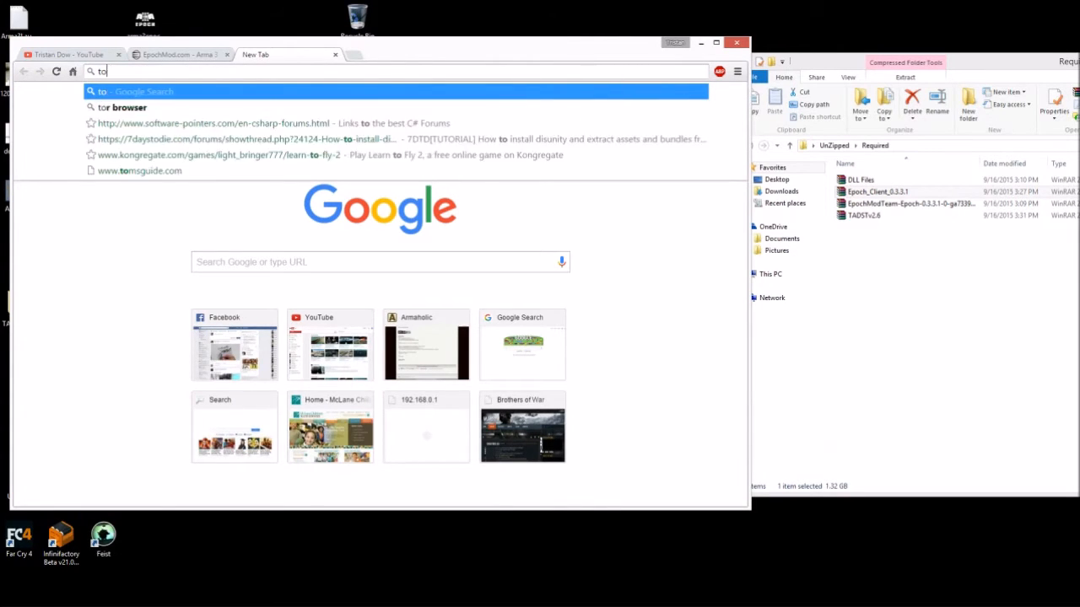
key("BackSpace")
key("BackSpace")
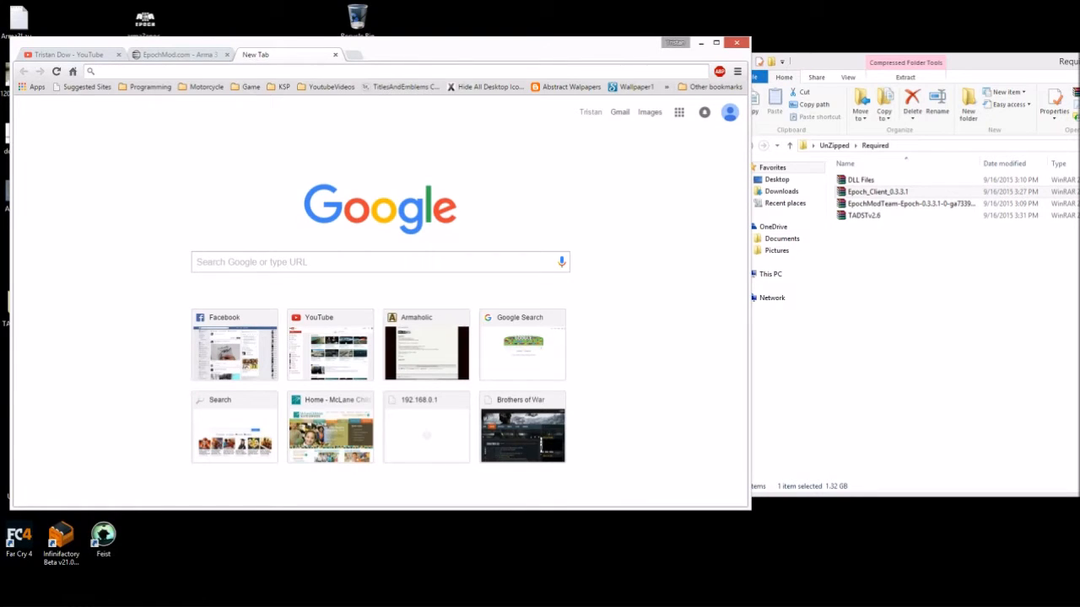
type("tadst")
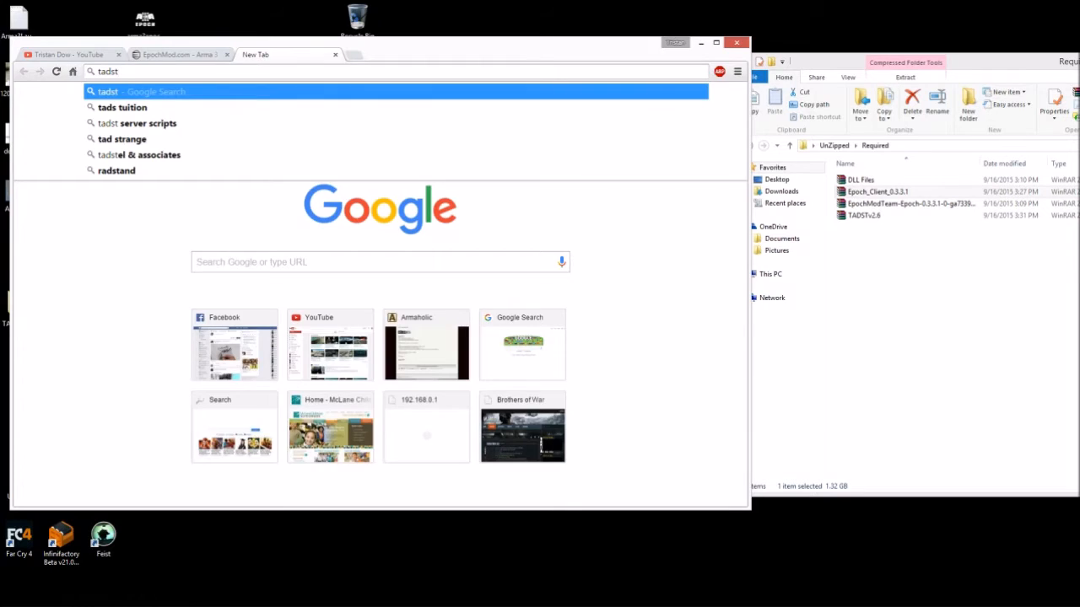
key("Return")
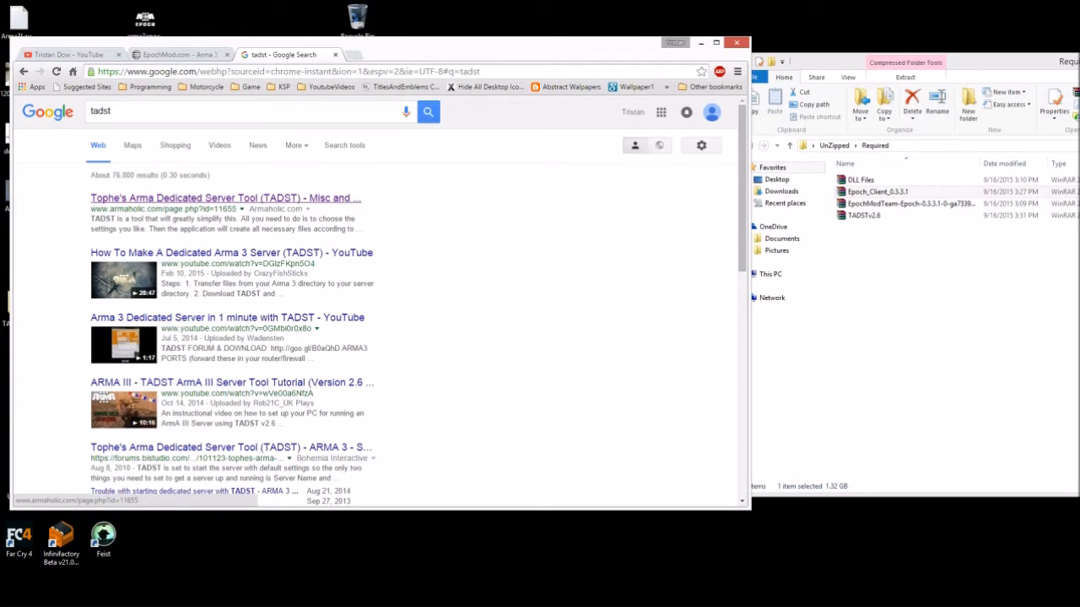
left_click(225, 198)
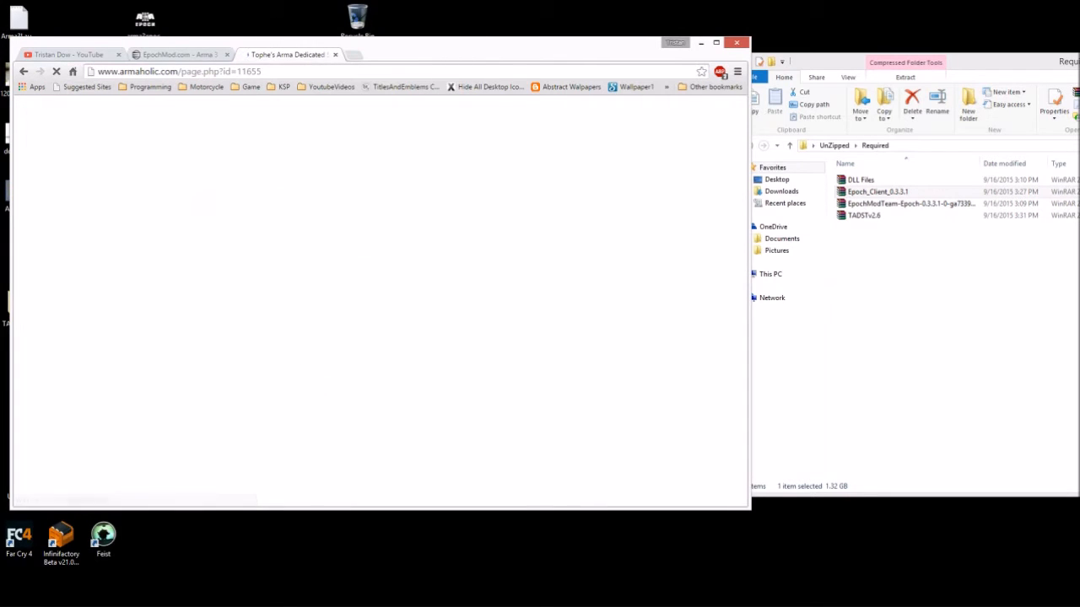
scroll(376, 300, "down", 3)
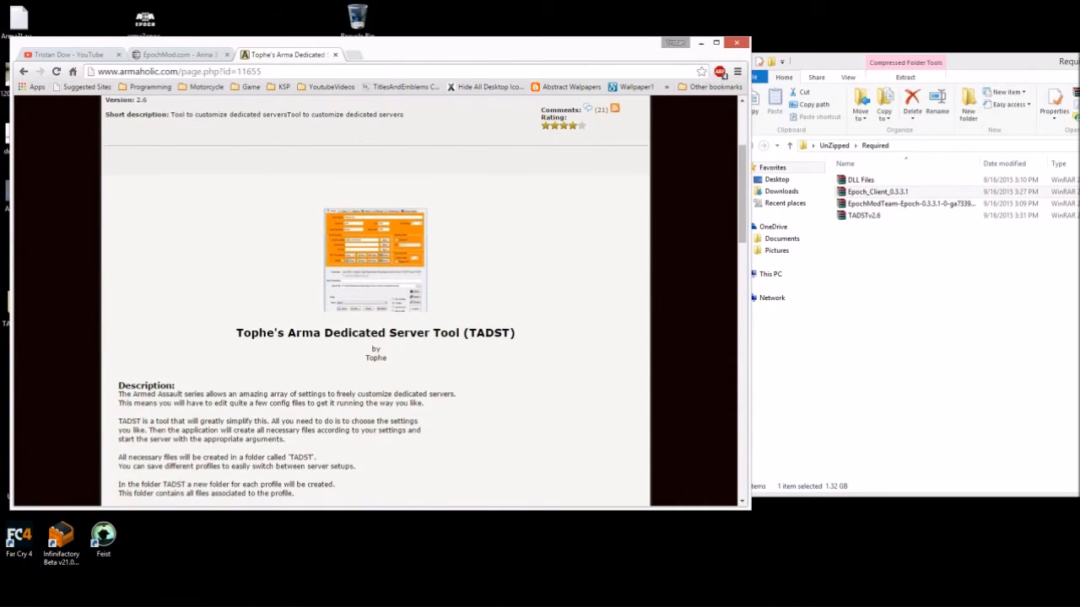
scroll(375, 300, "down", 12)
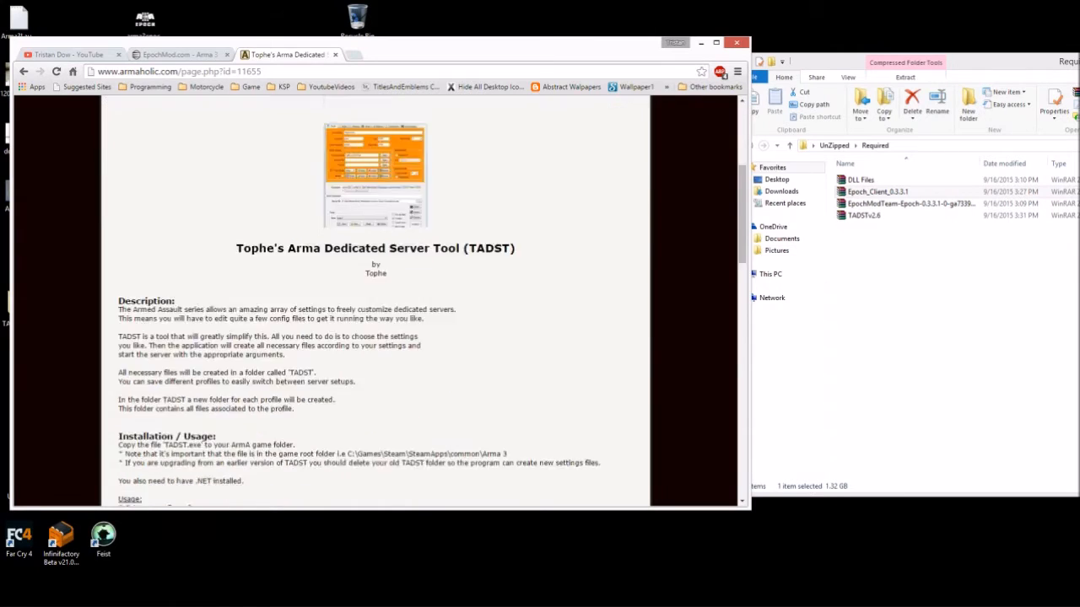
scroll(375, 301, "down", 2)
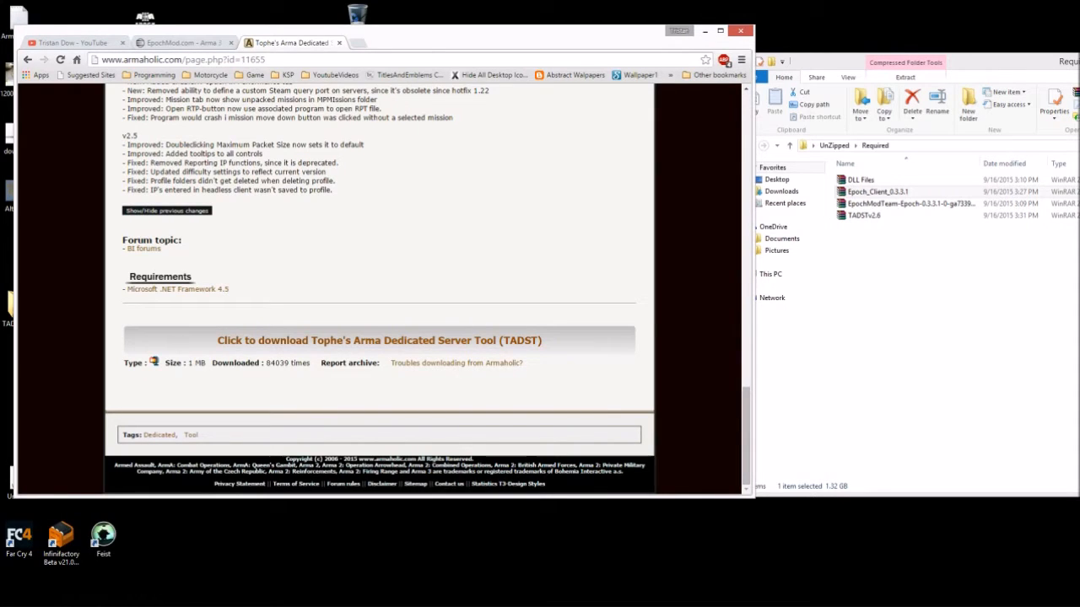
key("ctrl+t")
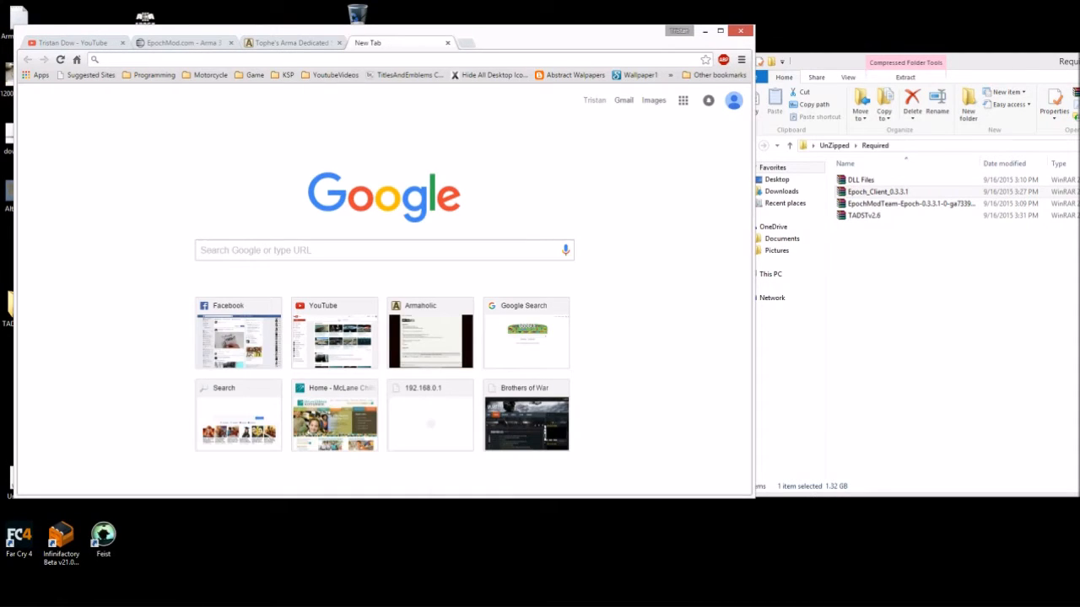
- Search 'winrar' and check the RARLAB downloads and win-rar.com pages
type("winrar")
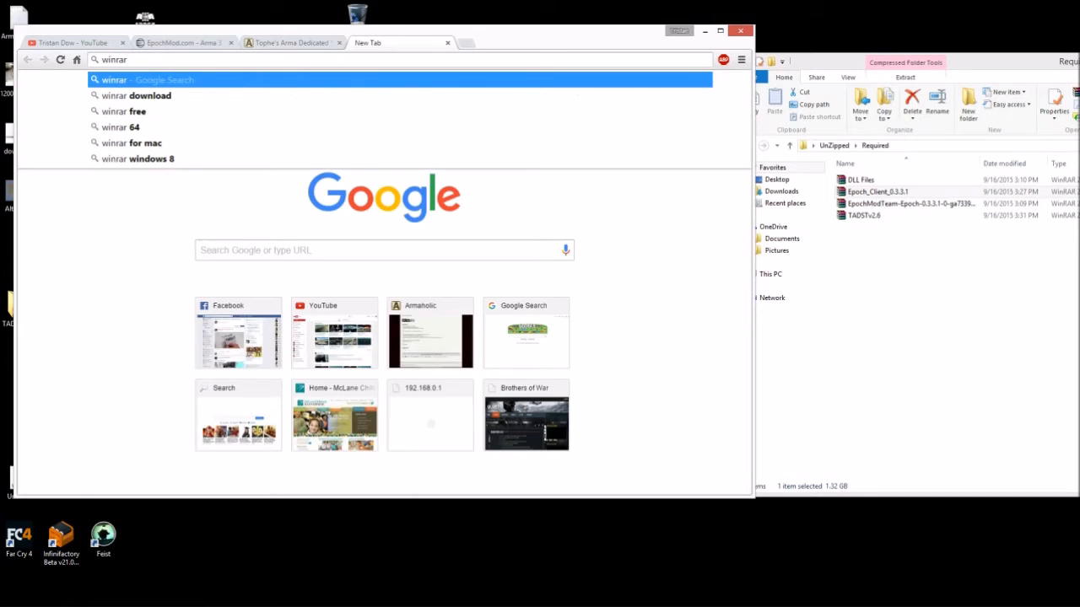
key("Return")
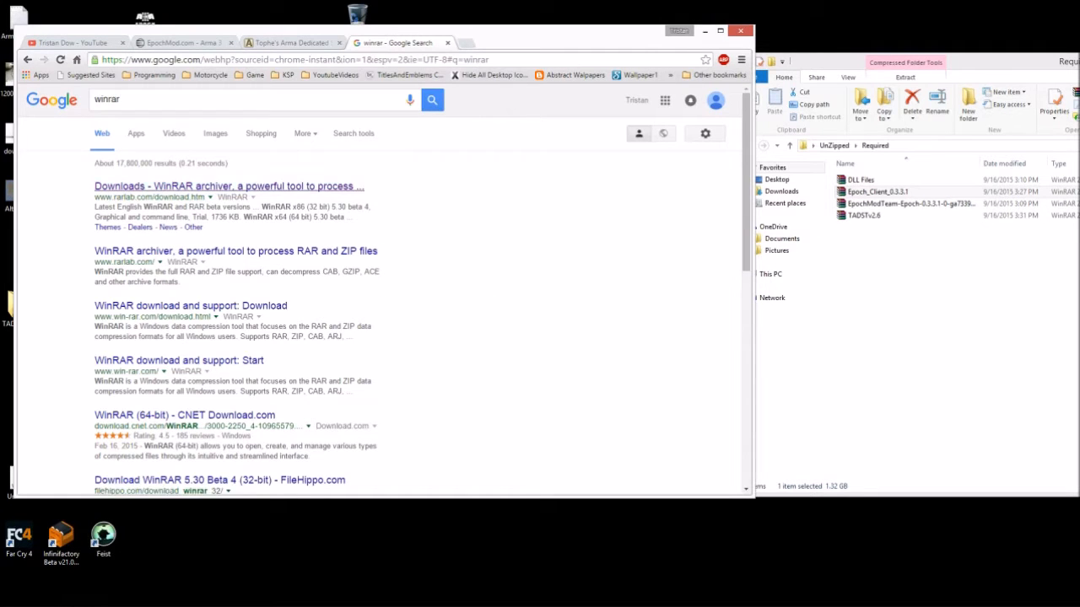
left_click(229, 185)
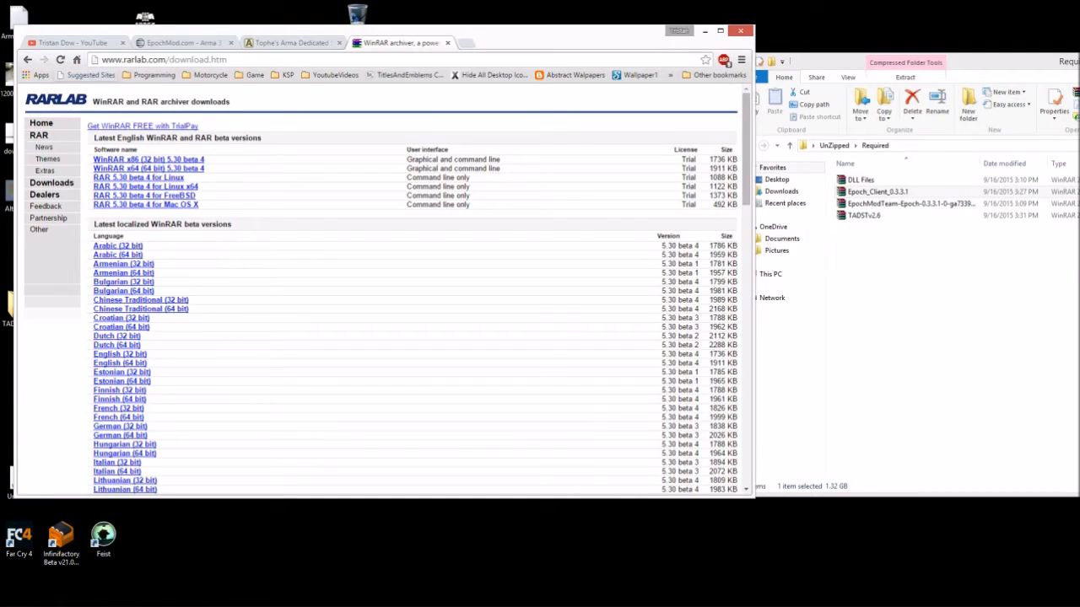
left_click(27, 59)
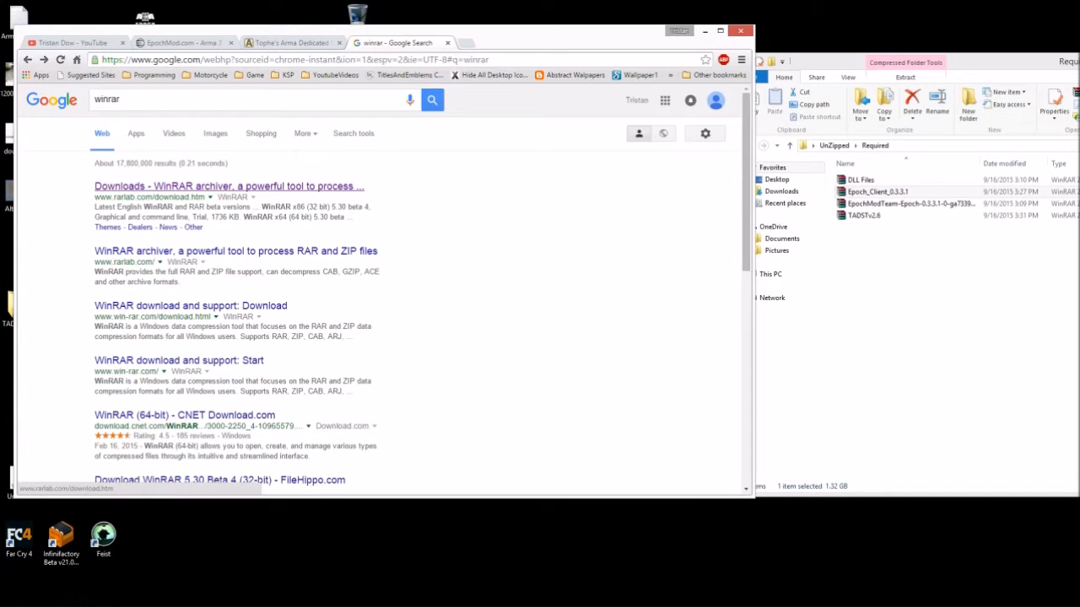
left_click(229, 187)
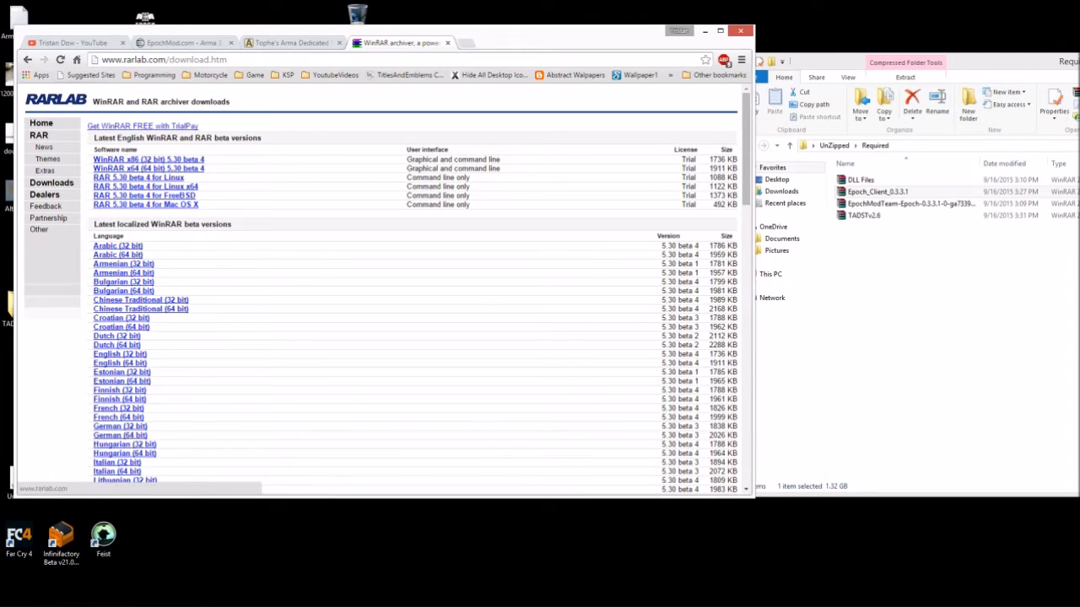
left_click(28, 60)
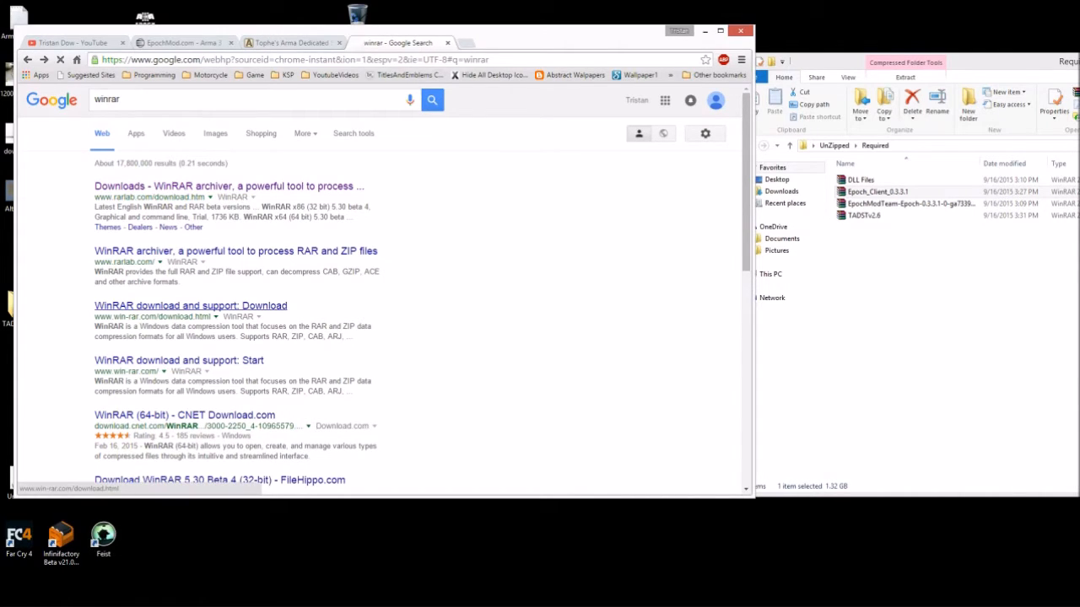
left_click(179, 360)
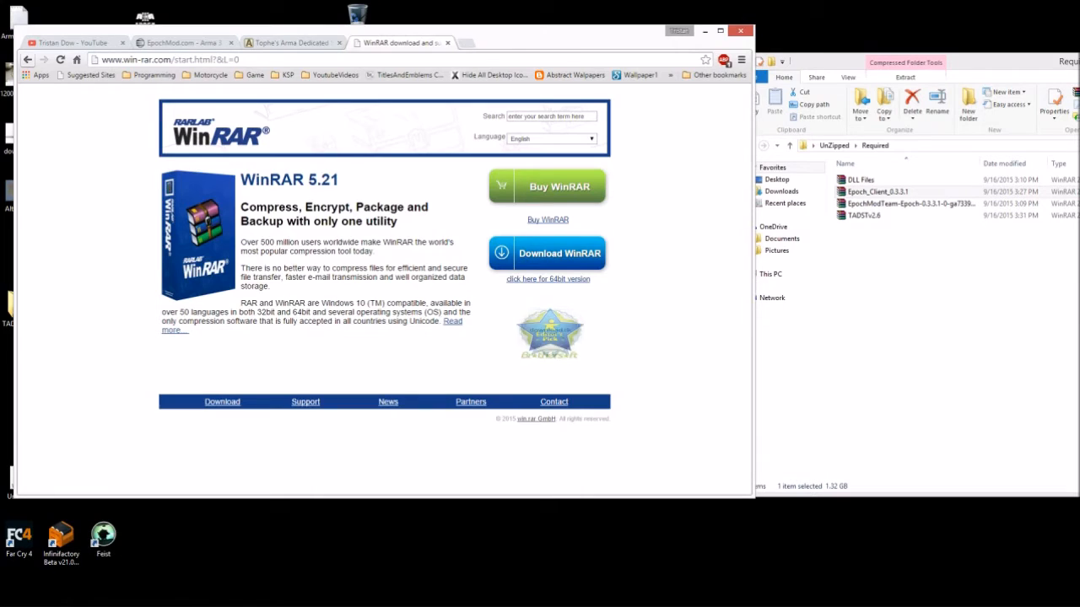
left_click(28, 60)
- Check the CNET WinRAR (64-bit) and Softonic WinRAR pages, then show Windows' Apps list
scroll(379, 287, "down", 3)
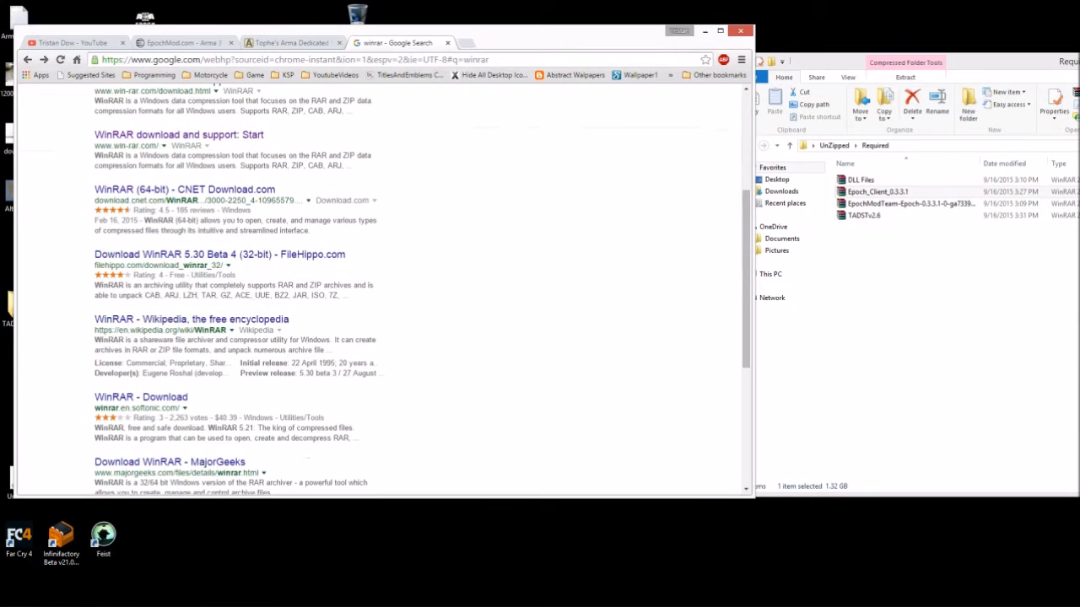
left_click(185, 189)
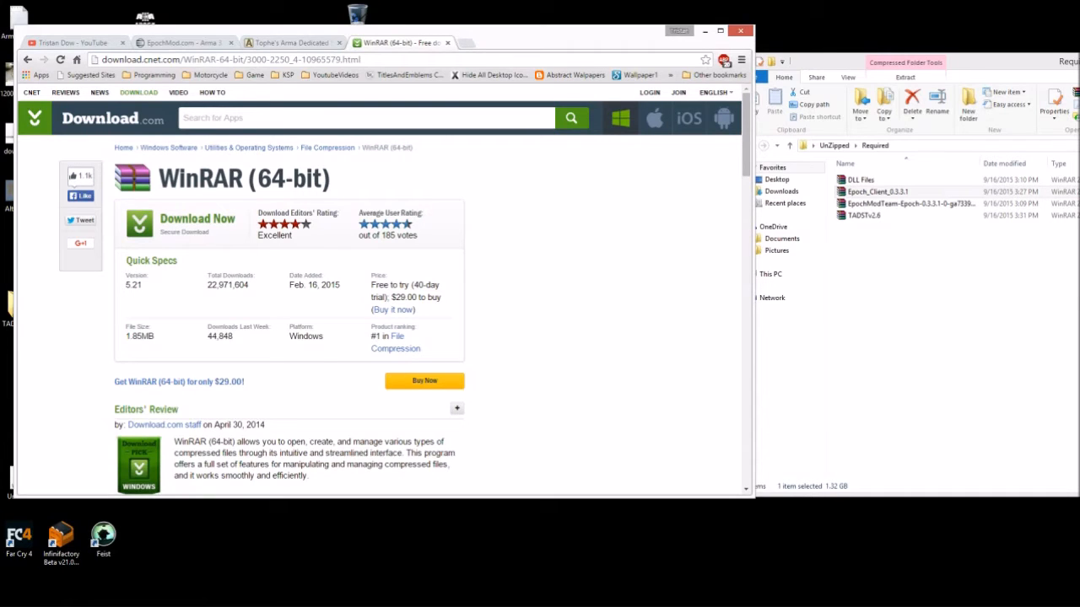
left_click(27, 60)
scroll(380, 287, "down", 3)
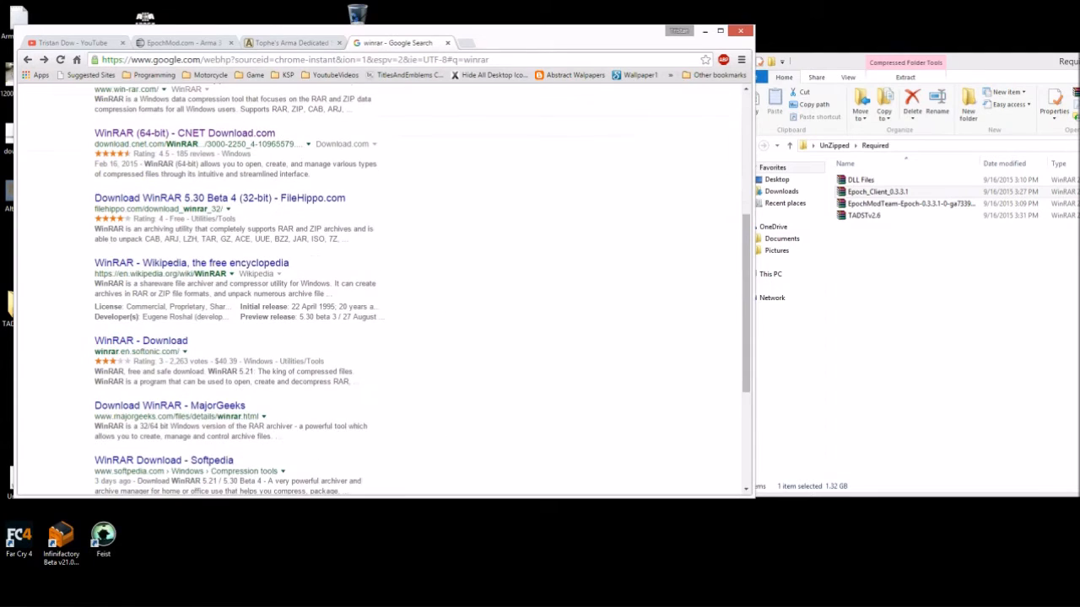
scroll(379, 287, "down", 1)
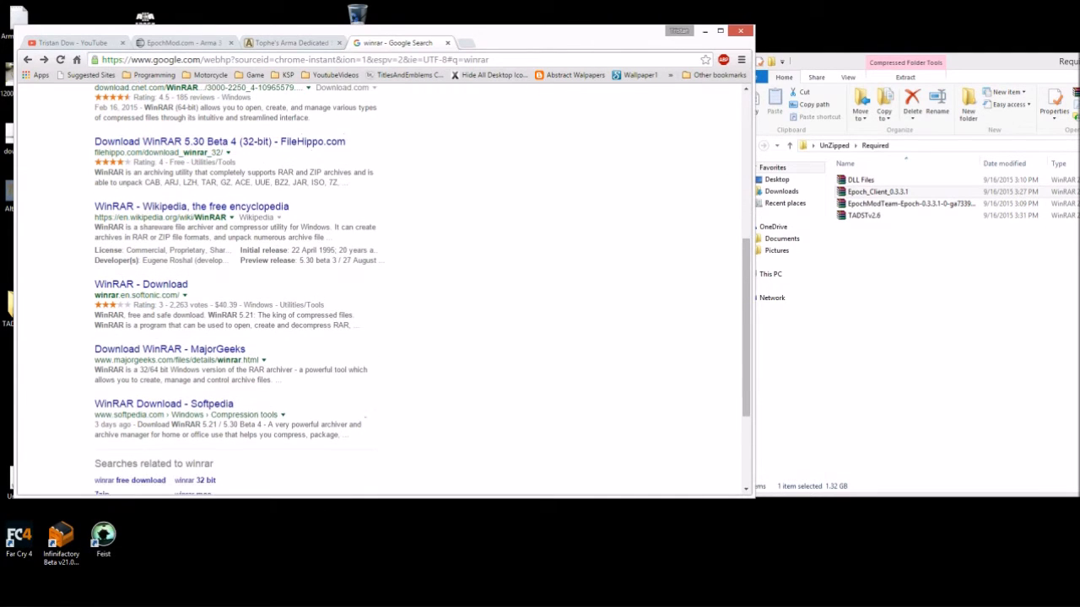
left_click(140, 285)
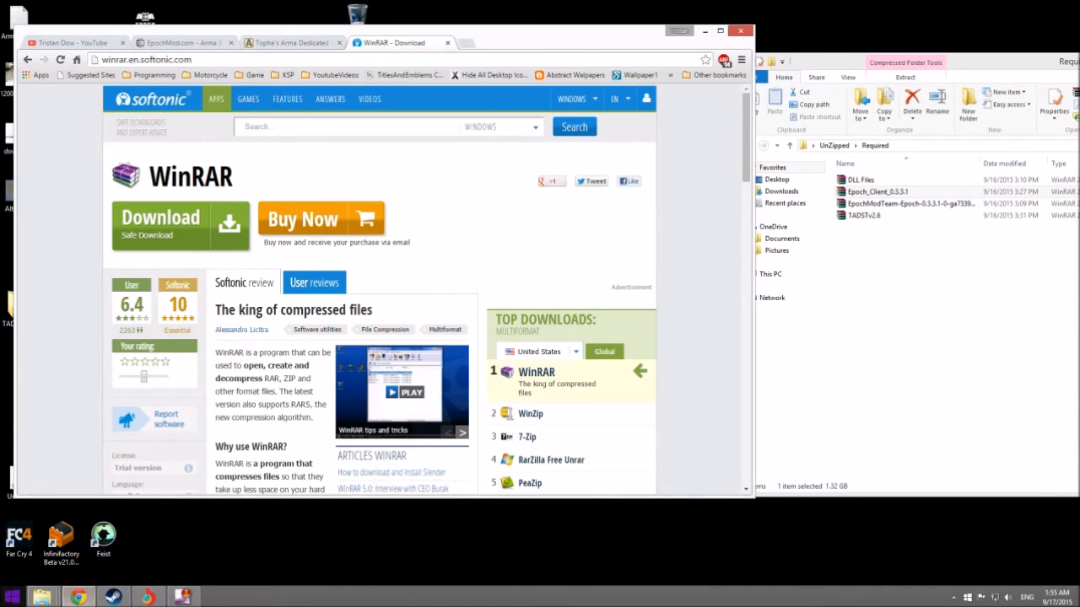
left_click(12, 598)
left_click(74, 584)
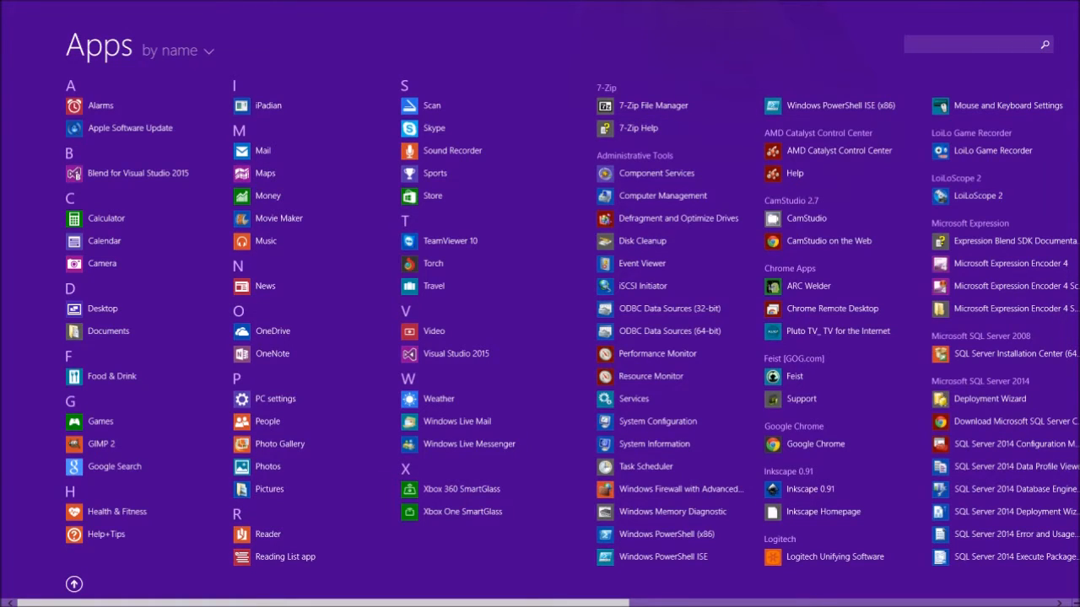
- Search Google for '7 zip' and open the official 7-zip.org homepage
key("super")
left_click(147, 60)
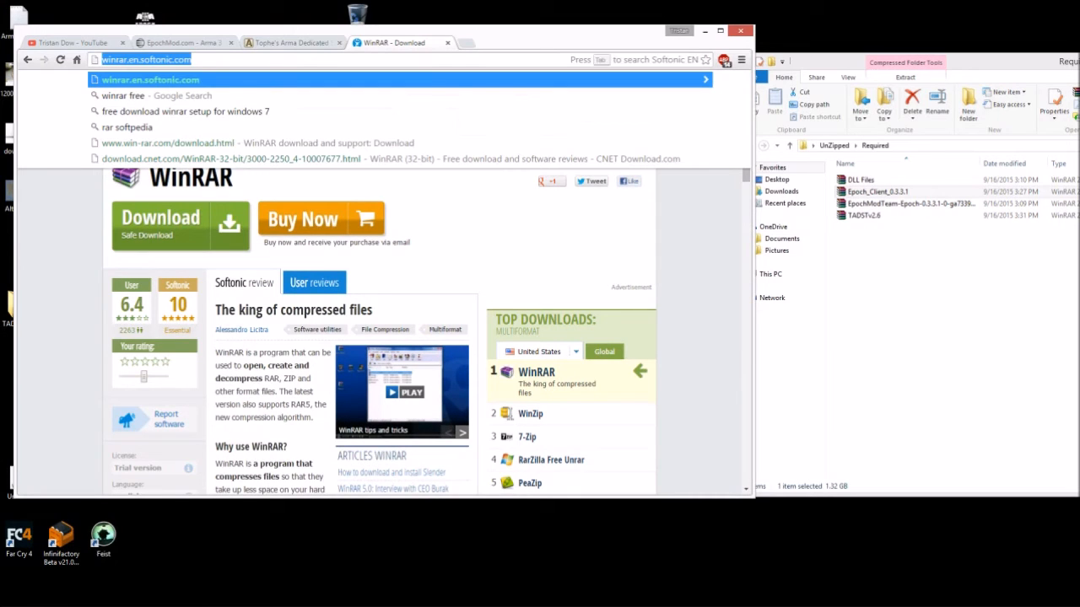
type("7 zip")
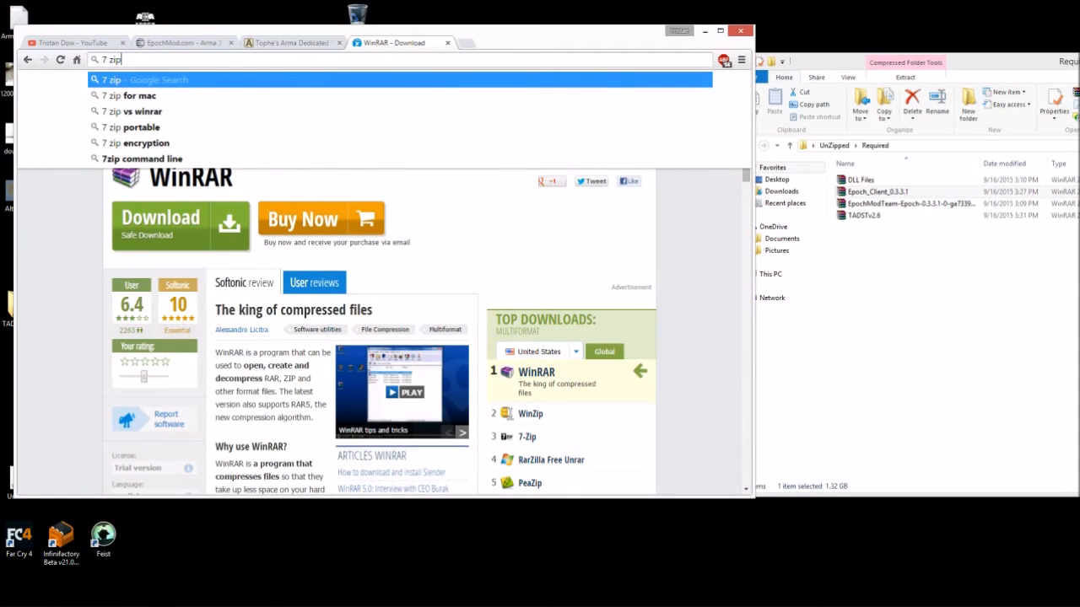
key("Return")
left_click(105, 185)
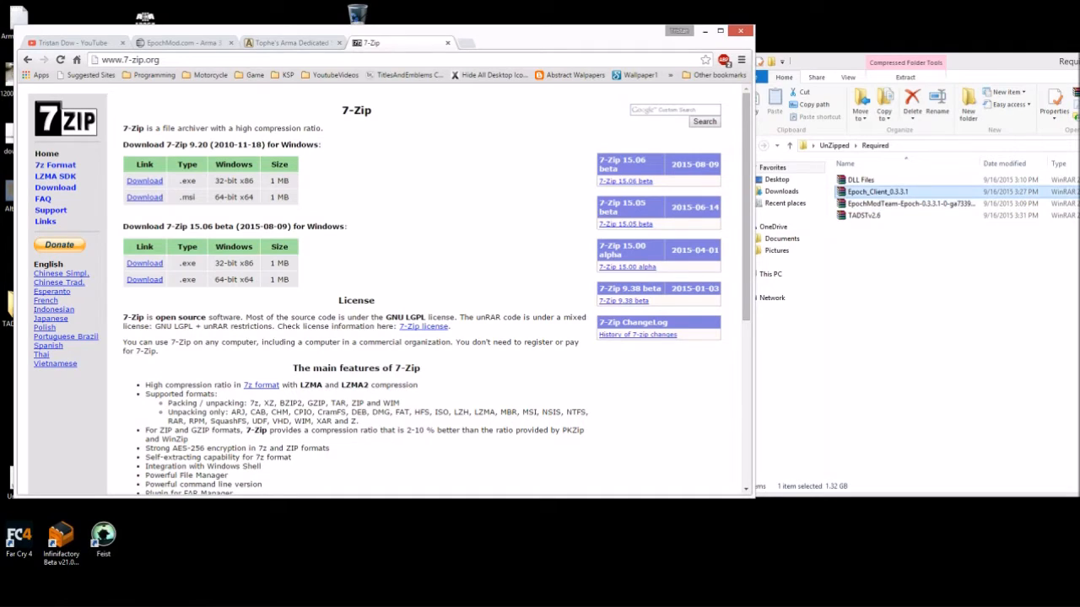
- Inspect the Epoch_Client_0.3.3.1 archive's contents, then close the viewer
right_click(859, 194)
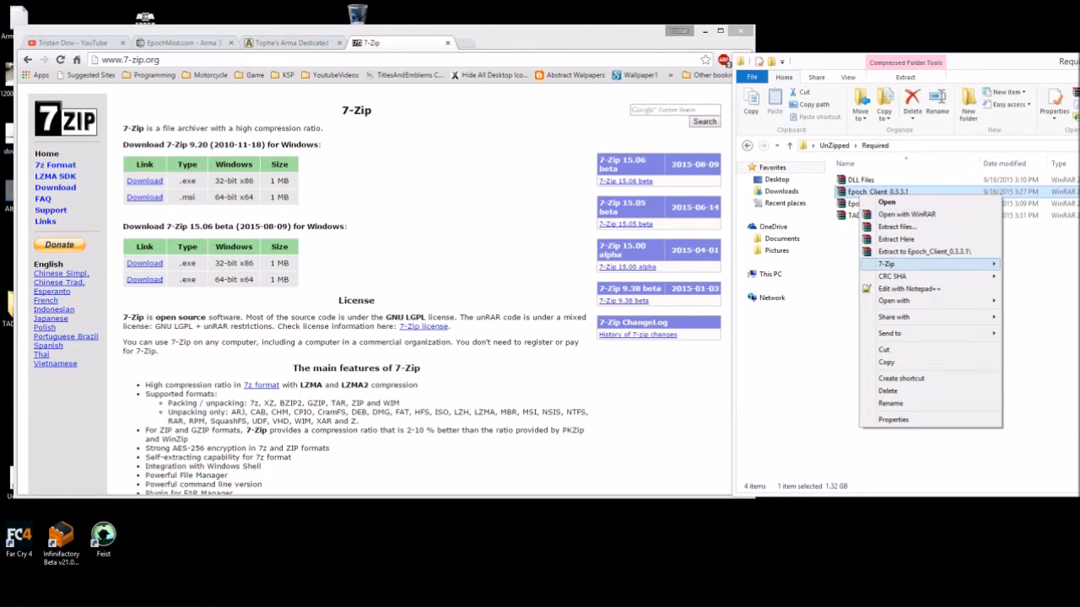
mouse_move(885, 264)
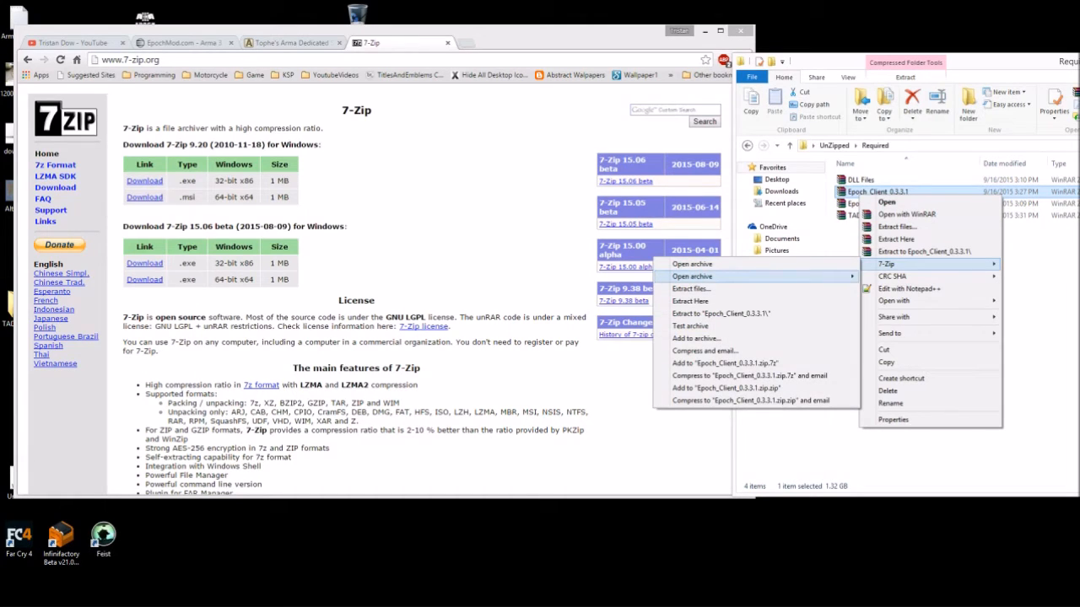
left_click(924, 456)
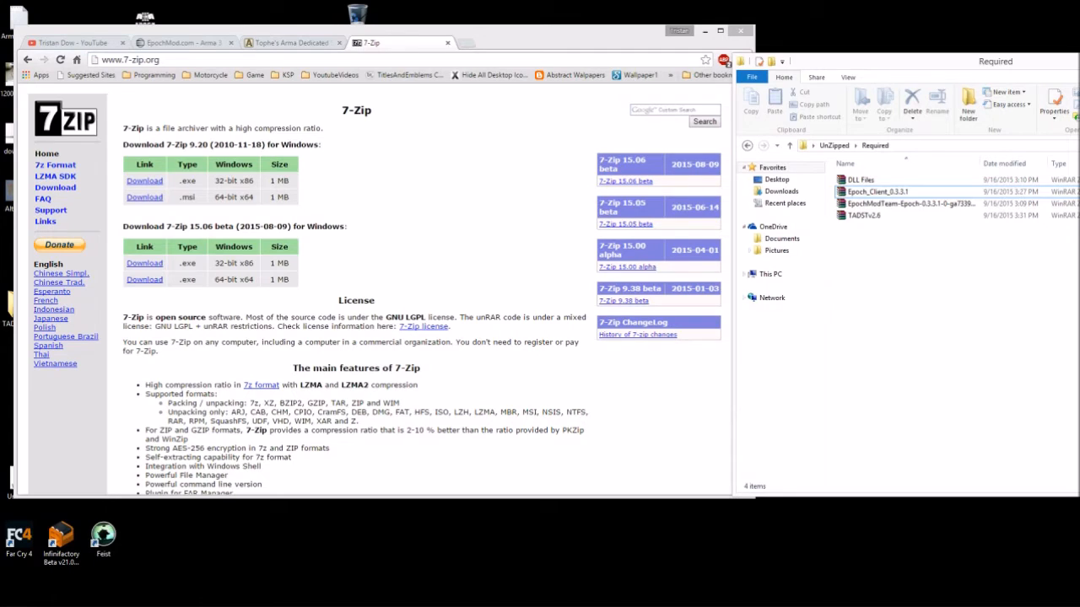
left_click(885, 192)
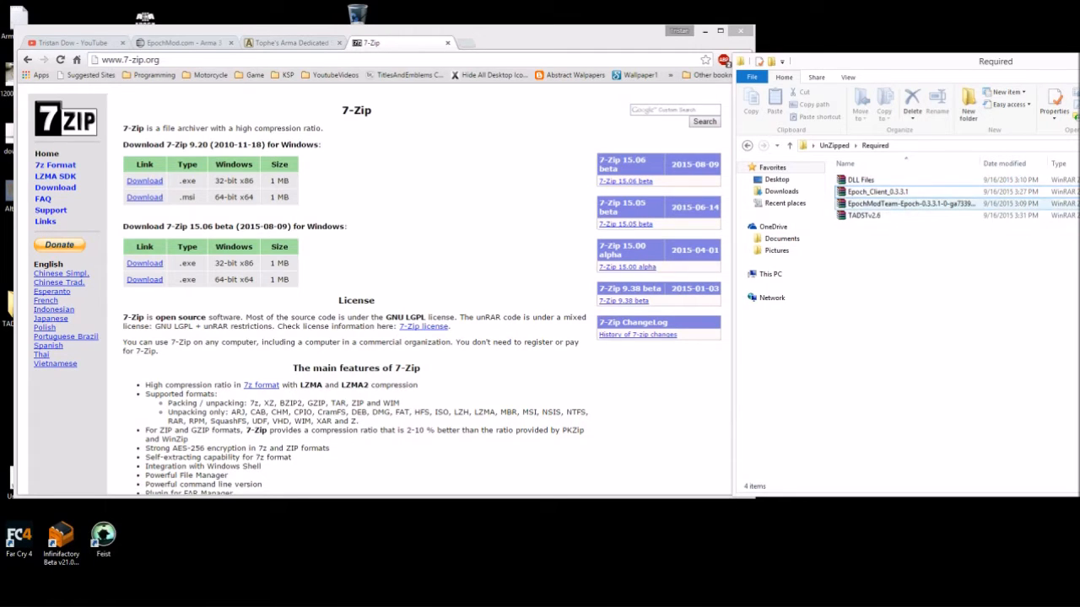
double_click(886, 191)
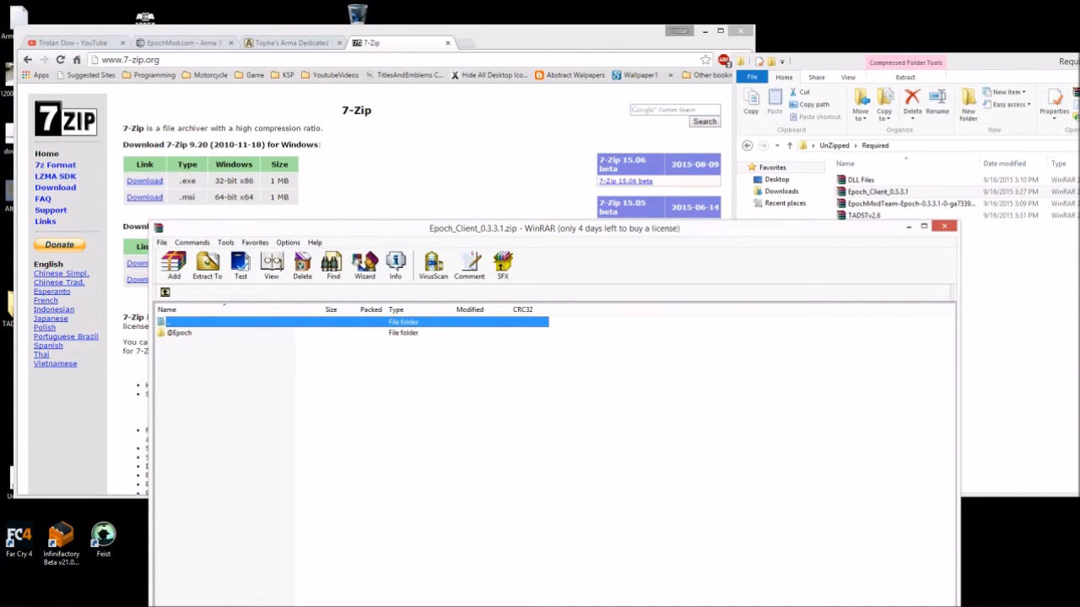
left_click(944, 226)
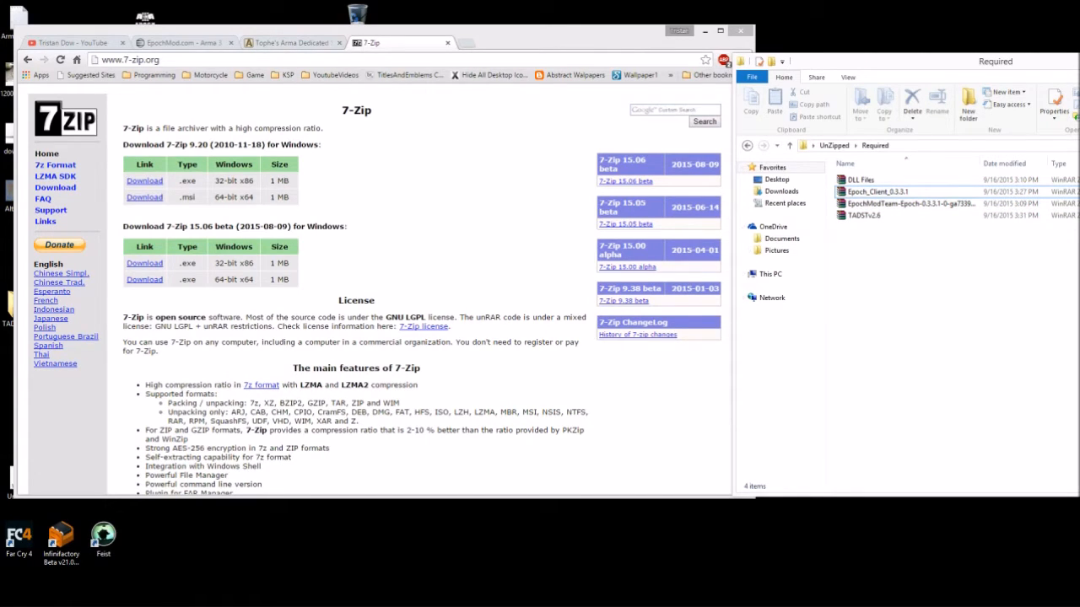
left_click(877, 191)
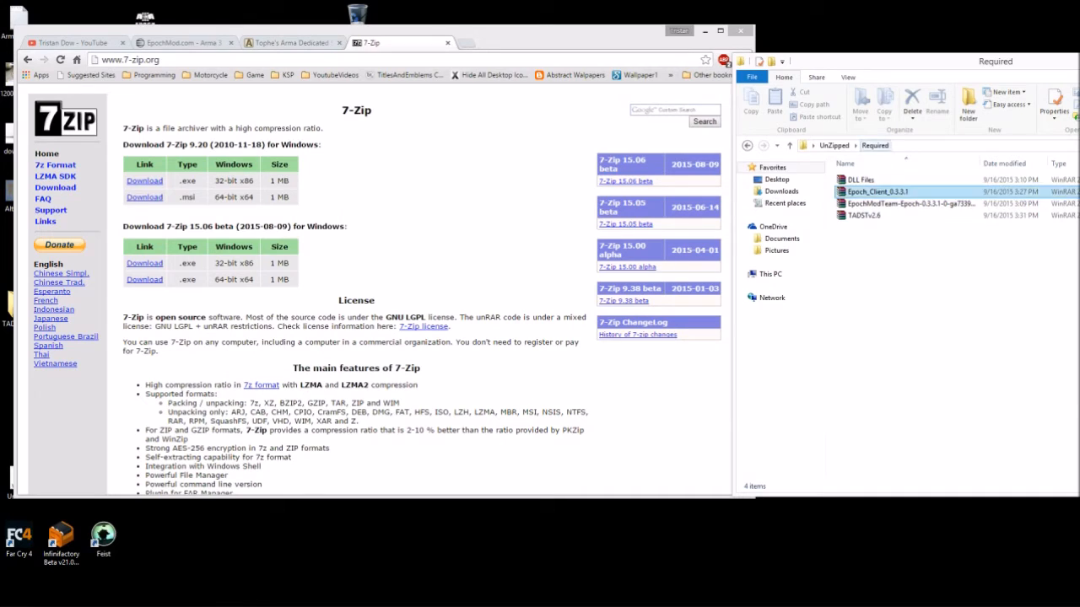
left_click_drag(557, 40, 548, 22)
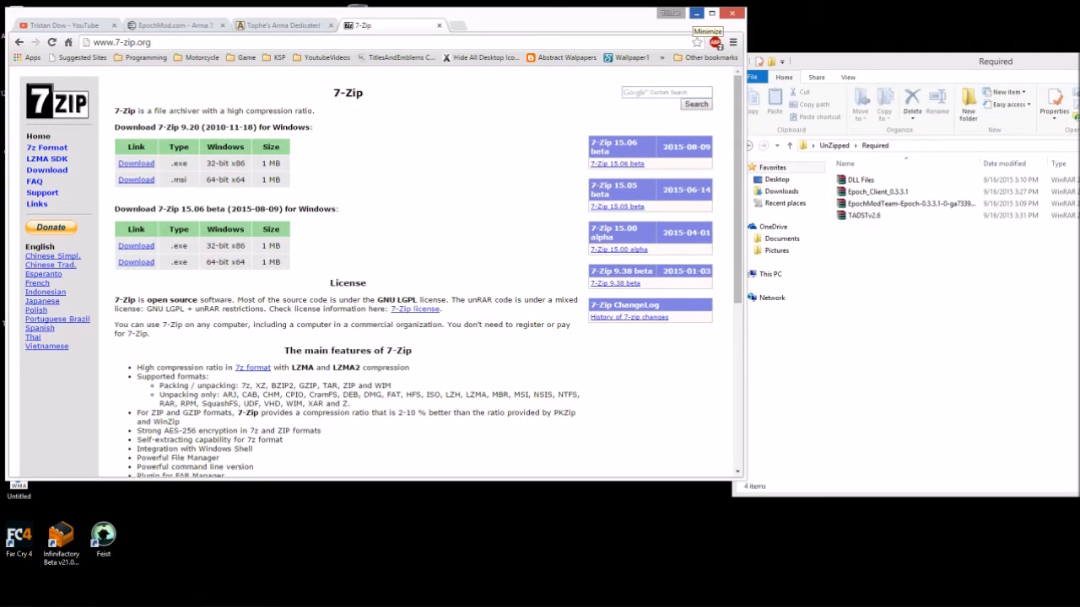
- Open DLL Files.zip in WinRAR, move it aside, and start a new Chrome tab
left_click(861, 179)
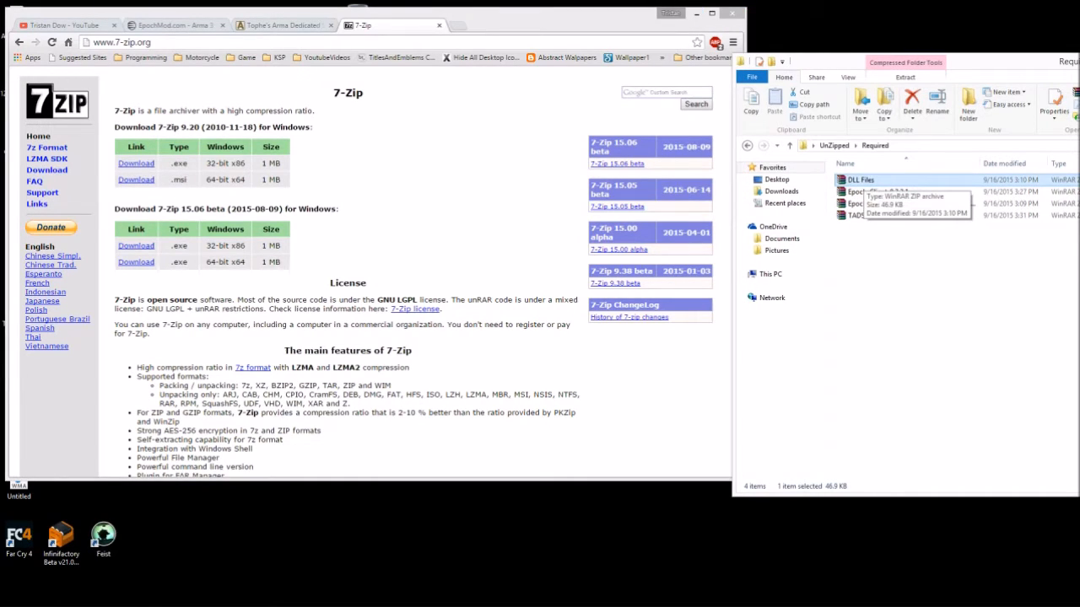
double_click(860, 180)
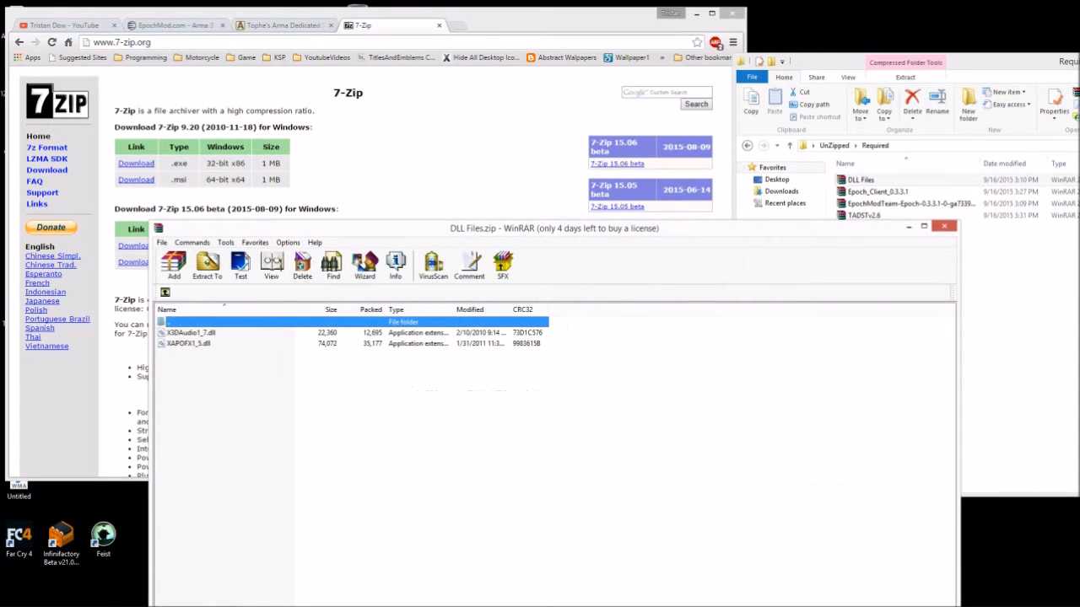
left_click_drag(298, 228, 931, 165)
left_click(607, 16)
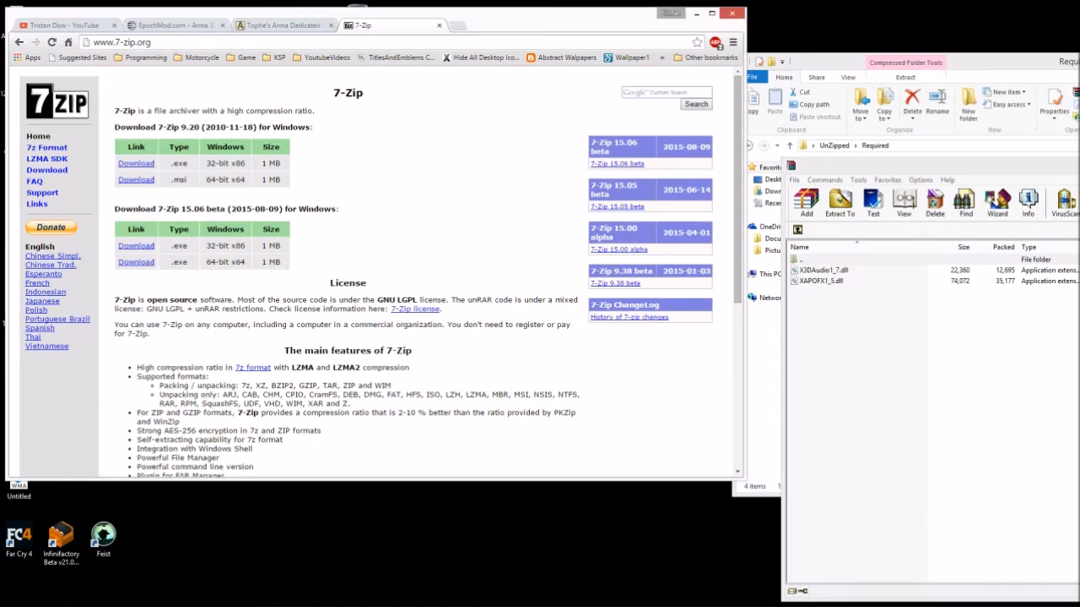
left_click(457, 25)
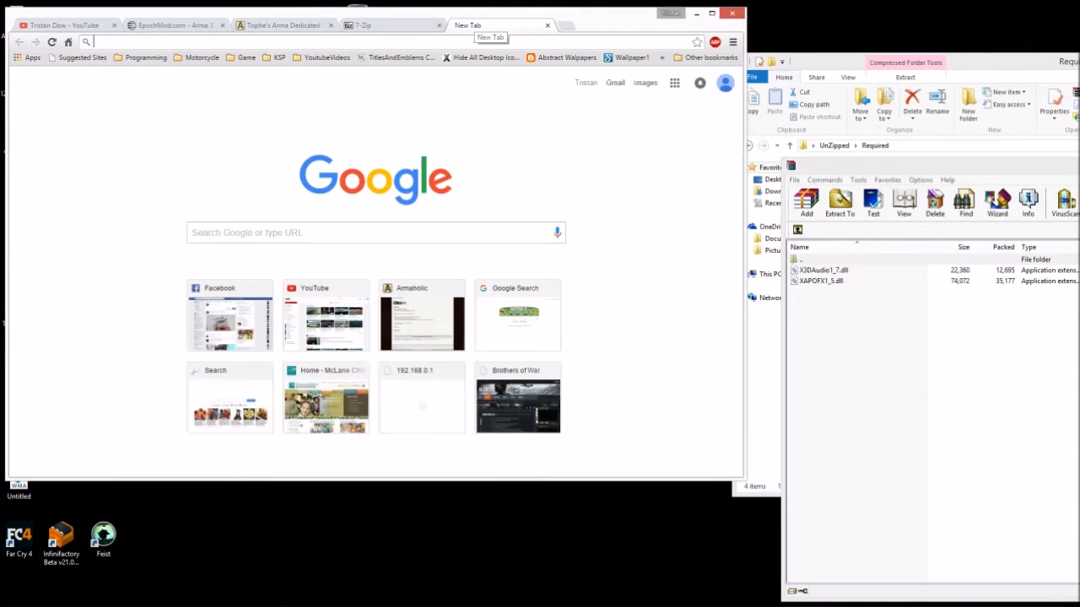
- Search for x3daudio1_7.dll and open the DLL-files.com result in a background tab
type("x3")
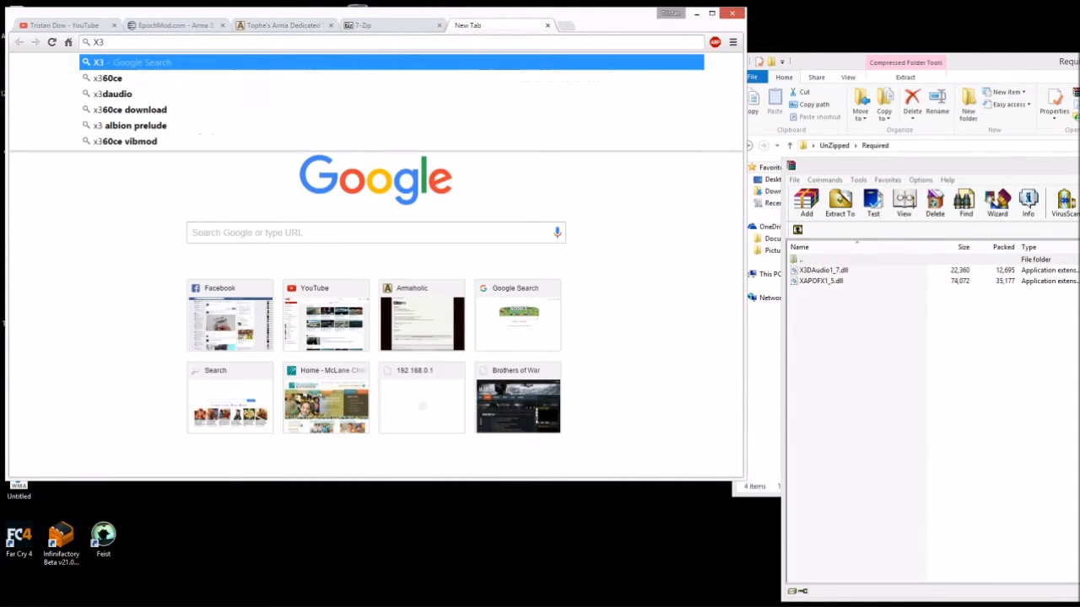
type("D")
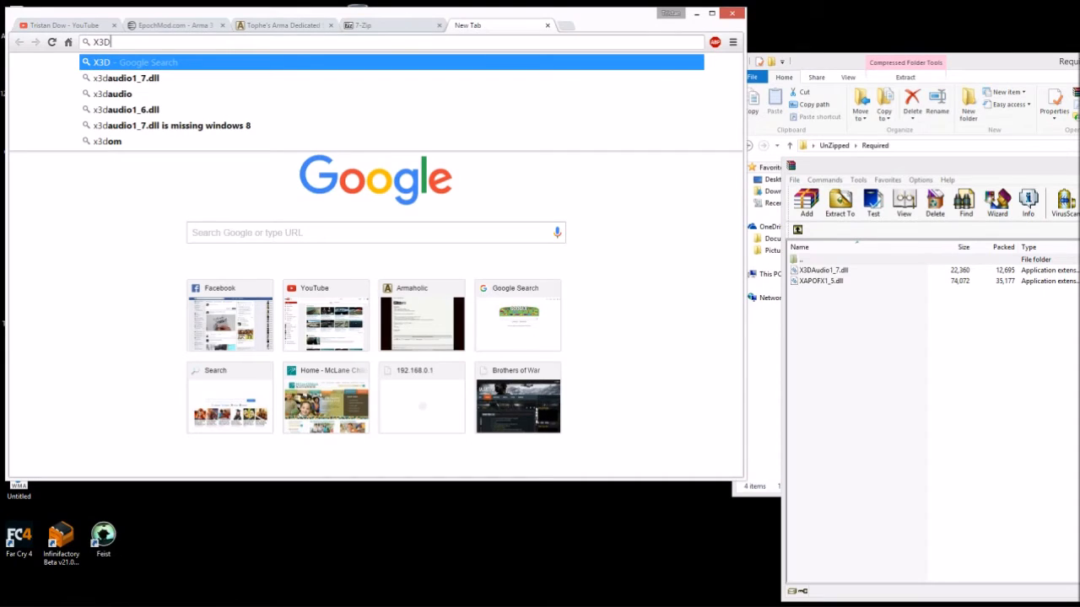
key("Down")
key("Return")
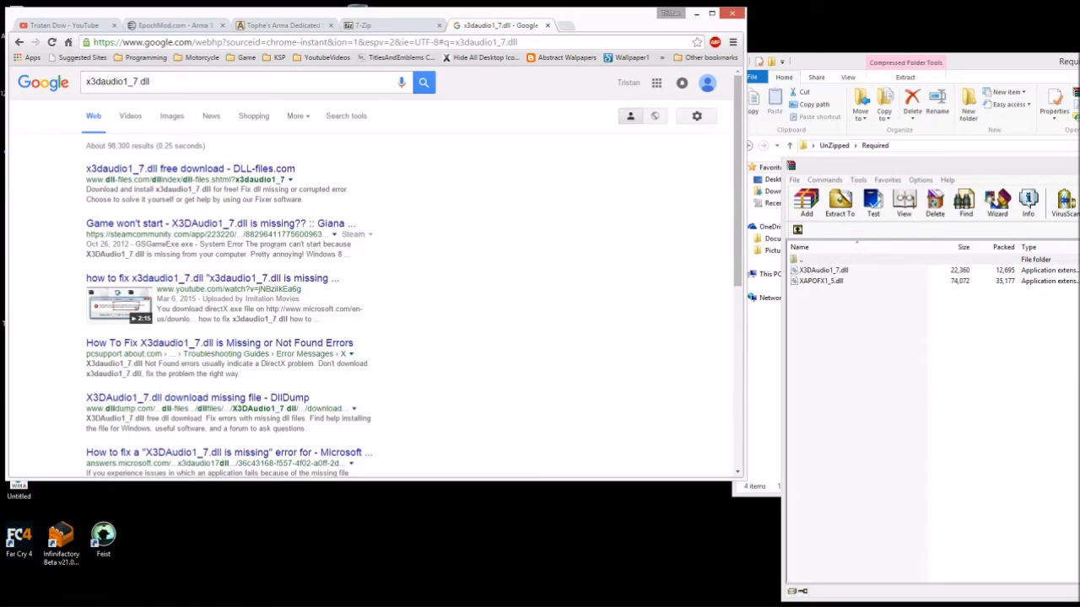
left_click_drag(86, 82, 150, 82)
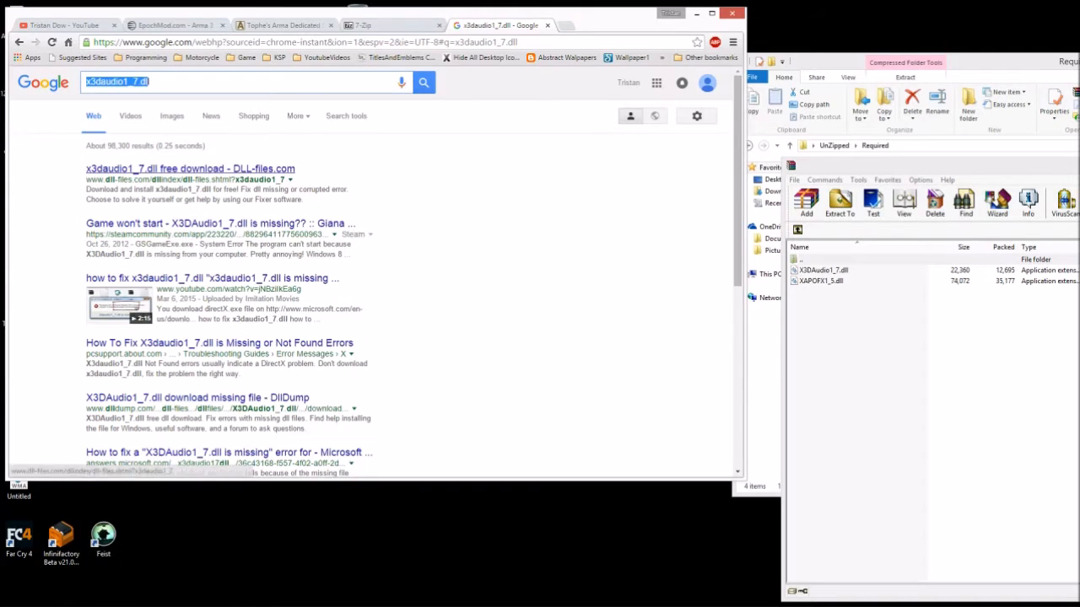
middle_click(194, 169)
- Review DLL-files.com's x3daudio1_7.dll page, then return to the Google results tab
left_click(592, 26)
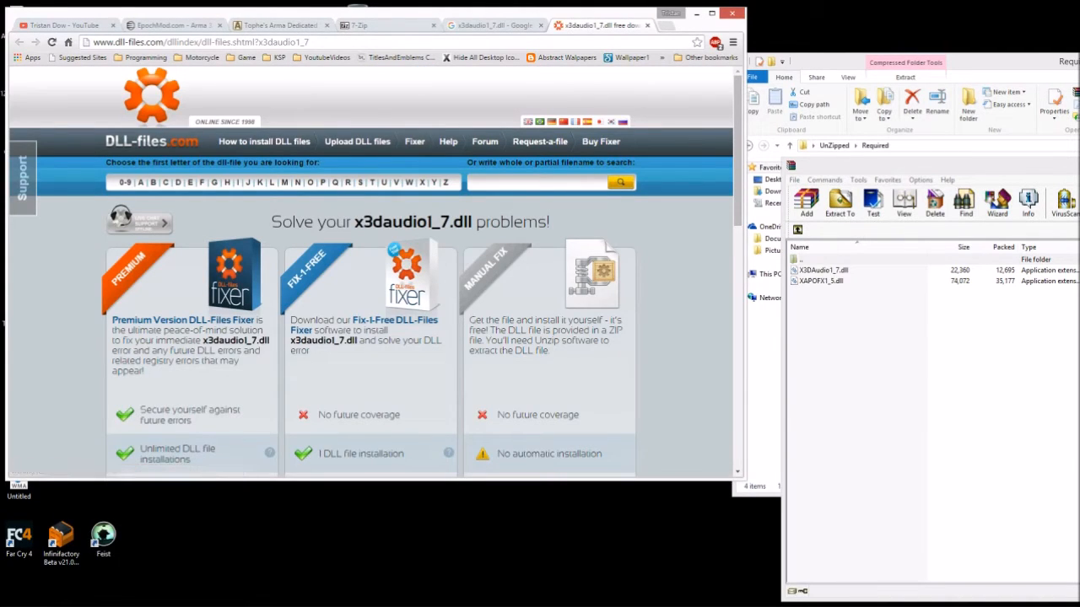
scroll(371, 270, "down", 3)
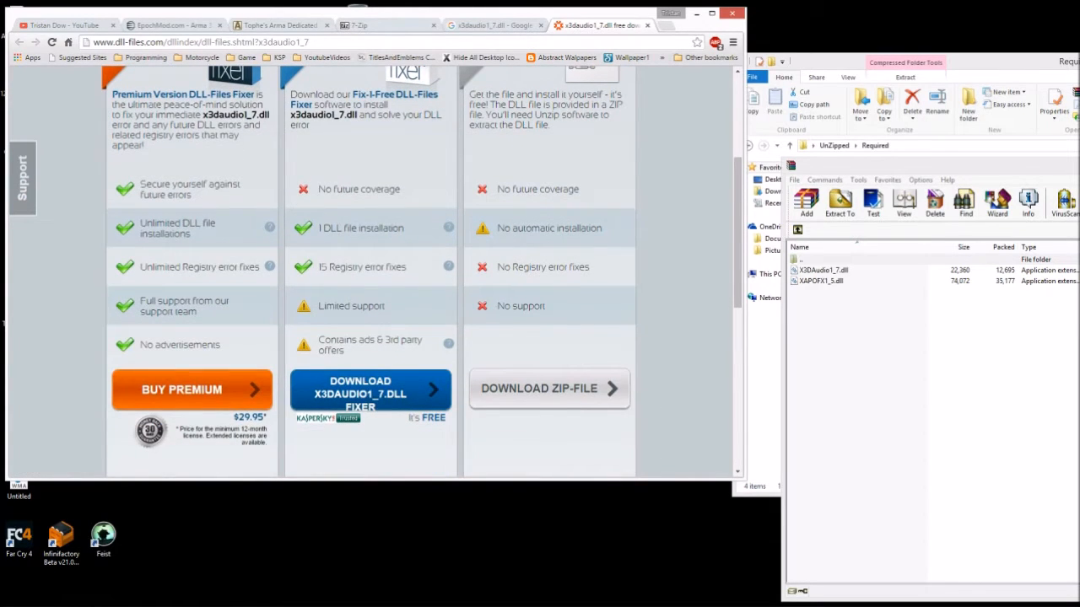
scroll(371, 270, "up", 2)
scroll(371, 270, "down", 1)
scroll(372, 270, "down", 2)
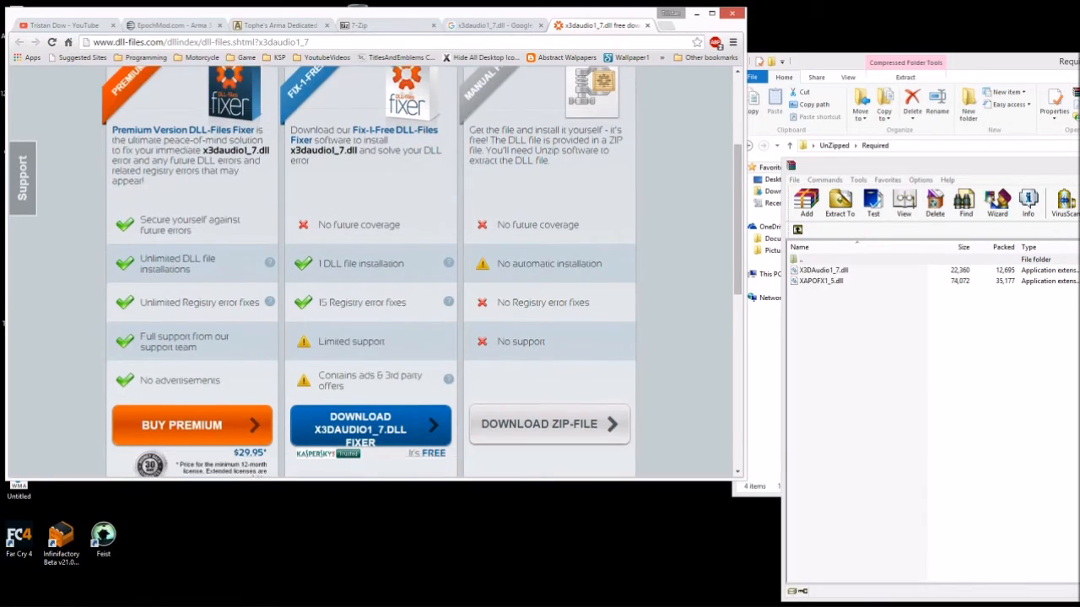
scroll(371, 270, "up", 1)
scroll(371, 270, "up", 2)
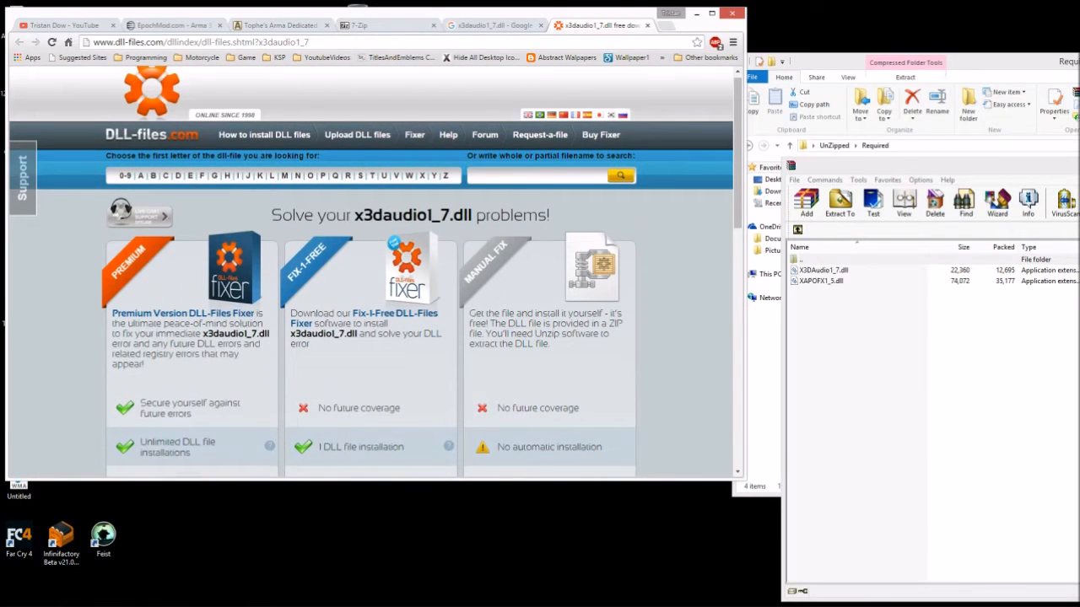
scroll(371, 270, "down", 1)
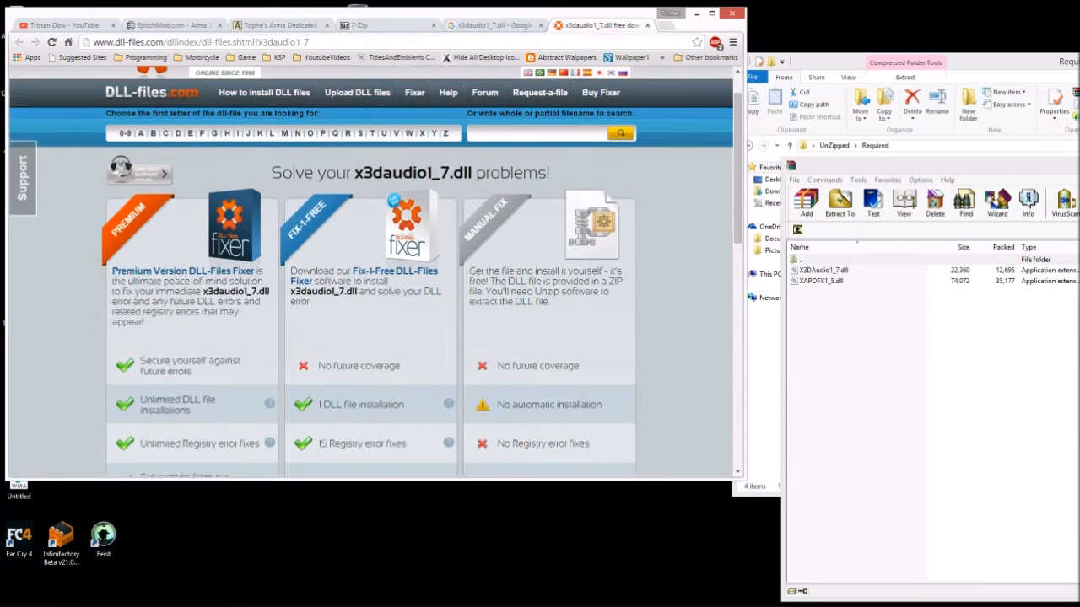
left_click(493, 25)
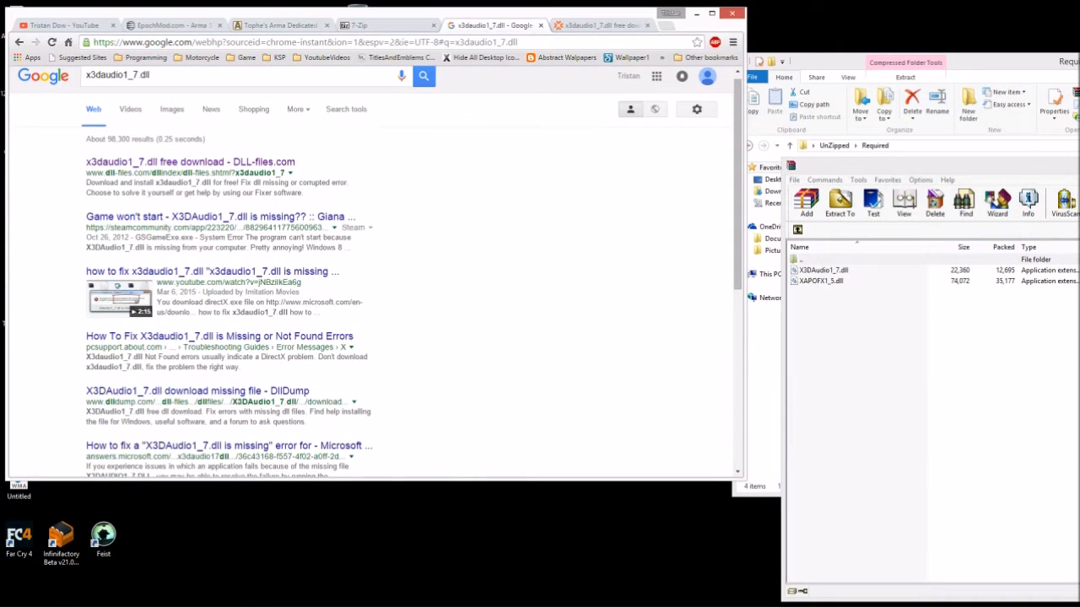
- Search XAPOFX1_5.dll and open its DLL-files.com download page
left_click_drag(150, 75, 85, 75)
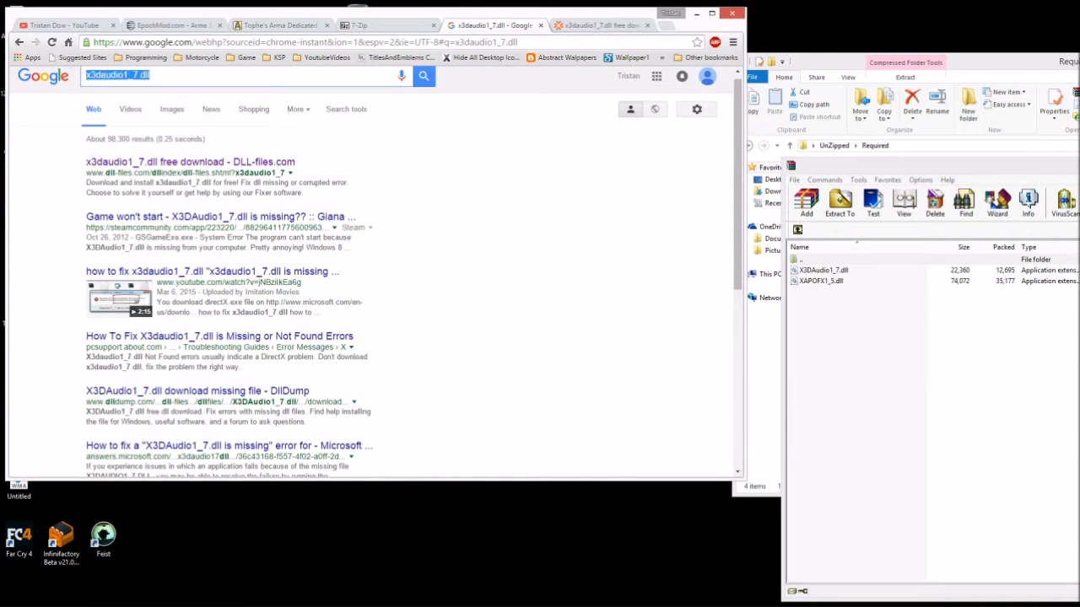
type("XA")
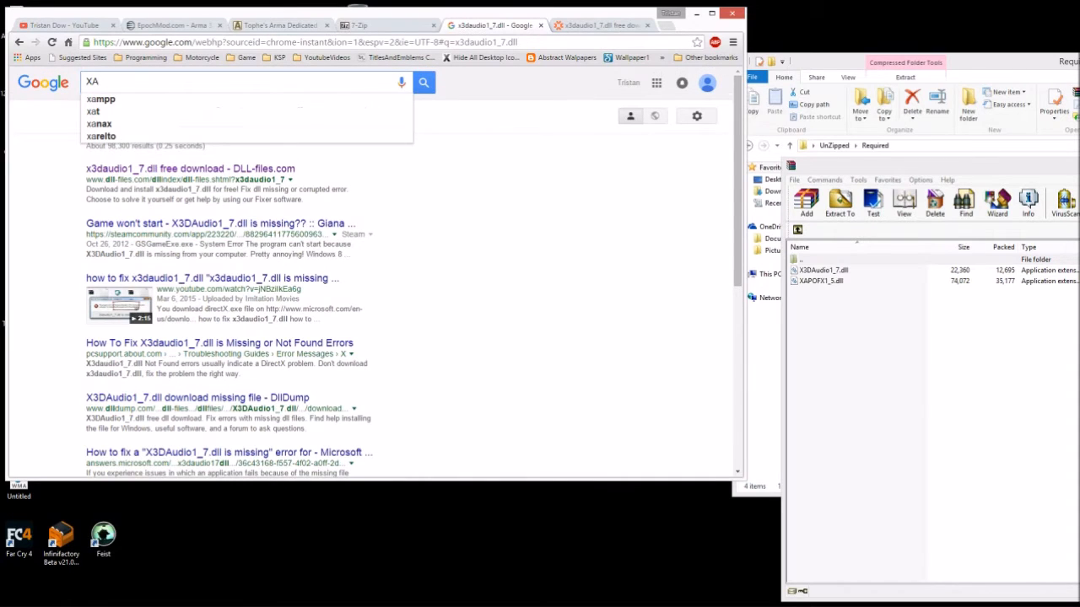
type("P")
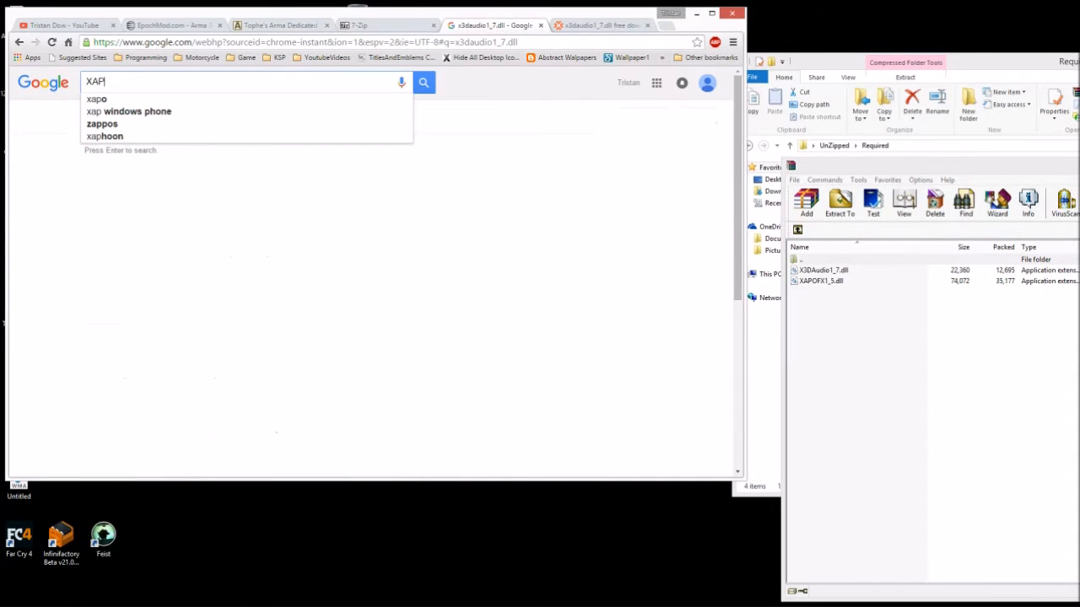
type("OFX")
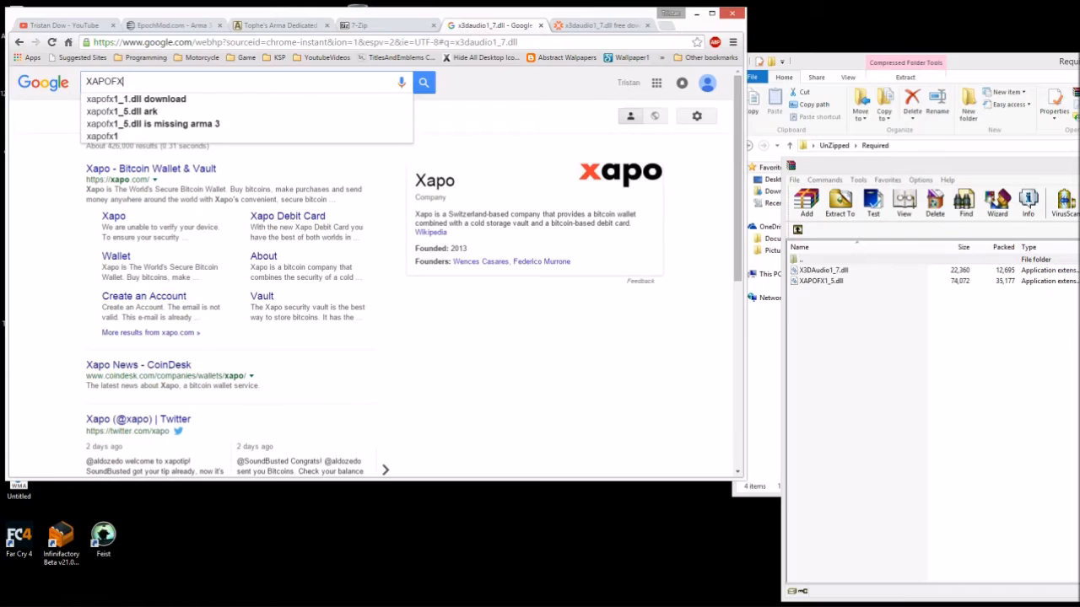
type("1_5")
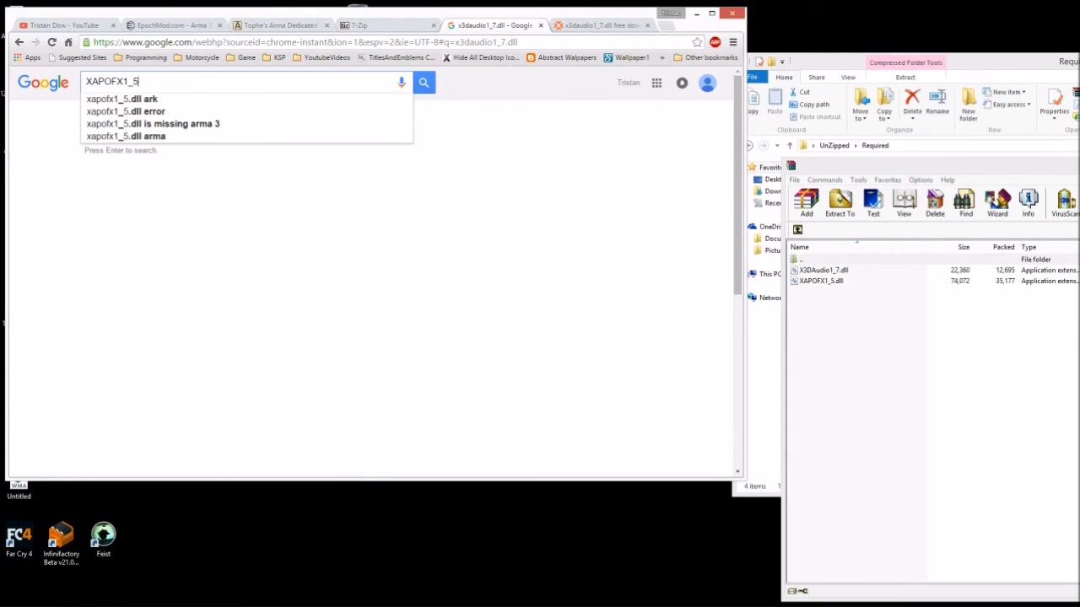
type(".dll")
key("Return")
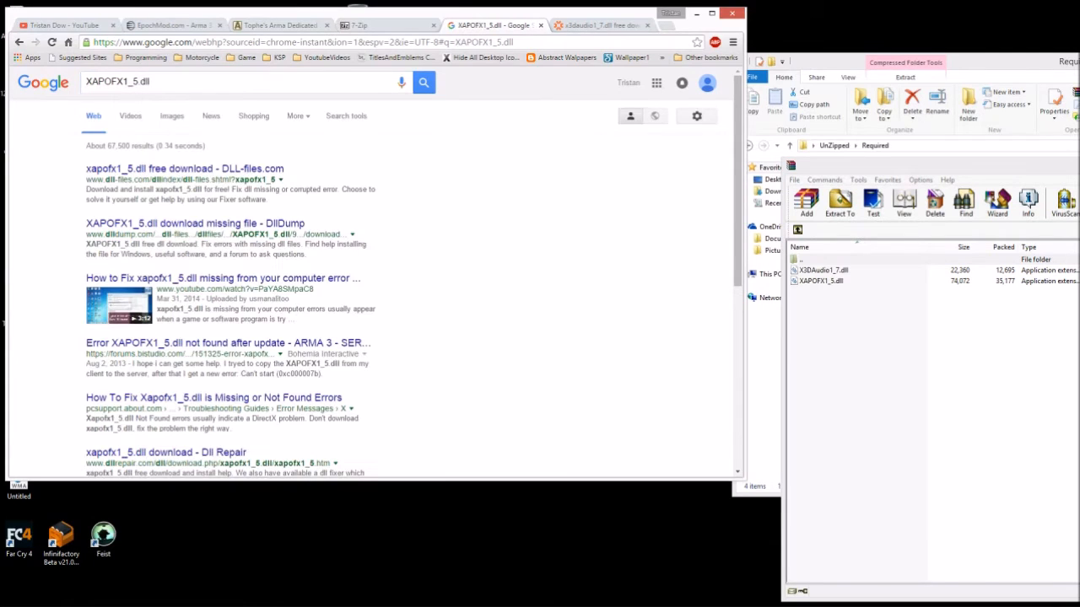
left_click(185, 169)
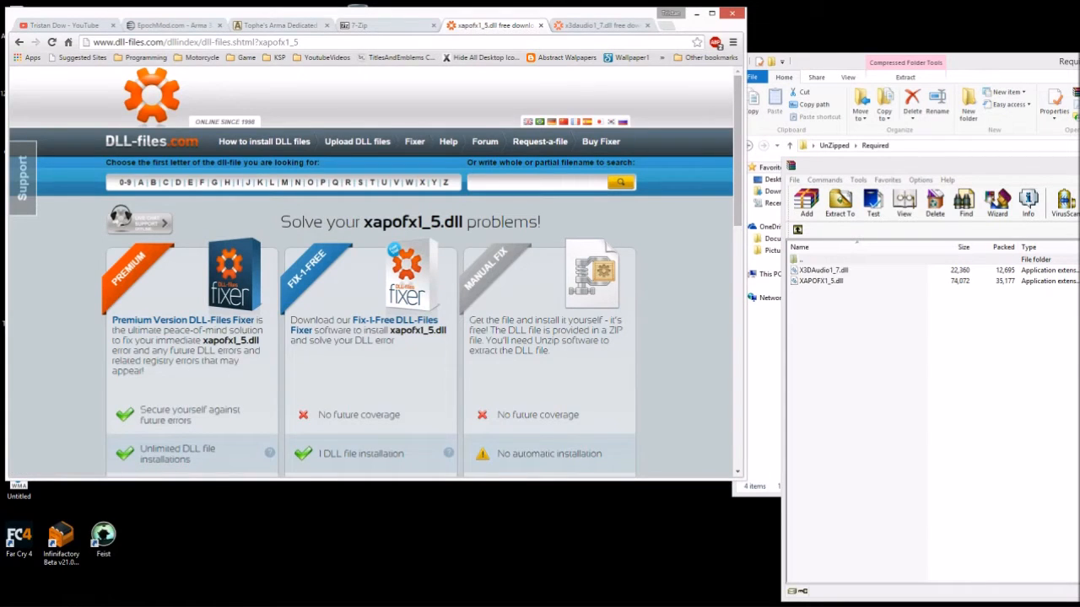
scroll(371, 270, "down", 2)
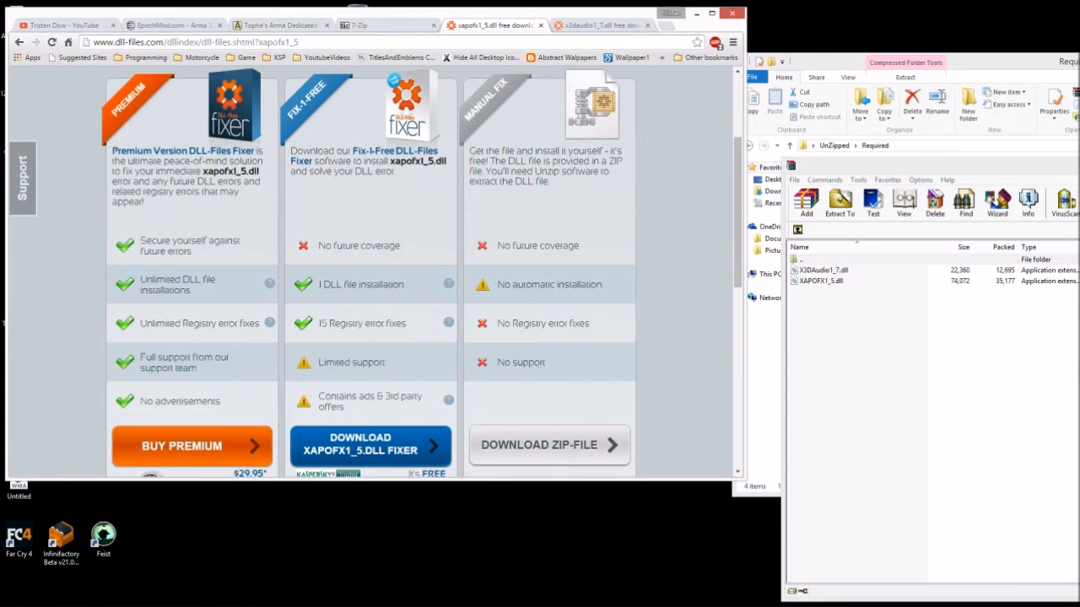
scroll(371, 270, "up", 2)
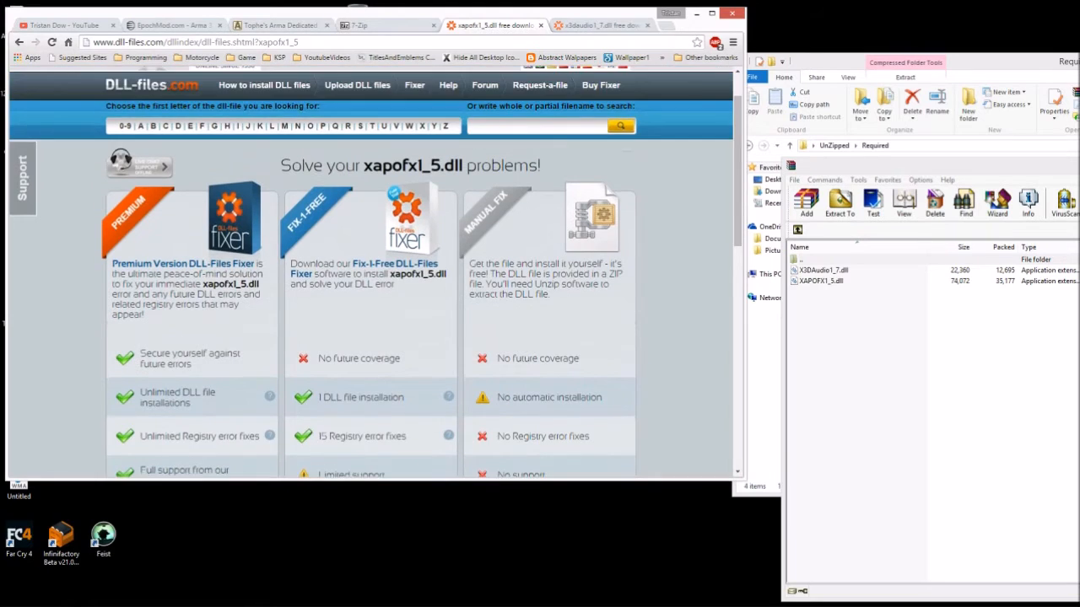
scroll(371, 270, "down", 3)
scroll(371, 403, "up", 3)
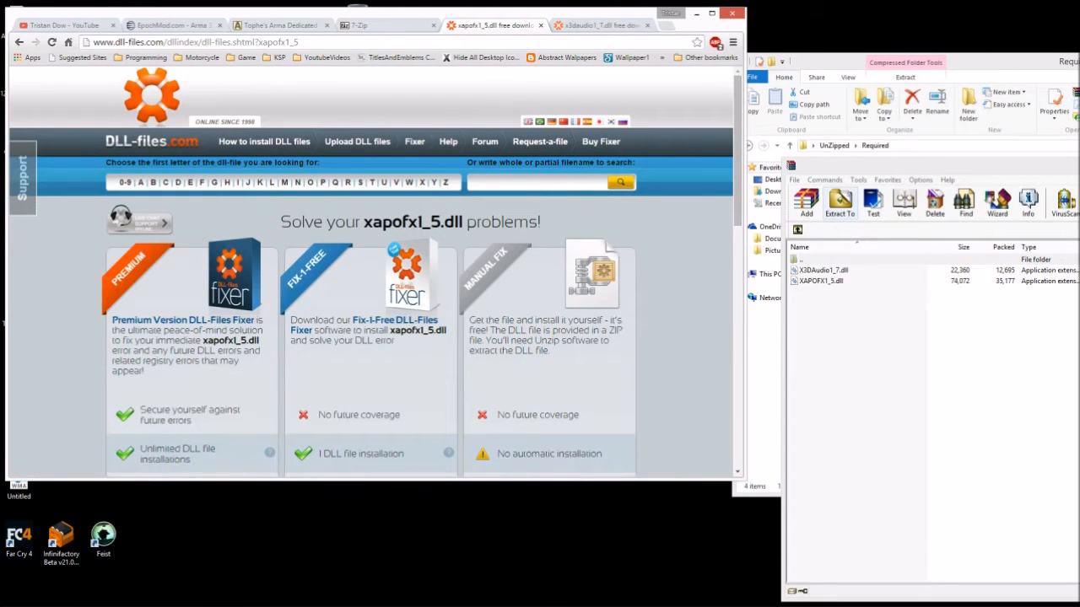
- Close the DLL Files archive and show x3daudio1_7.dll's 64-bit and 32-bit versions, then open a blank tab
left_click_drag(852, 166, 175, 163)
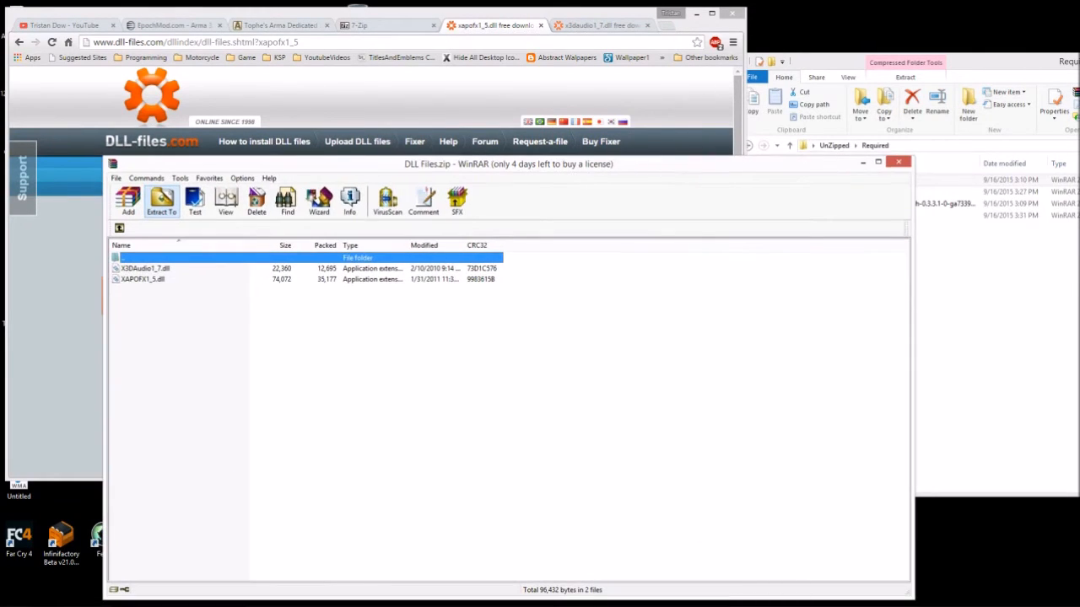
left_click(902, 160)
key("ctrl+Tab")
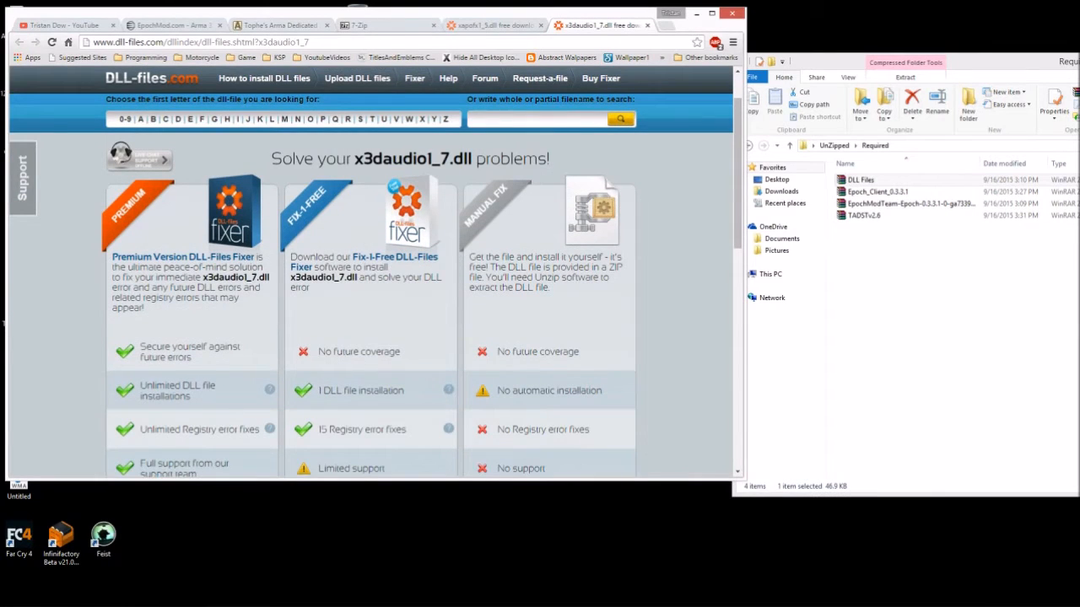
key("ctrl+shift+Tab")
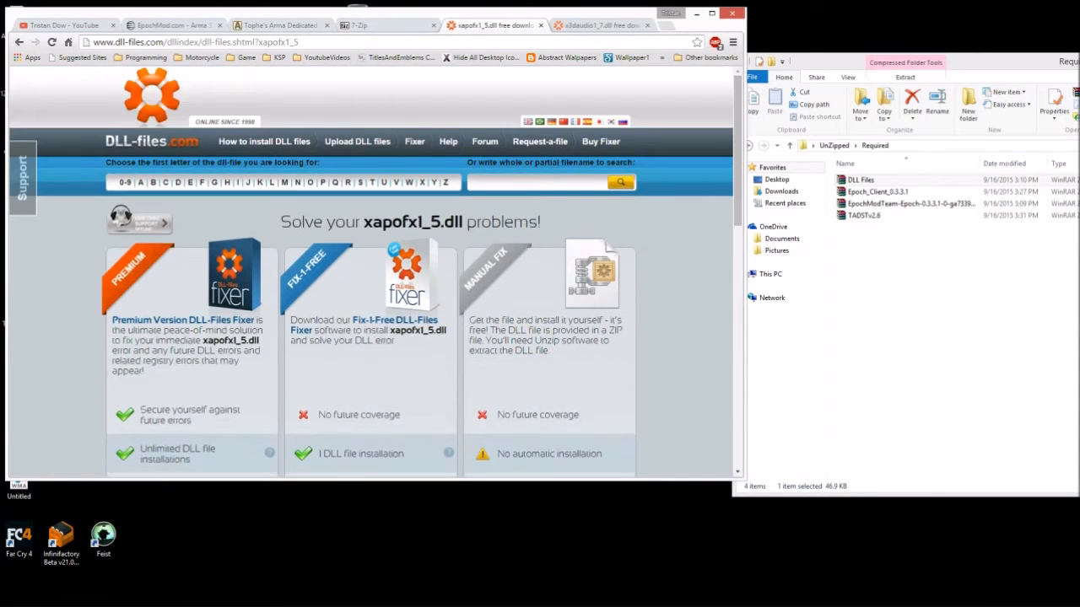
left_click_drag(506, 13, 523, 30)
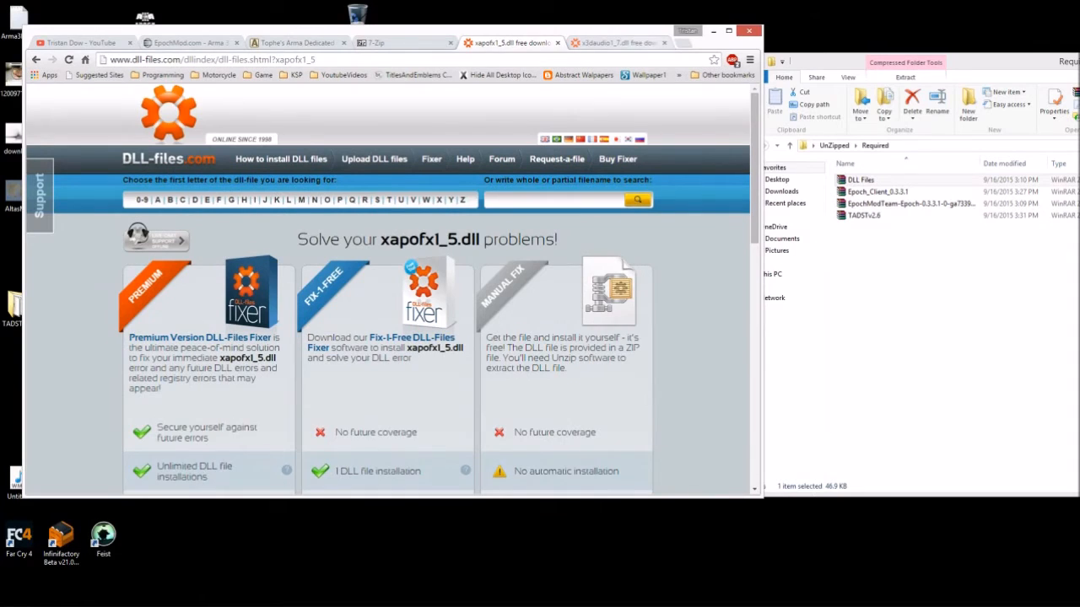
left_click(615, 42)
scroll(388, 287, "down", 4)
left_click(566, 315)
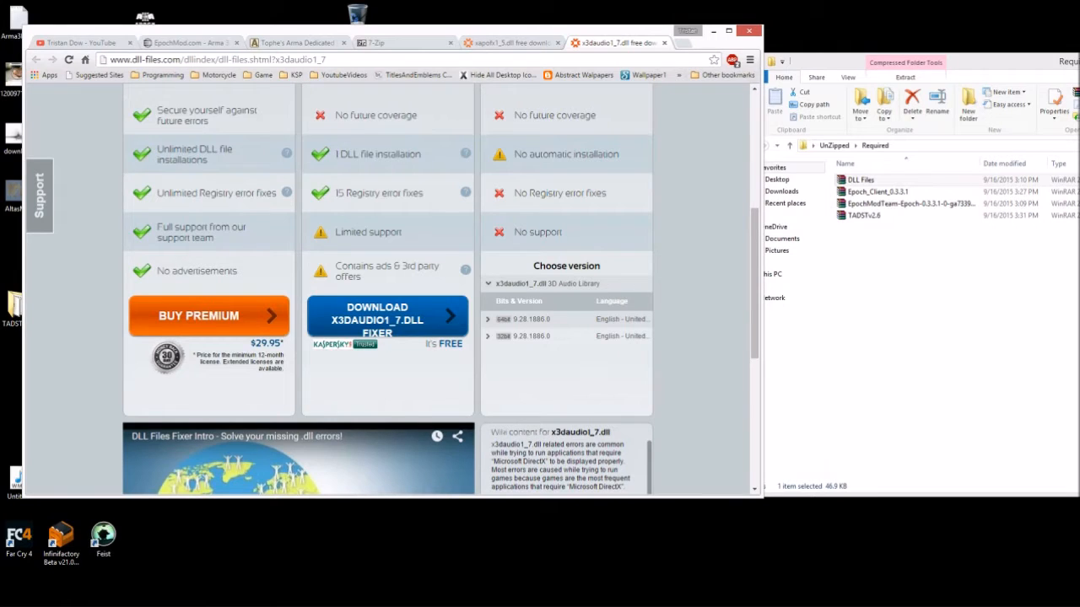
left_click(683, 43)
left_click_drag(569, 42, 569, 61)
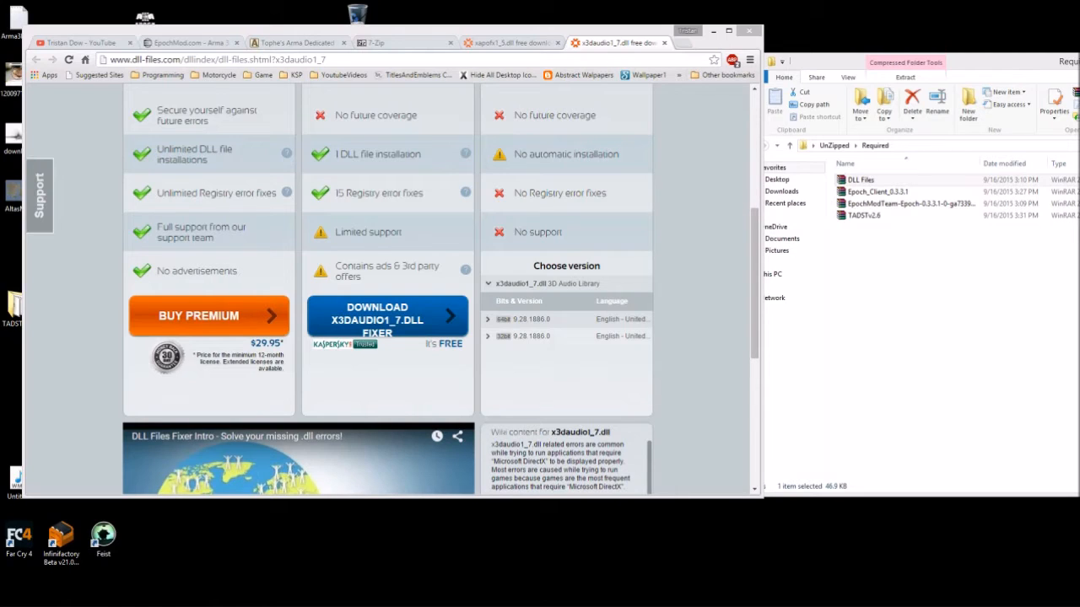
- Merge the AdF.ly window into Chrome, close both DLL tabs, and review the 7-Zip, TADST and EpochMod tabs
left_click_drag(0, 127, 625, 43)
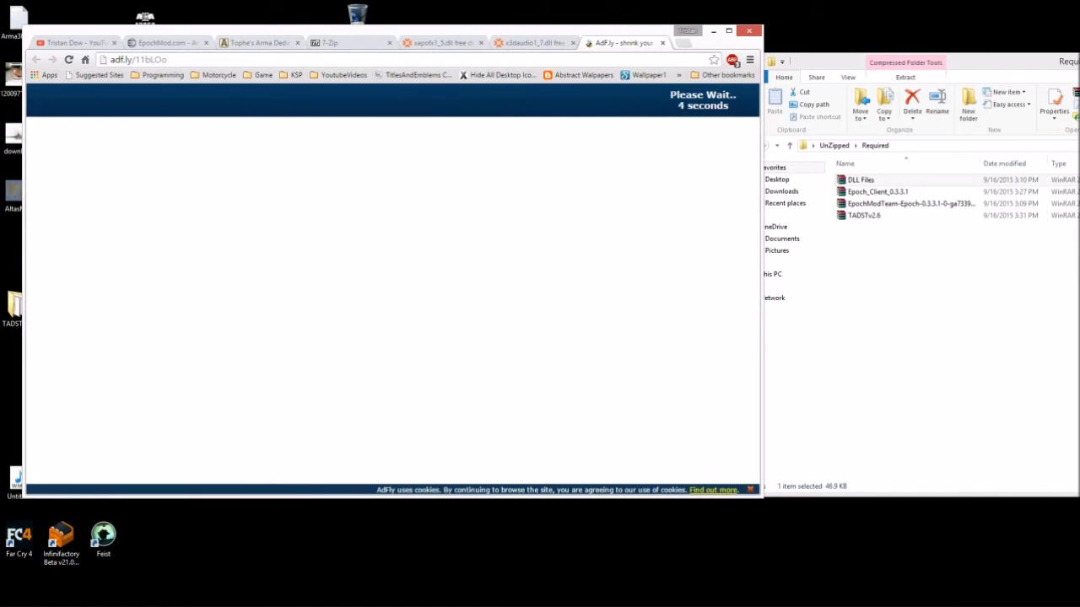
left_click(572, 43)
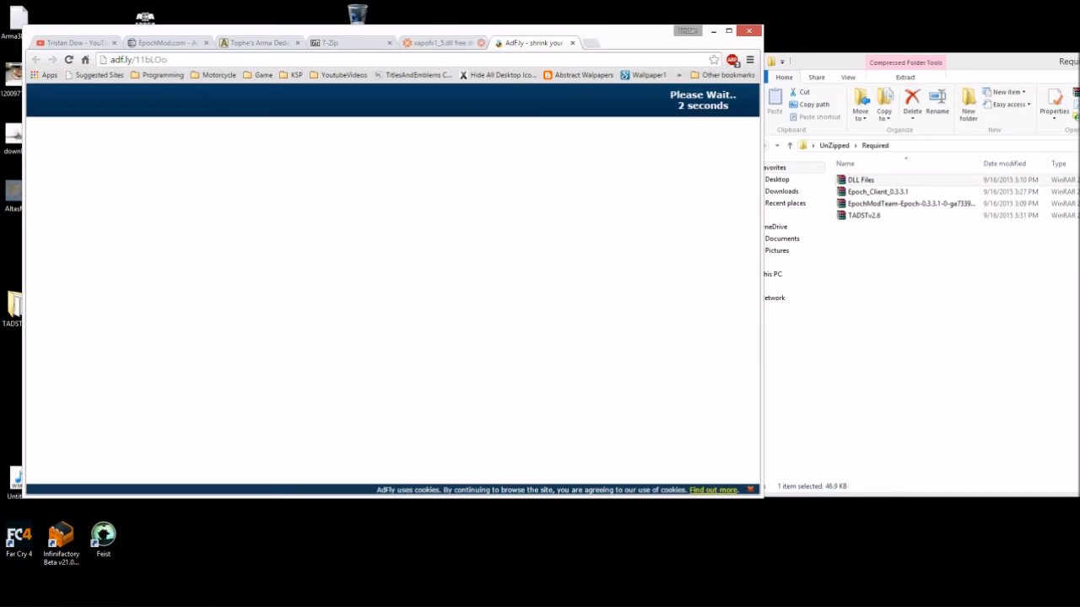
left_click(481, 43)
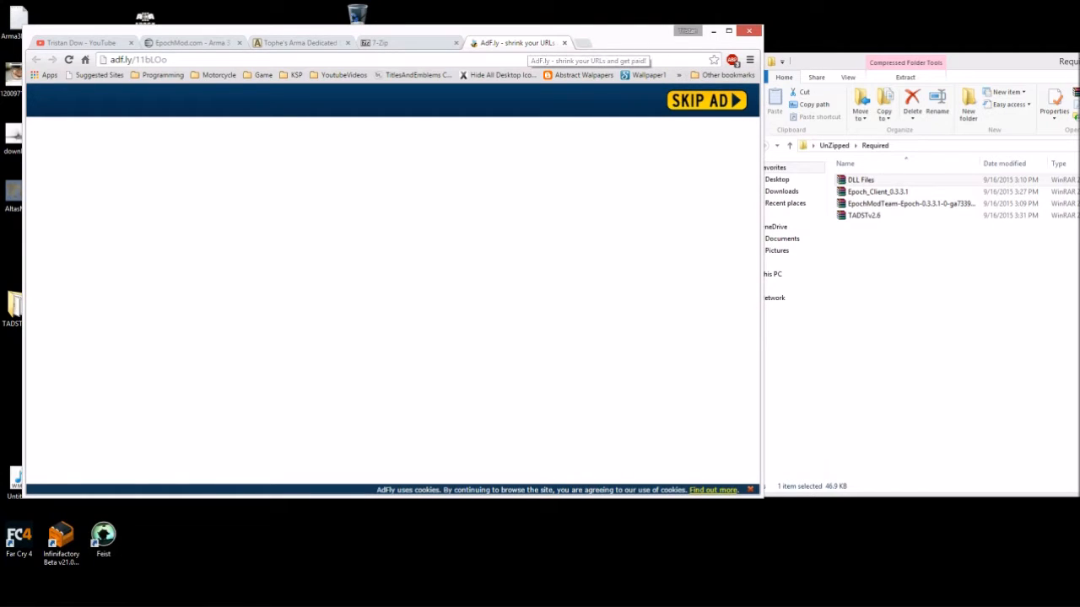
left_click(408, 43)
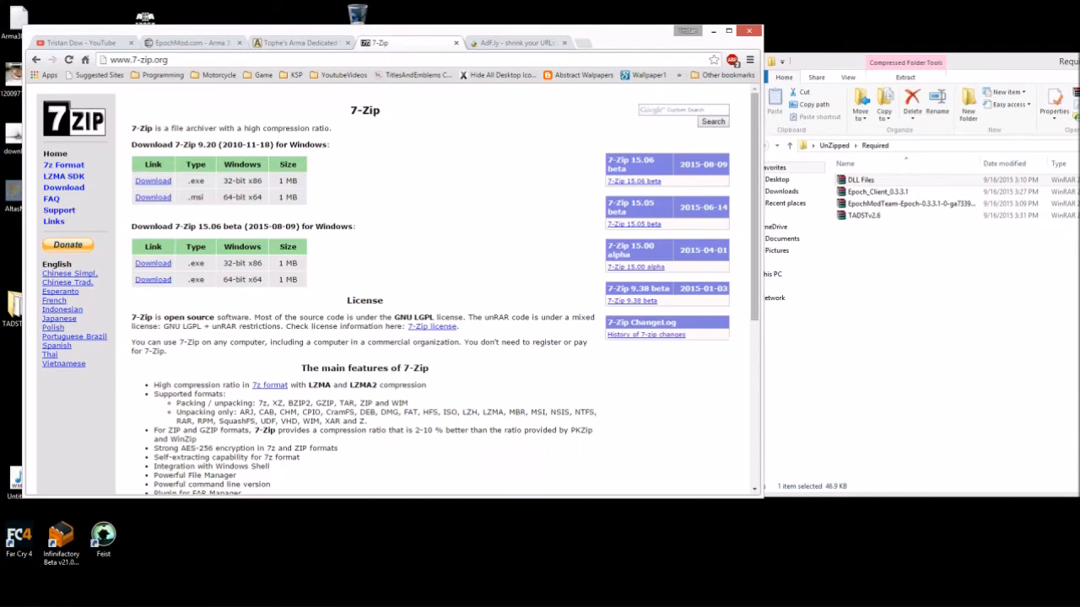
left_click(300, 43)
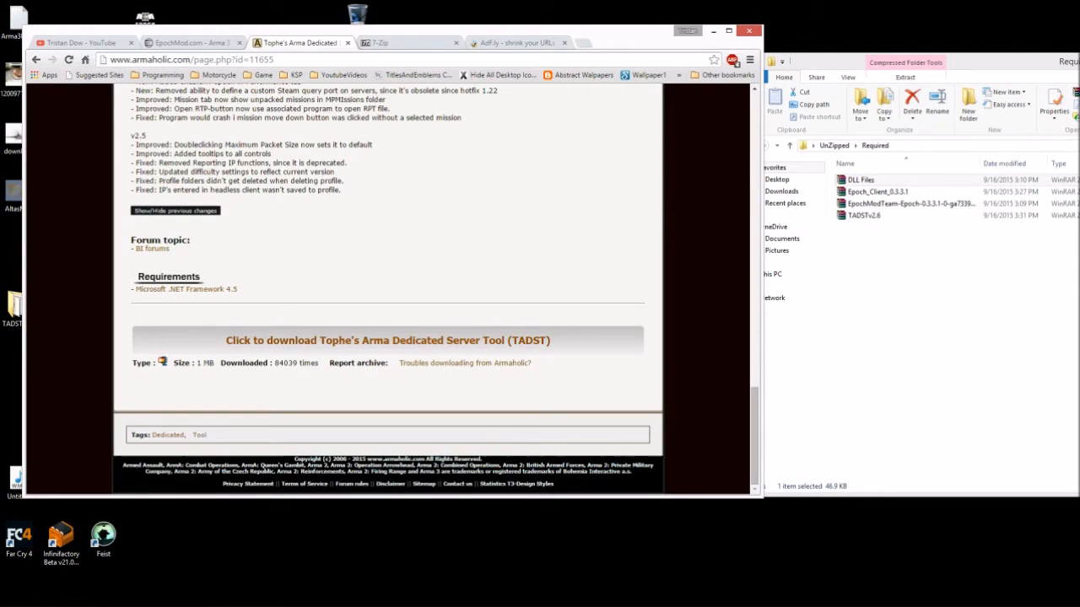
left_click(192, 43)
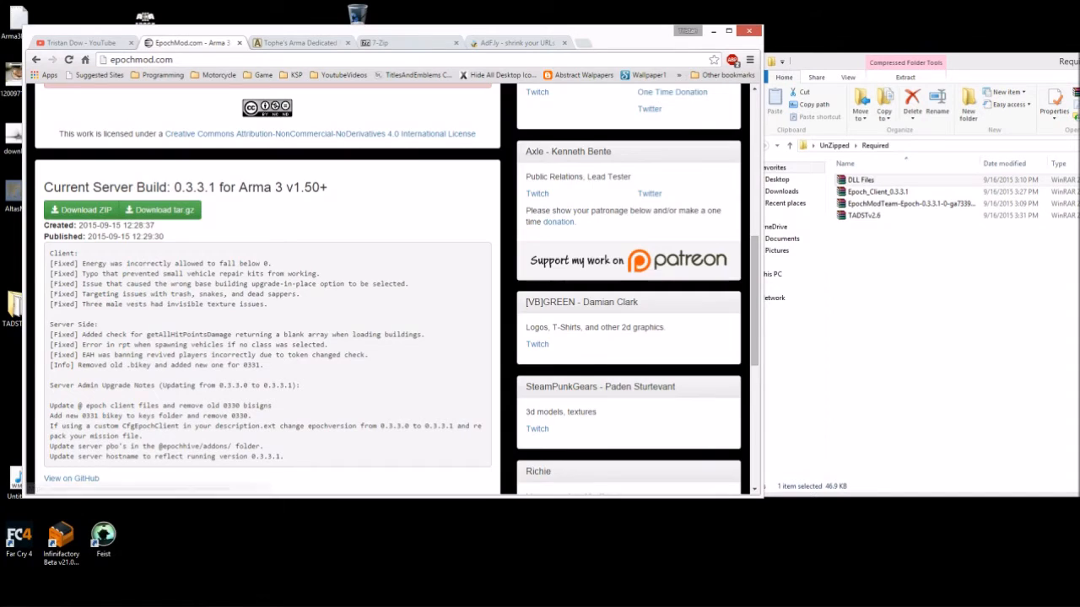
scroll(388, 295, "up", 10)
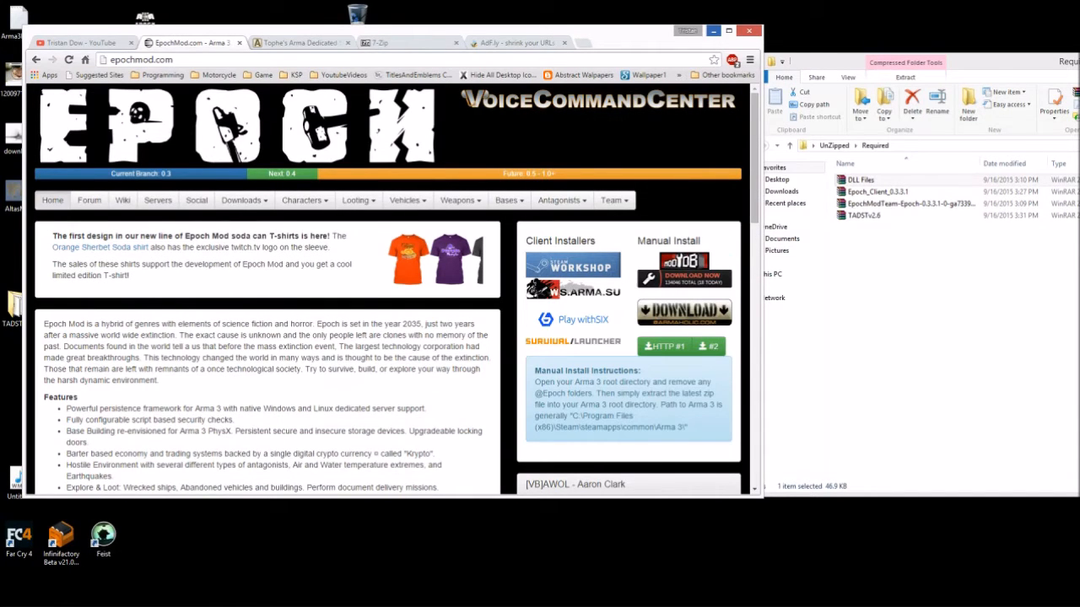
- Minimize Chrome and move the Required folder window up and left
left_click(714, 30)
mouse_move(840, 187)
left_mouse_down()
mouse_move(855, 240)
mouse_move(857, 181)
left_mouse_up()
left_click(881, 287)
left_click_drag(928, 61, 739, 18)
- Reposition the Required window and check the hidden notification-area icons
left_click(469, 201)
left_click_drag(469, 200, 345, 298)
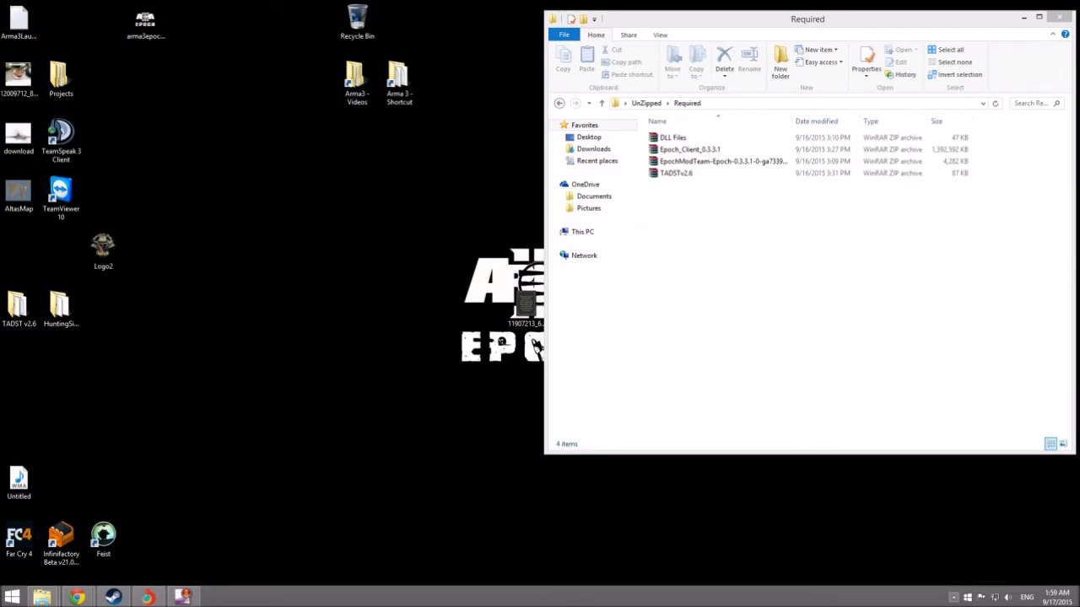
left_click(953, 597)
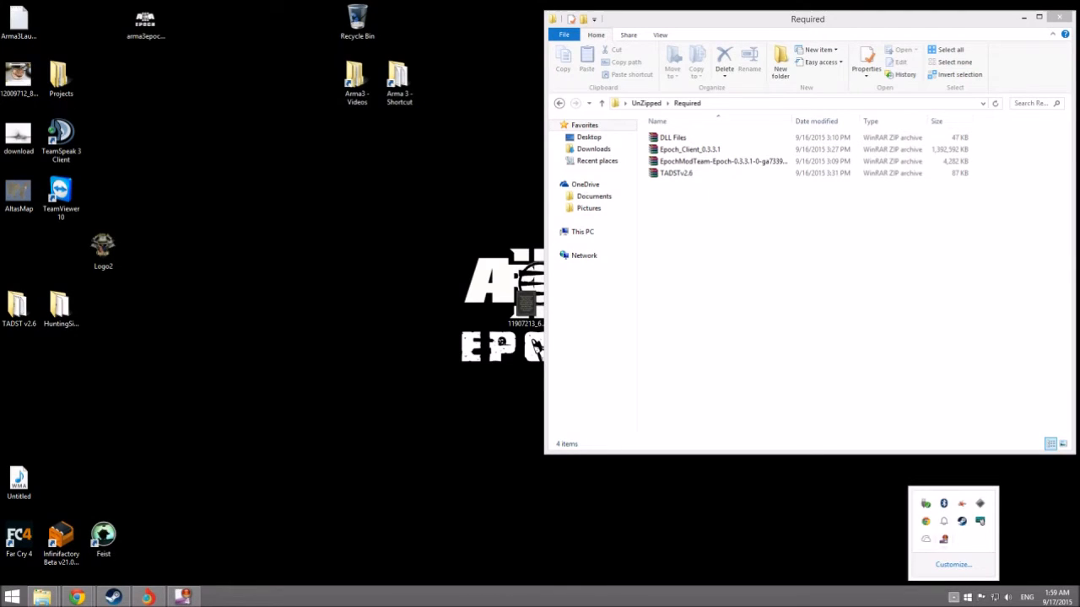
left_click(844, 523)
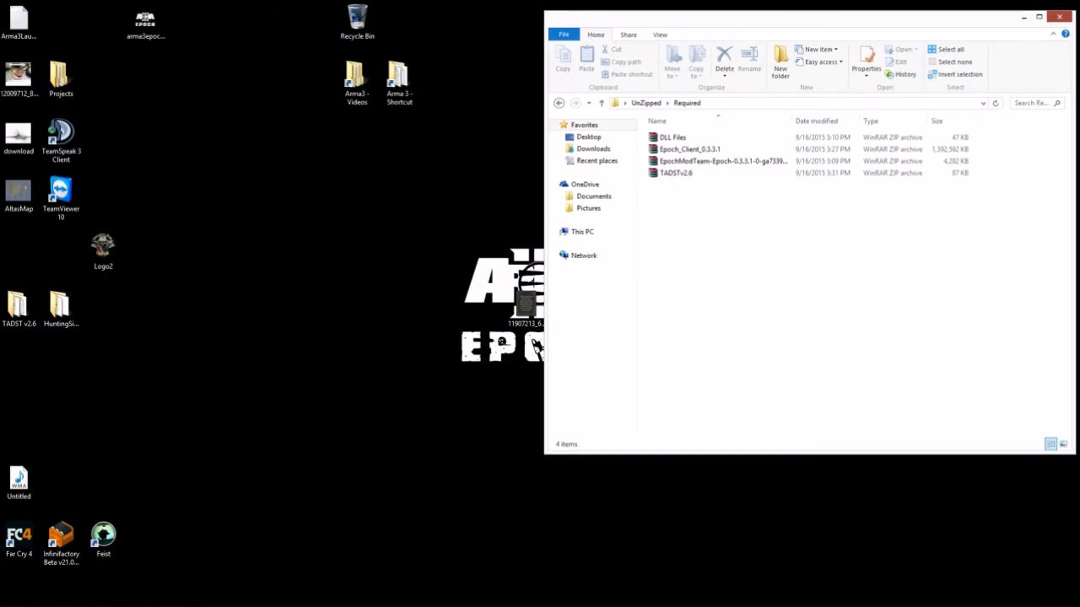
- Close the Required window, move the UnZipped icon lower, and open a new File Explorer window
left_click(1059, 17)
left_click_drag(736, 133, 951, 309)
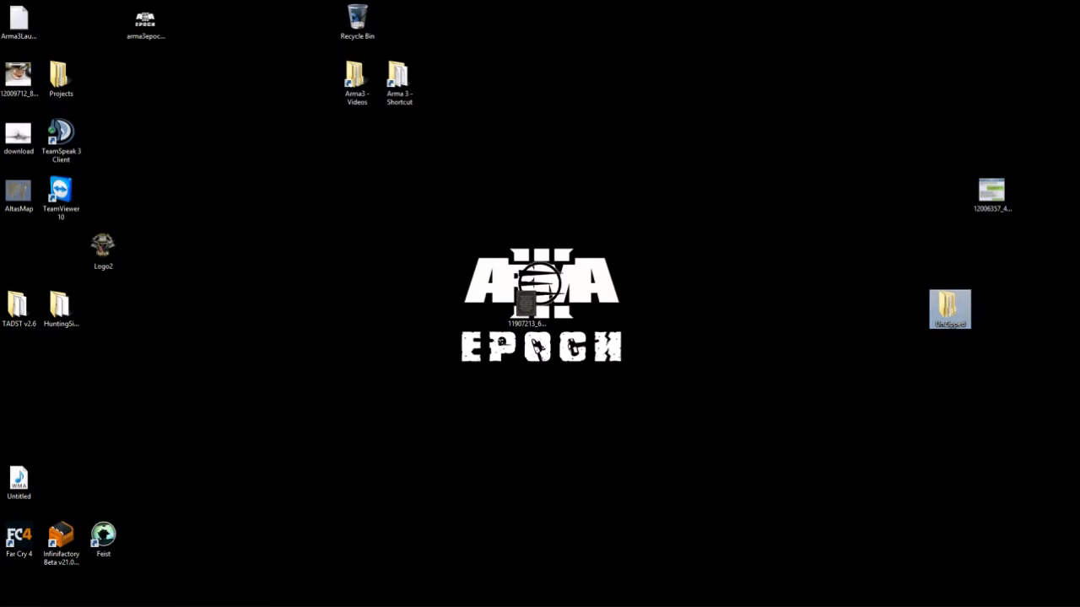
right_click(44, 597)
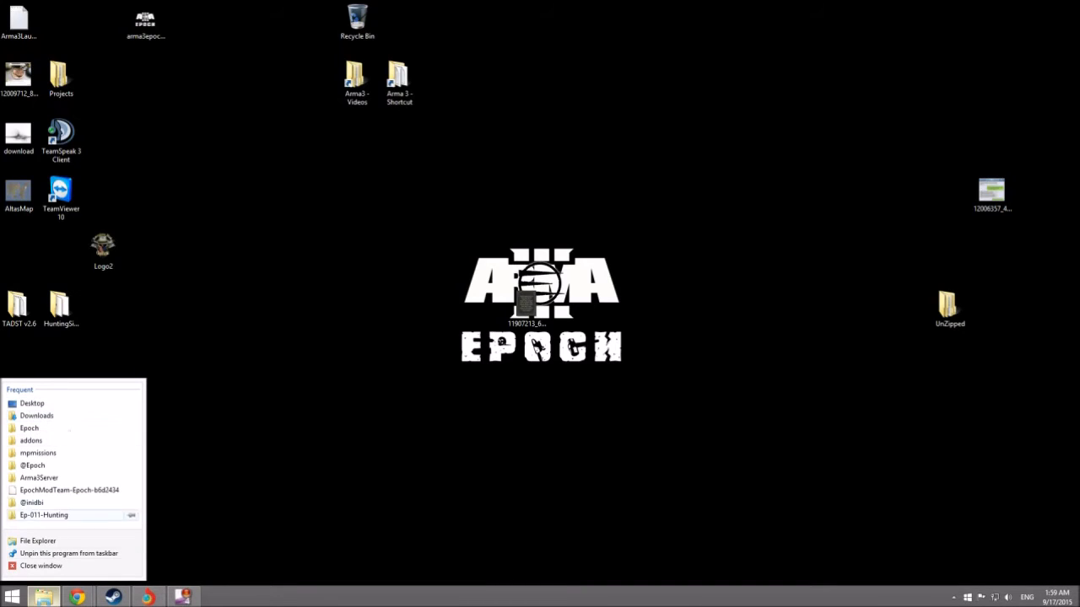
left_click(37, 541)
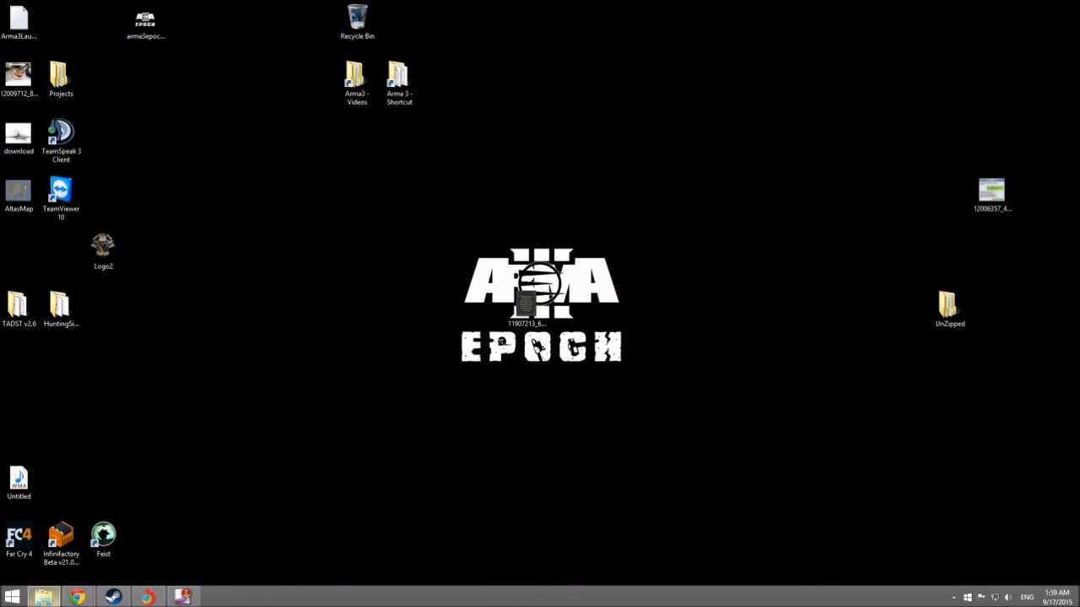
- Open the empty E:\Servers folder and place its window at the lower left
left_click_drag(722, 18, 366, 49)
double_click(360, 319)
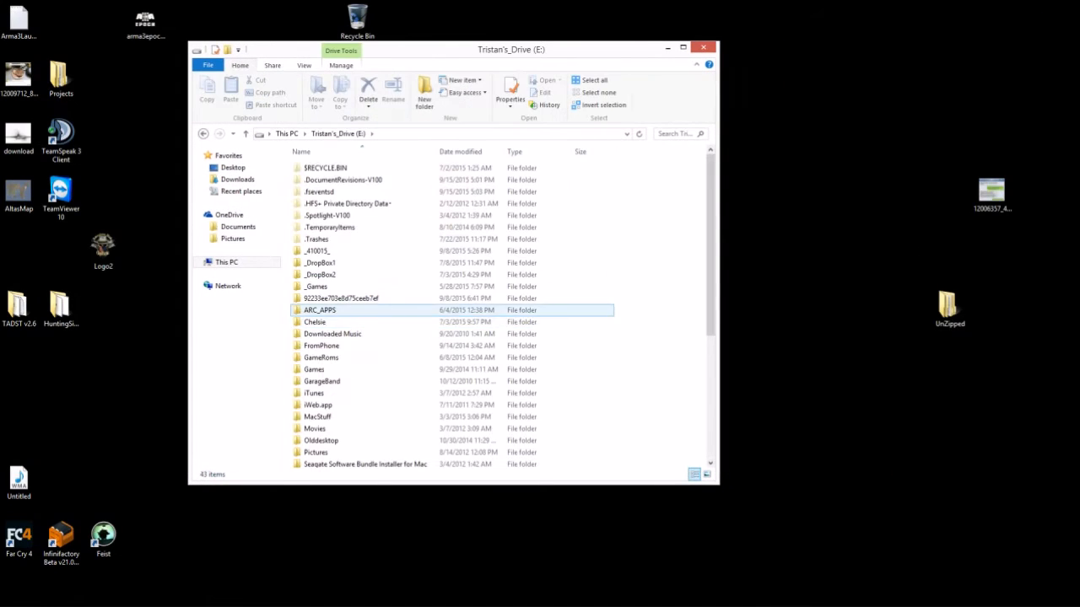
scroll(363, 354, "down", 1)
scroll(337, 355, "down", 2)
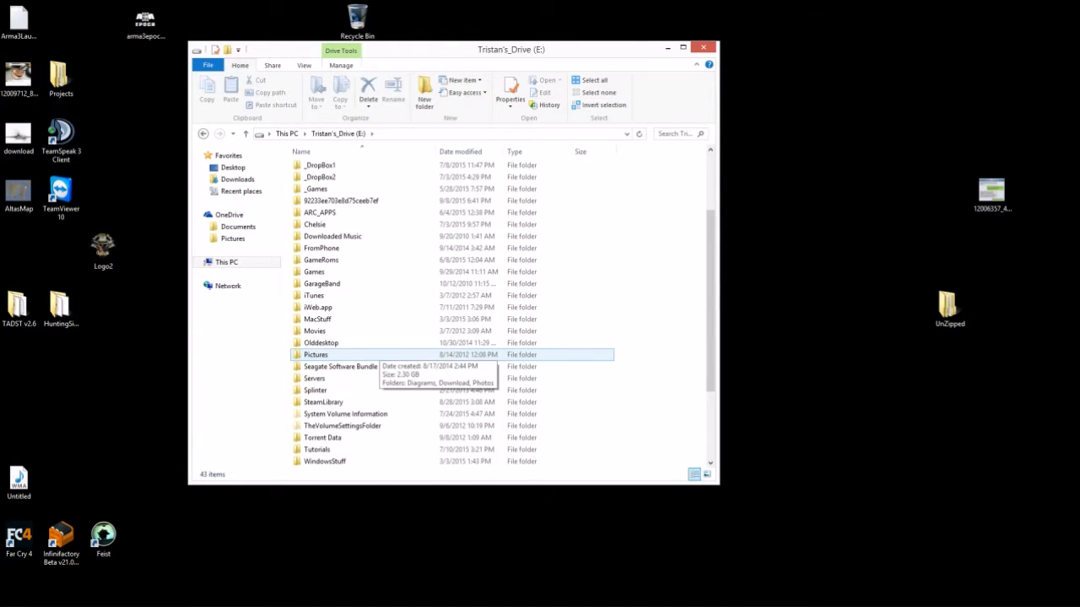
double_click(314, 378)
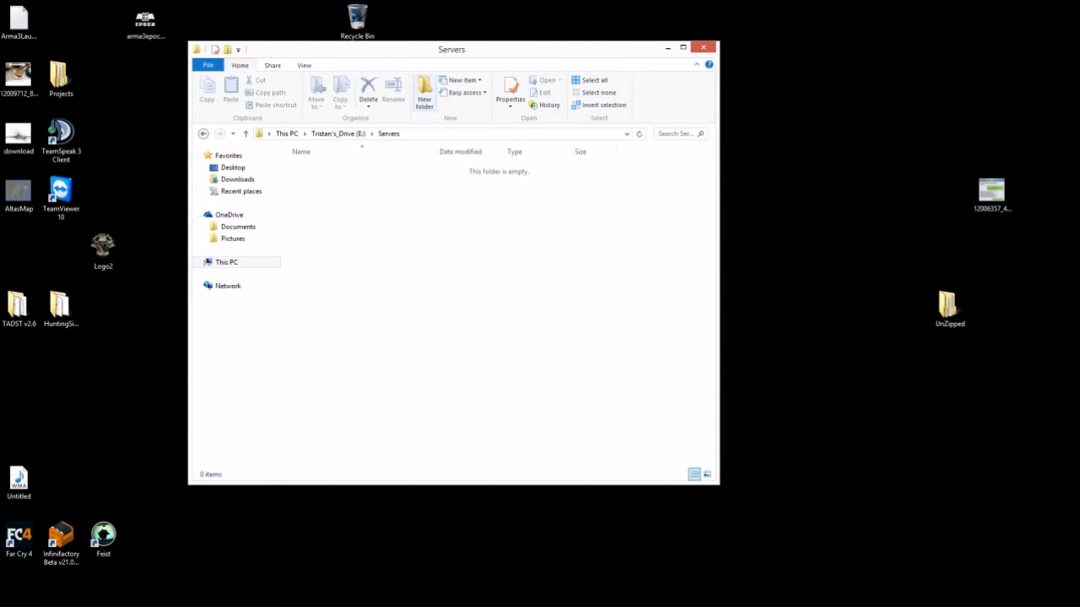
left_click_drag(426, 49, 255, 141)
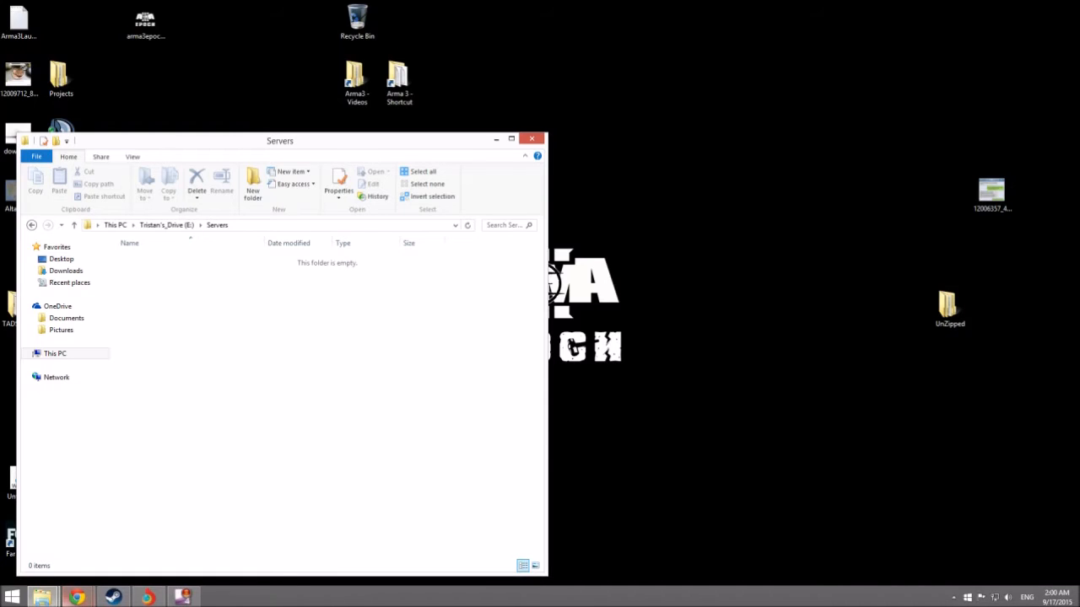
- Copy the Arma 3 Server folder from Steam's common folder
mouse_move(42, 597)
left_click(72, 536)
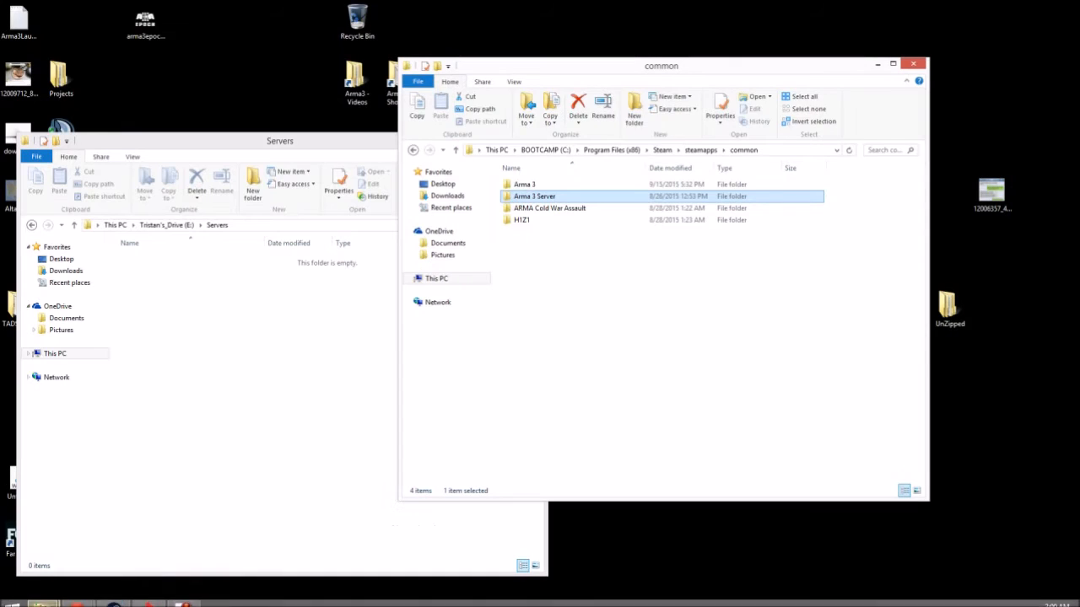
left_click_drag(540, 65, 702, 70)
right_click(692, 202)
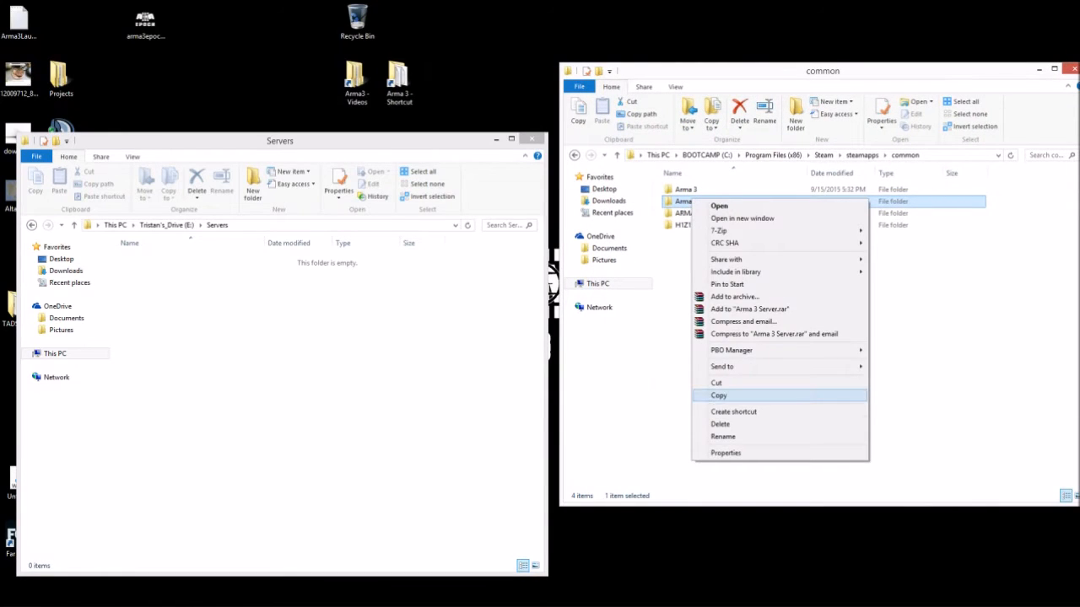
left_click(718, 395)
- Paste Arma 3 Server into E:\Servers and follow the detailed copy progress
left_click(224, 347)
right_click(225, 346)
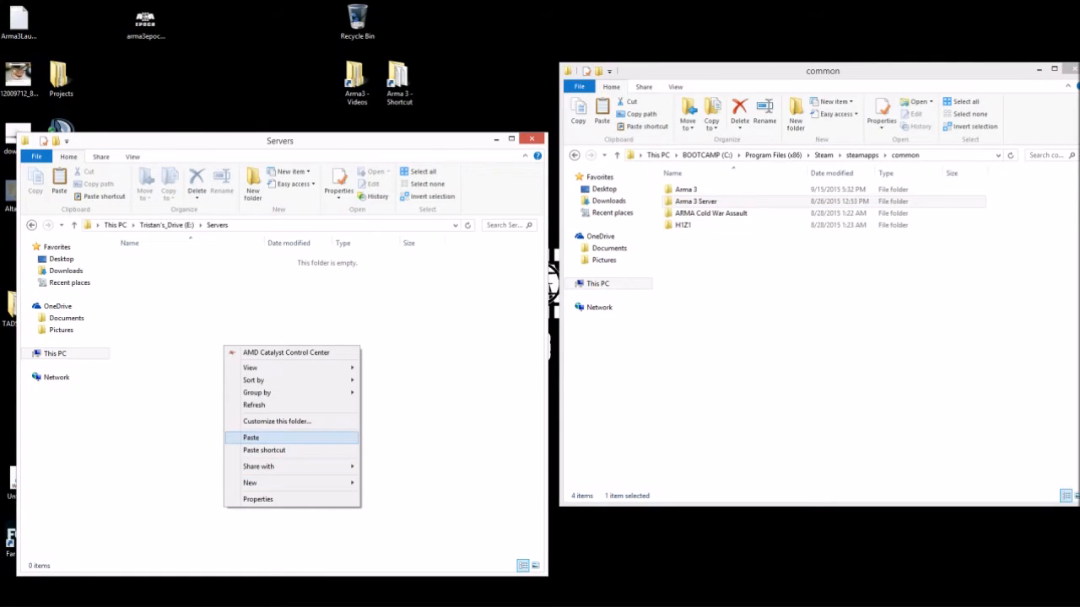
left_click(250, 437)
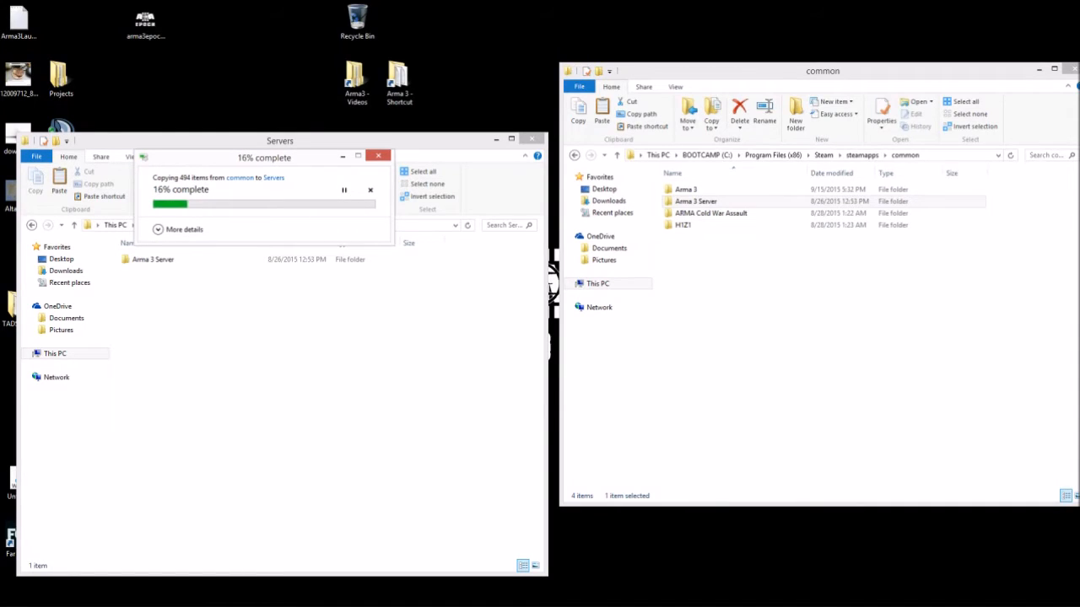
left_click(157, 229)
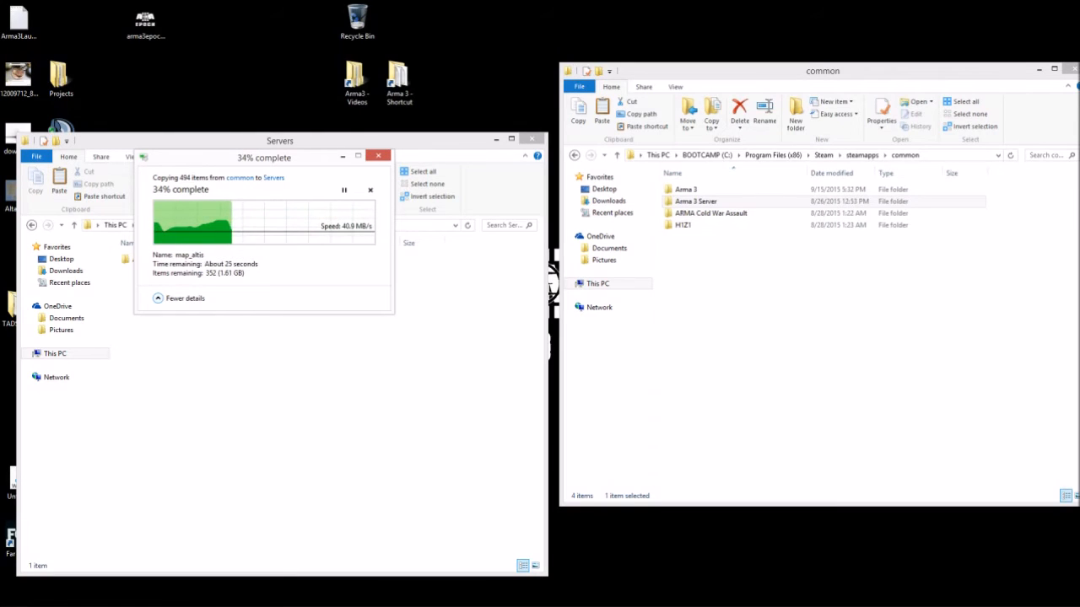
left_click_drag(264, 157, 383, 319)
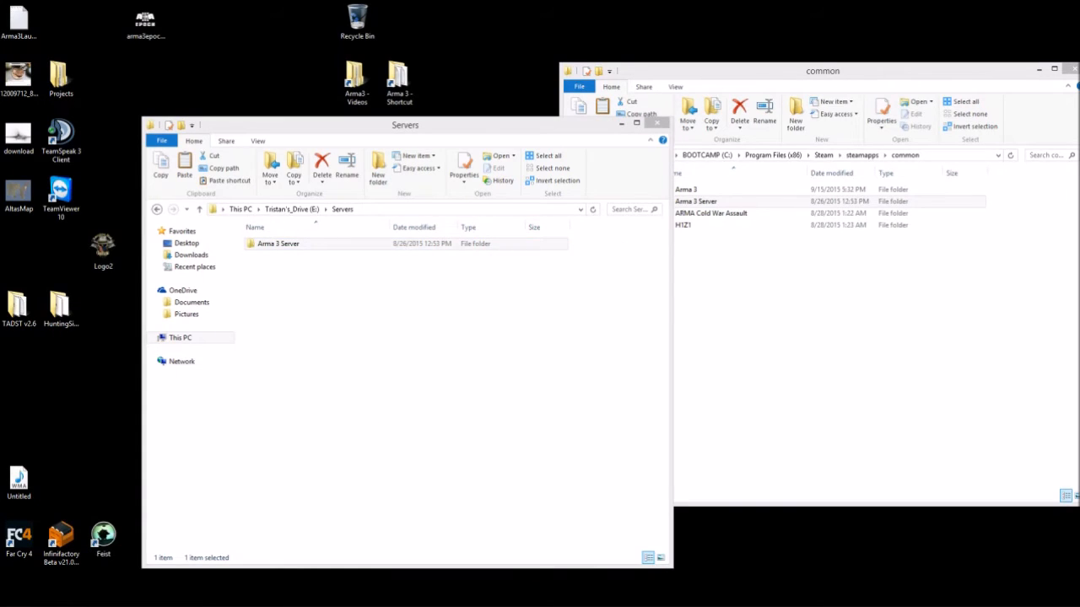
- Close the Steam common folder window and reposition the Servers window
left_click_drag(405, 125, 282, 49)
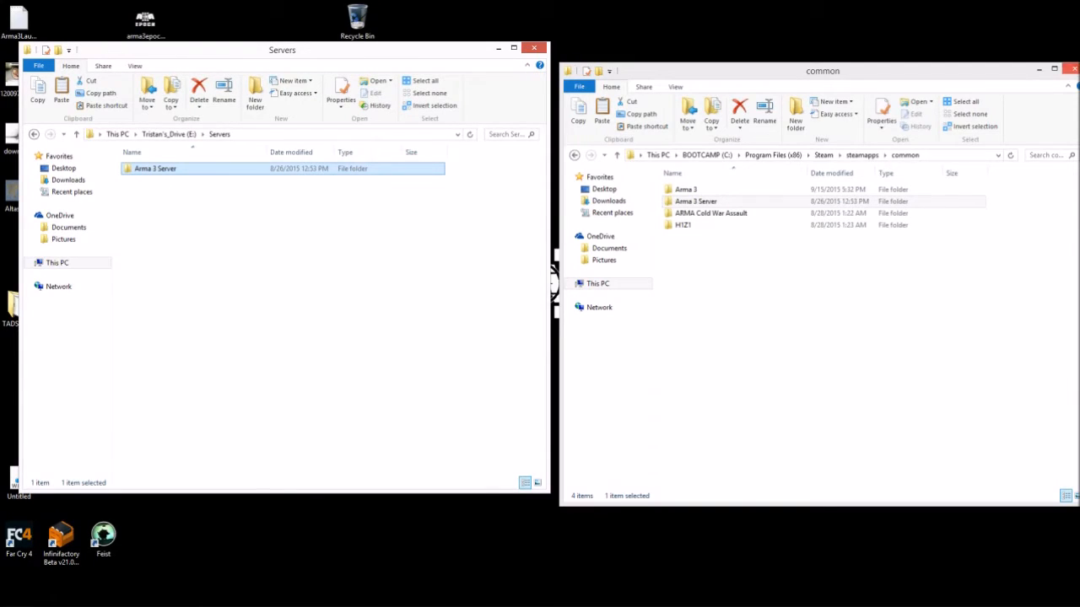
left_click(1073, 69)
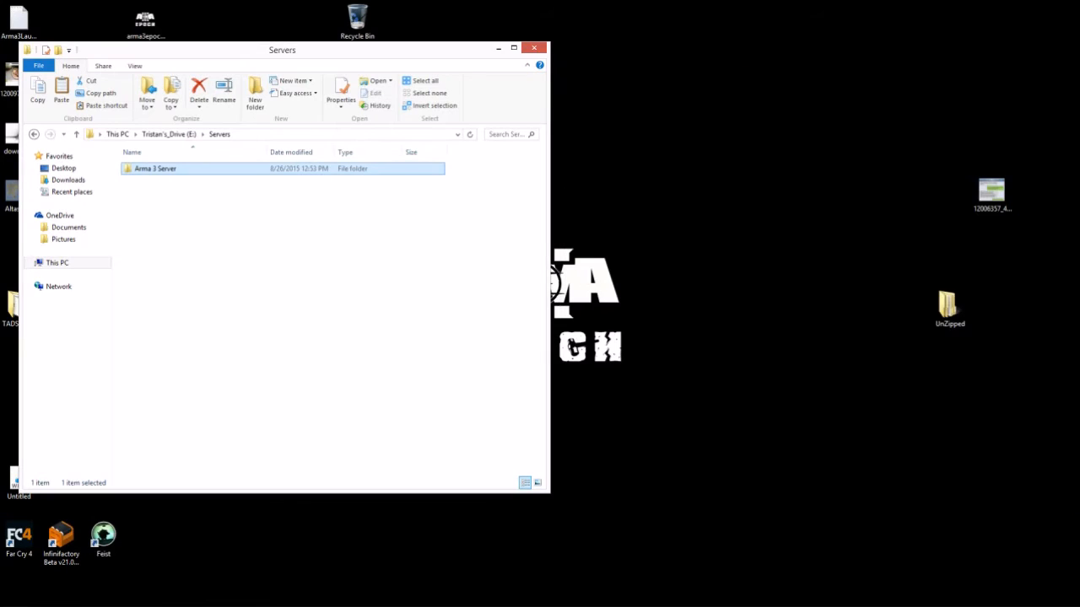
left_click_drag(754, 159, 695, 293)
left_click_drag(278, 50, 292, 61)
left_click(717, 219)
- Open the UnZipped desktop folder on the right and enter its Required folder
left_click_drag(950, 308, 907, 137)
double_click(907, 137)
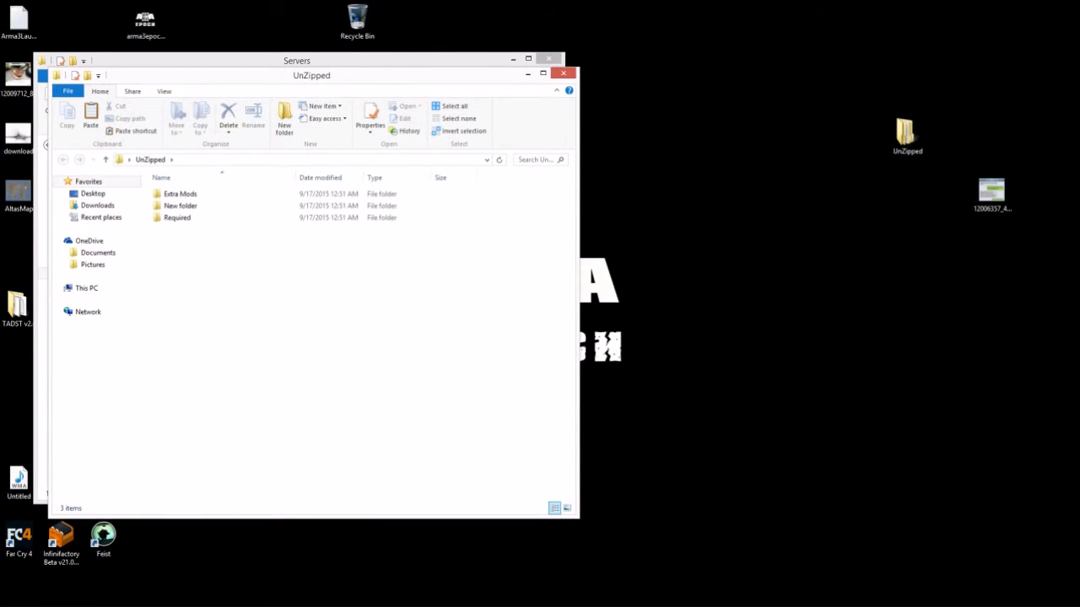
left_click(759, 219)
left_click_drag(579, 291, 367, 291)
left_click_drag(206, 76, 738, 127)
double_click(696, 269)
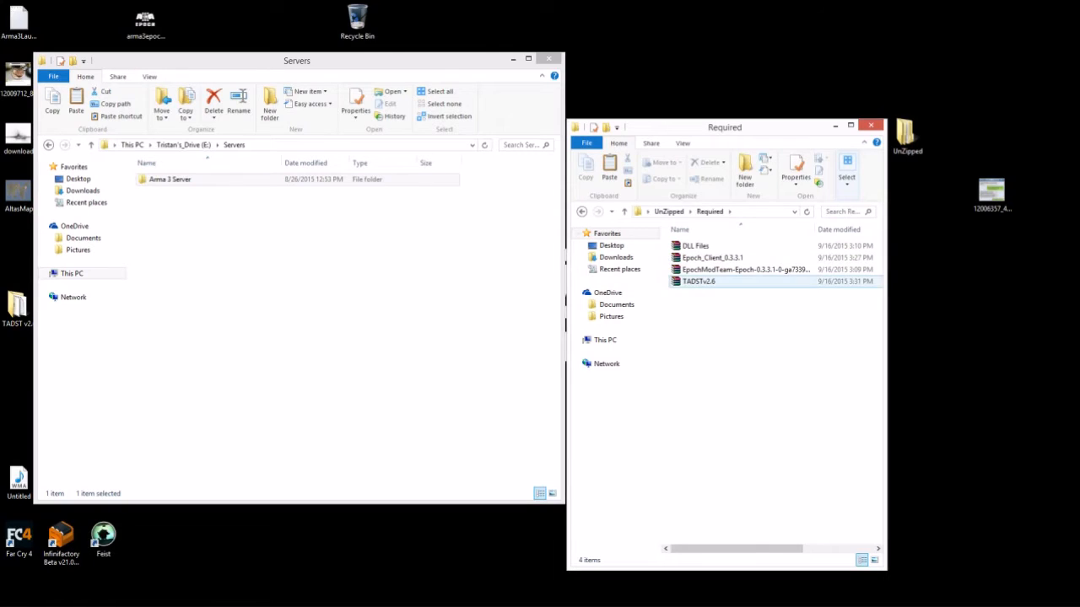
- Extract the DLL Files archive into its own folder with 7-Zip
right_click(692, 245)
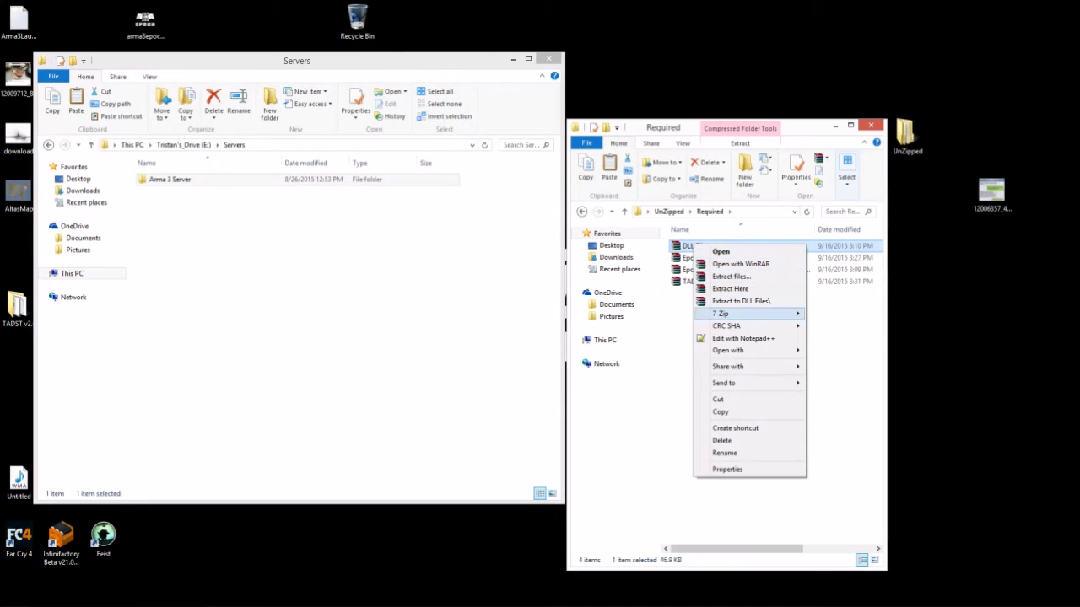
mouse_move(742, 313)
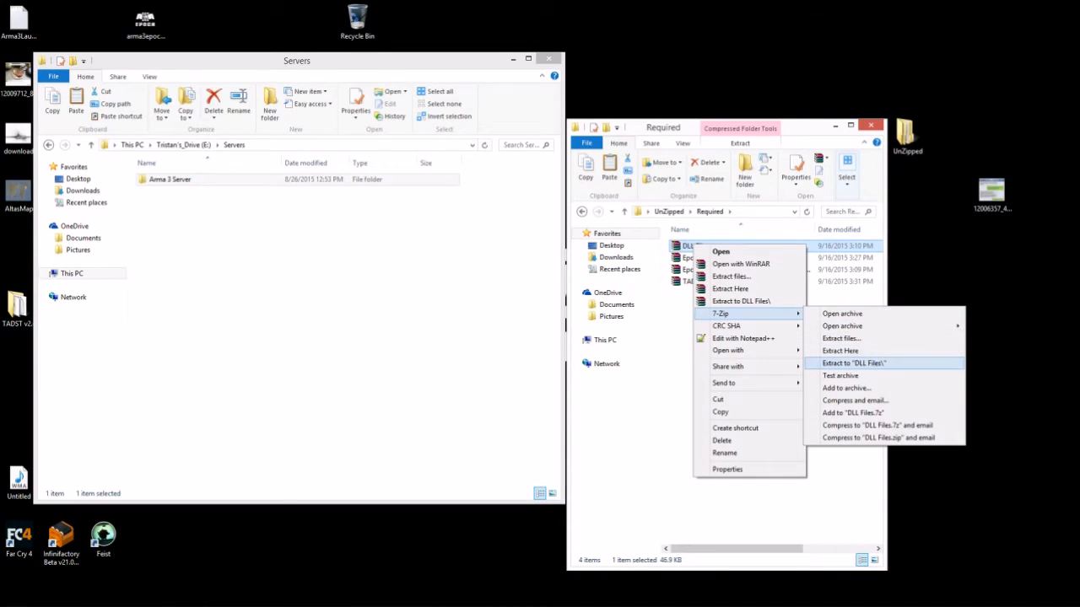
left_click(853, 363)
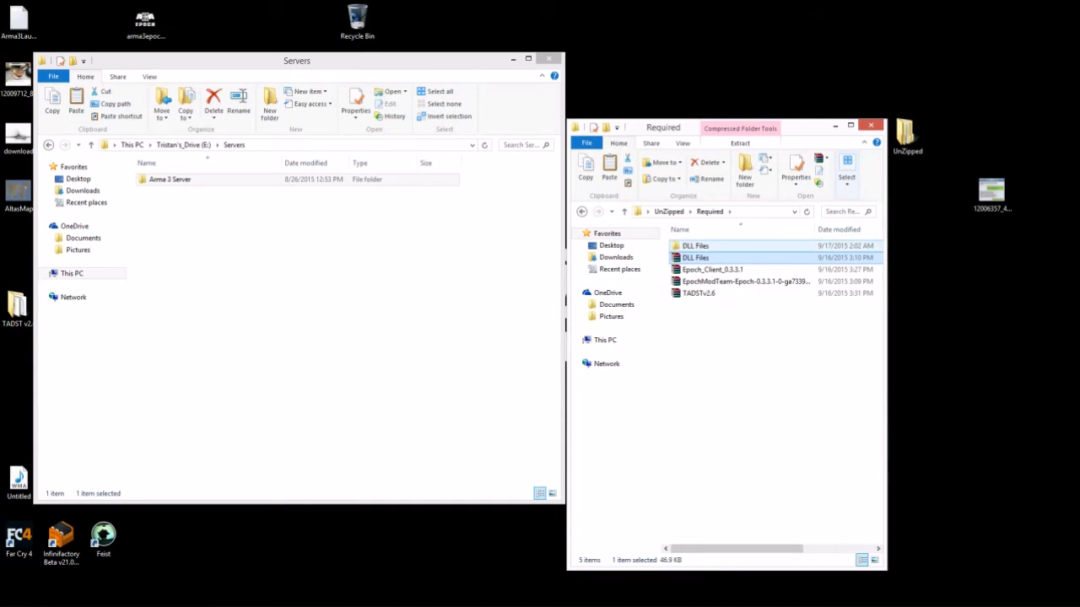
left_click(696, 247)
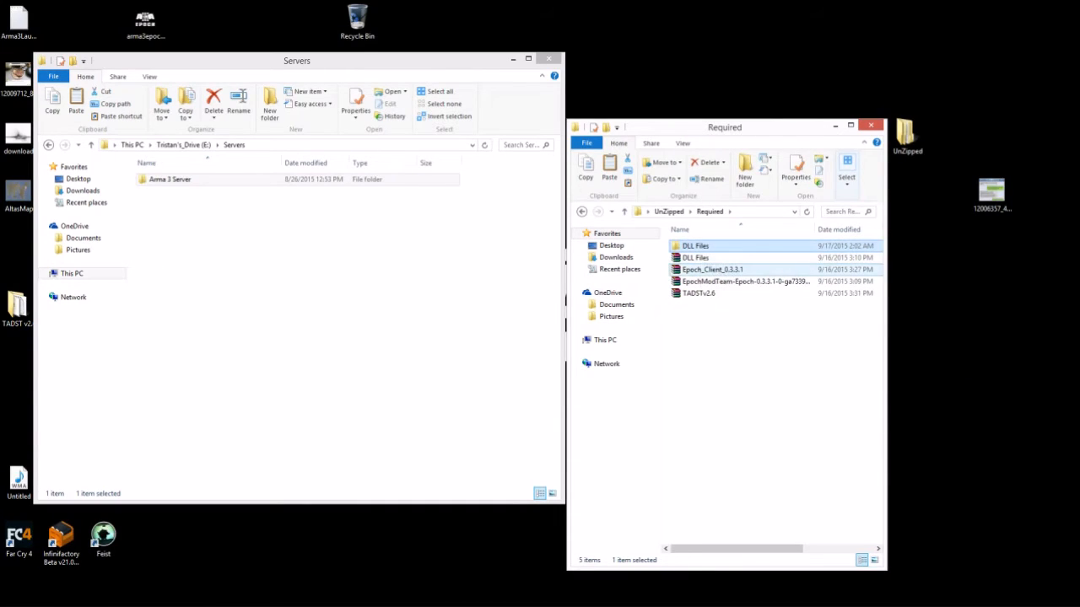
- Start extracting Epoch_Client_0.3.3.1 into its own folder with 7-Zip
right_click(702, 269)
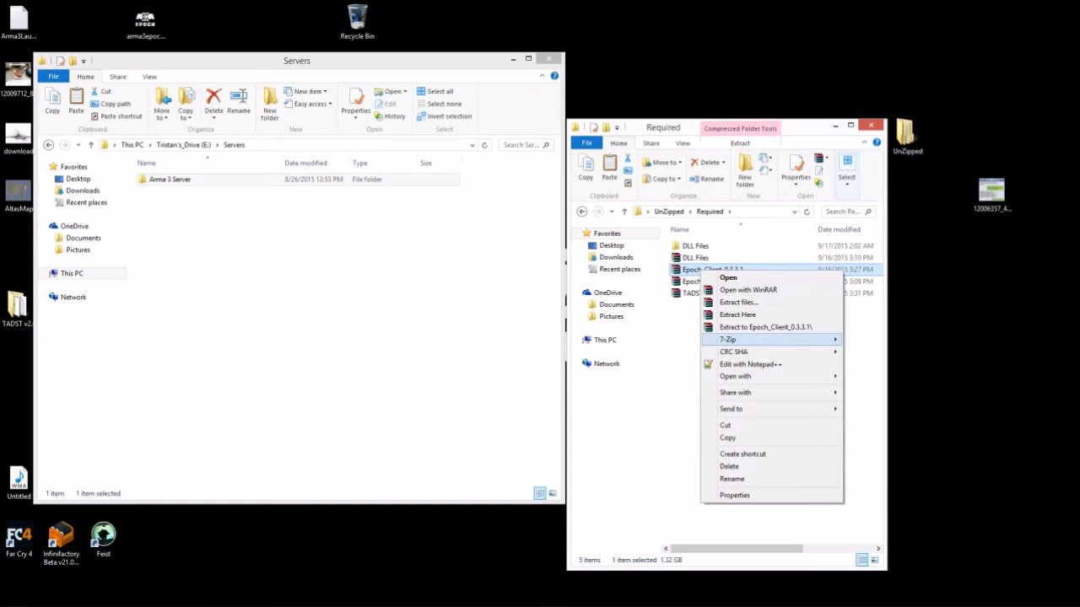
mouse_move(742, 339)
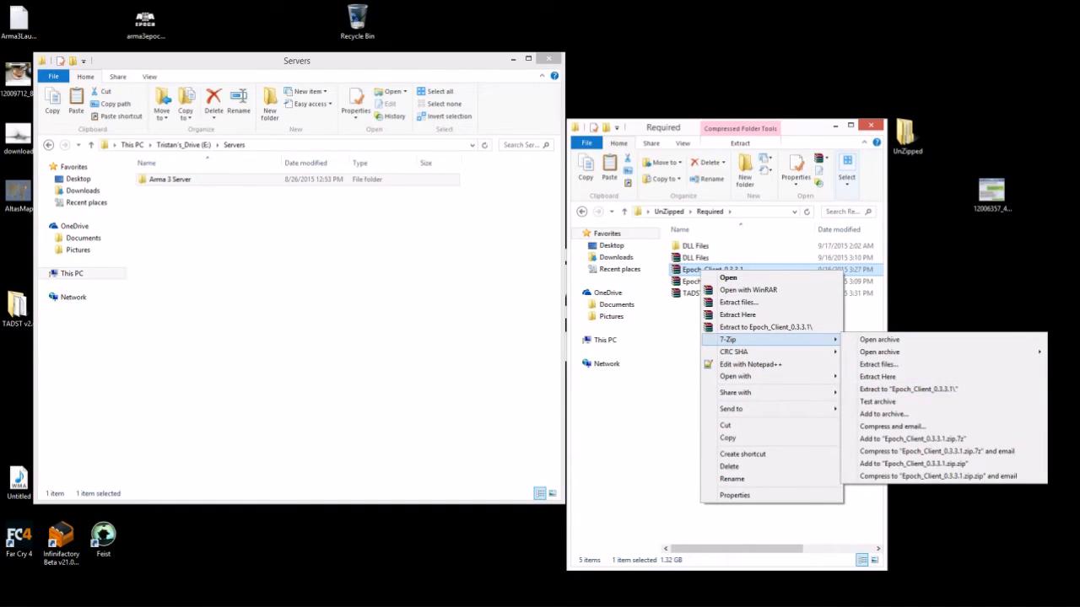
left_click(862, 314)
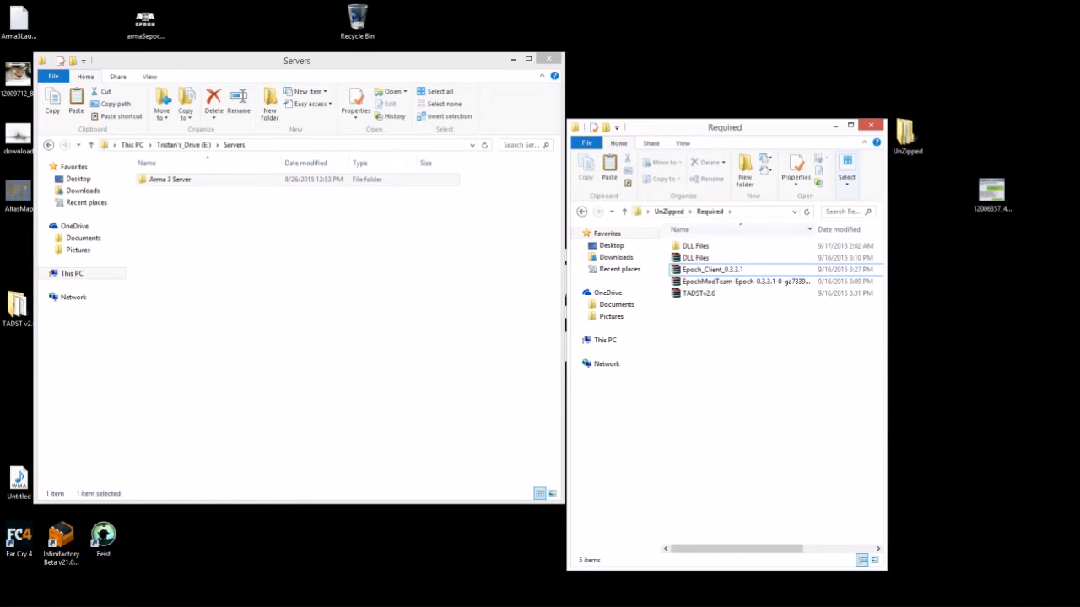
right_click(711, 274)
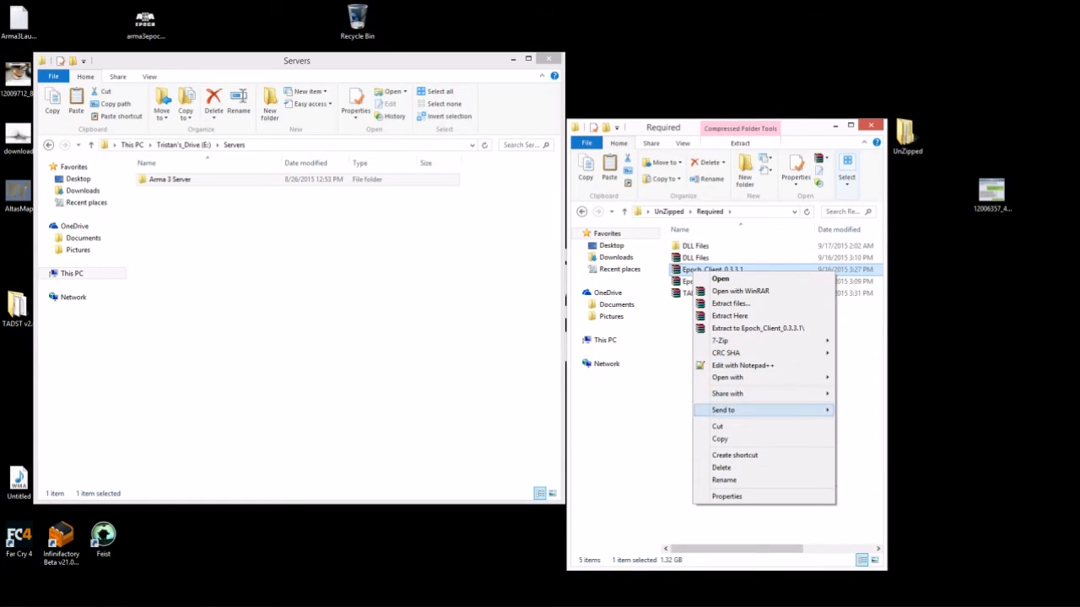
mouse_move(742, 341)
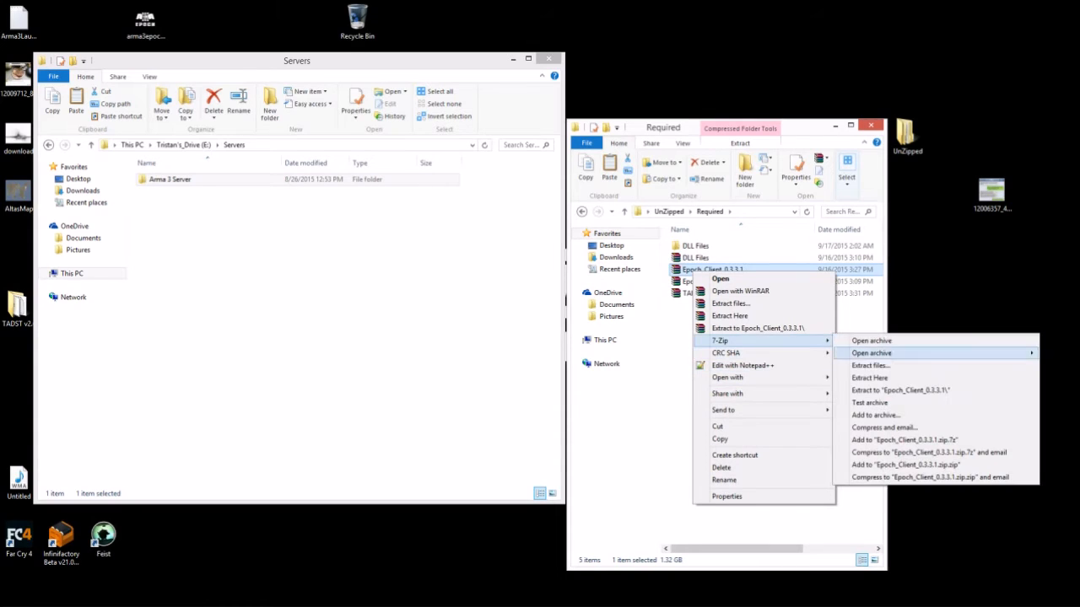
left_click(900, 390)
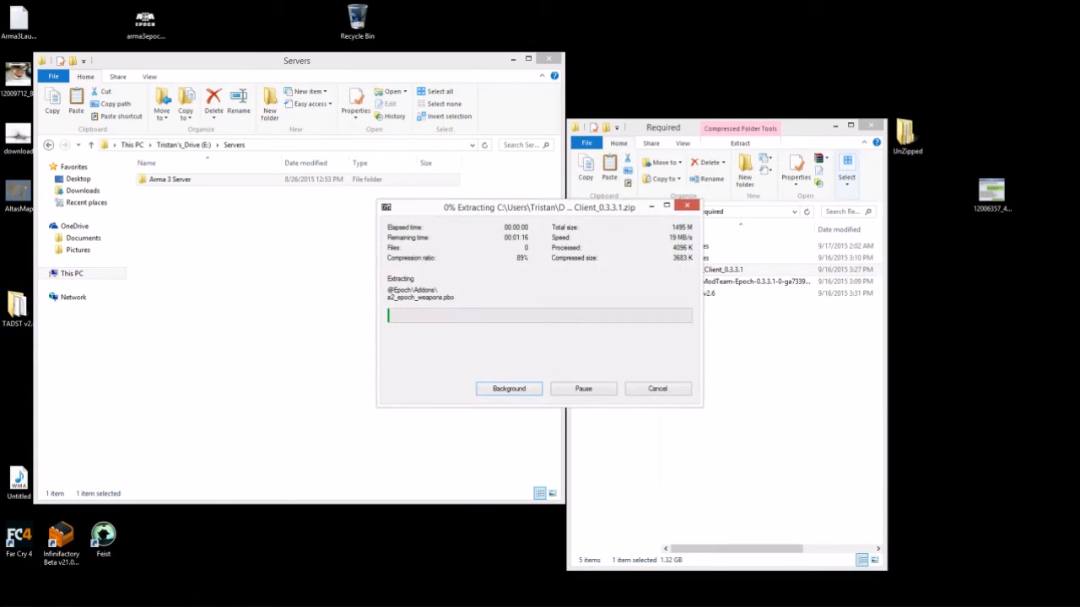
left_click_drag(540, 207, 383, 246)
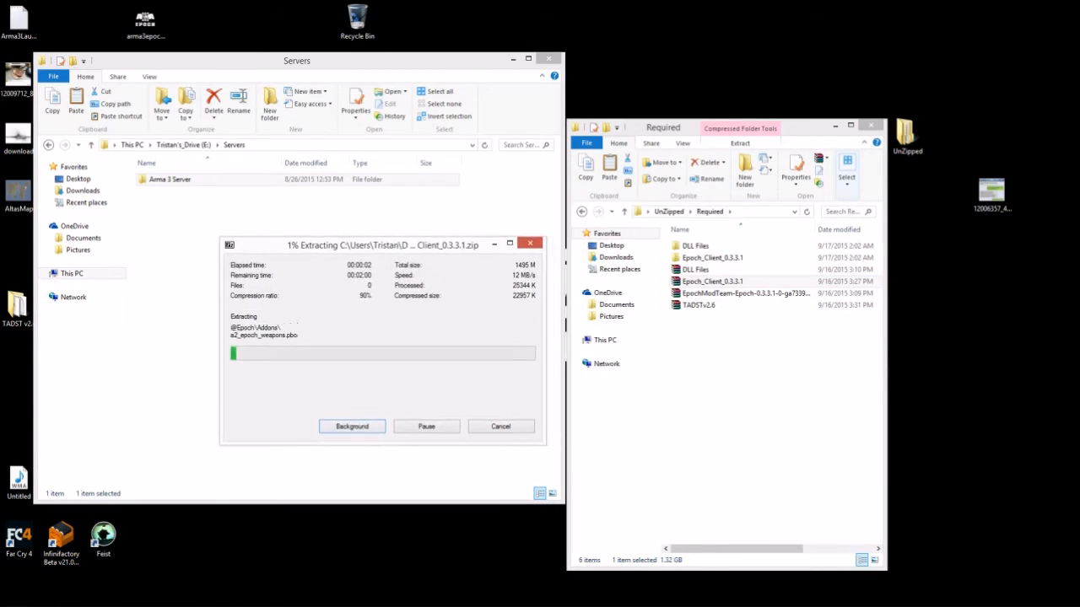
- Start extracting the EpochModTeam archive into its own folder with 7-Zip
left_click(689, 293)
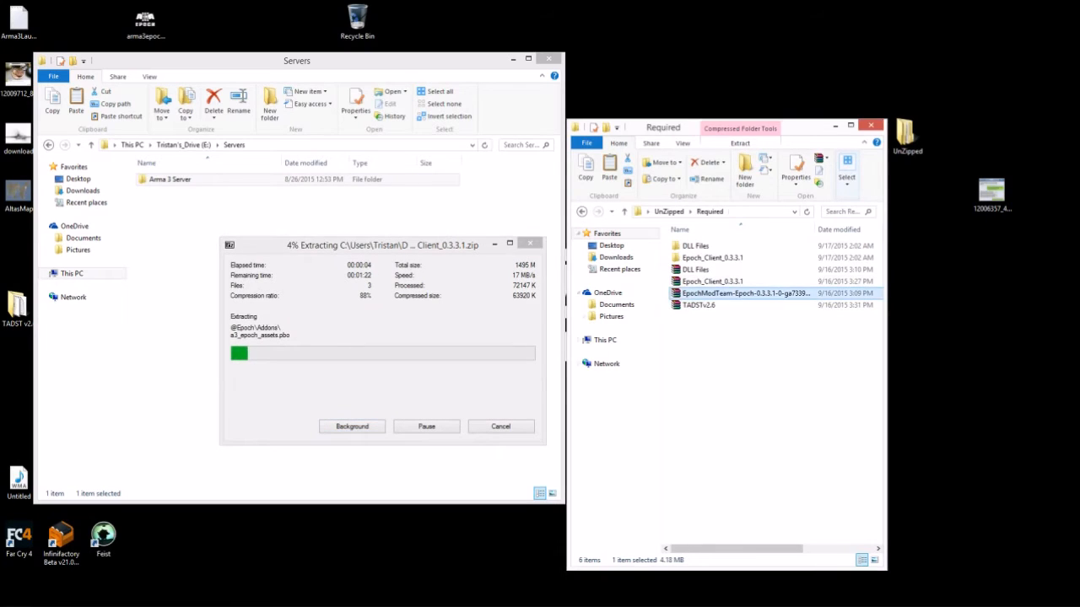
right_click(689, 292)
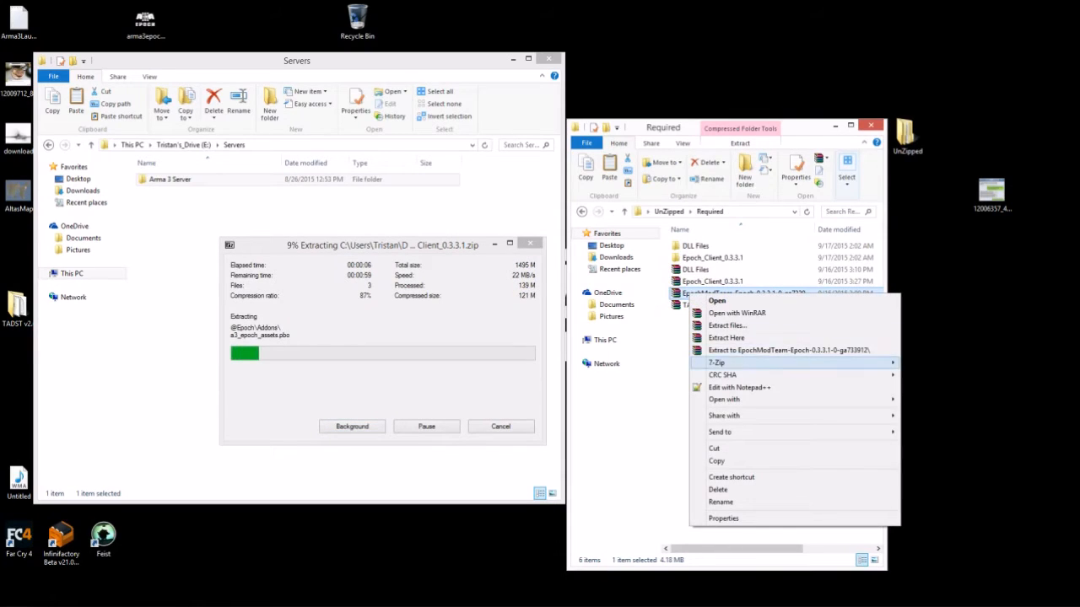
mouse_move(717, 362)
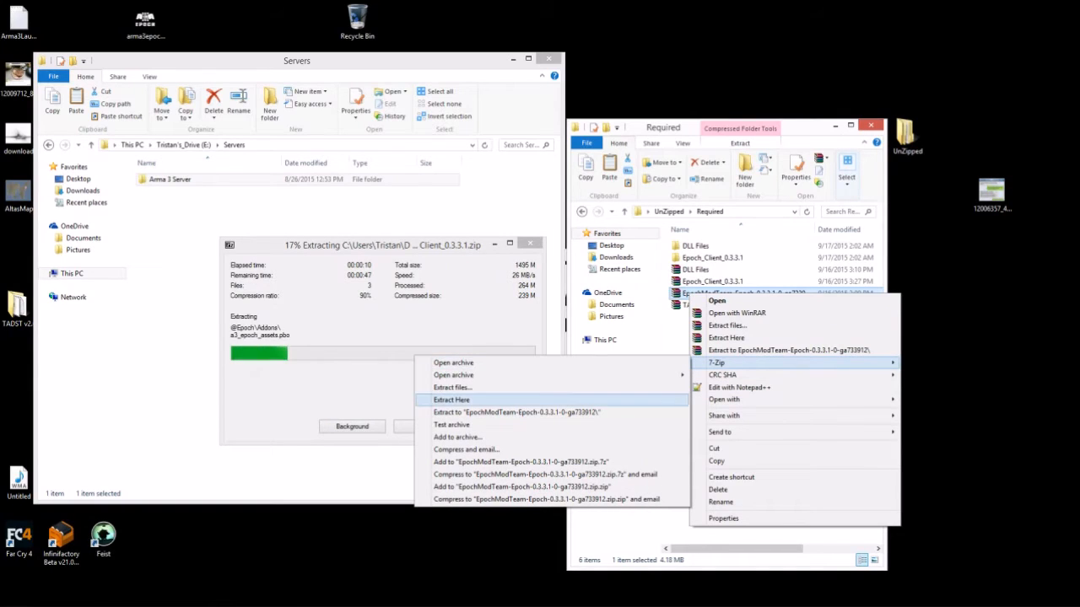
left_click(516, 411)
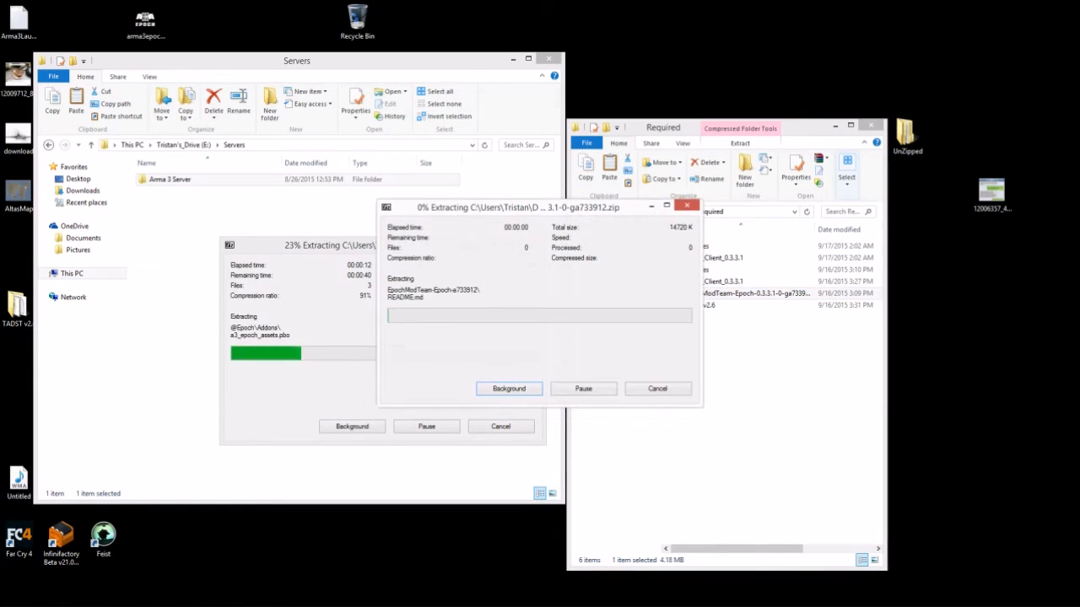
left_click_drag(514, 208, 263, 141)
- Open the TADSTv2.6 archive in 7-Zip, then close it
right_click(700, 317)
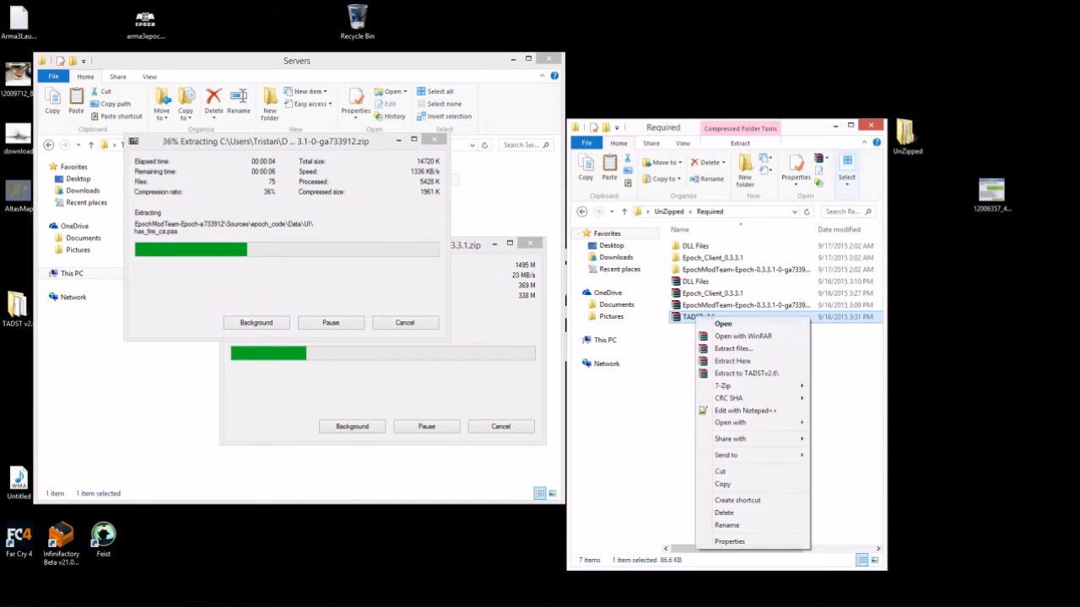
mouse_move(723, 386)
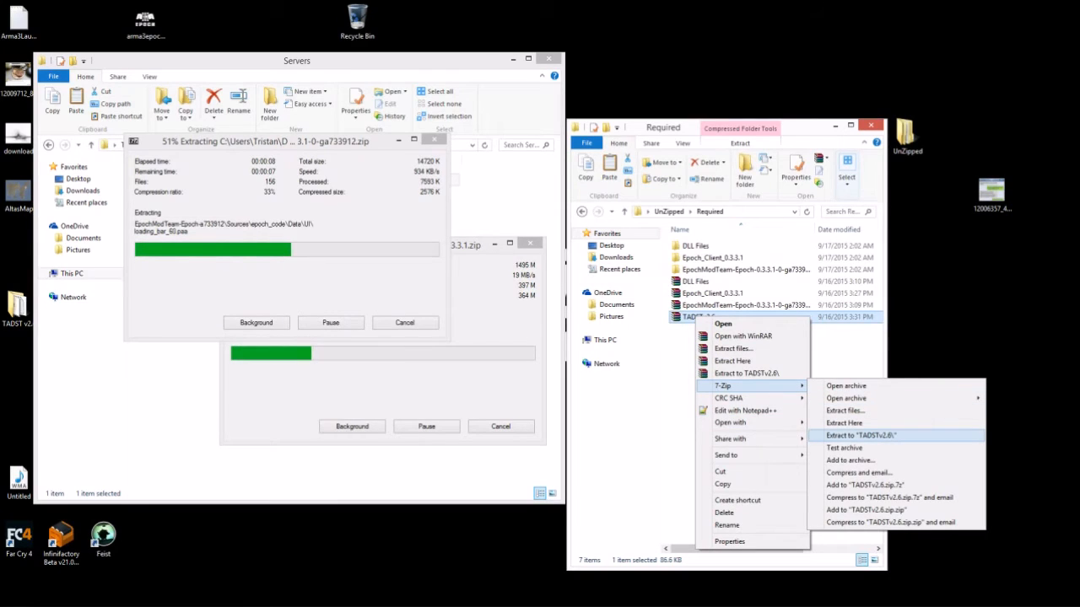
left_click(846, 387)
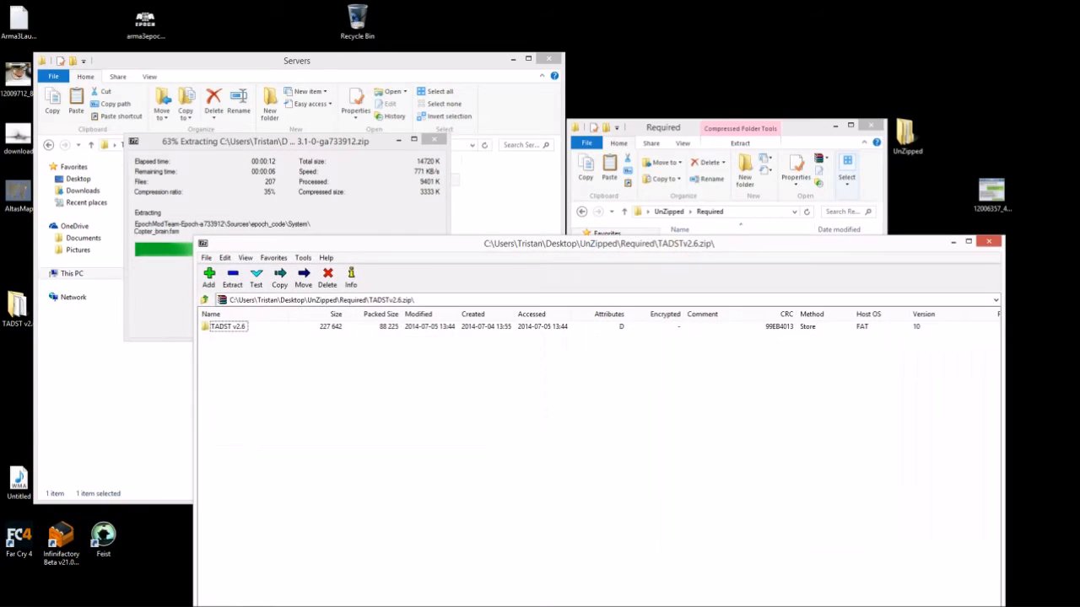
left_click(989, 241)
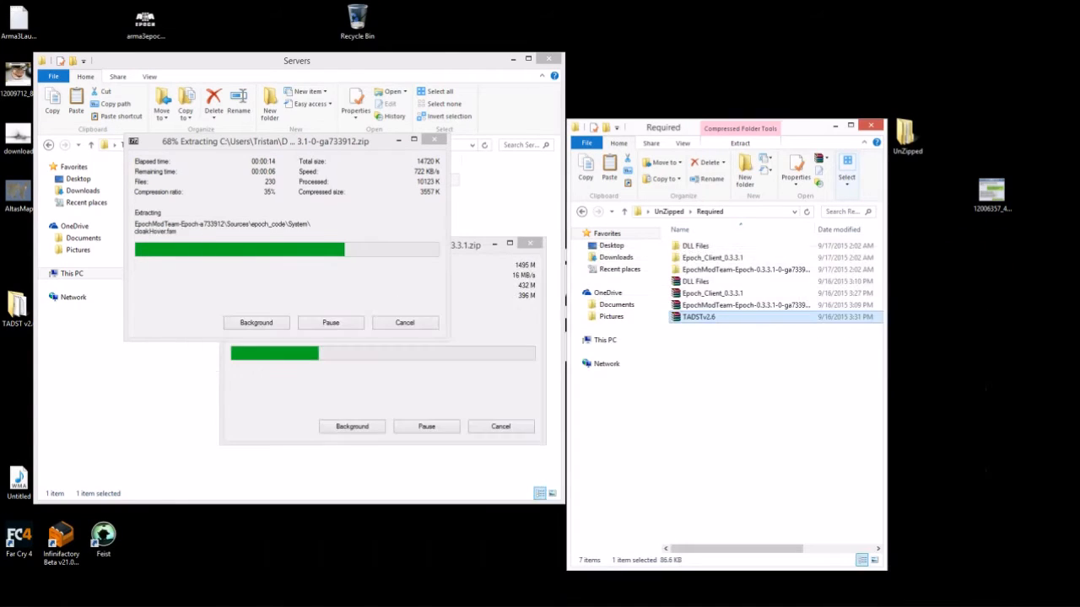
- Cancel both the EpochModTeam and Epoch client extractions
left_click(405, 322)
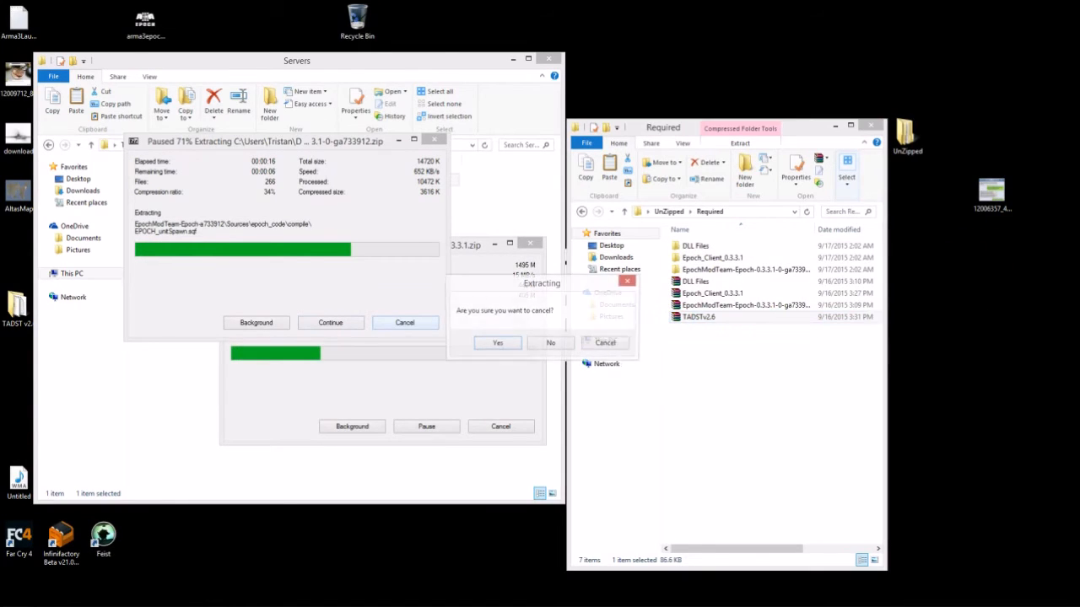
left_click(497, 344)
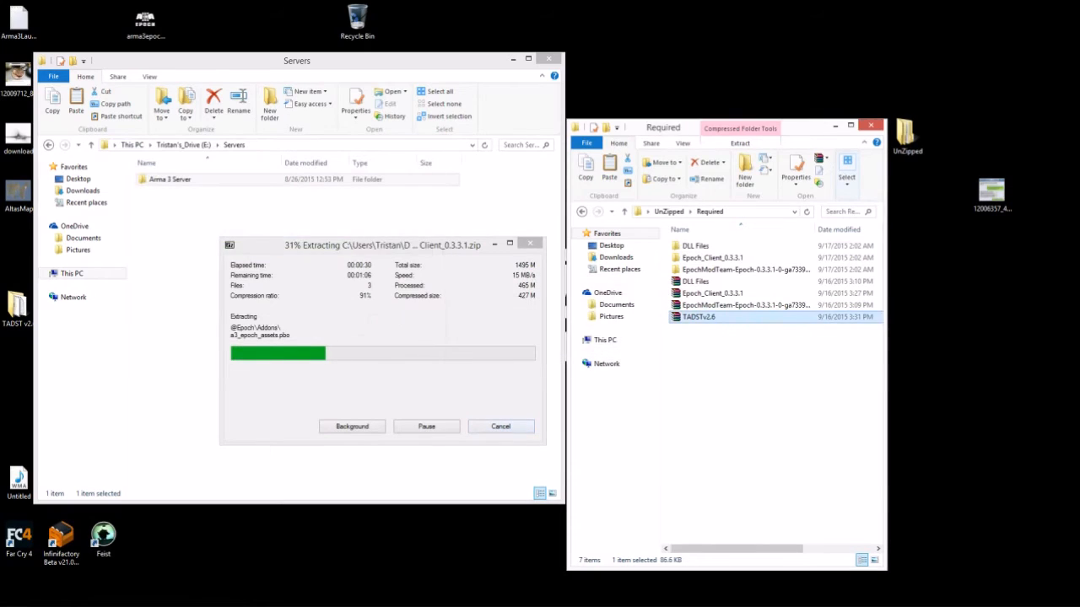
key("Escape")
key("Return")
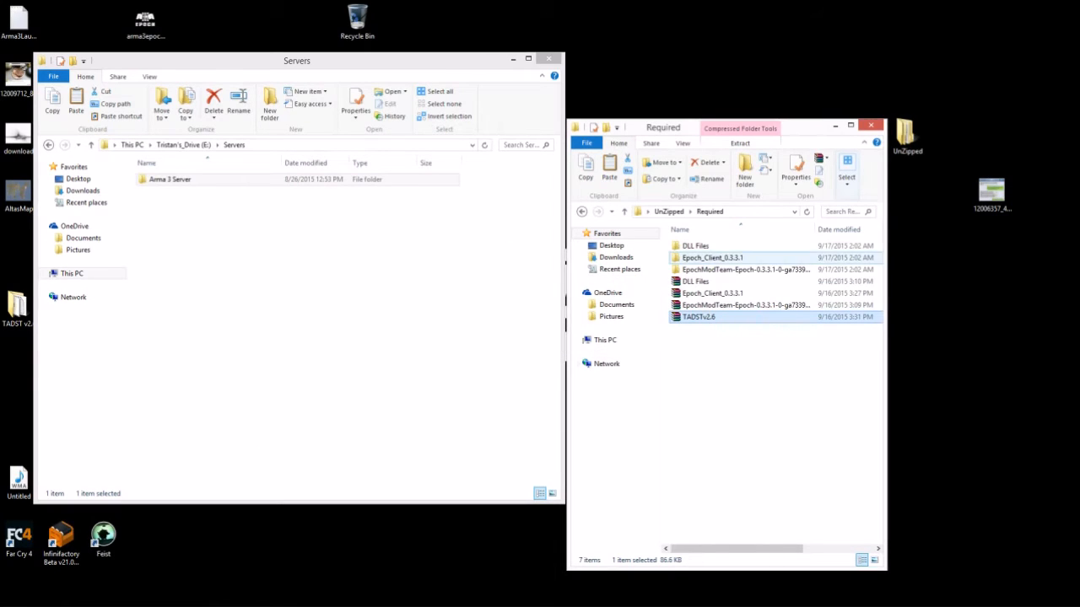
- Delete the three extracted DLL Files, Epoch_Client and EpochModTeam folders
left_click(717, 270)
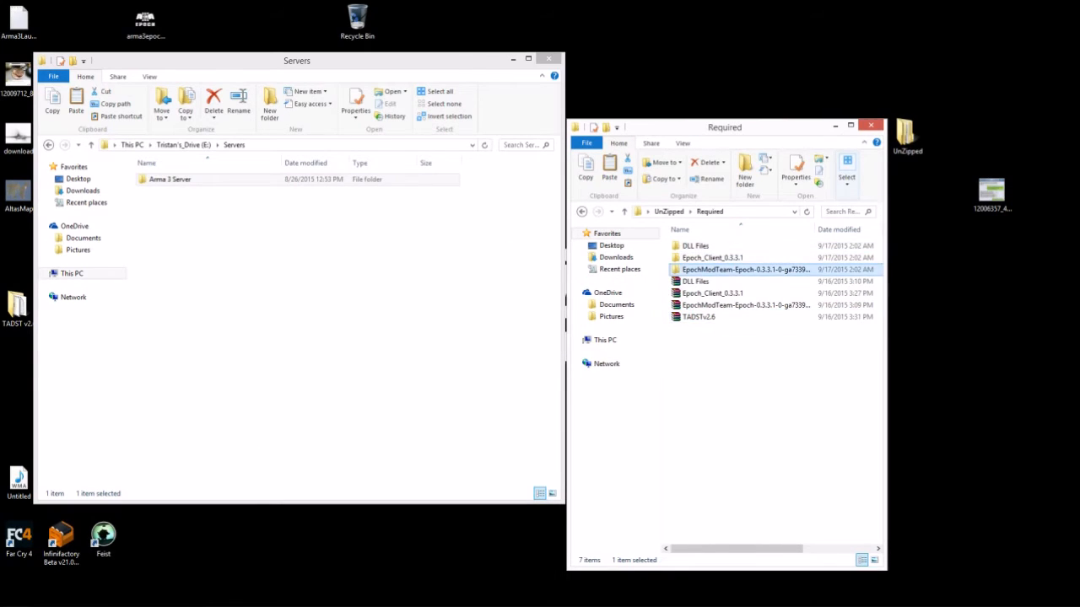
left_click(696, 246, "shift")
right_click(690, 245)
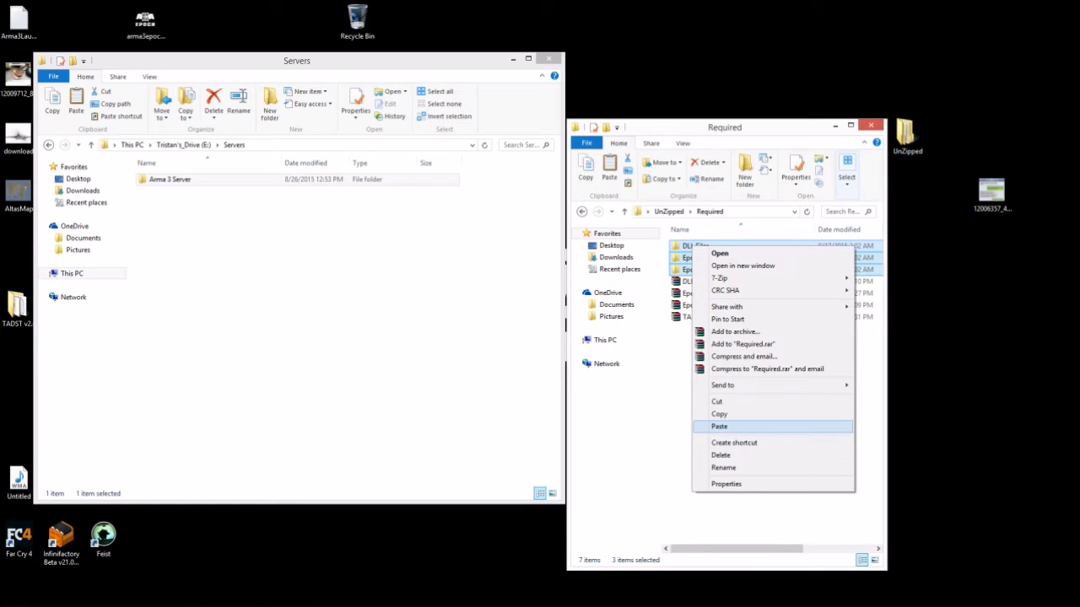
left_click(848, 456)
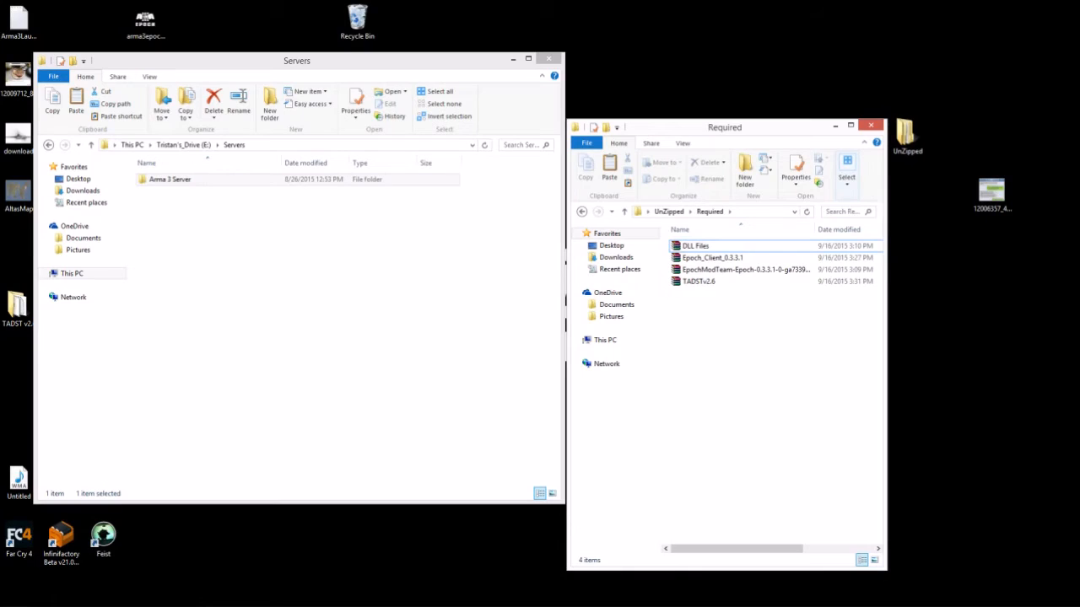
- Open the DLL Files archive in 7-Zip File Manager
left_click(696, 246)
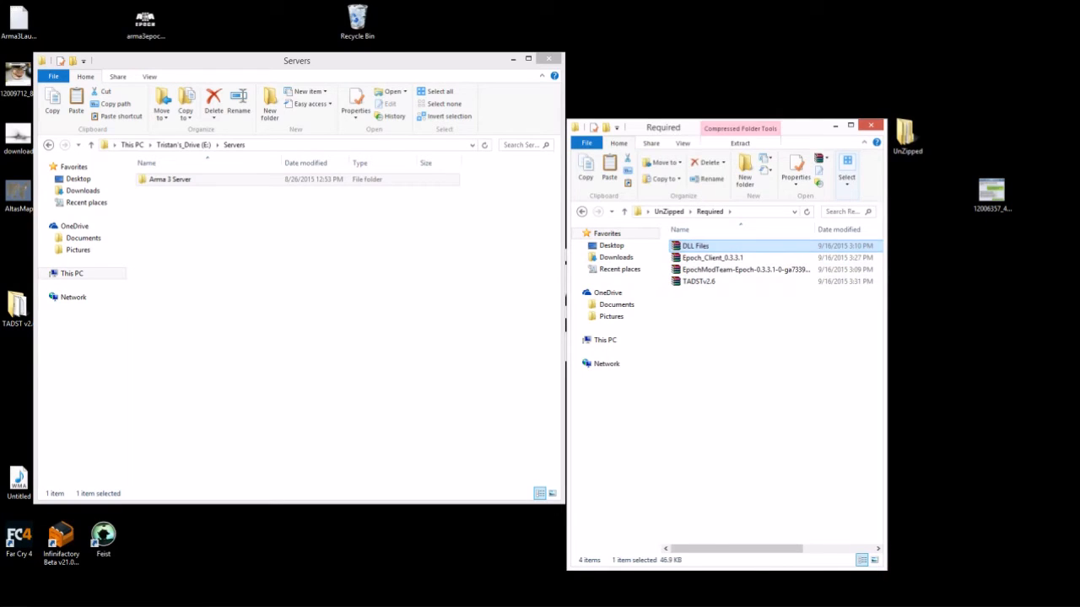
right_click(685, 246)
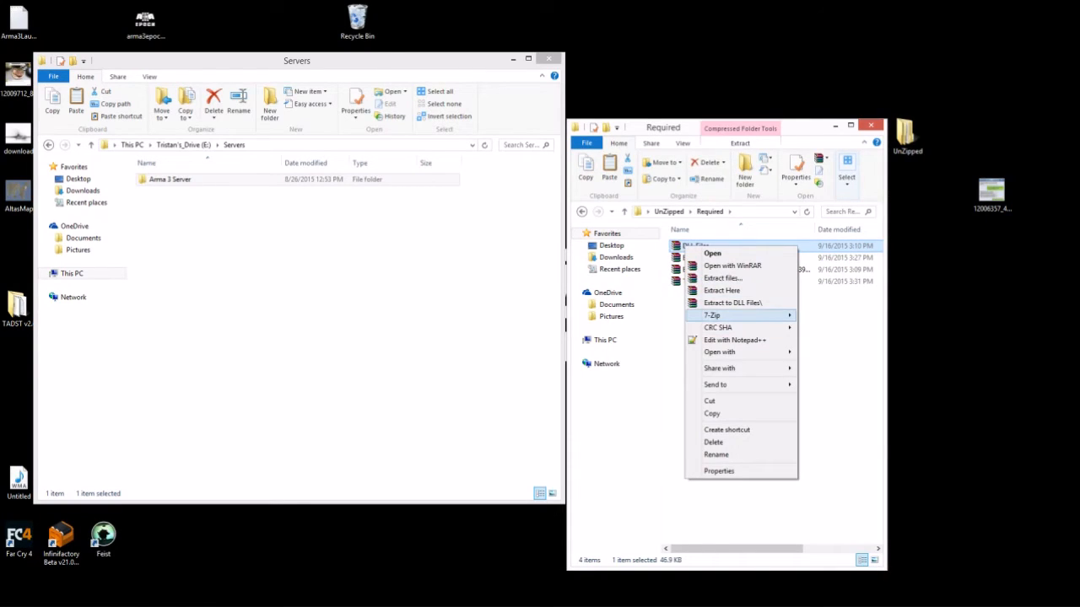
mouse_move(717, 315)
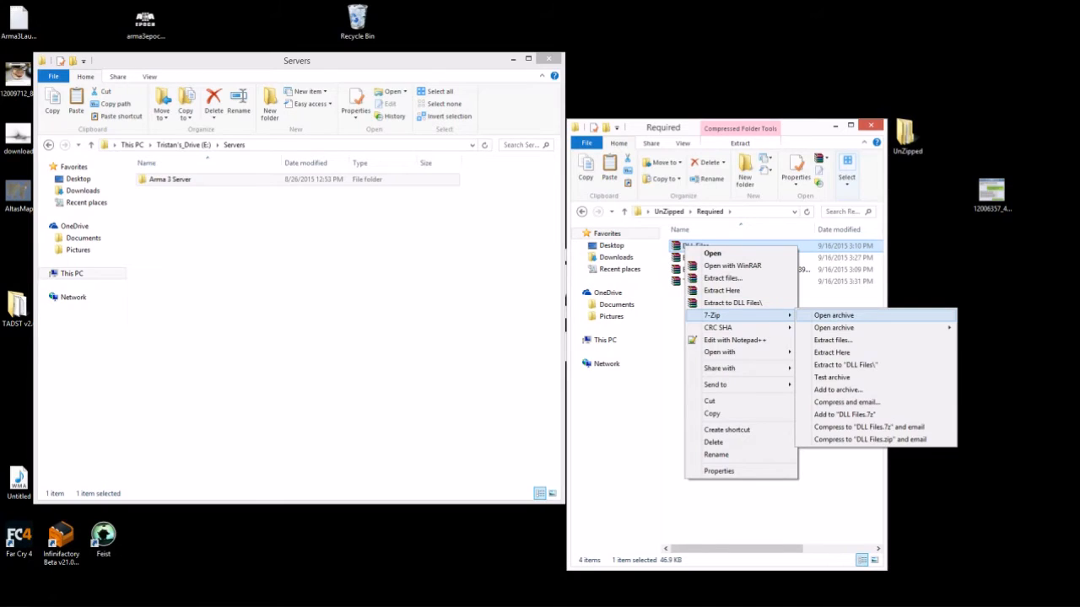
left_click(834, 315)
- Put X3DAudio1_7.dll and XAPOFX1_5.dll from DLL Files.zip into the Arma 3 Server folder
left_click_drag(599, 242, 820, 151)
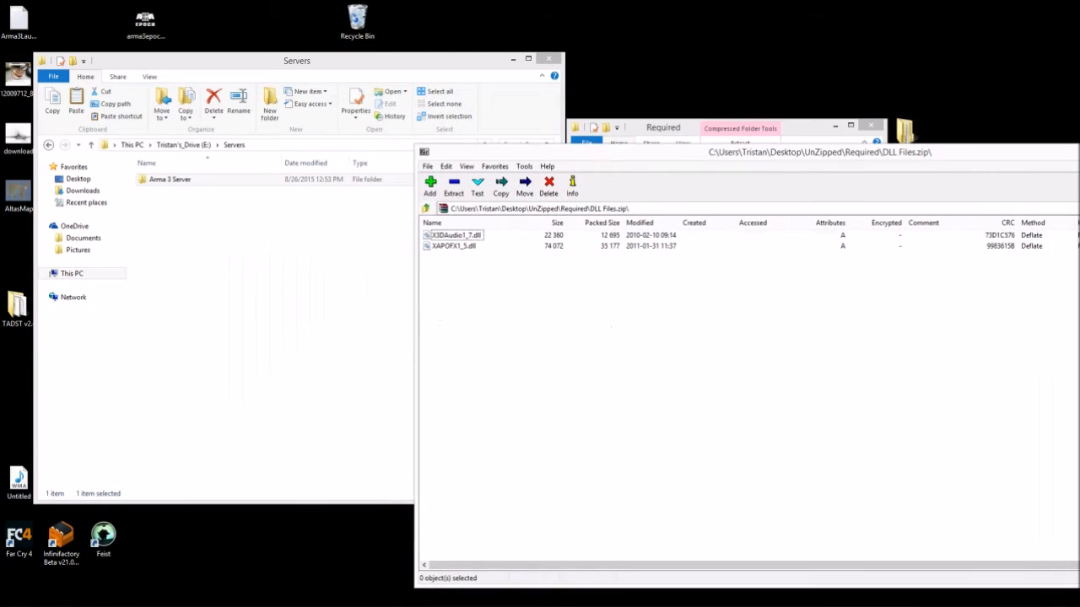
left_click_drag(444, 266, 439, 235)
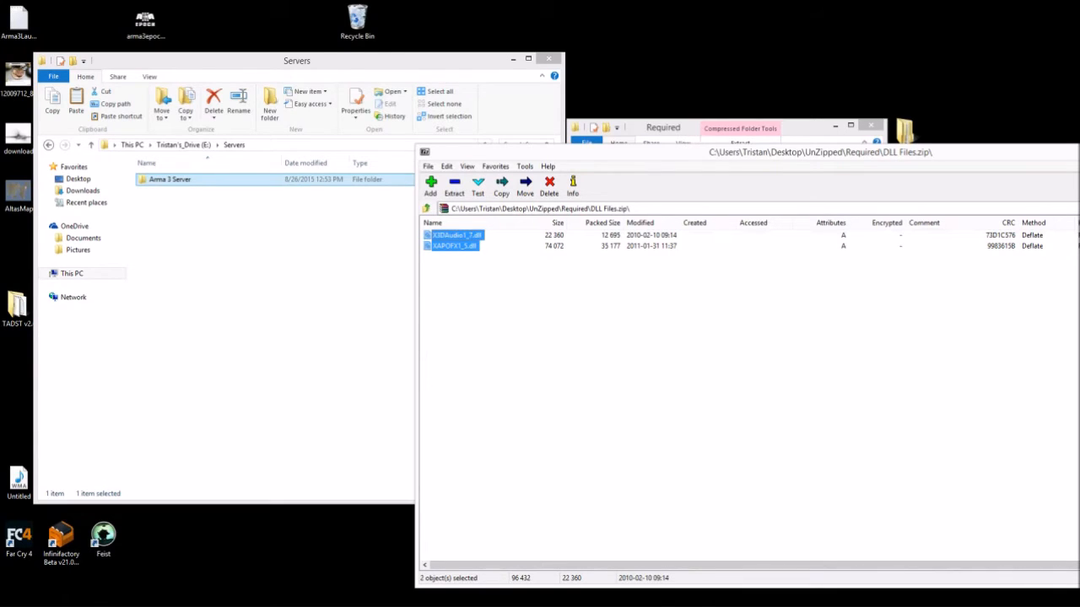
left_click(170, 179)
double_click(171, 180)
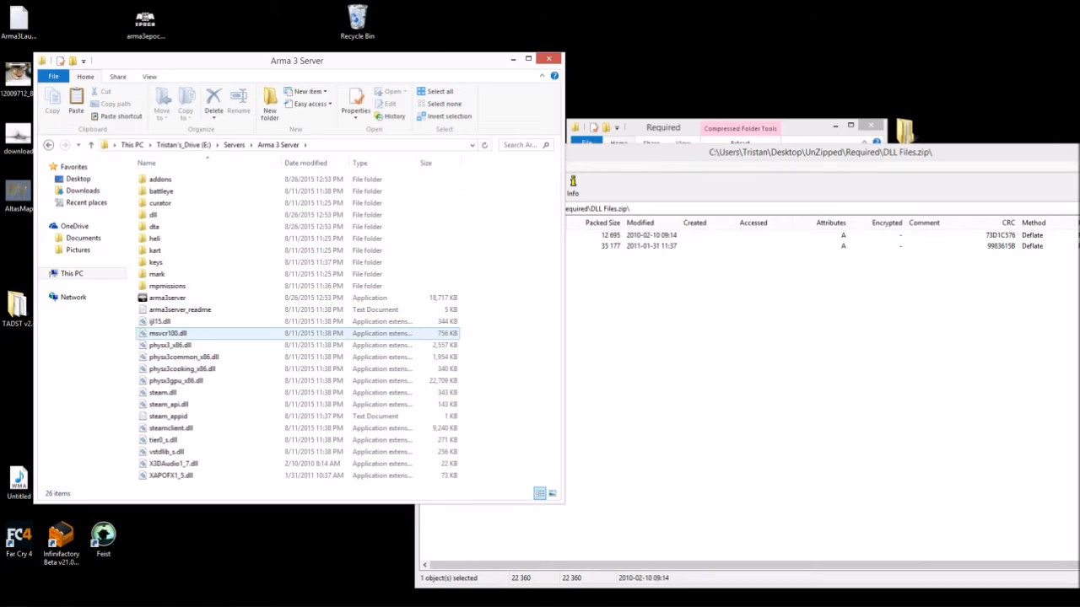
left_click(174, 464)
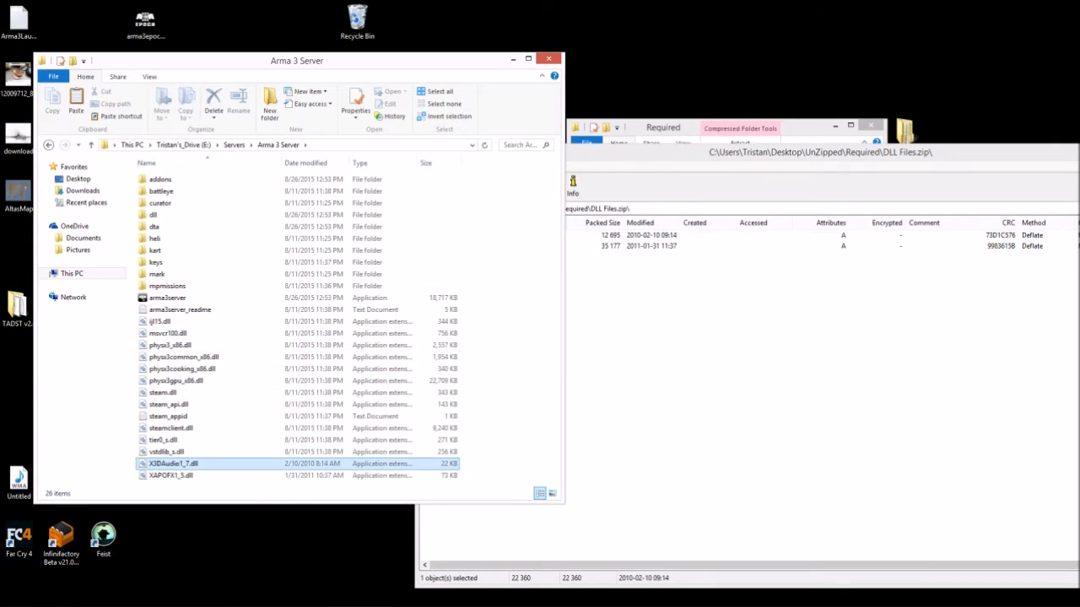
left_click(171, 476)
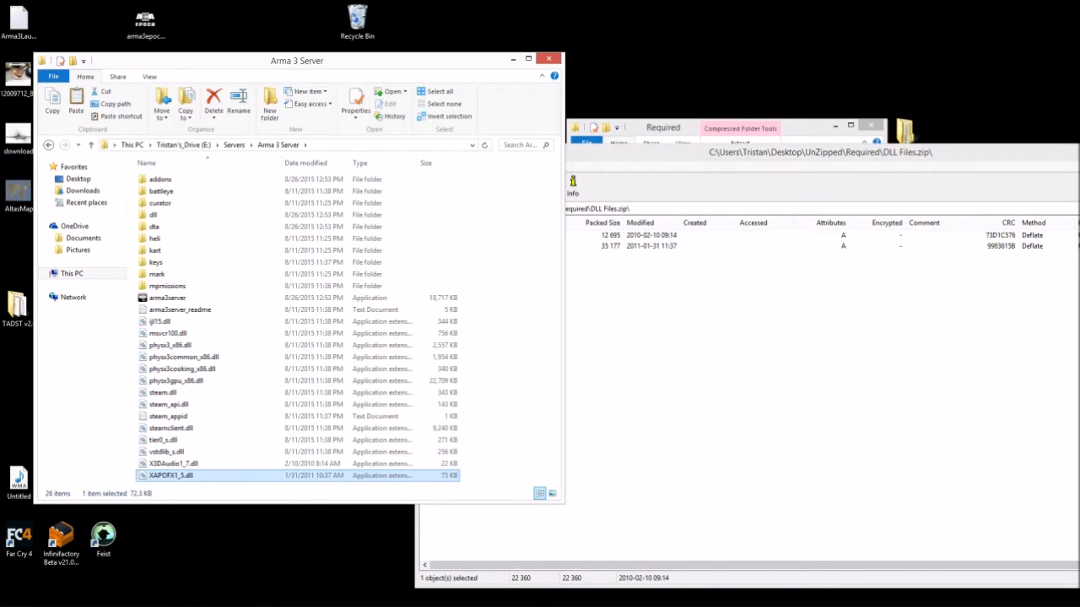
- Close the DLL Files.zip 7-Zip window
left_click_drag(379, 61, 359, 56)
left_click(675, 153)
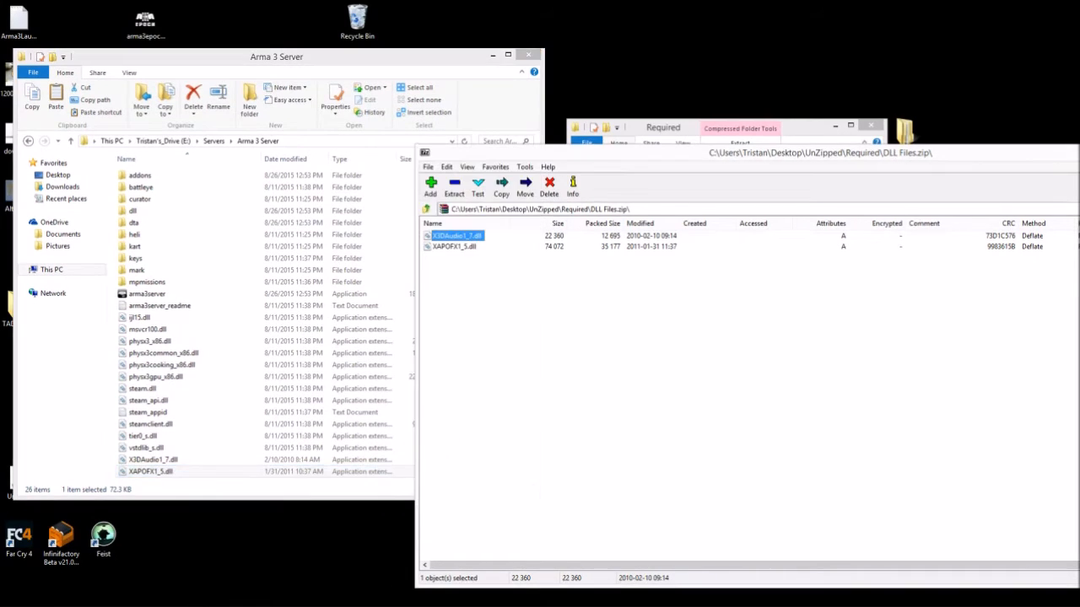
left_click_drag(540, 152, 288, 151)
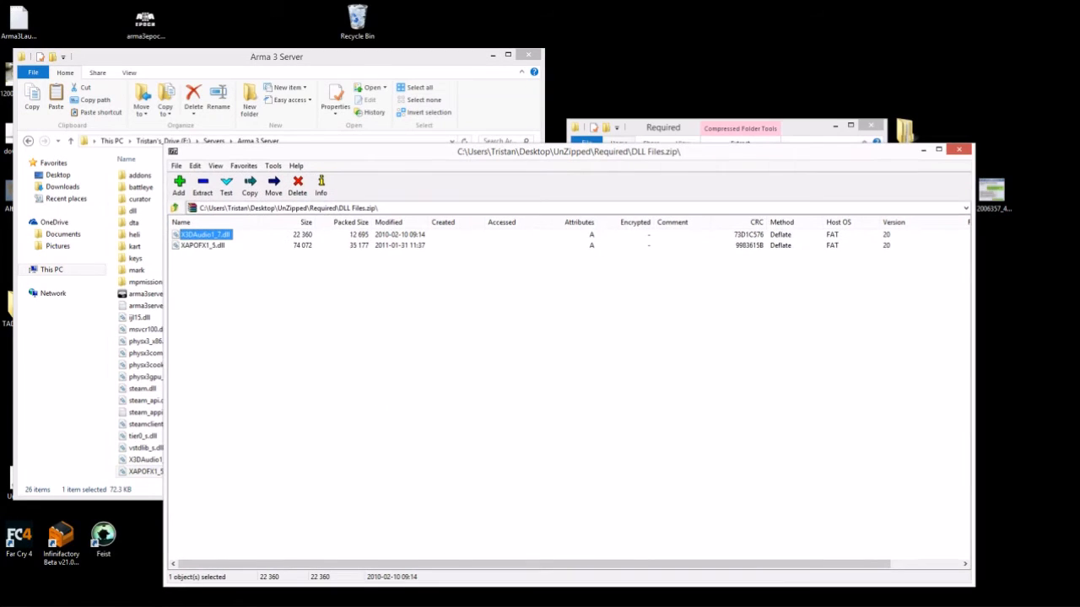
left_click(958, 149)
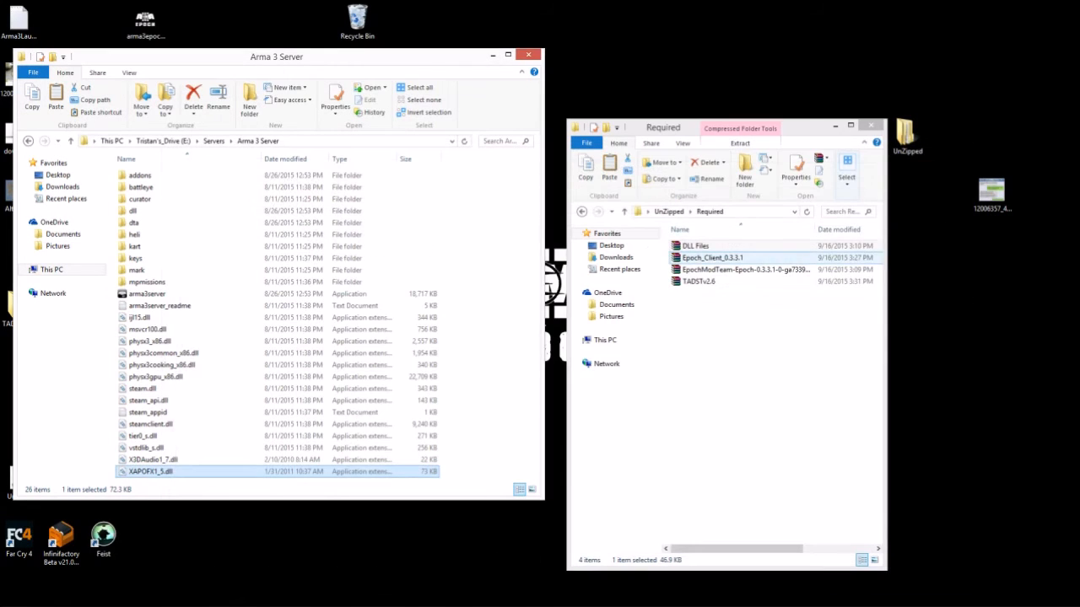
- Show the 7-Zip context submenu for the EpochModTeam-Epoch archive in Required
left_click(713, 259)
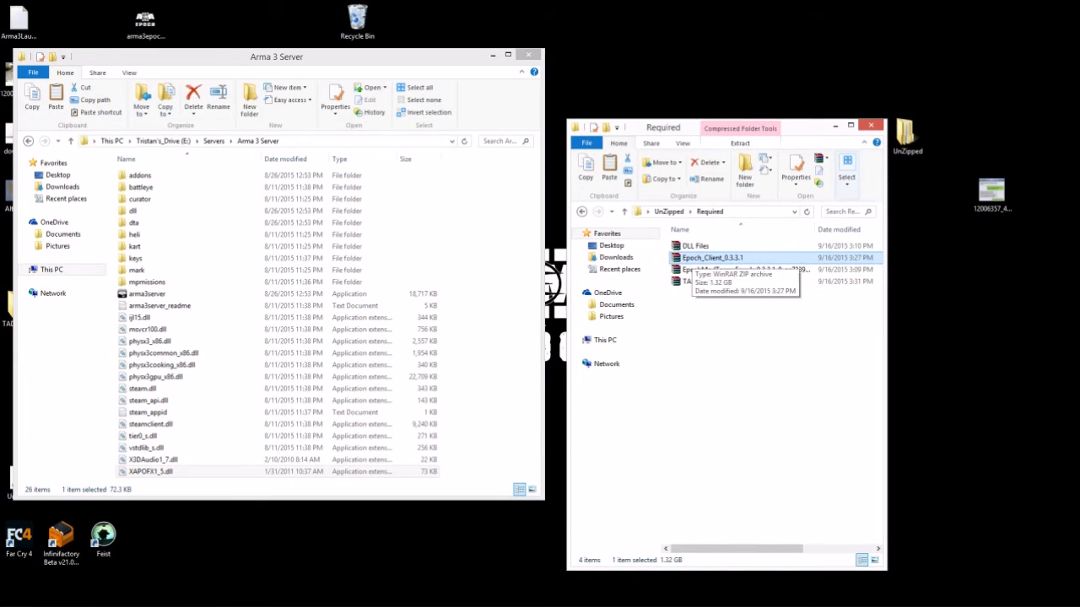
right_click(691, 258)
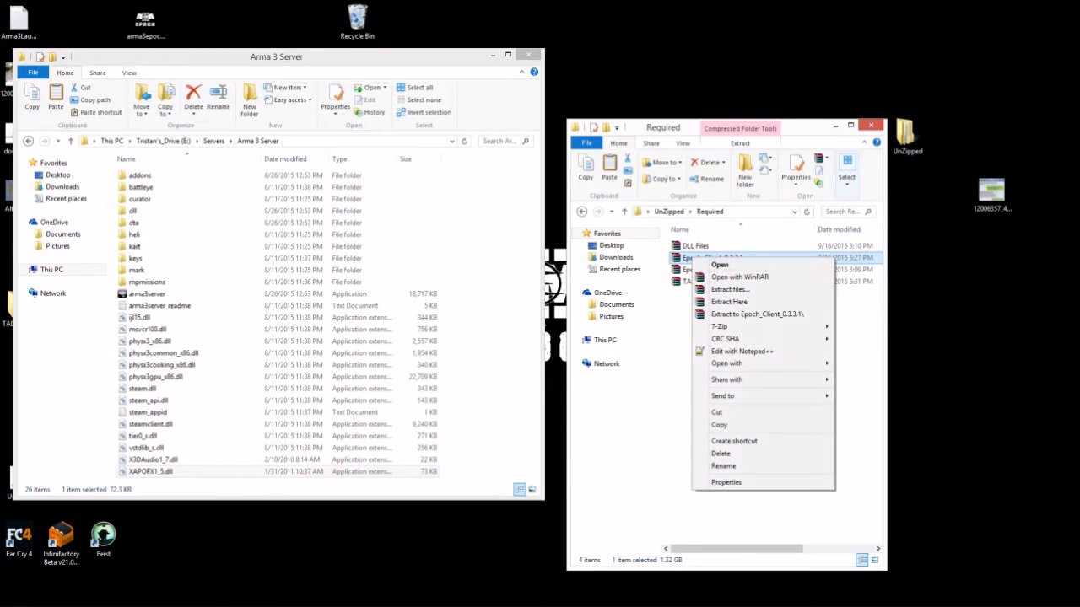
left_click(680, 339)
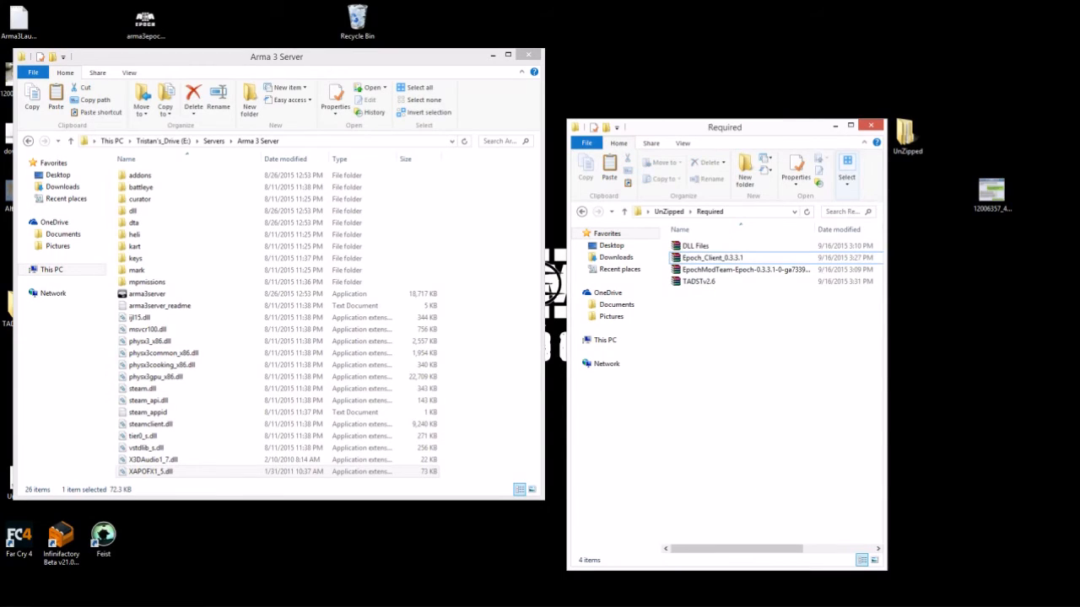
left_click(278, 330)
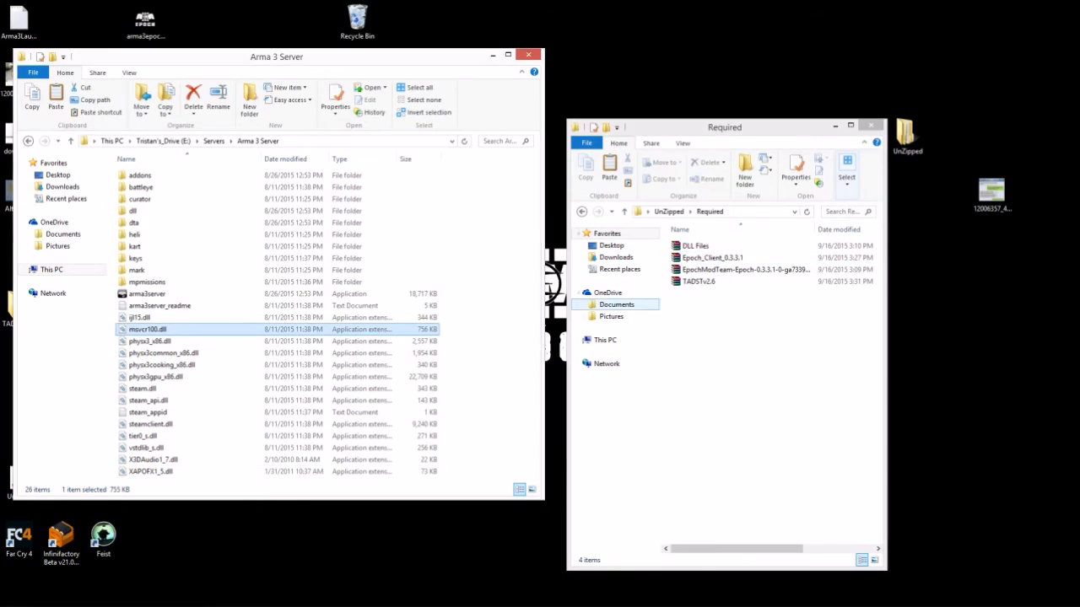
left_click(736, 269)
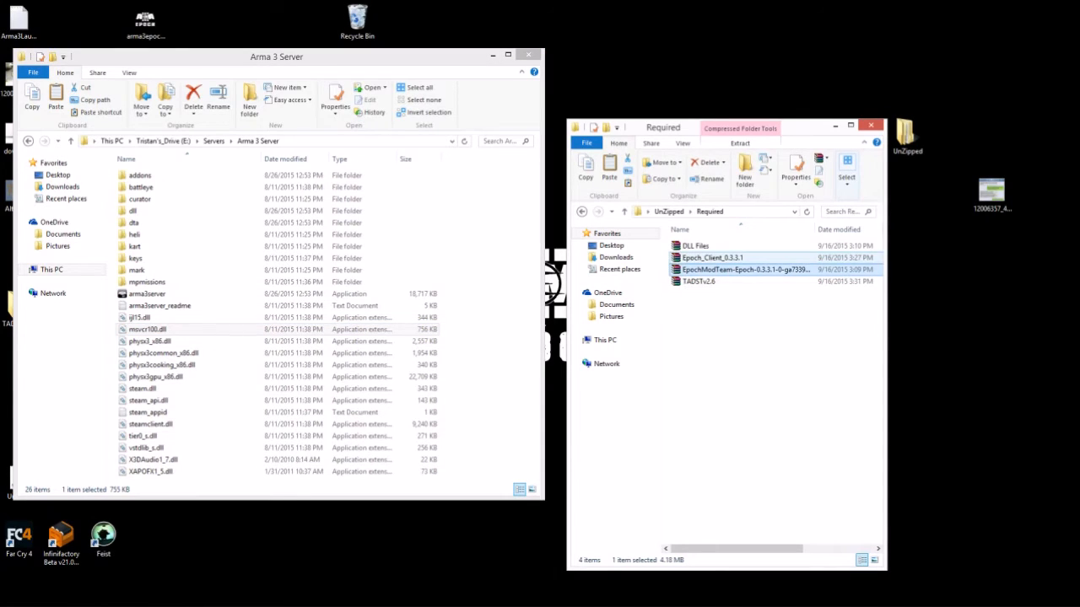
right_click(707, 269)
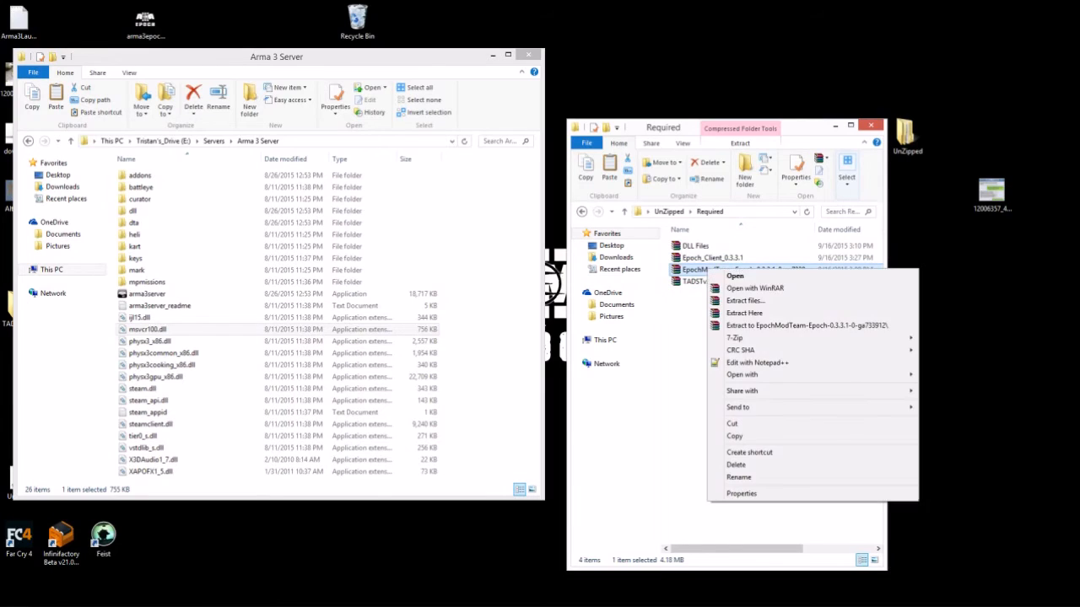
mouse_move(734, 337)
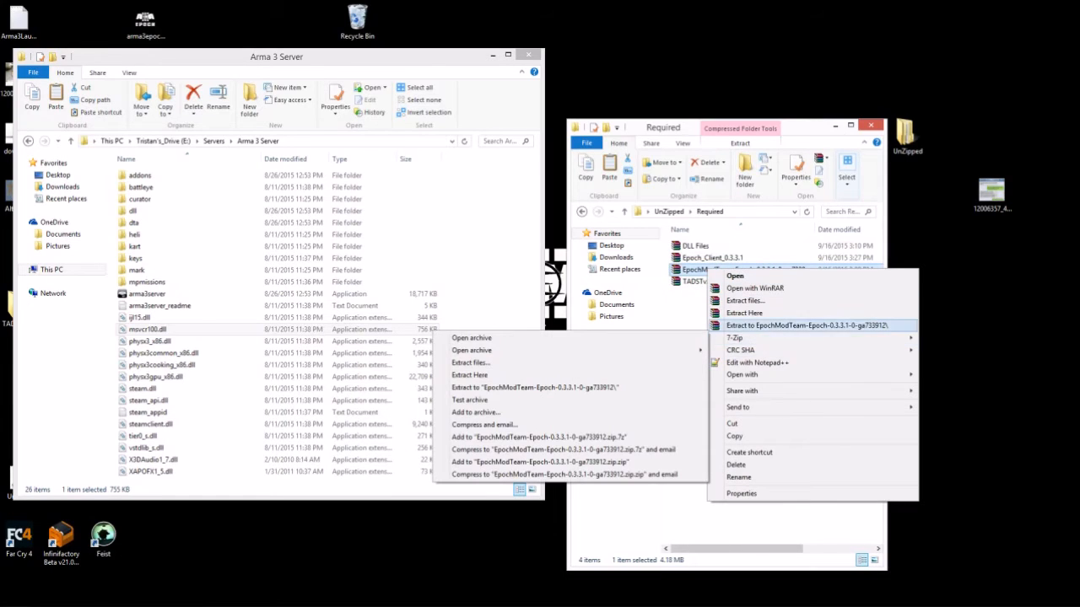
- Open EpochModTeam-Epoch in 7-Zip and select all 13 Server_Install_Pack items
left_click(471, 337)
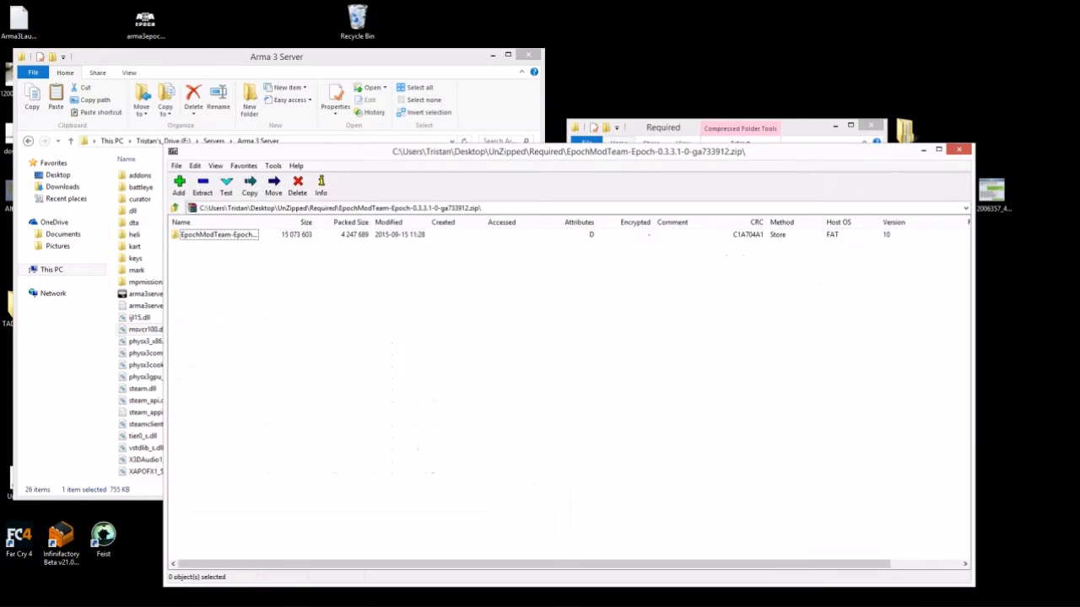
left_click_drag(472, 149, 624, 109)
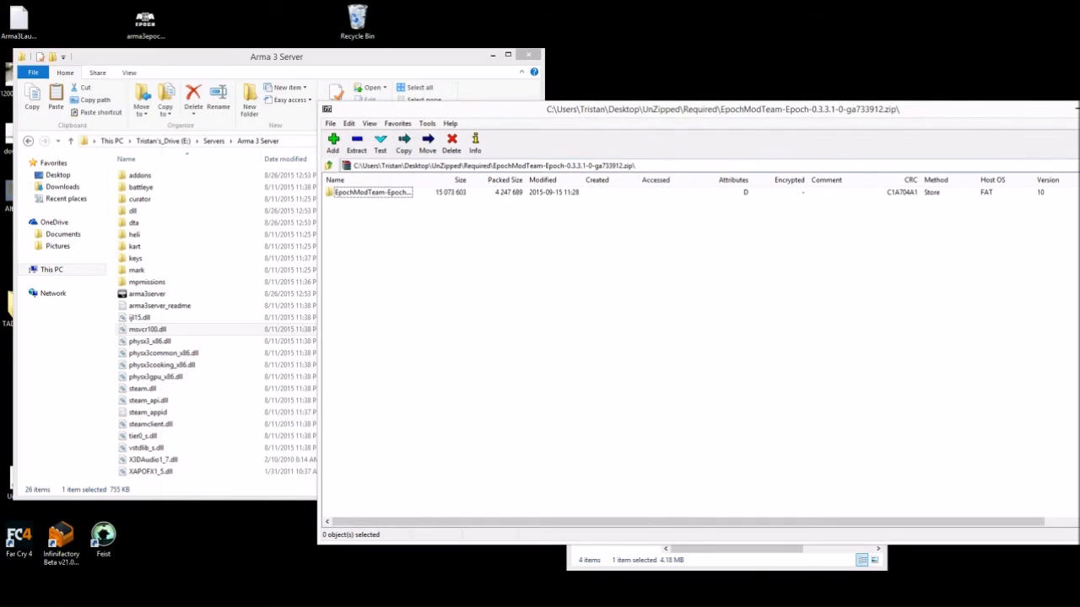
double_click(371, 192)
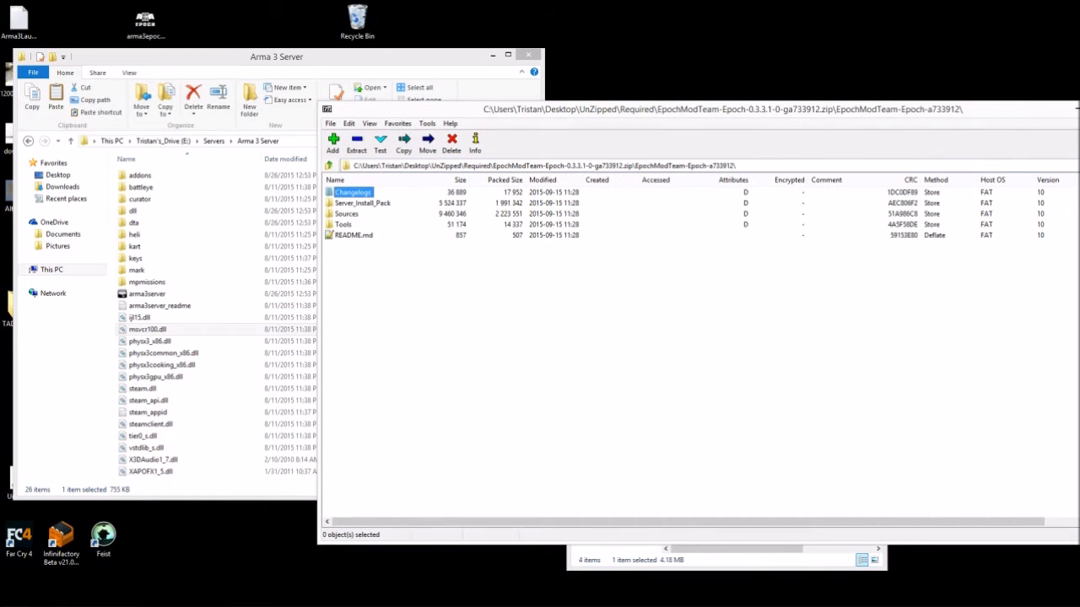
left_click(363, 203)
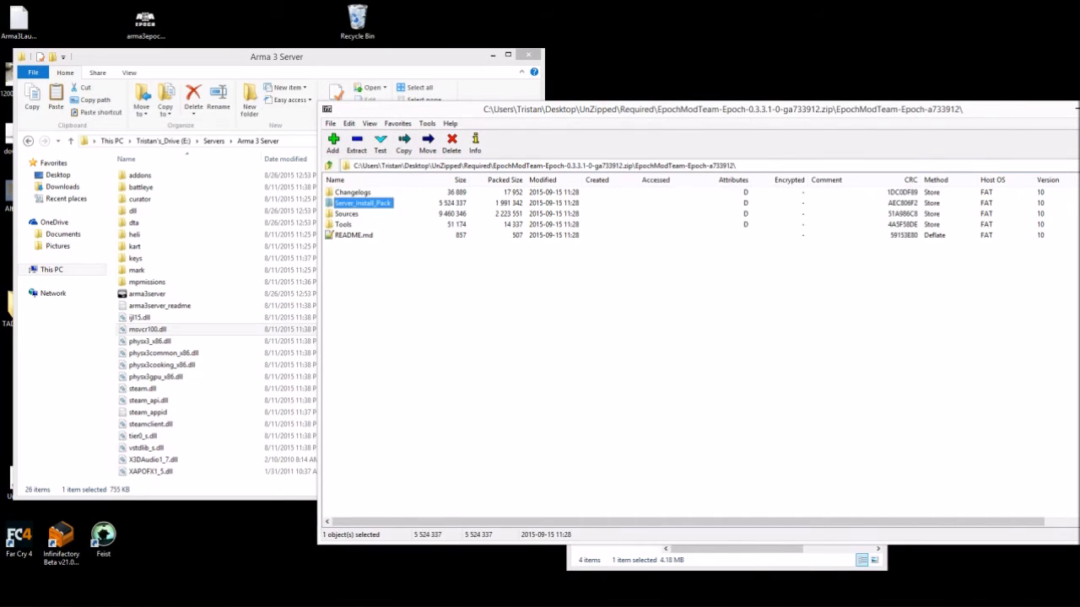
double_click(363, 203)
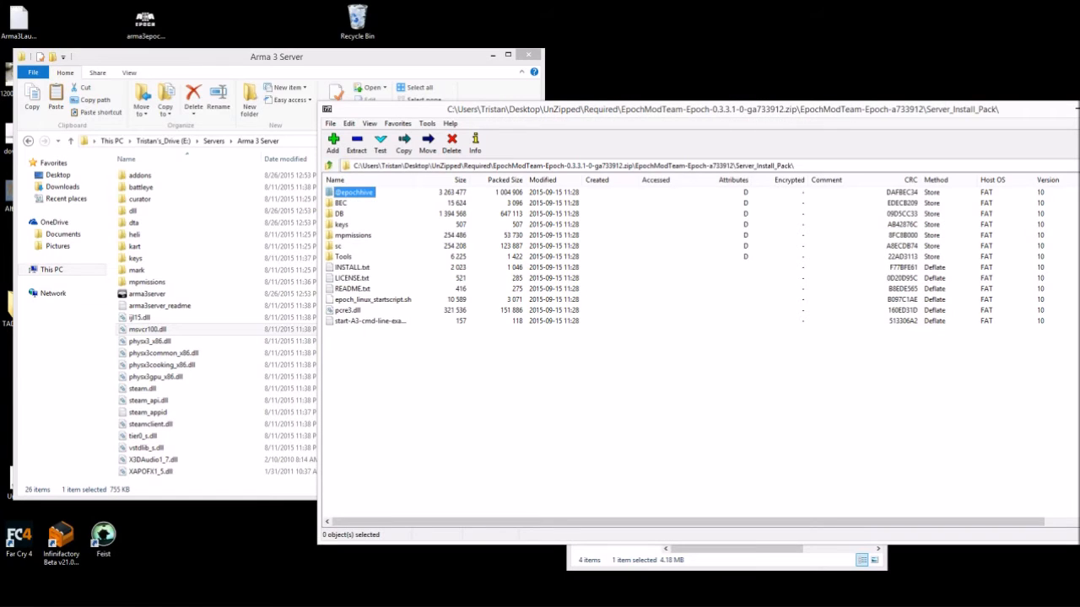
left_click_drag(358, 368, 337, 189)
- Drag the 13 items into Arma 3 Server and close the archive
left_click_drag(397, 108, 627, 101)
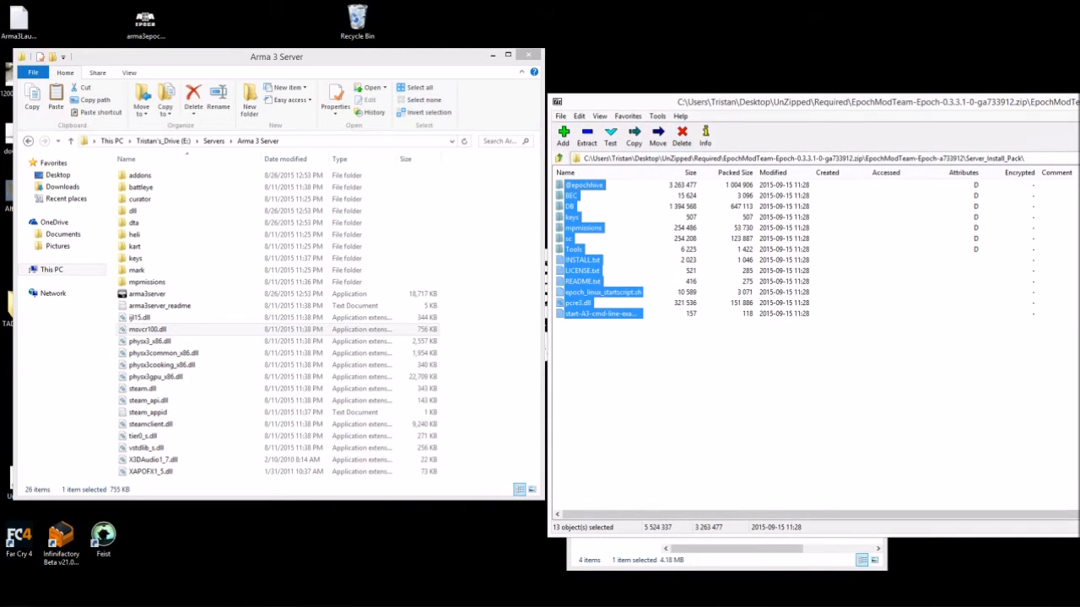
left_click_drag(583, 228, 486, 312)
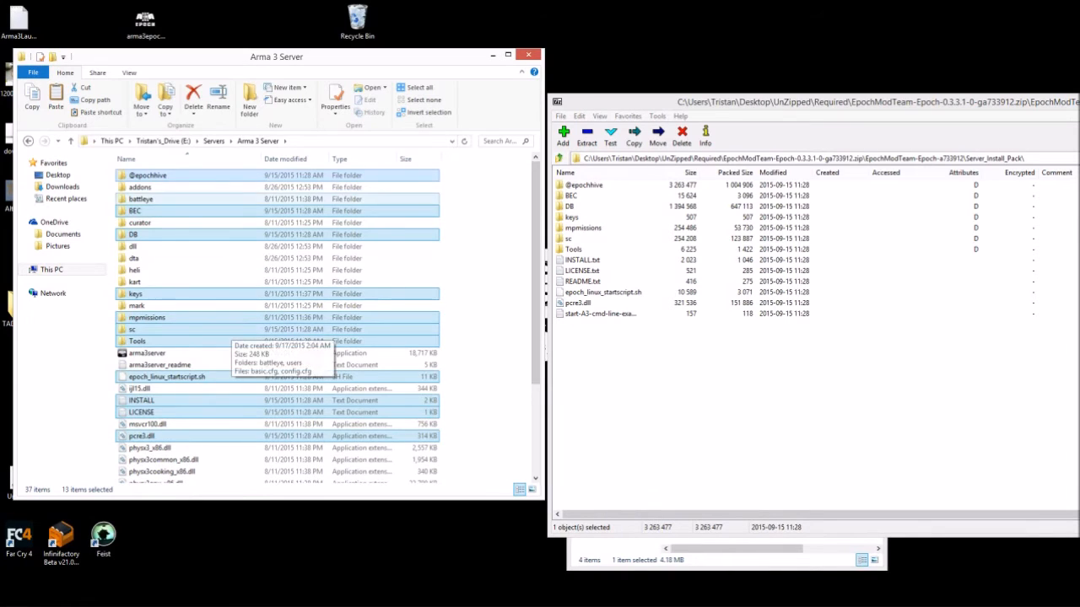
scroll(195, 289, "down", 3)
scroll(196, 289, "up", 3)
left_click_drag(666, 101, 227, 133)
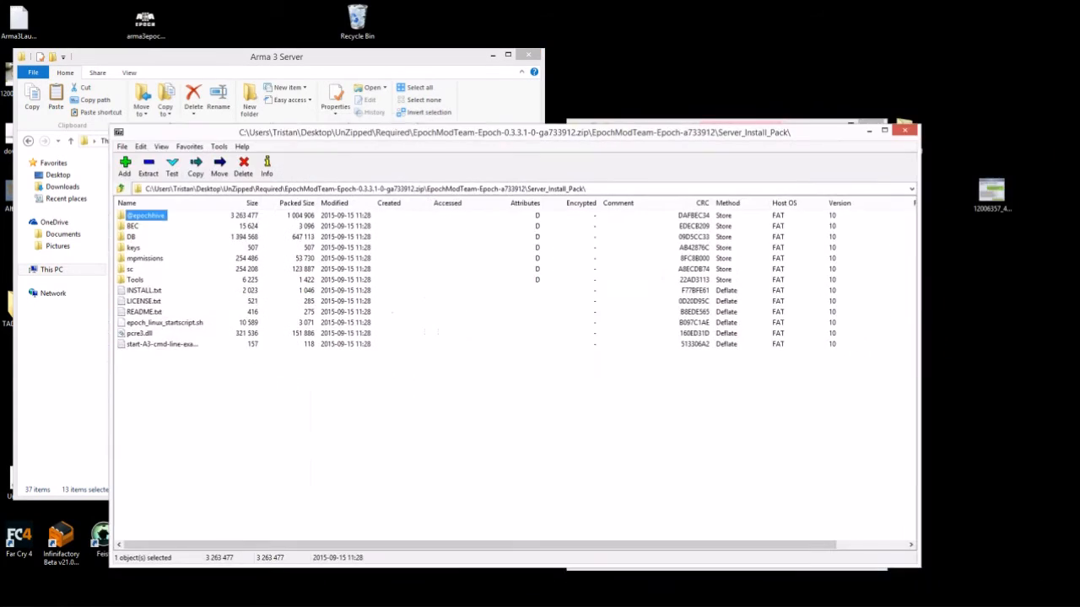
left_click(904, 131)
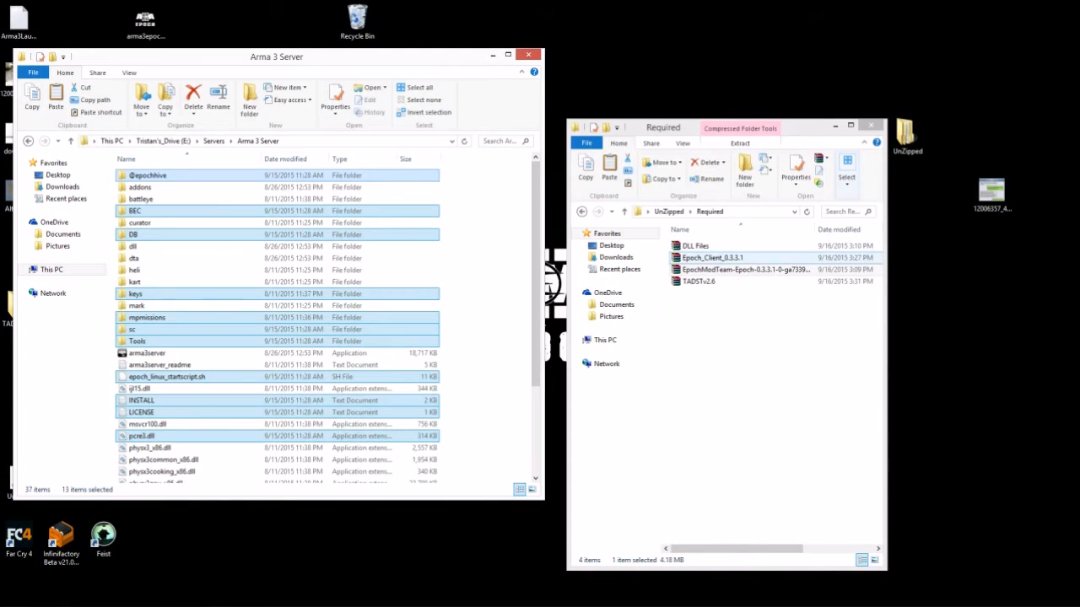
left_click(713, 257)
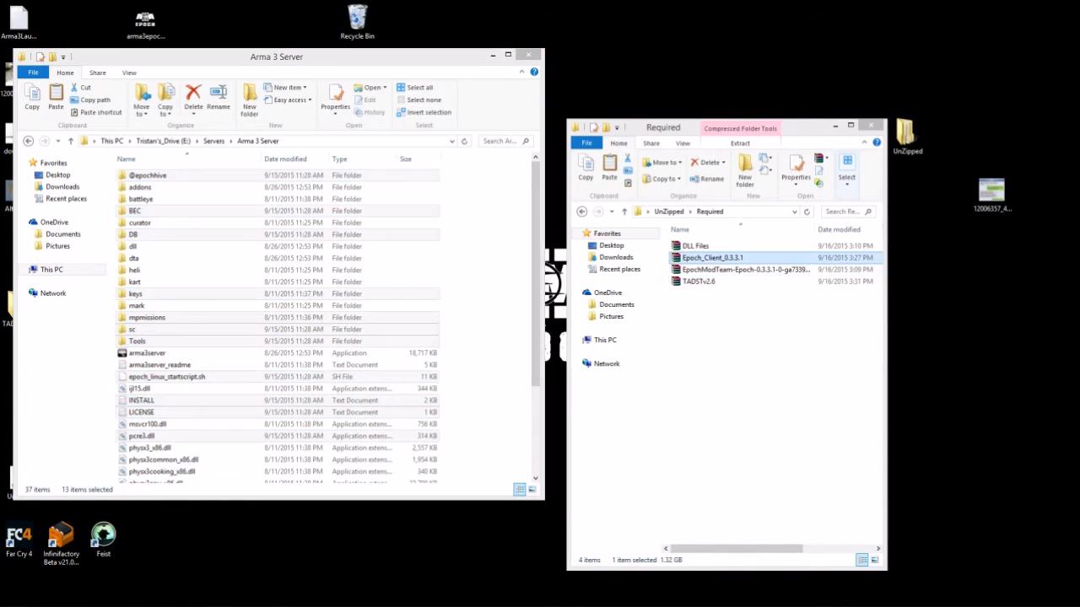
right_click(711, 258)
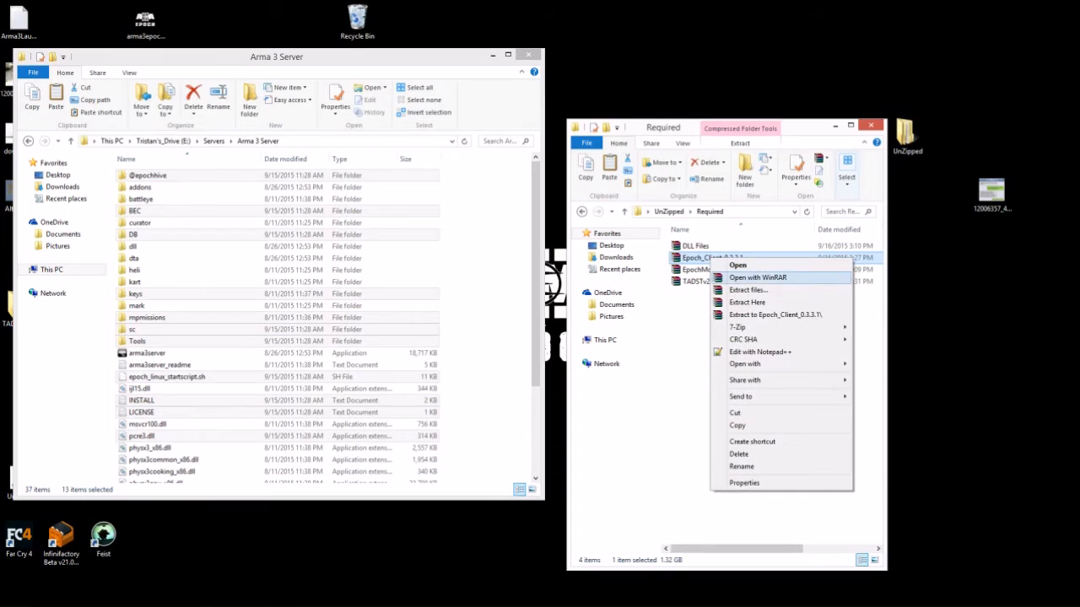
mouse_move(738, 328)
left_click(889, 327)
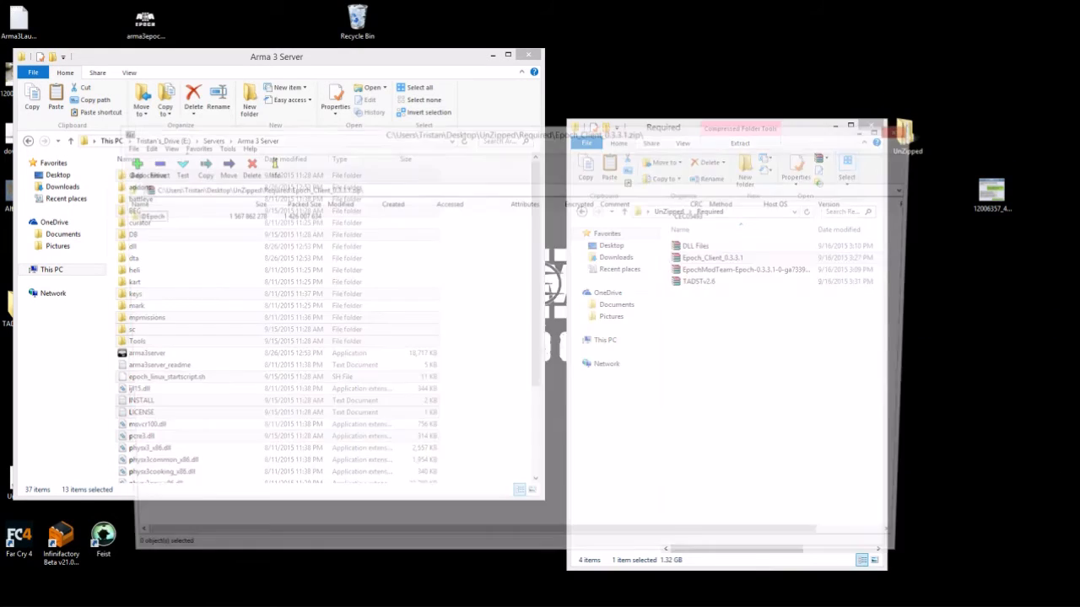
left_click_drag(187, 132, 677, 178)
left_click(637, 260)
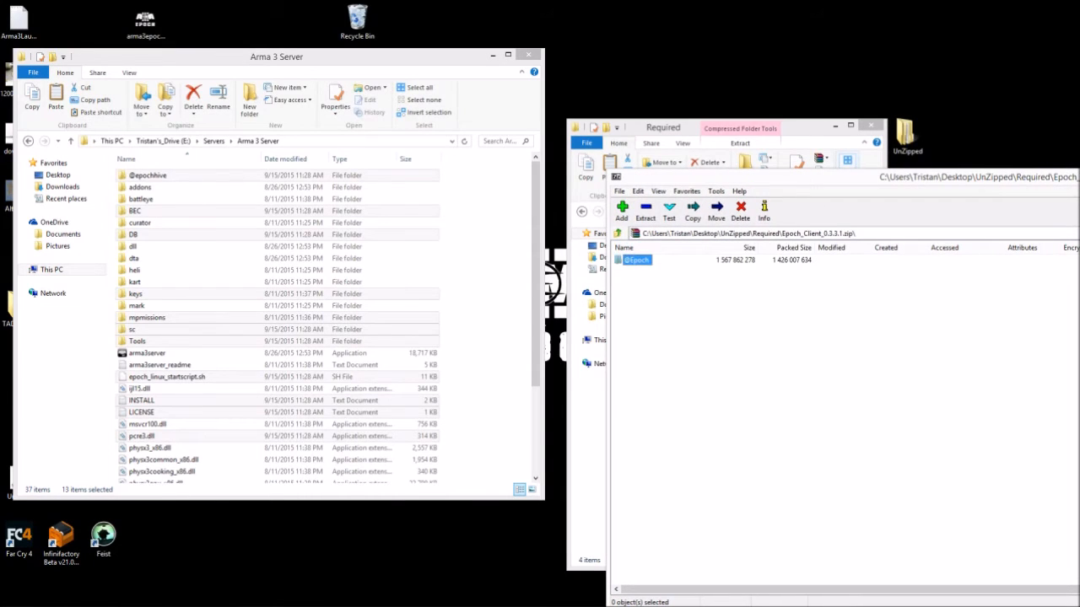
left_click_drag(637, 260, 488, 278)
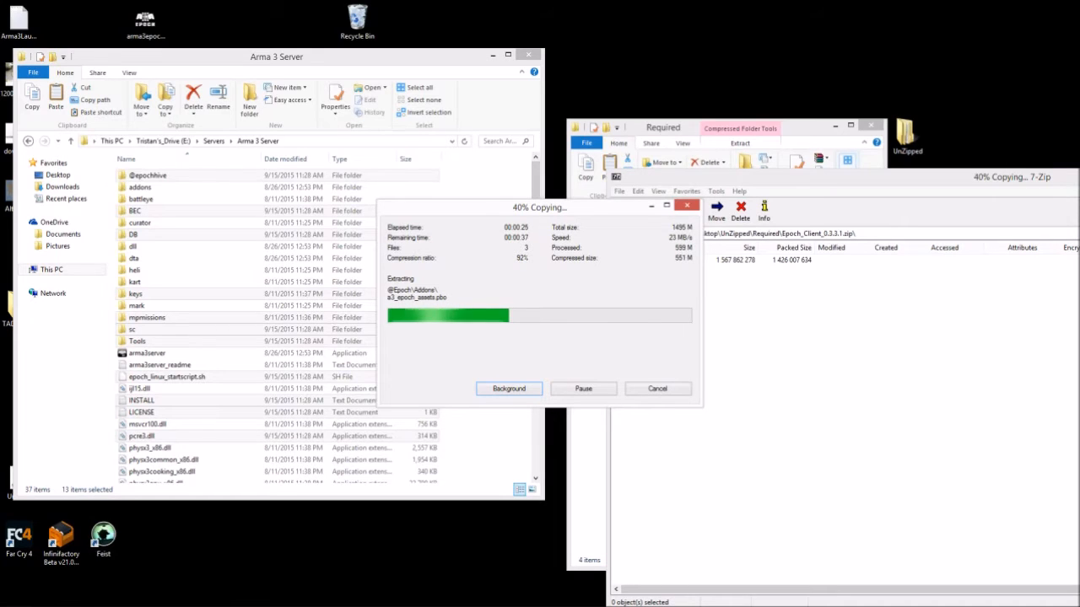
- Raise the Required folder window and select the TADSTv2.6 archive
left_click(847, 160)
left_click_drag(759, 128, 754, 31)
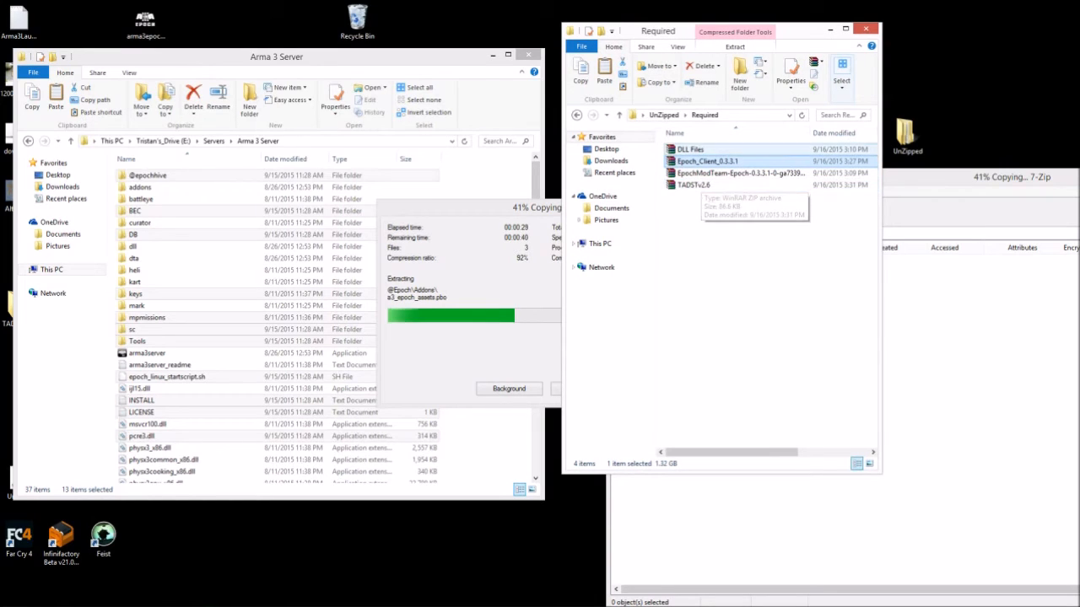
left_click(694, 185)
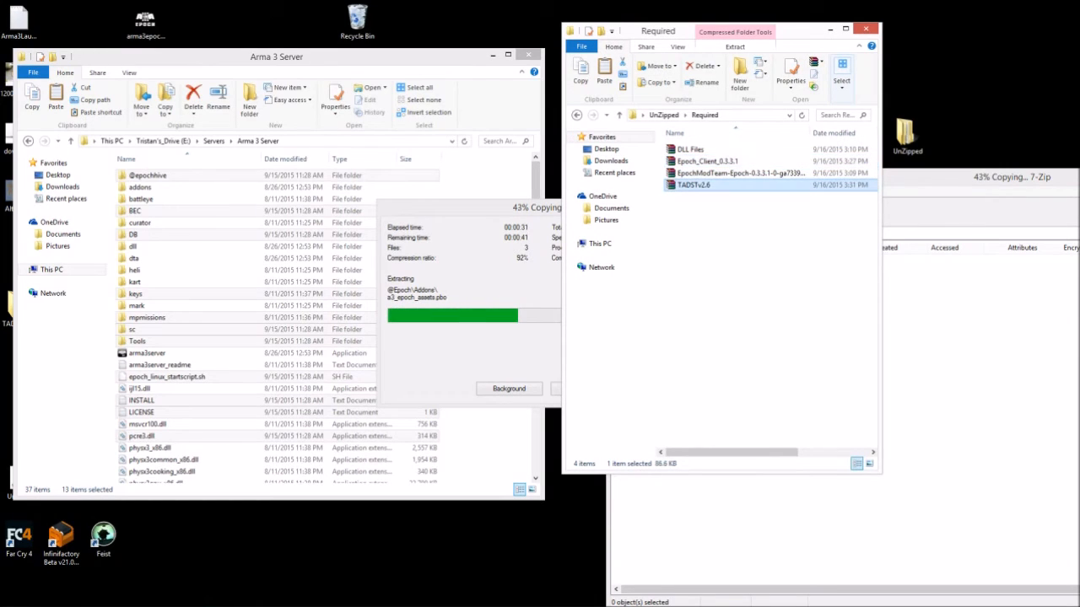
- Open TADSTv2.6.zip in 7-Zip and drag TADST.exe toward the server folder
right_click(693, 185)
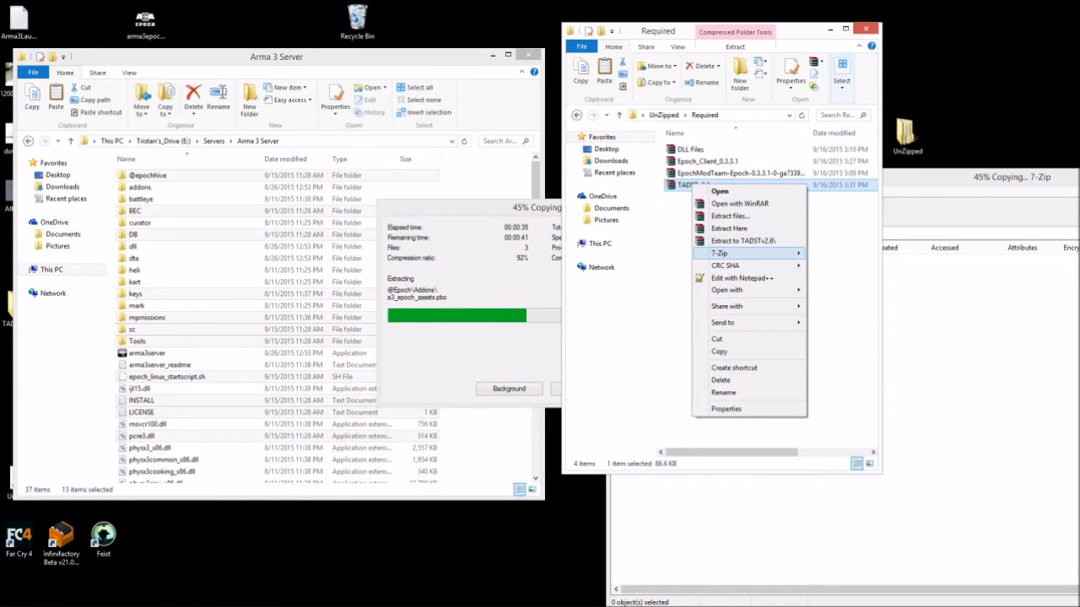
mouse_move(734, 253)
left_click(843, 253)
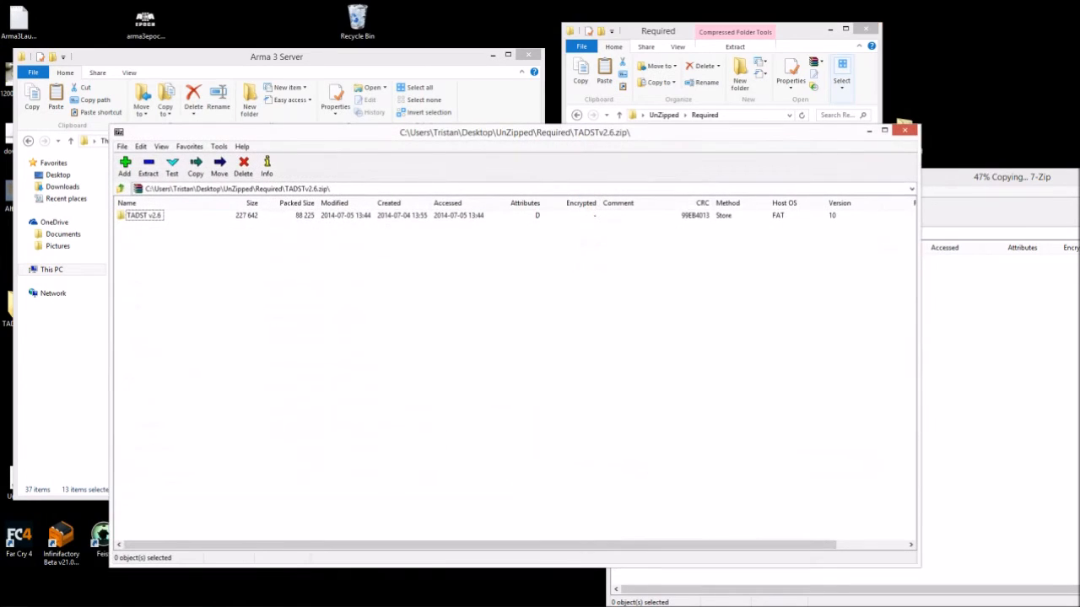
left_click_drag(506, 132, 954, 109)
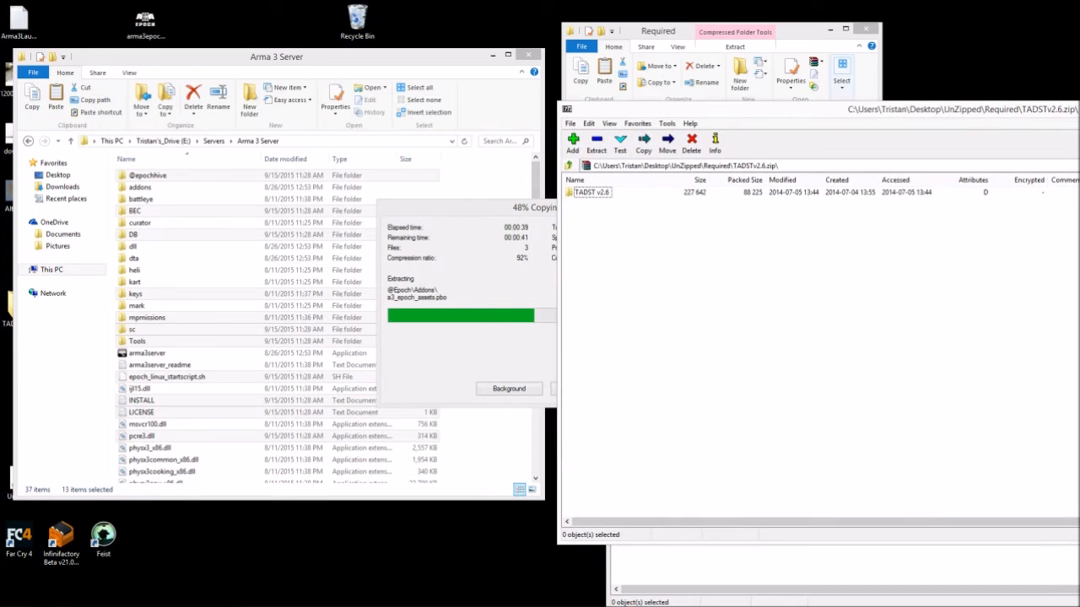
double_click(591, 192)
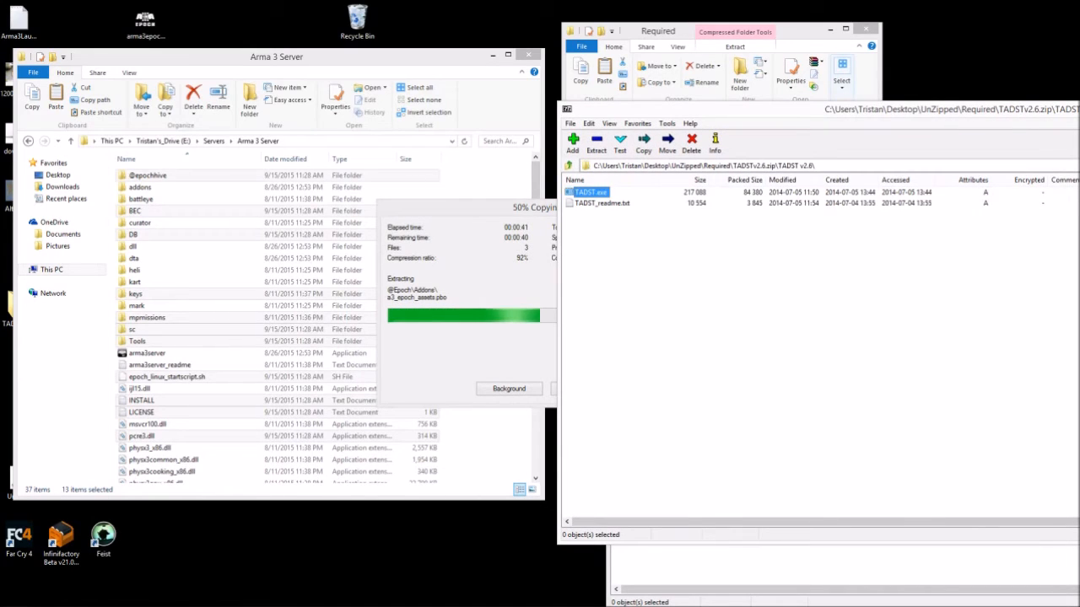
left_click(666, 262)
left_click_drag(591, 192, 493, 443)
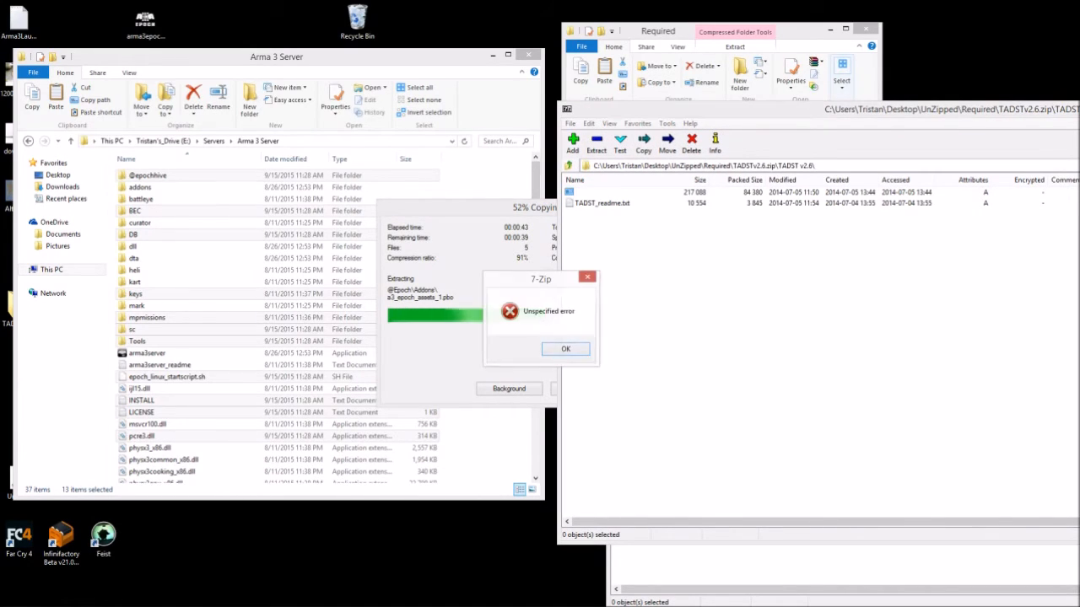
- Dismiss the Unspecified error messages and close the TADST archive window
key("Return")
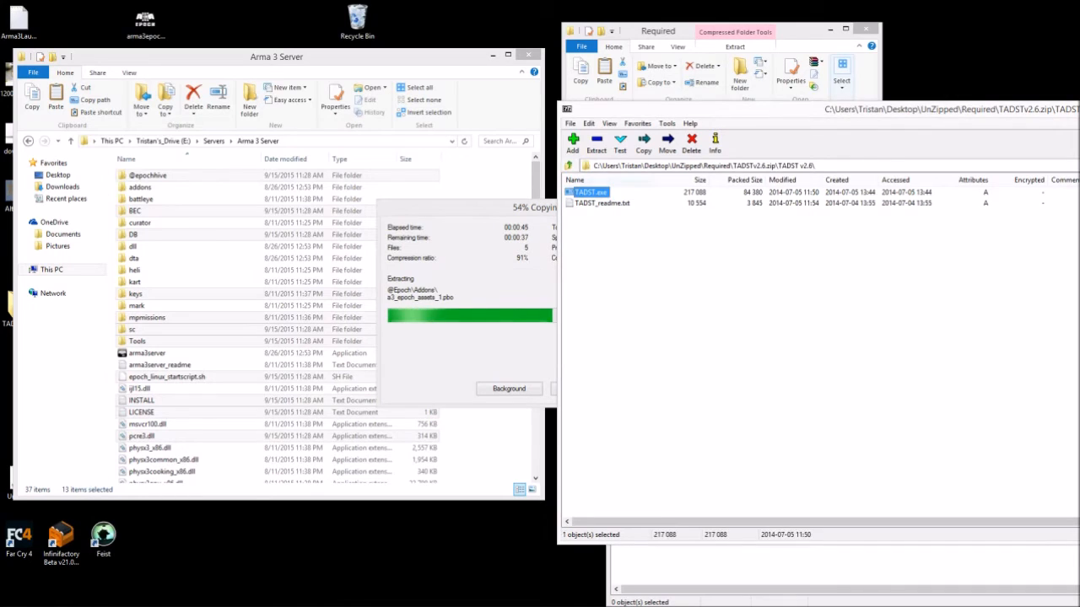
key("Return")
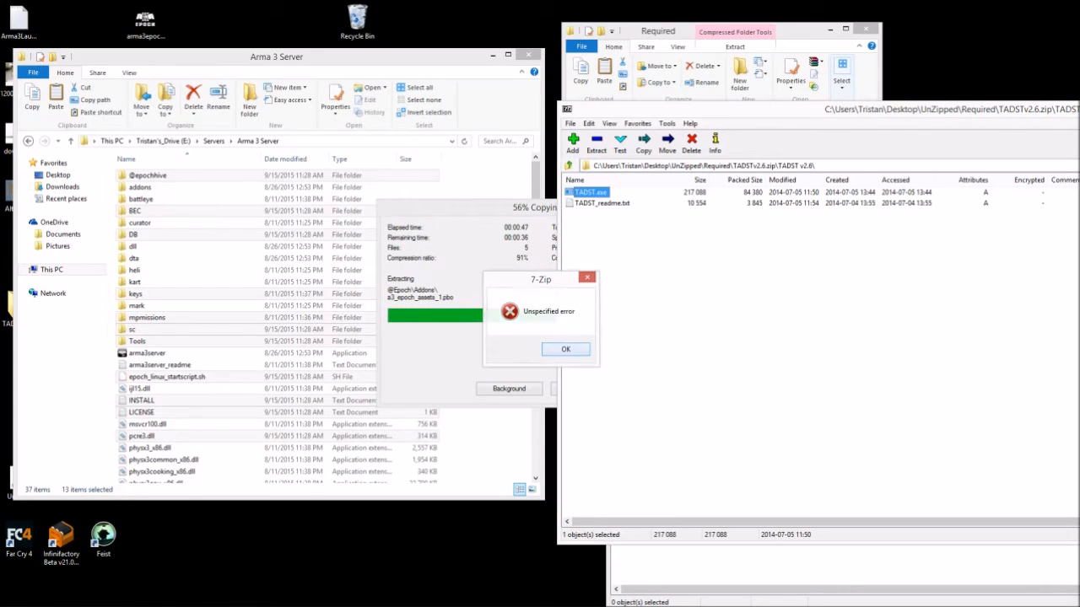
key("Return")
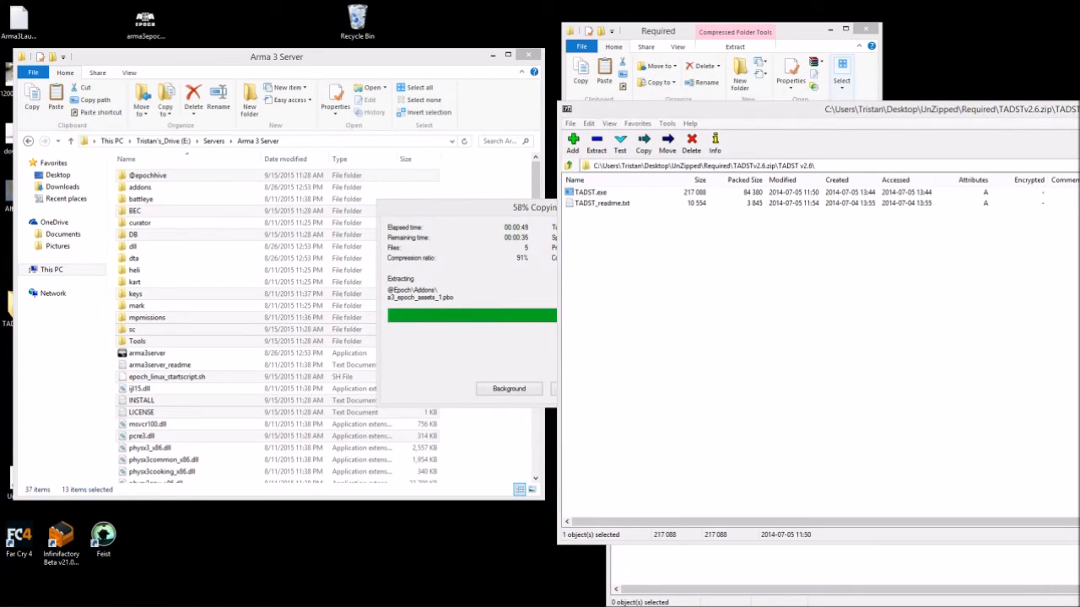
left_click_drag(818, 109, 436, 103)
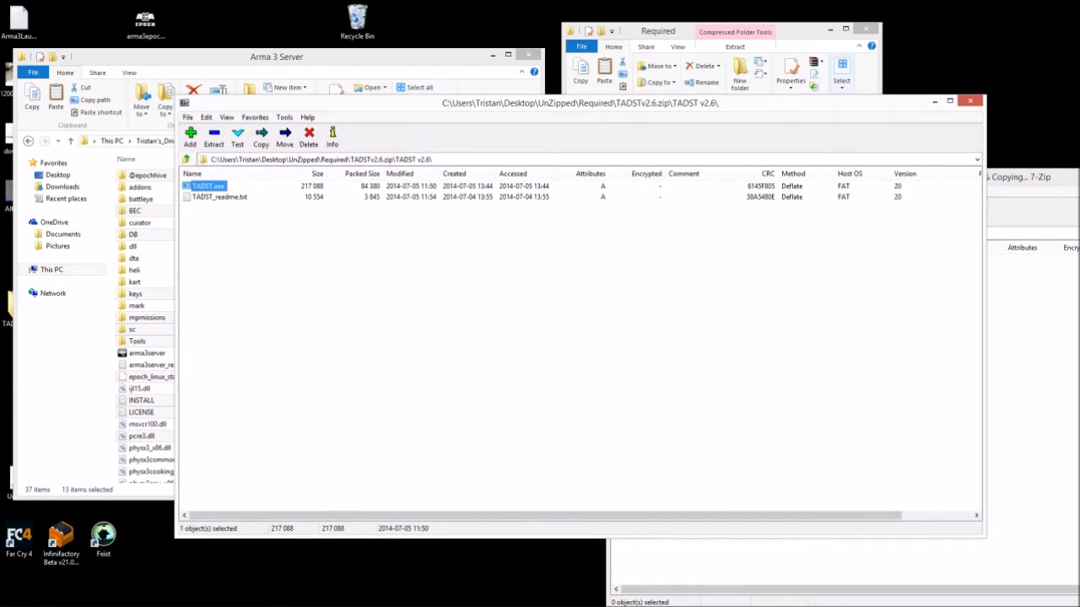
left_click(970, 101)
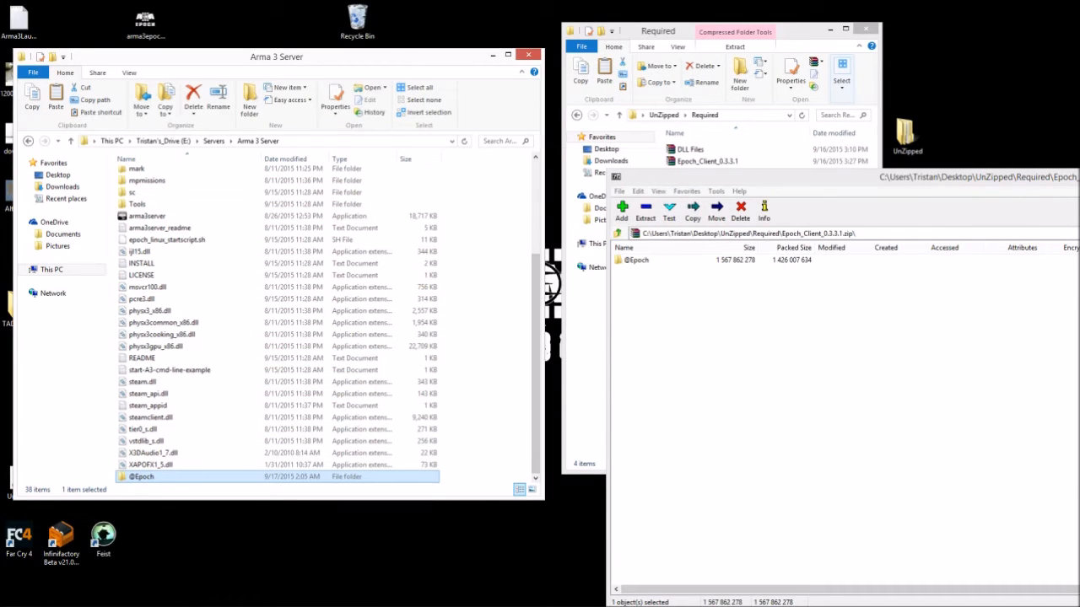
left_click_drag(776, 177, 321, 113)
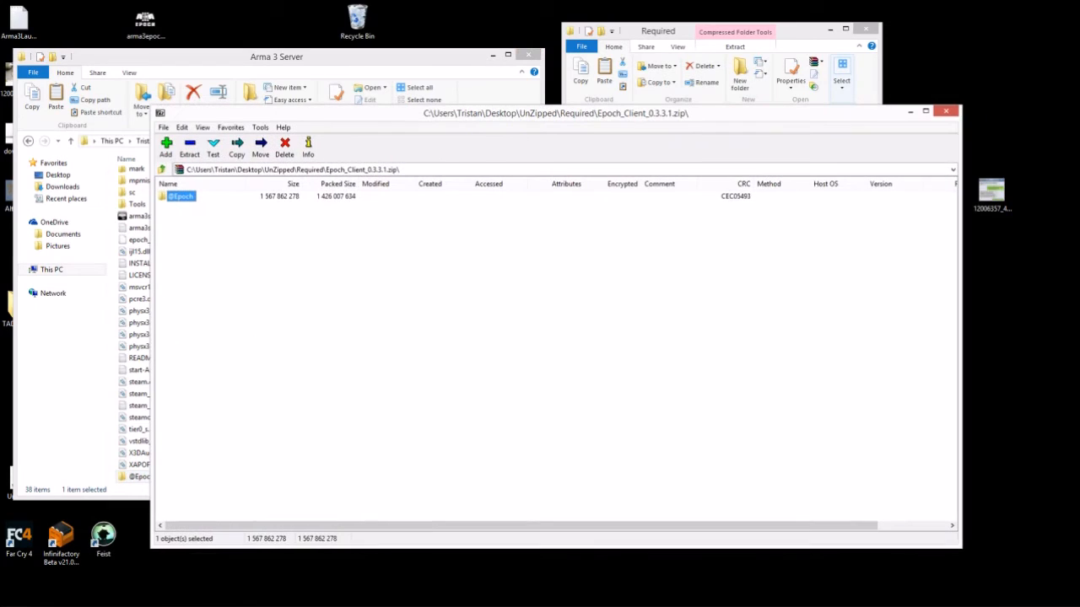
left_click(945, 112)
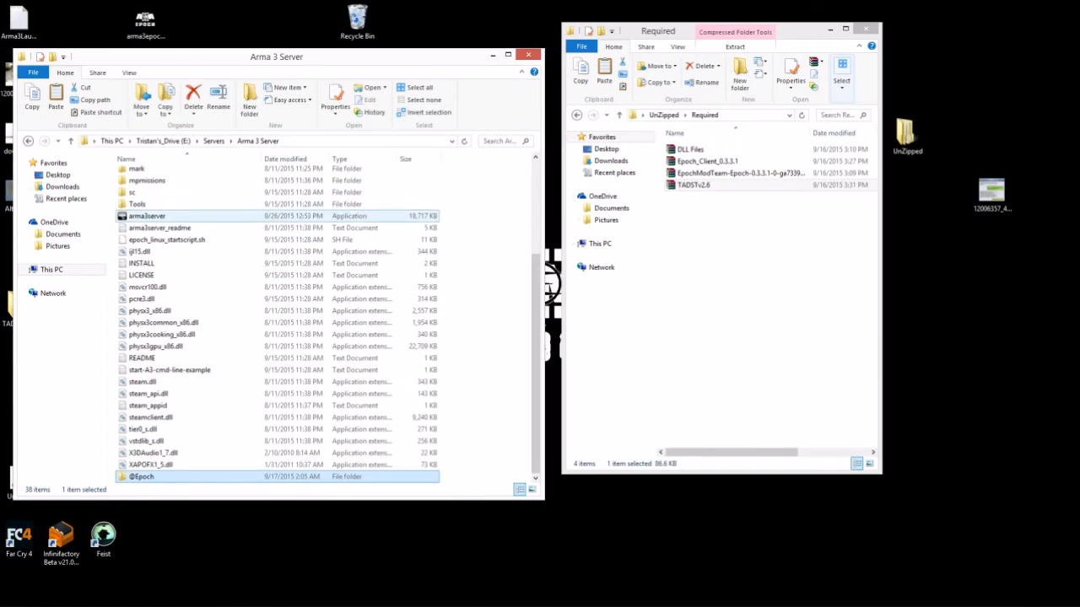
scroll(247, 263, "up", 4)
scroll(247, 269, "down", 4)
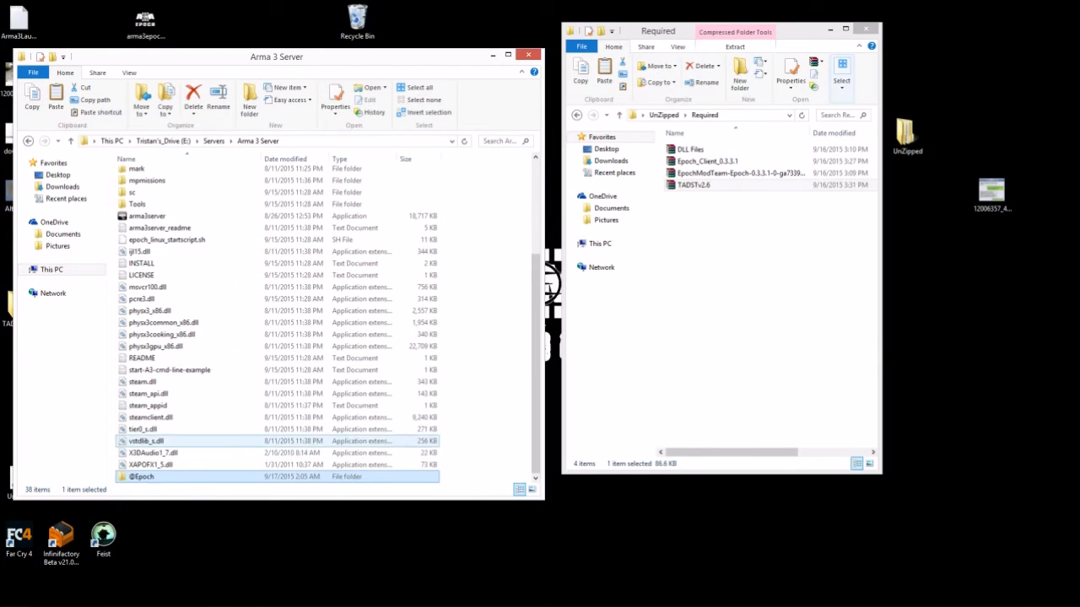
right_click(143, 476)
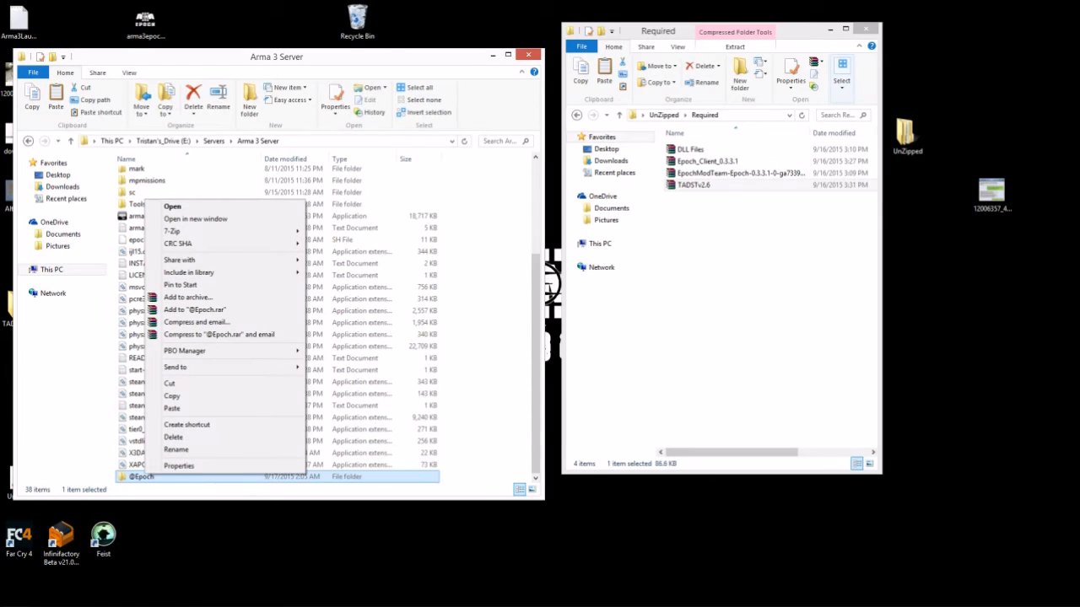
left_click(176, 450)
left_click(151, 477)
key("BackSpace")
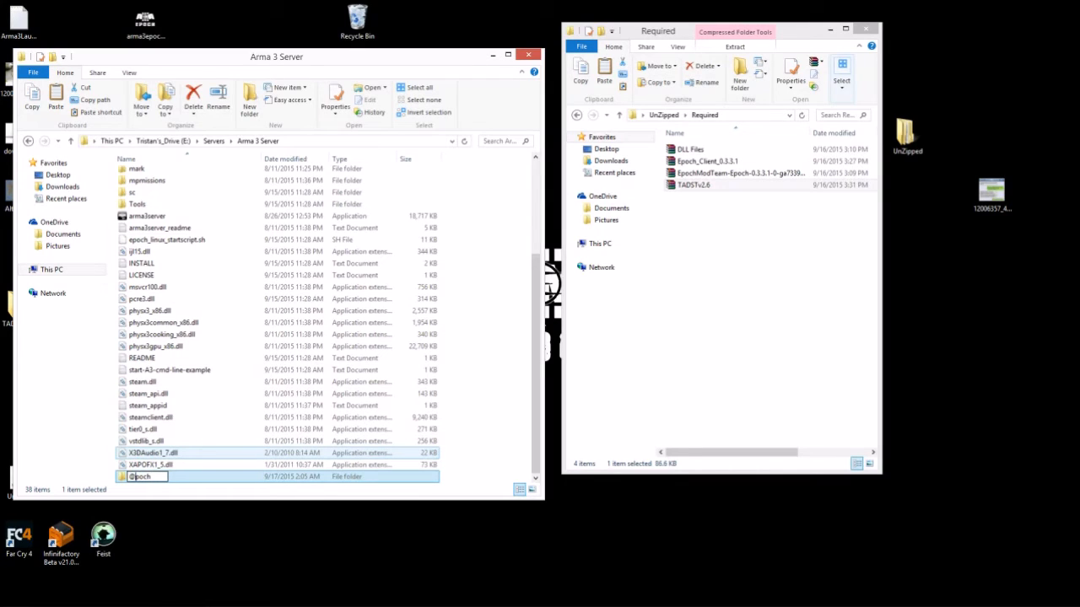
type("e")
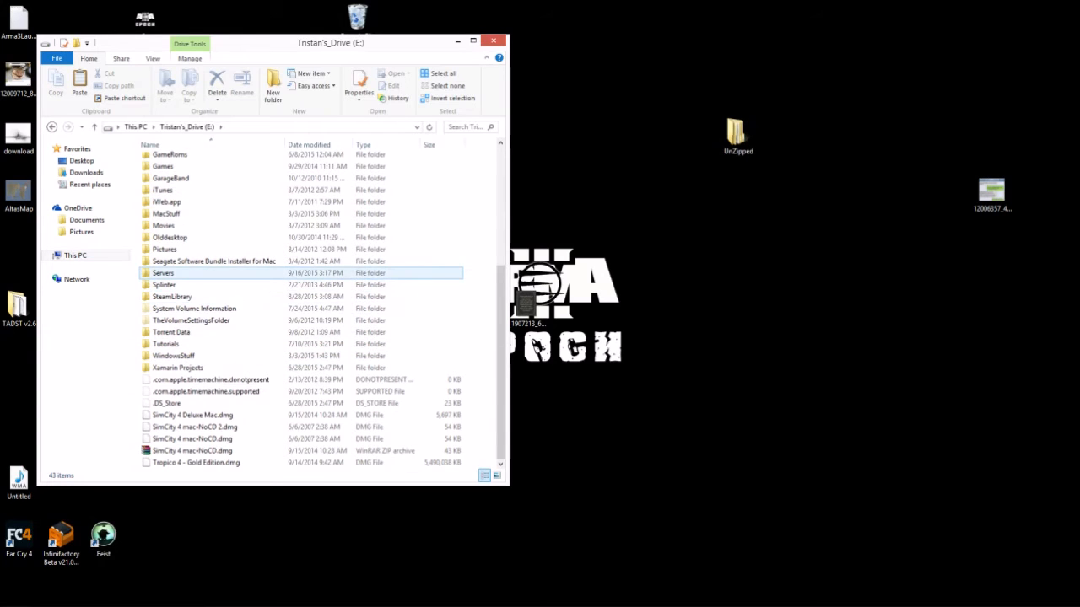
- Open the Servers > Arma 3 Server folder in File Explorer
double_click(163, 273)
double_click(173, 161)
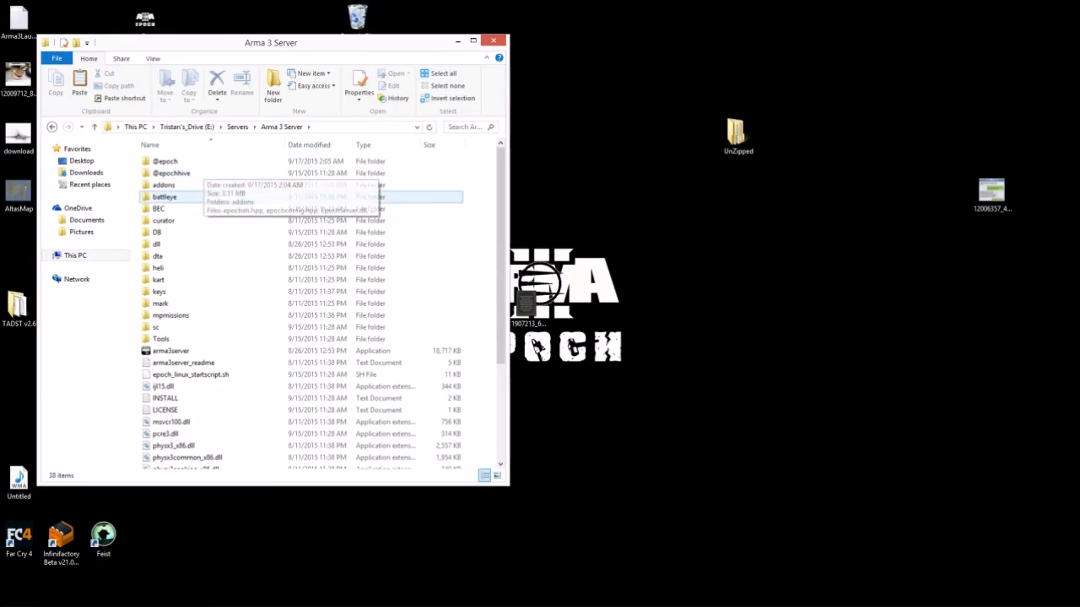
left_click(181, 162)
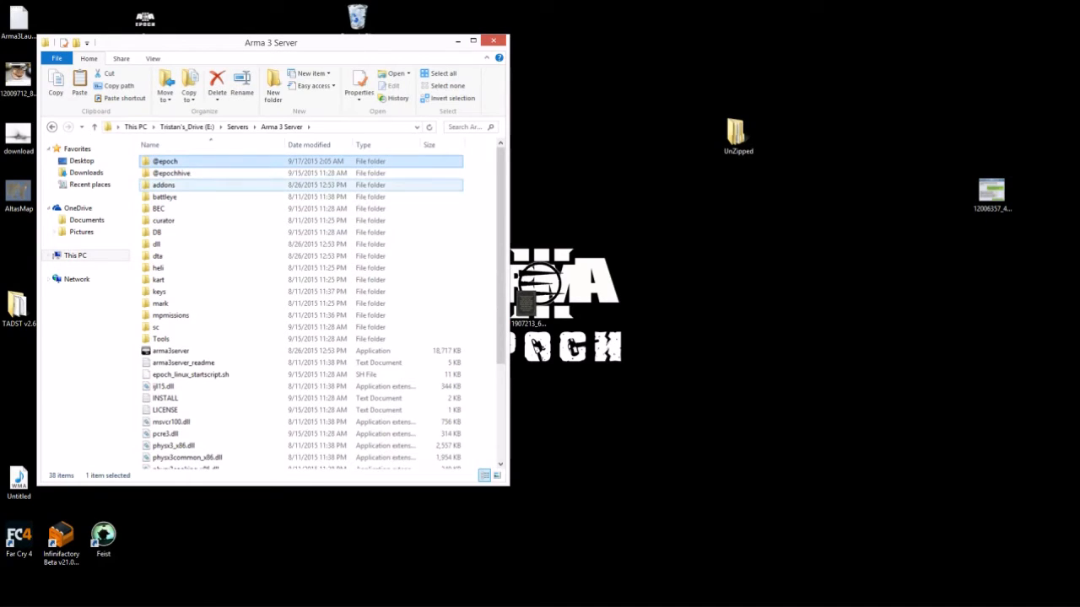
left_click_drag(253, 35, 237, 20)
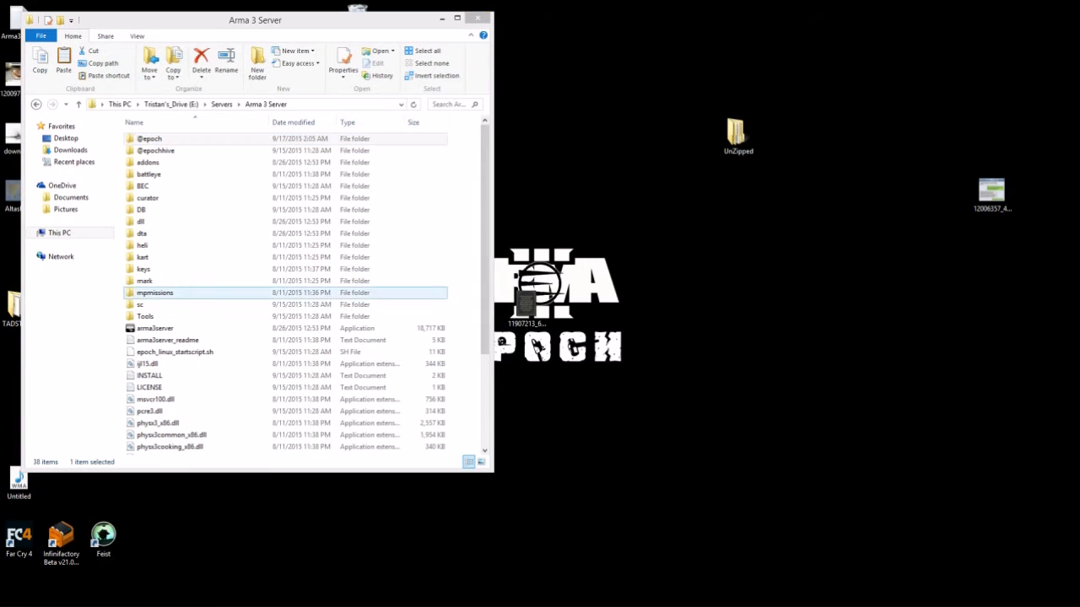
scroll(253, 292, "down", 3)
scroll(253, 292, "down", 1)
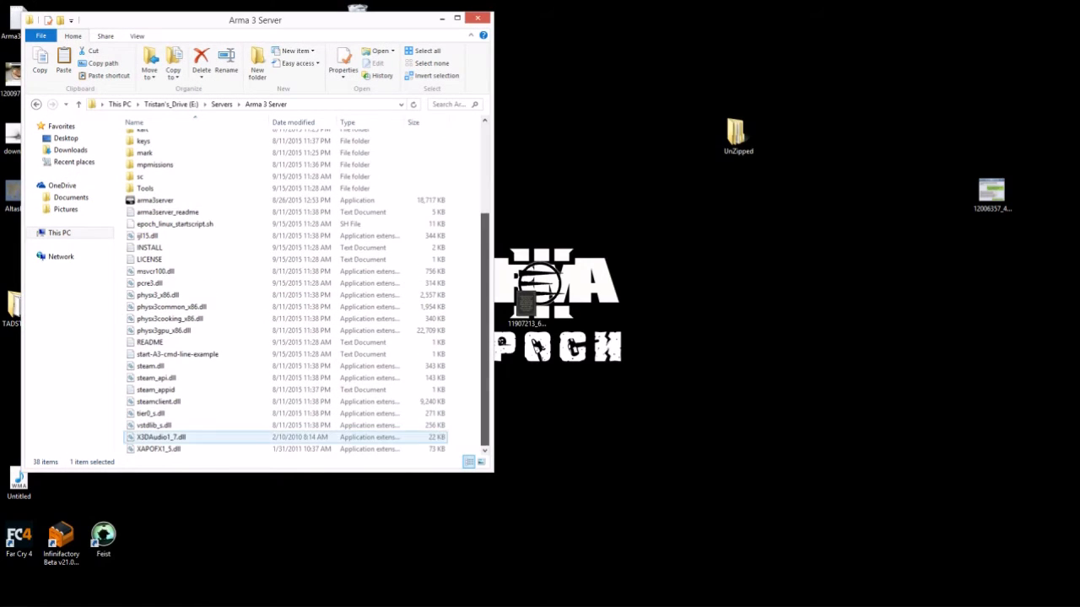
- Open the TADSTv2.6 archive from UnZipped > Required with 7-Zip
double_click(738, 135)
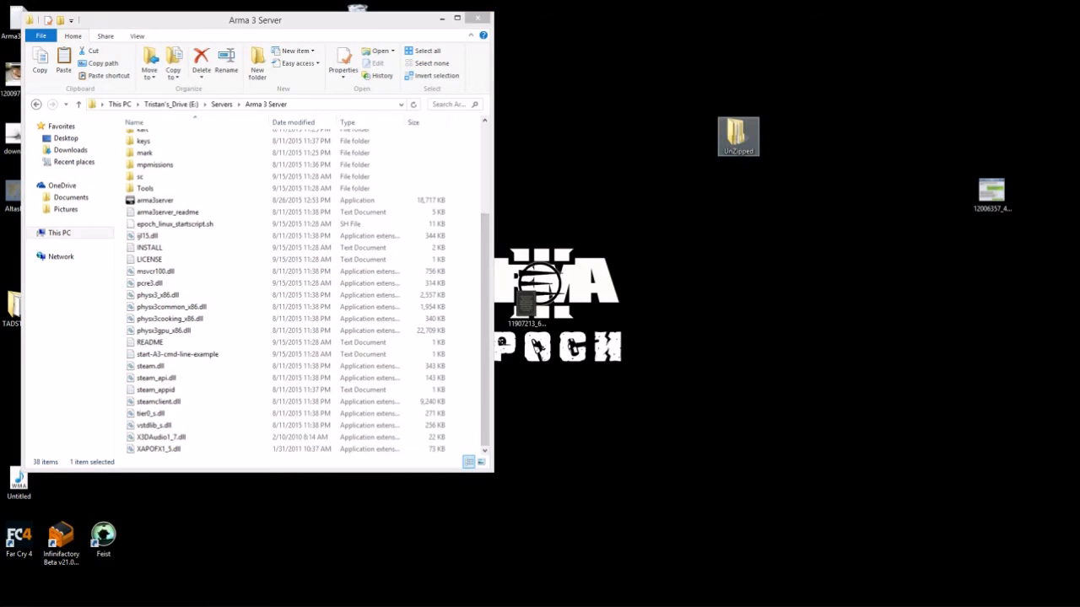
left_click_drag(270, 35, 735, 54)
double_click(631, 196)
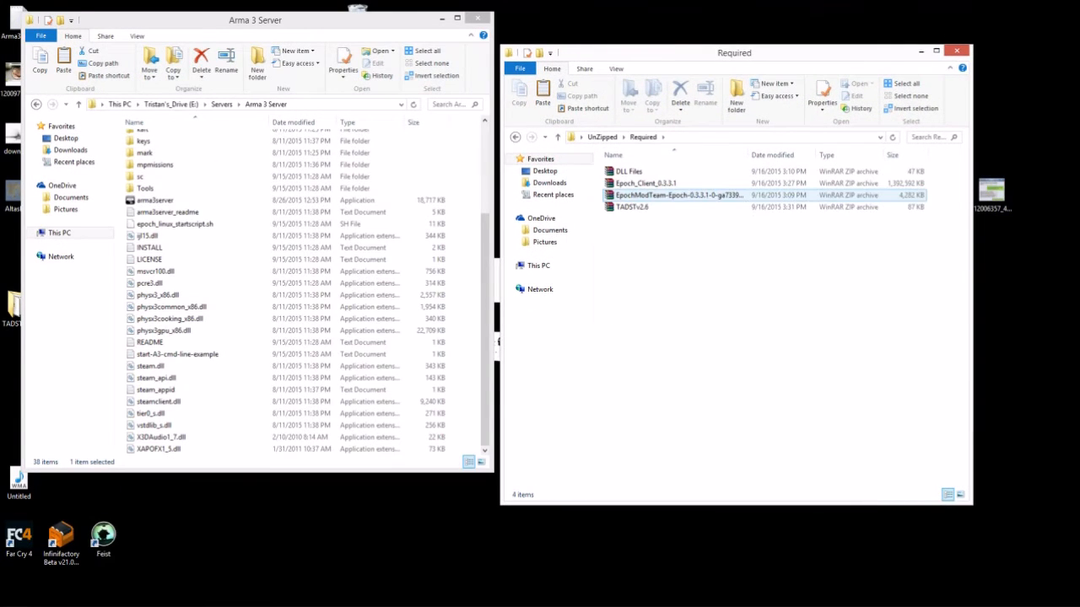
left_click(632, 207)
right_click(638, 207)
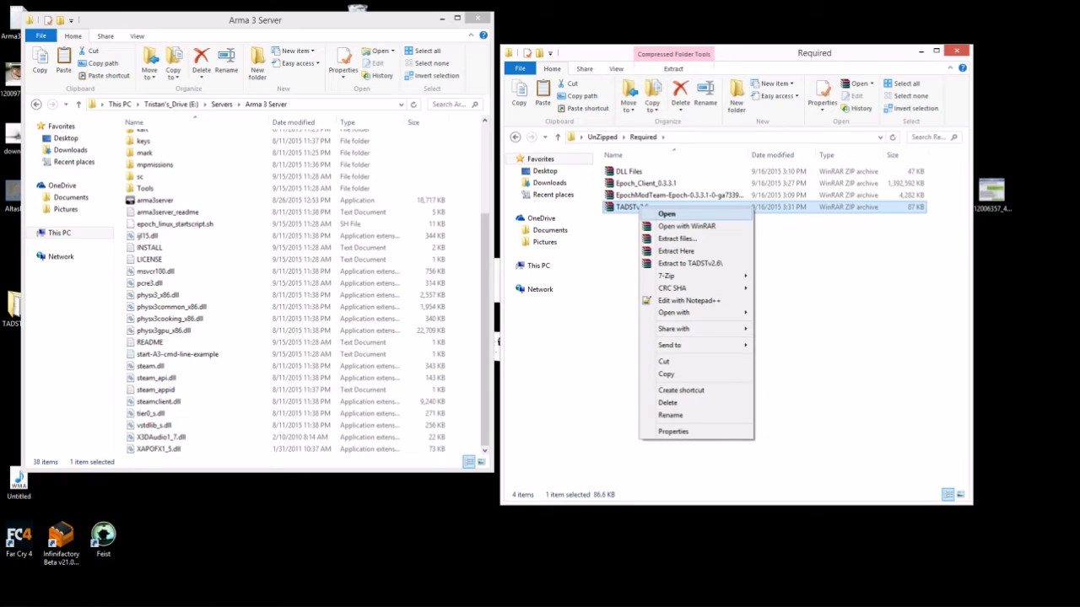
mouse_move(666, 276)
left_click(790, 275)
left_click_drag(311, 113, 643, 99)
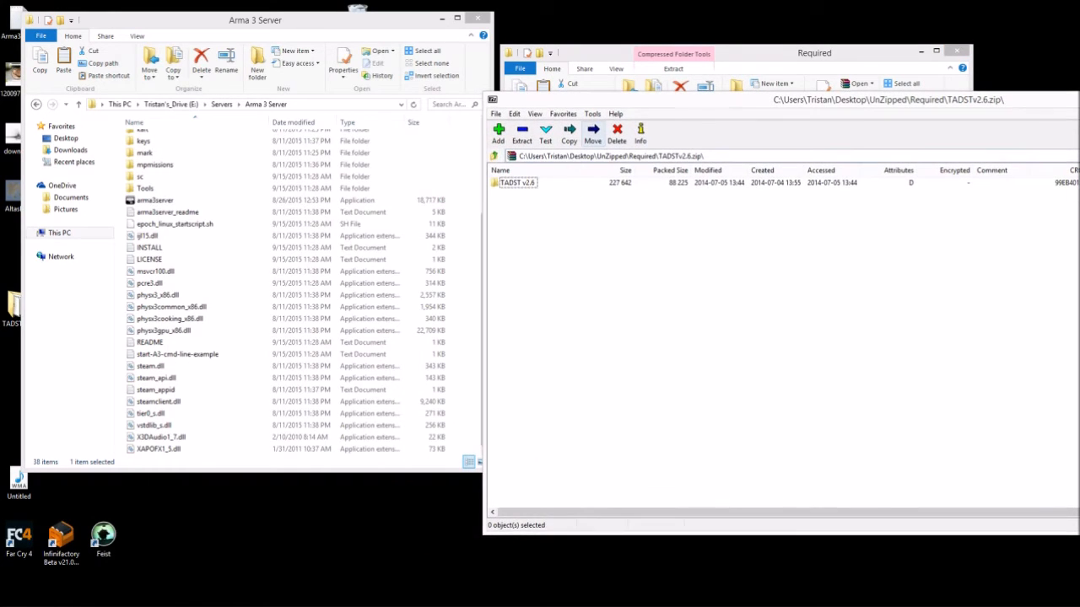
- Copy TADST.exe from the archive into Arma 3 Server and close the archive and Required windows
key("Return")
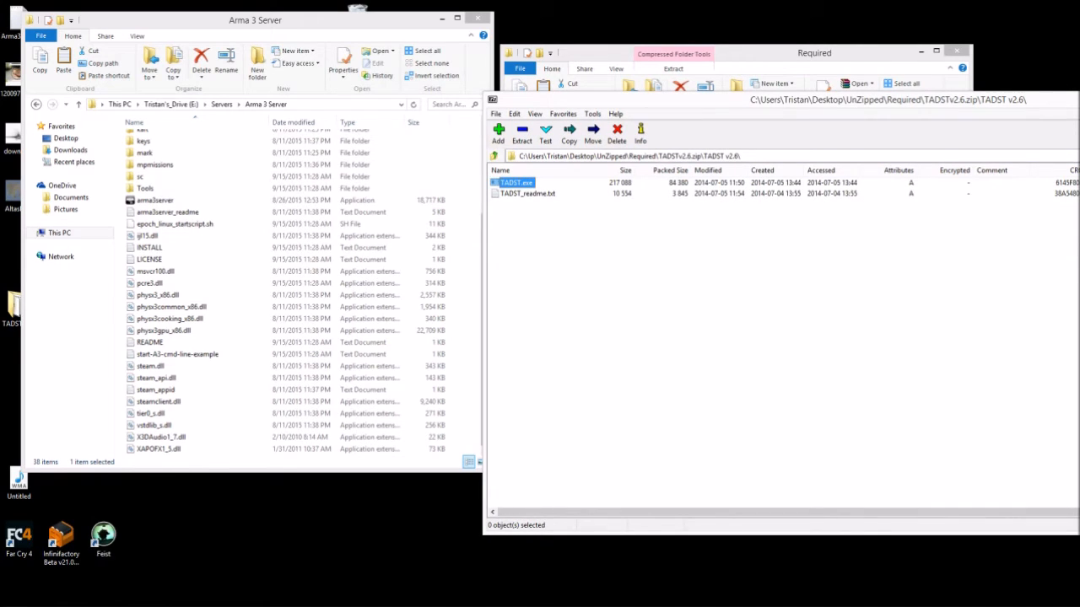
left_click_drag(517, 183, 337, 297)
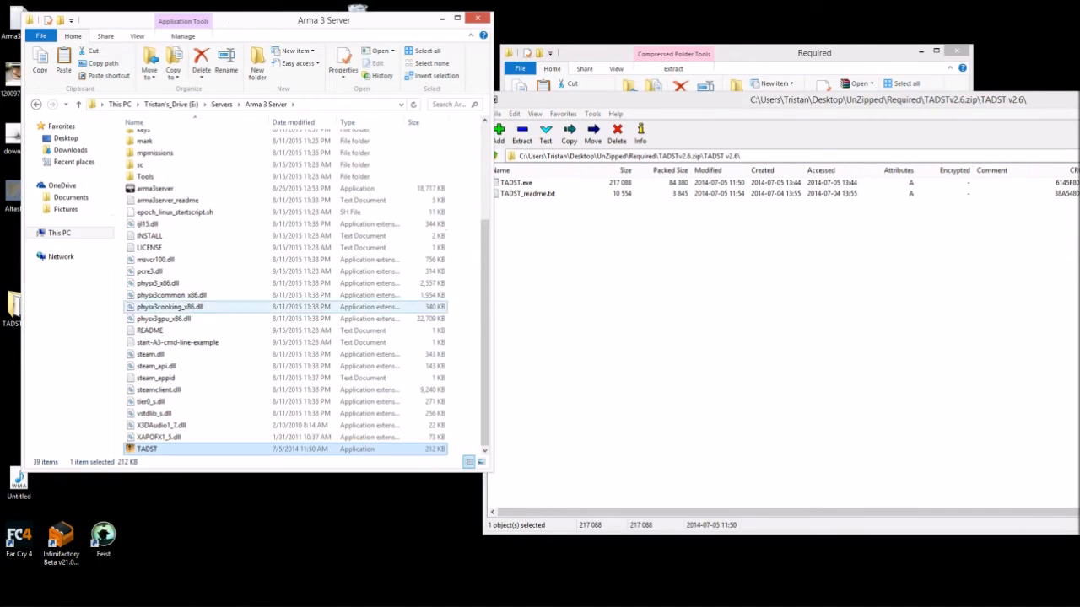
left_click_drag(642, 100, 423, 116)
left_click(1059, 114)
left_click_drag(877, 53, 906, 39)
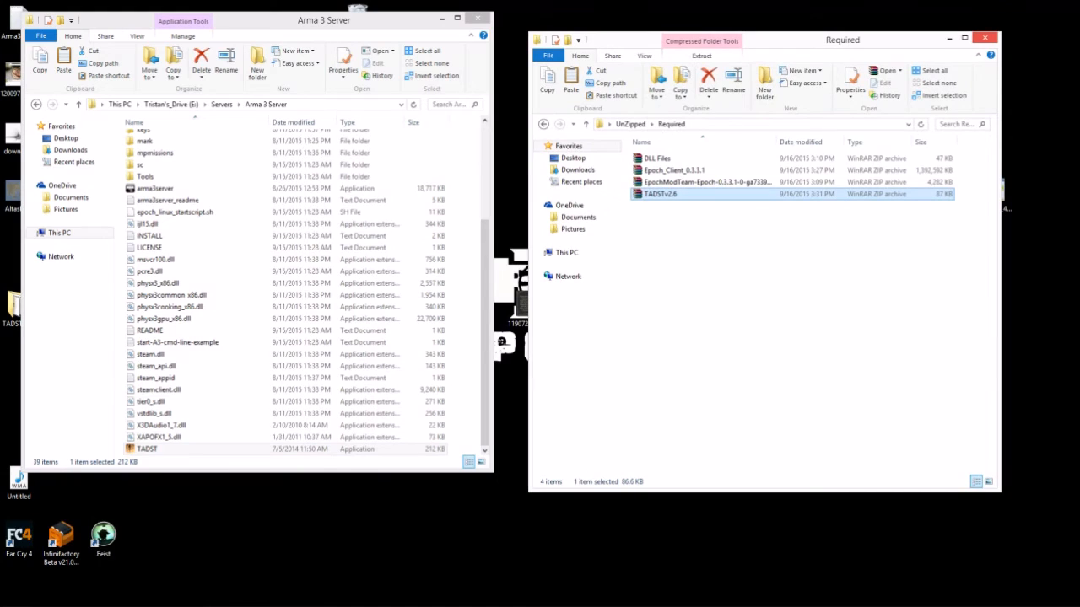
left_click(984, 38)
left_click_drag(253, 19, 535, 66)
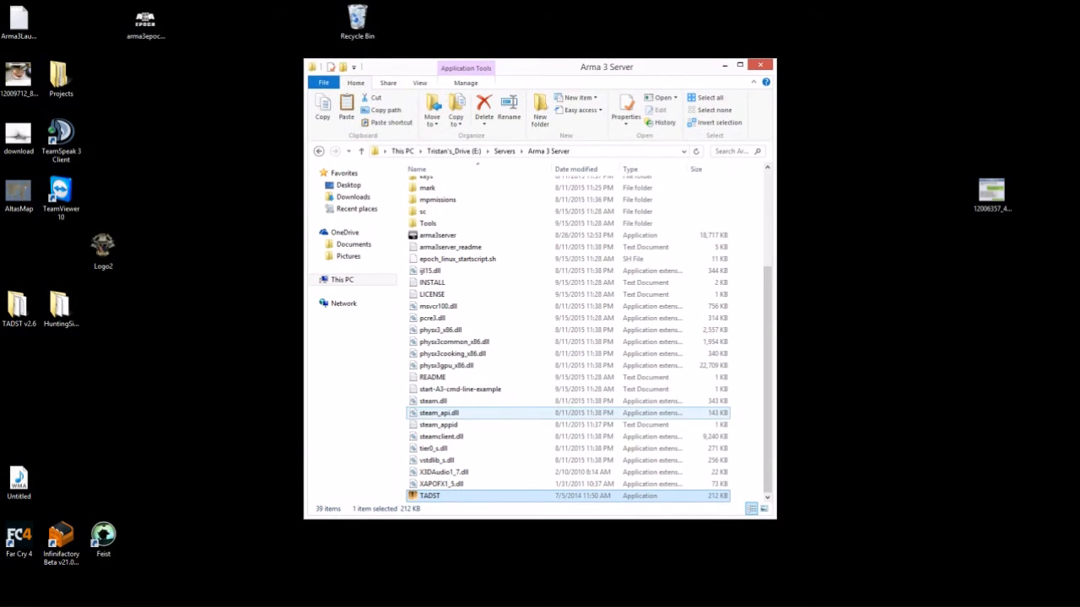
scroll(481, 415, "up", 3)
scroll(481, 418, "up", 1)
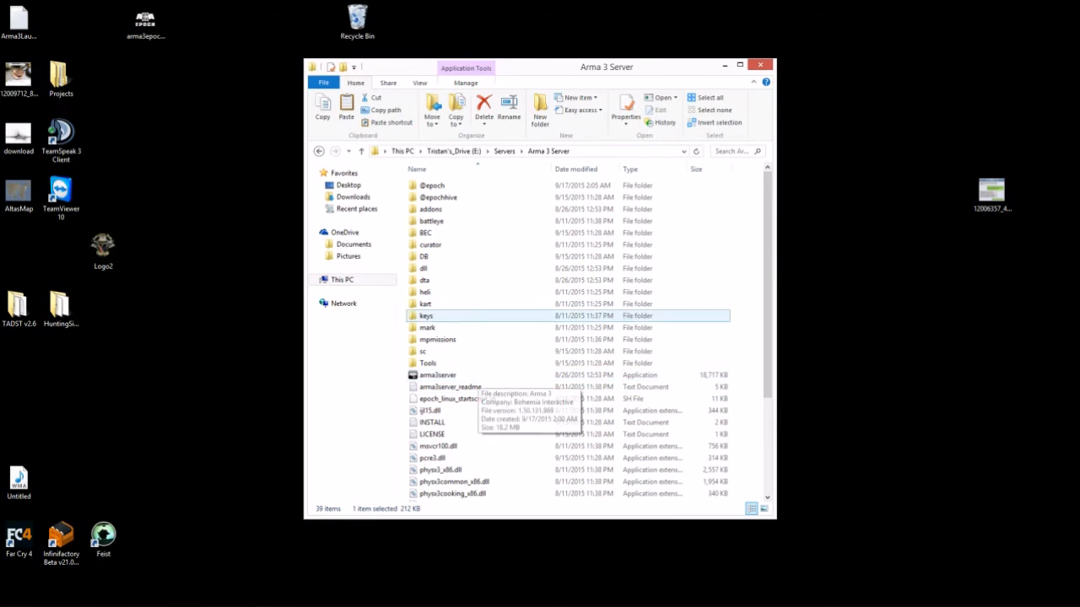
double_click(424, 257)
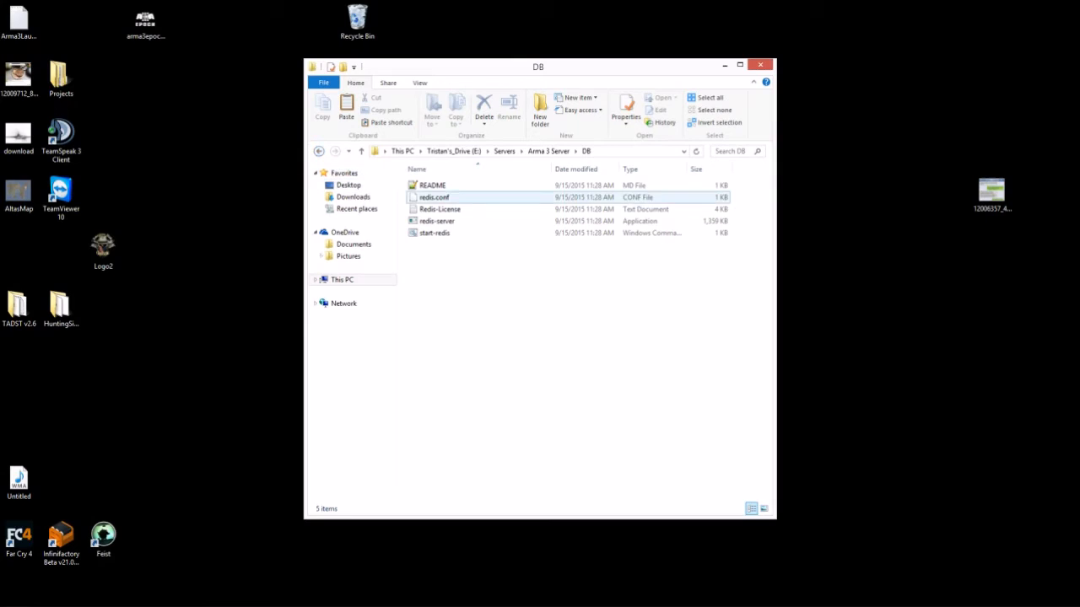
right_click(427, 199)
mouse_move(455, 219)
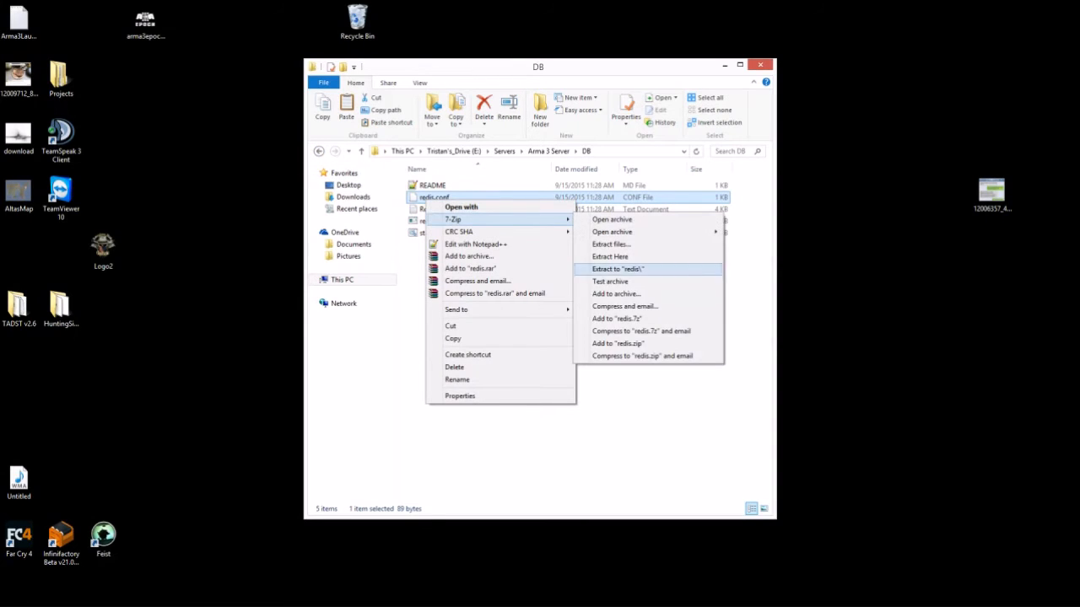
left_click(498, 438)
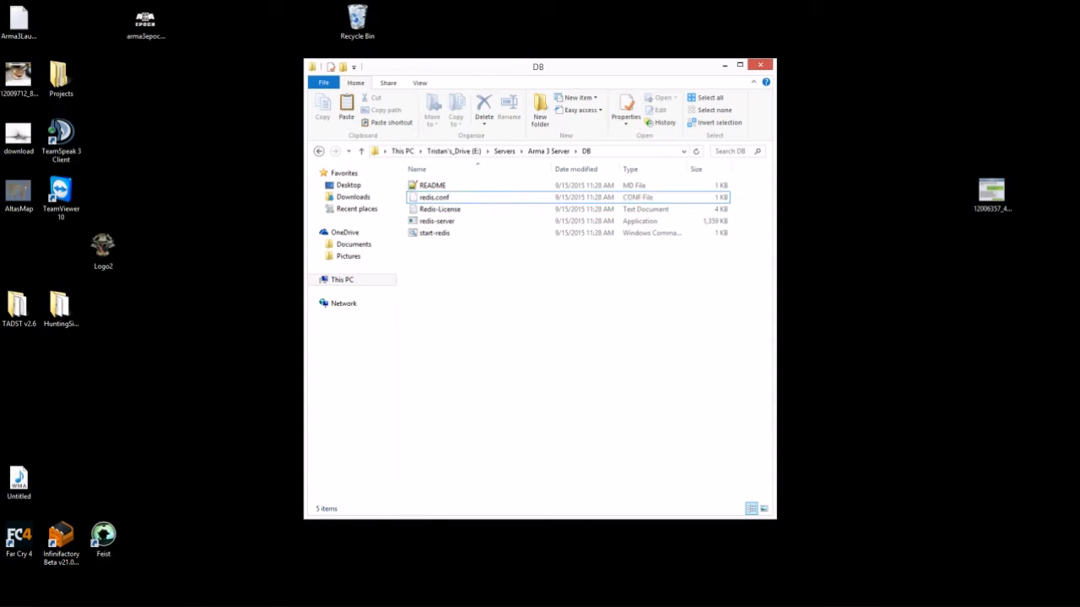
left_click(319, 151)
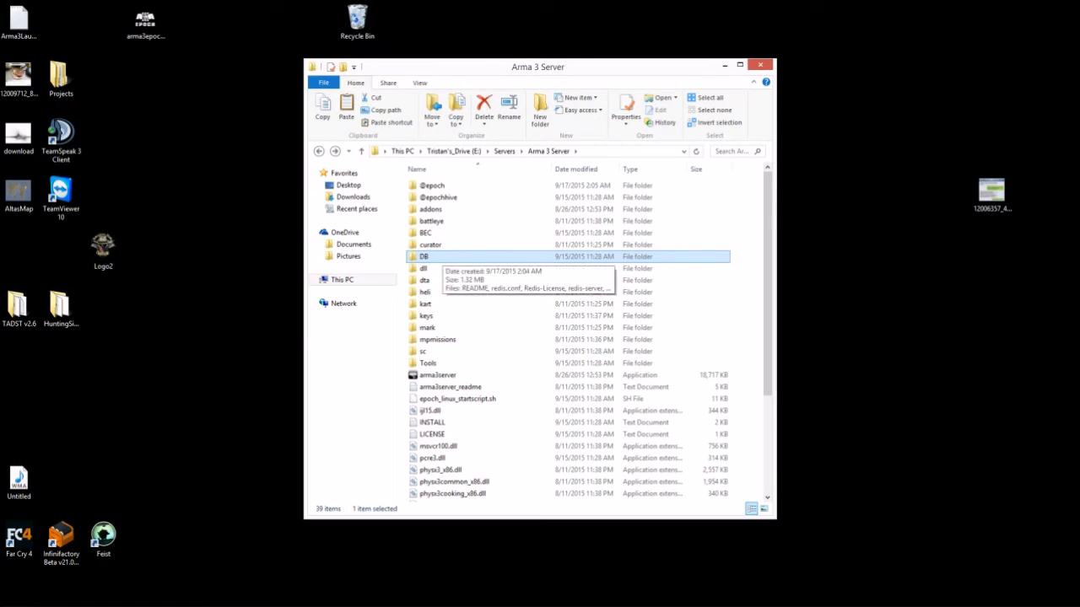
mouse_move(44, 603)
left_click(77, 597)
mouse_move(72, 538)
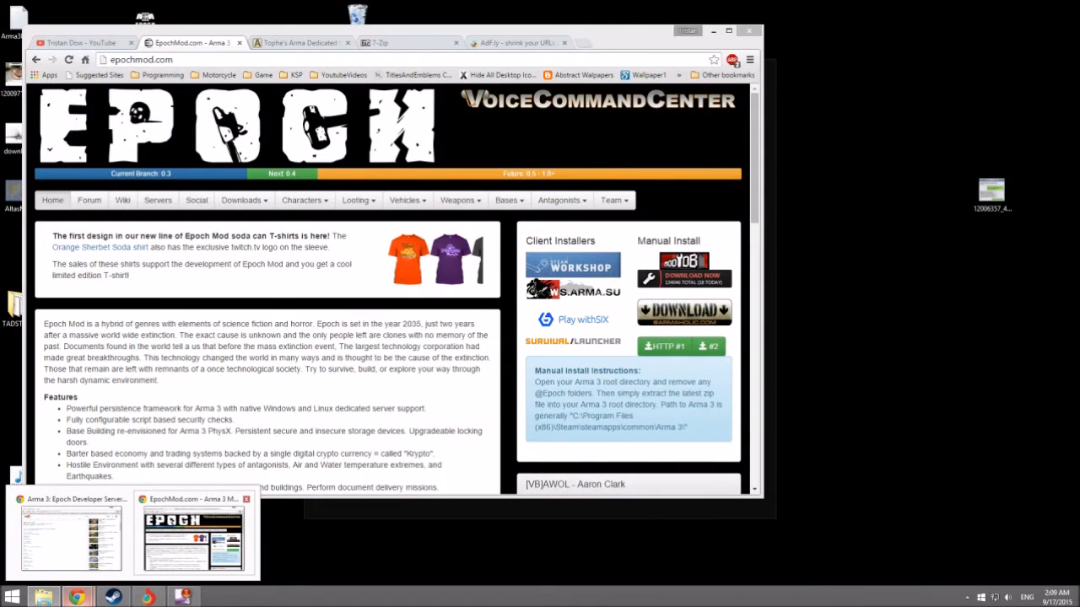
- Search 'notepad++' in a new Chrome tab, open the Notepad++ Home page, then minimise Chrome
left_click(194, 537)
left_click(583, 43)
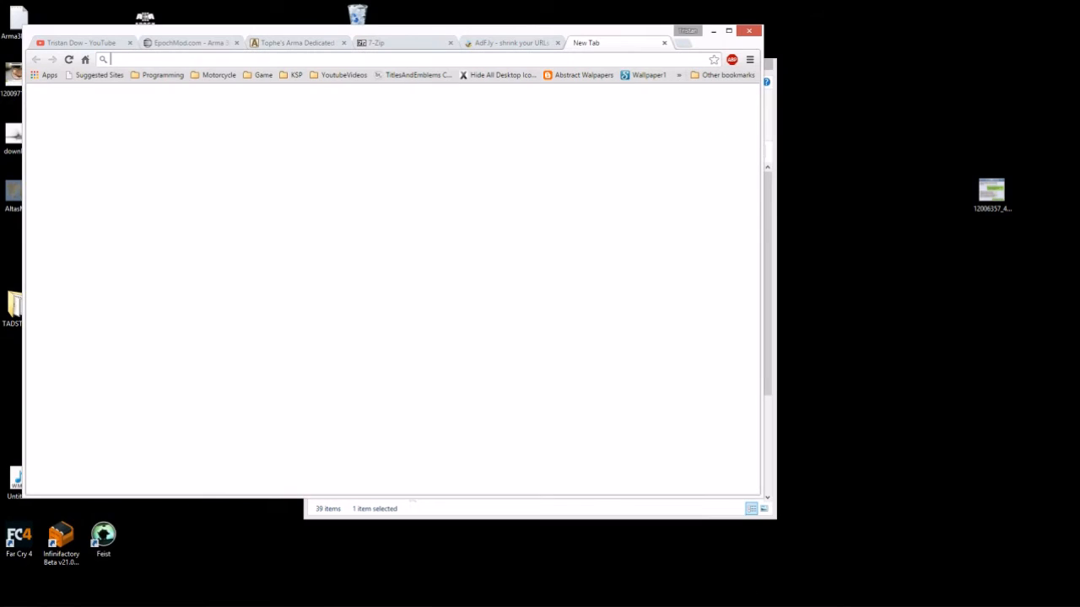
type("notepad++")
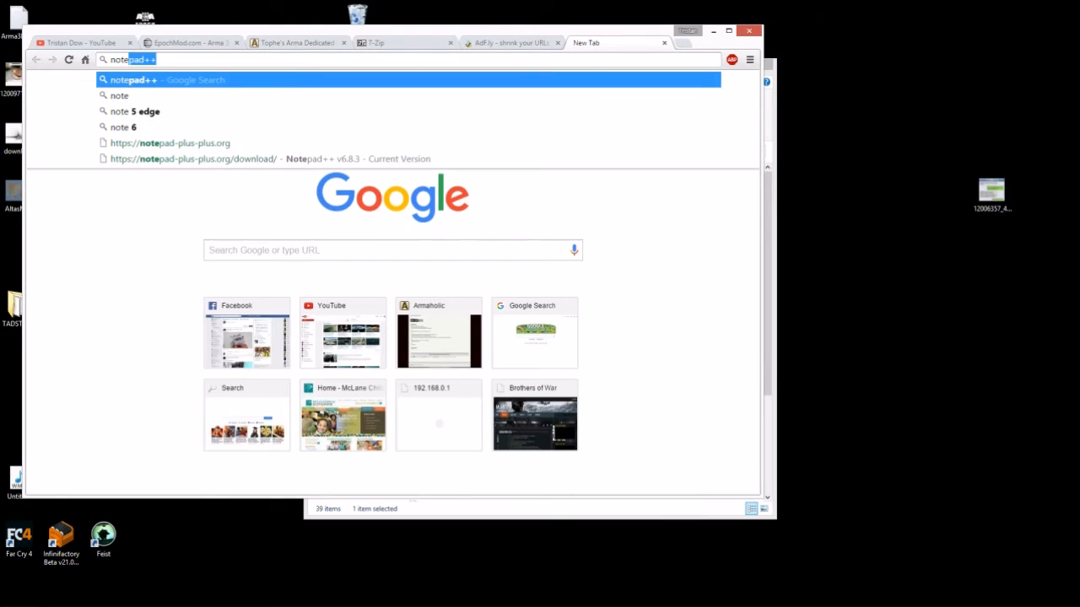
key("Return")
left_click(142, 186)
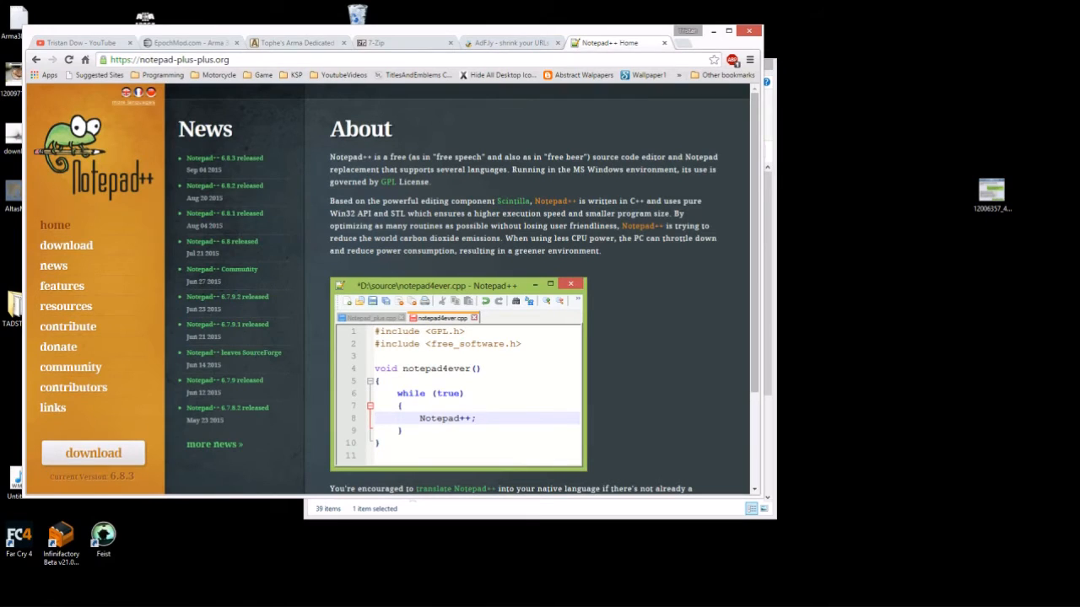
left_click(713, 30)
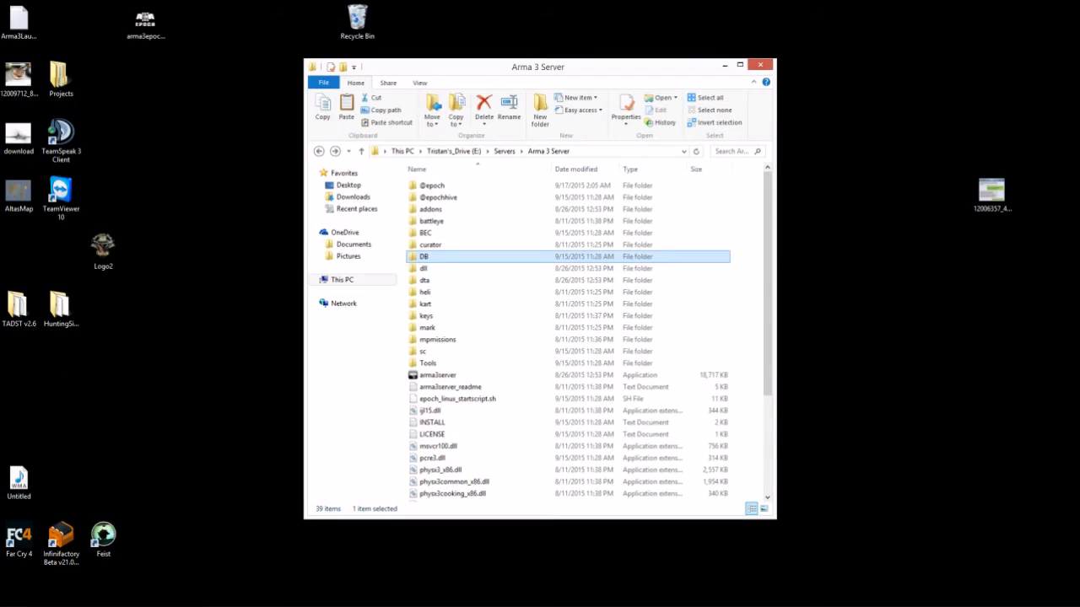
left_click_drag(557, 67, 442, 45)
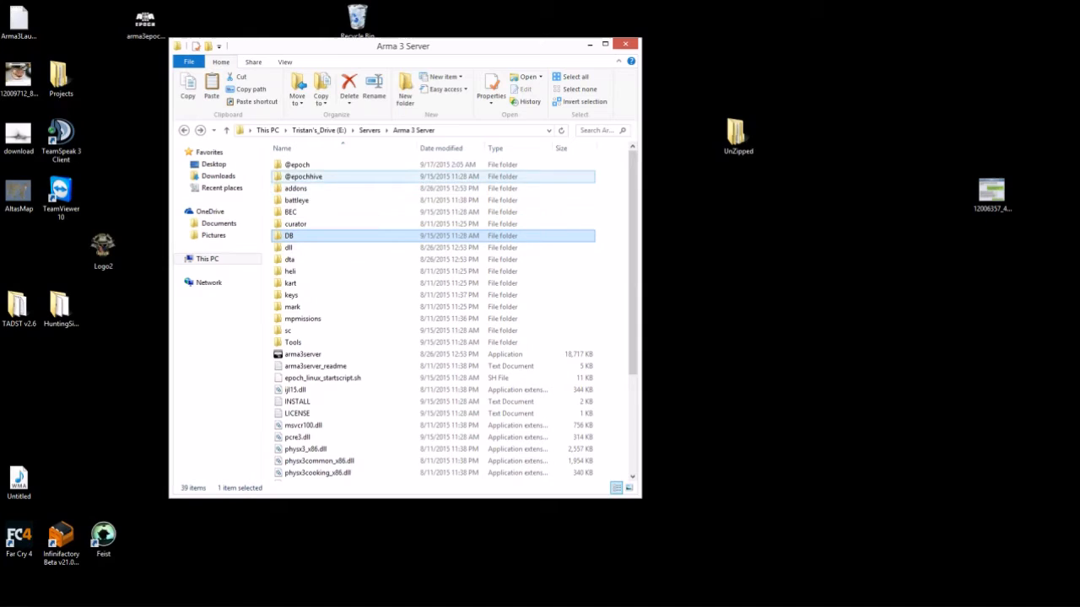
double_click(303, 176)
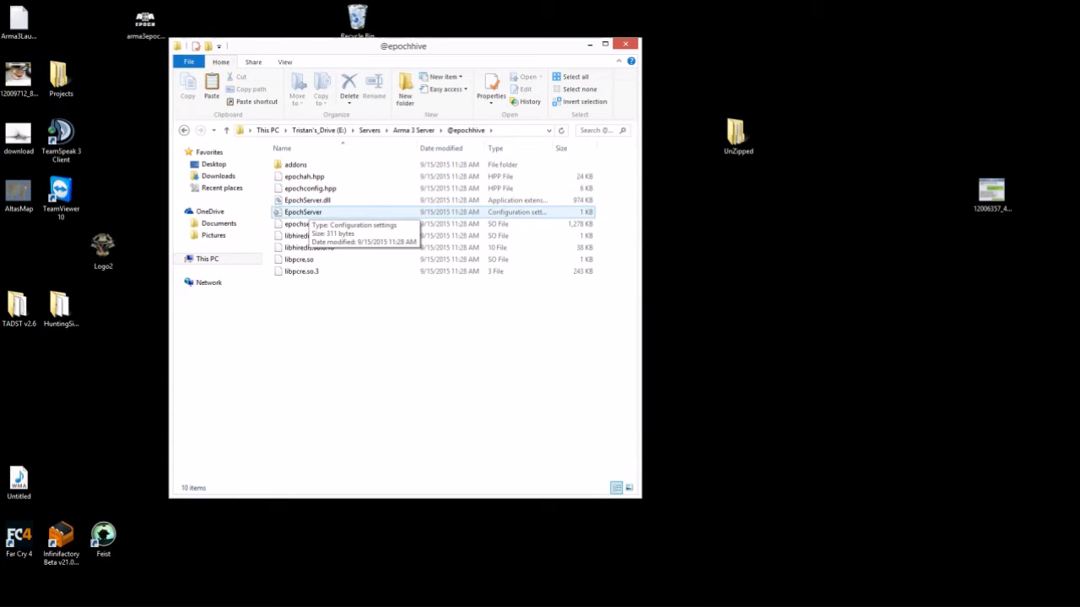
right_click(306, 212)
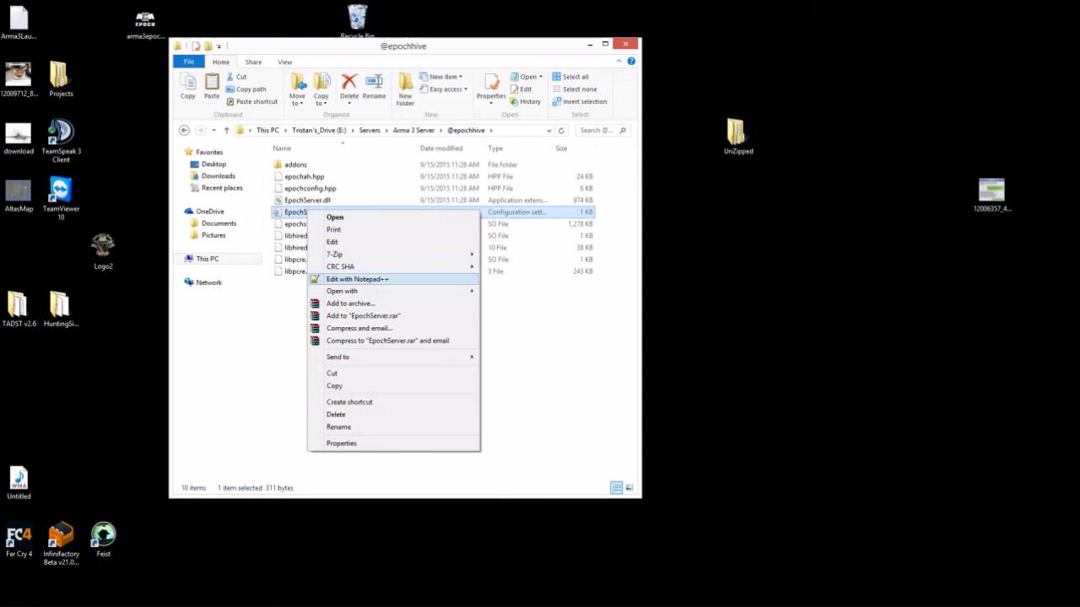
left_click(356, 278)
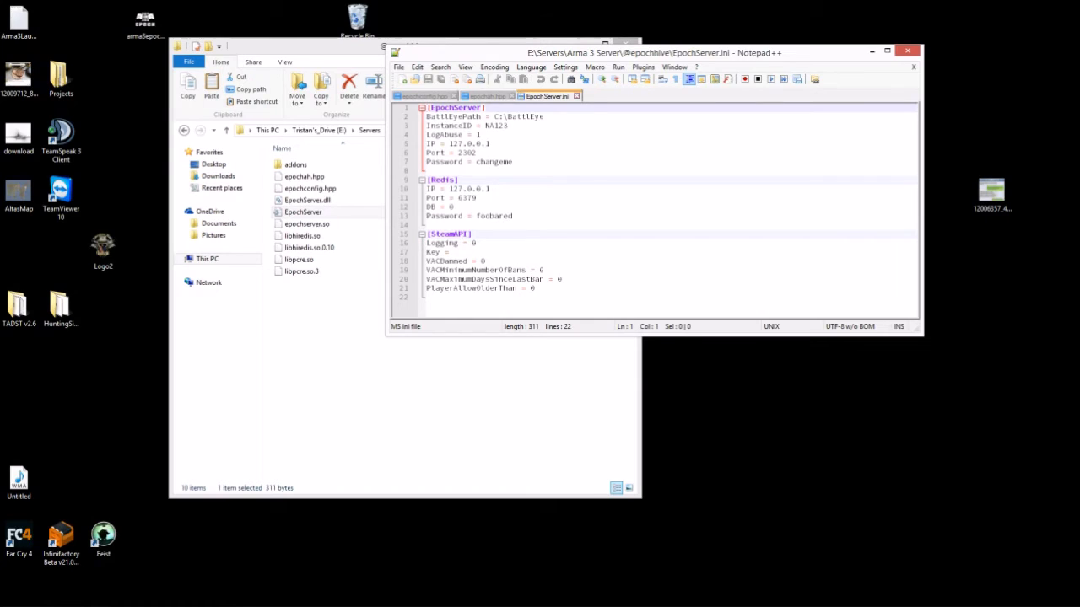
- Place Explorer beside Notepad++, reopen EpochServer.ini, and close the epochconfig.hpp and epochah.hpp tabs
left_click_drag(575, 53, 786, 83)
left_click_drag(514, 46, 424, 41)
left_click(93, 125)
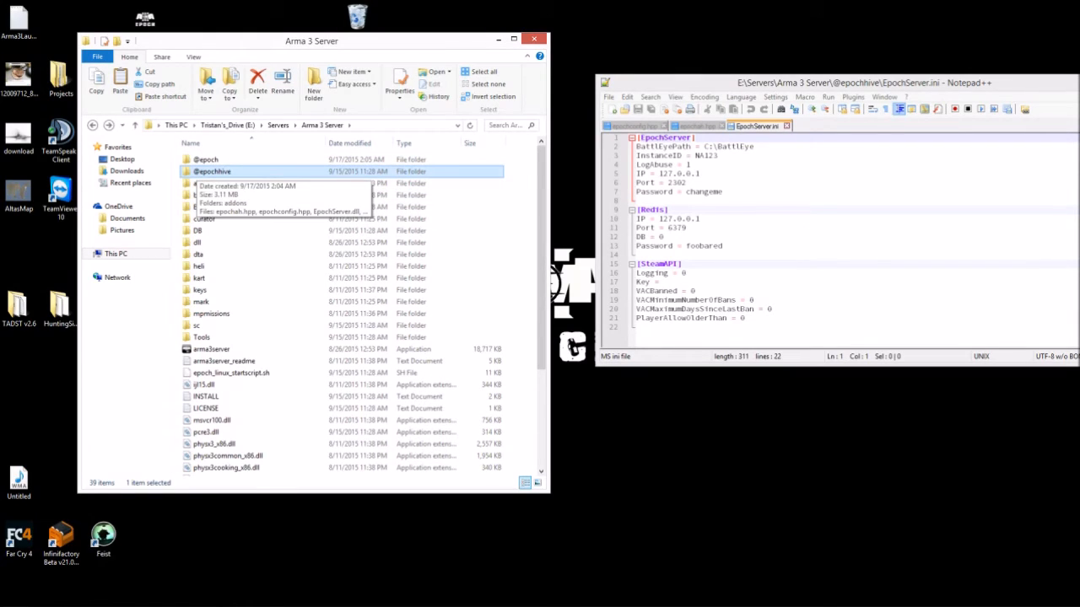
double_click(202, 172)
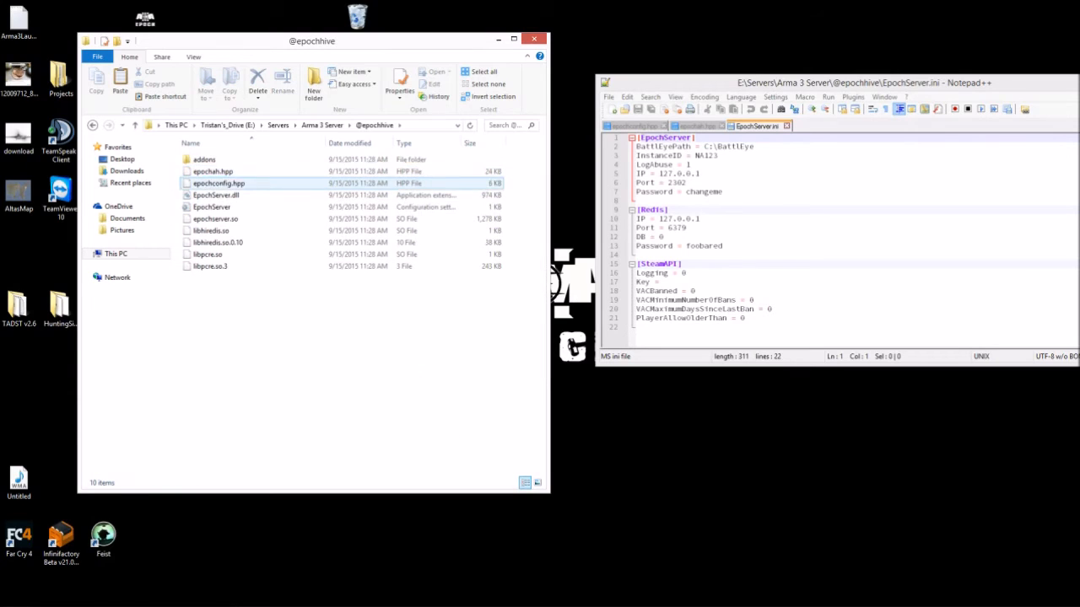
left_click(212, 208)
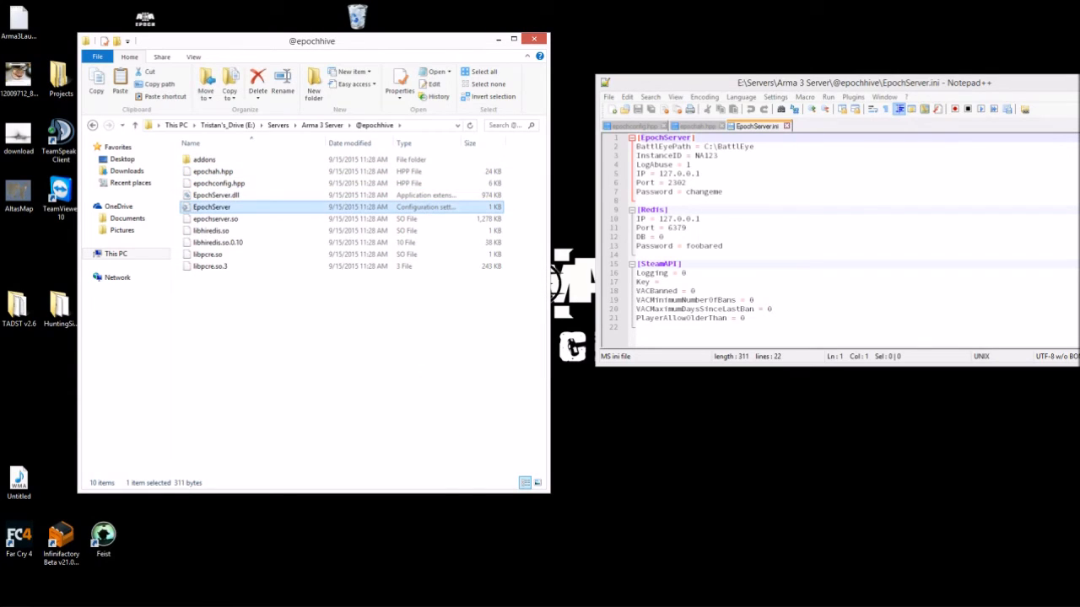
right_click(199, 208)
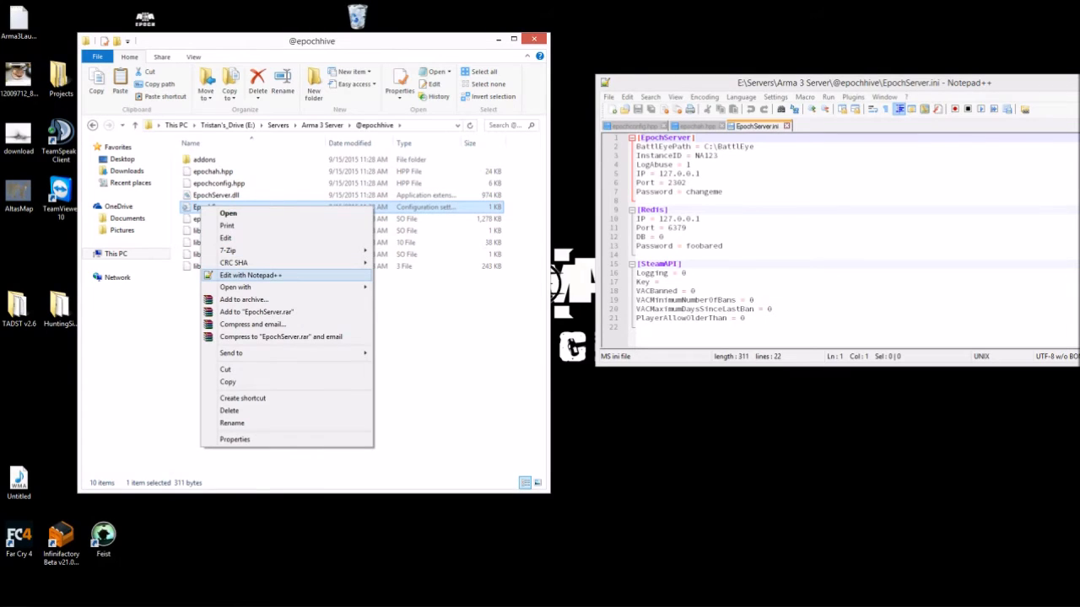
left_click(664, 125)
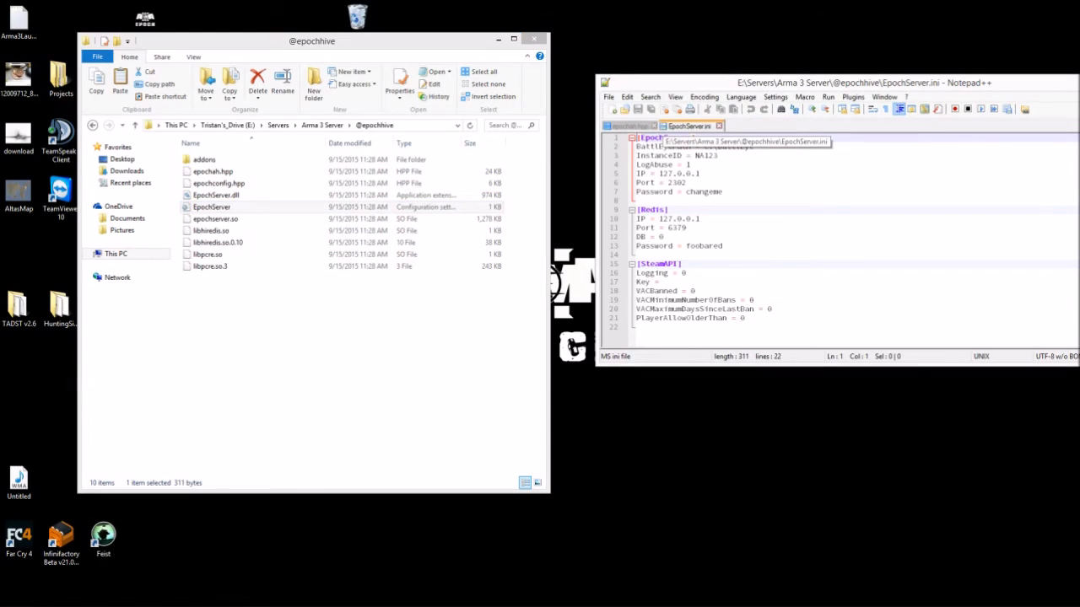
left_click(654, 125)
left_click_drag(658, 83, 617, 40)
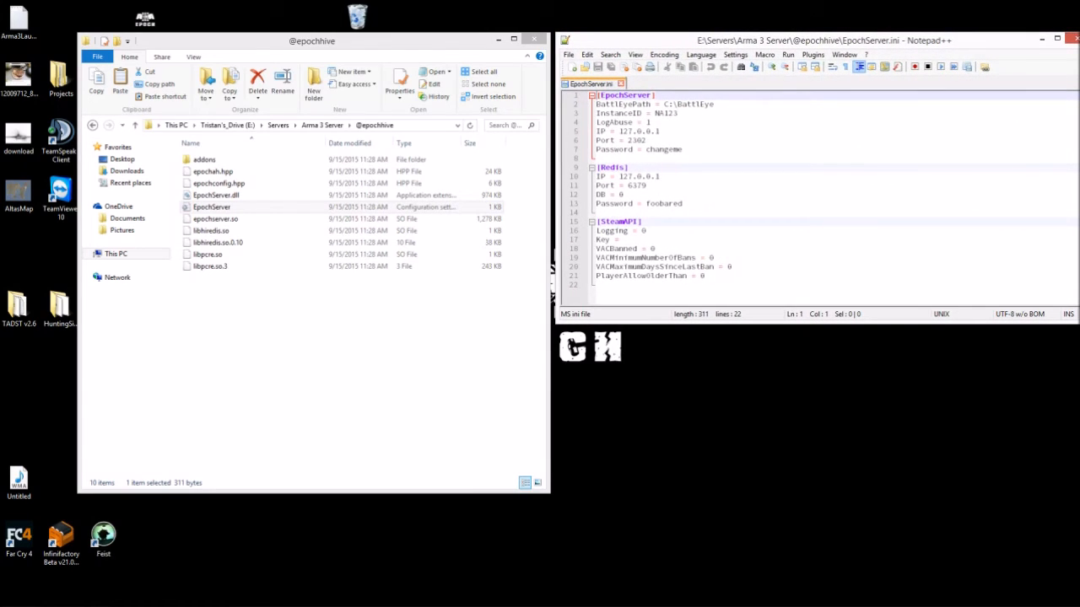
left_click(604, 168)
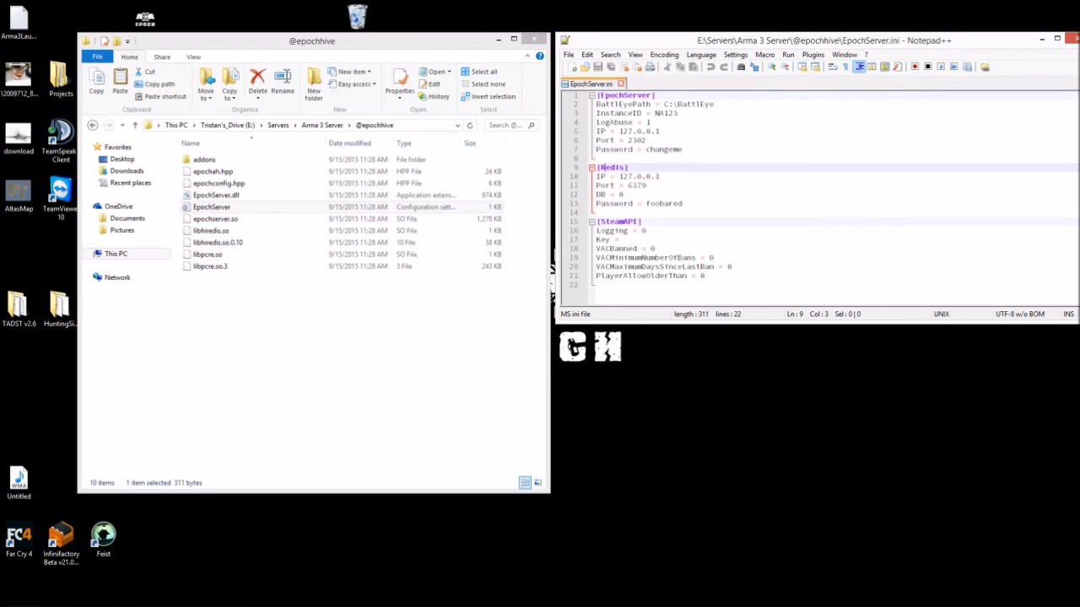
- Replace the default Redis password on line 13 with a custom password; return Explorer to Arma 3 Server
double_click(663, 204)
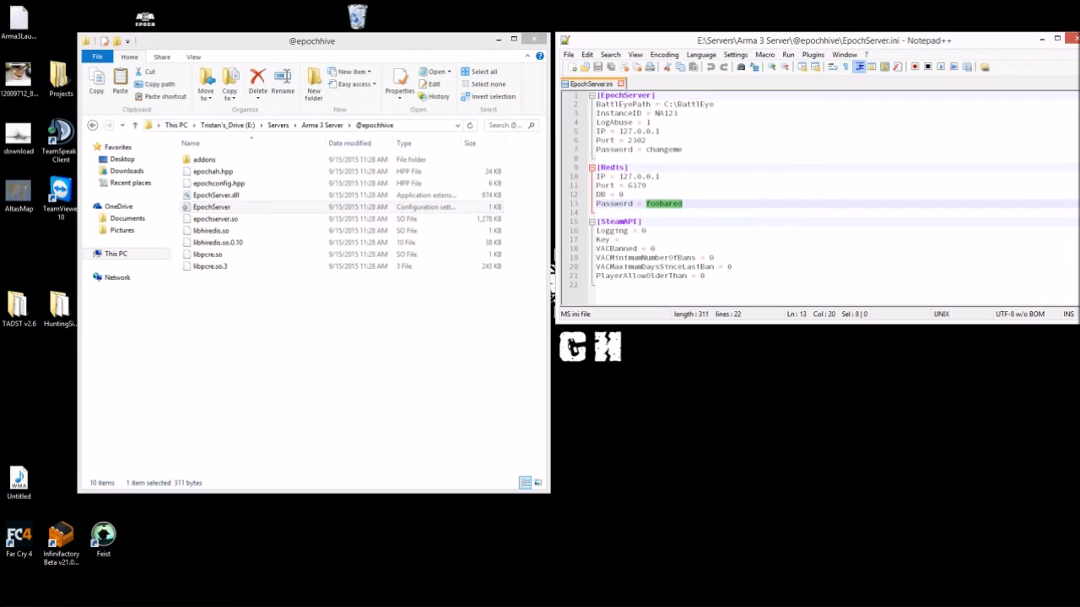
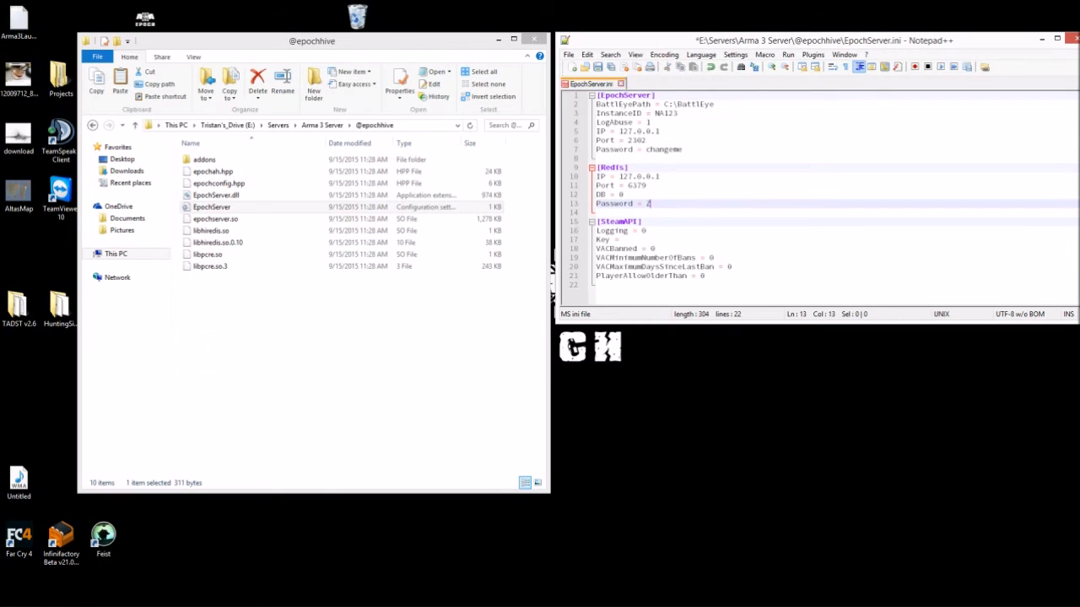
left_click(690, 105)
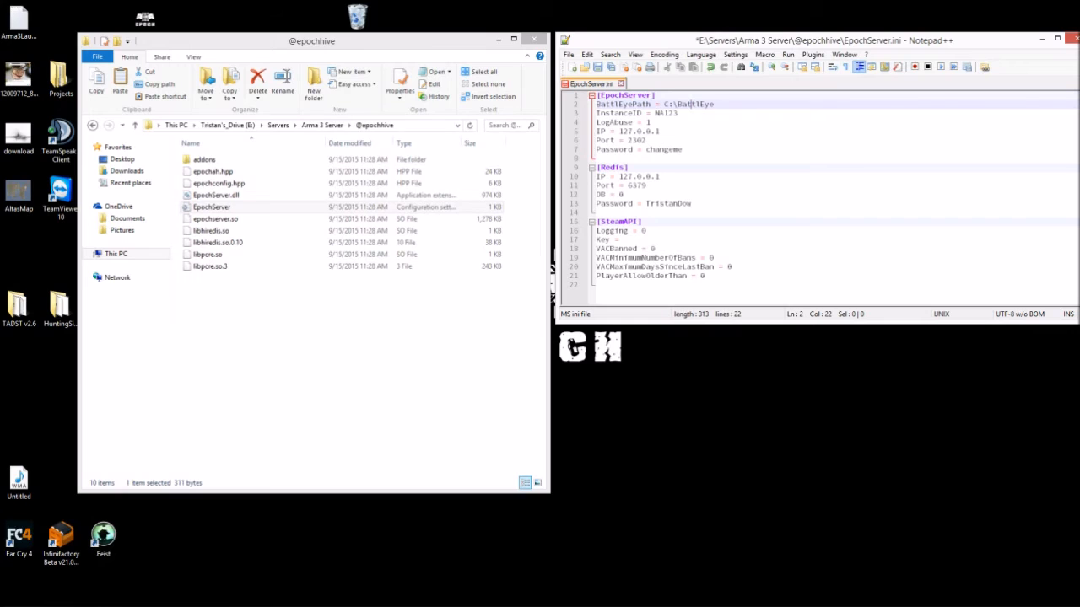
left_click(92, 125)
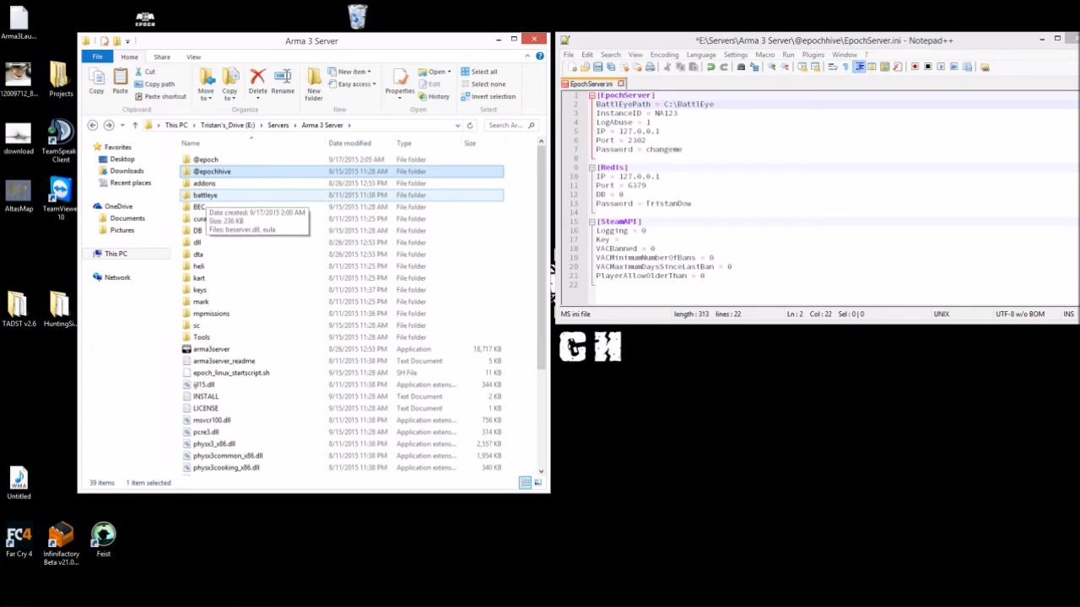
- Copy the path of the sc\battleye folder from the Explorer address bar
left_click(205, 195)
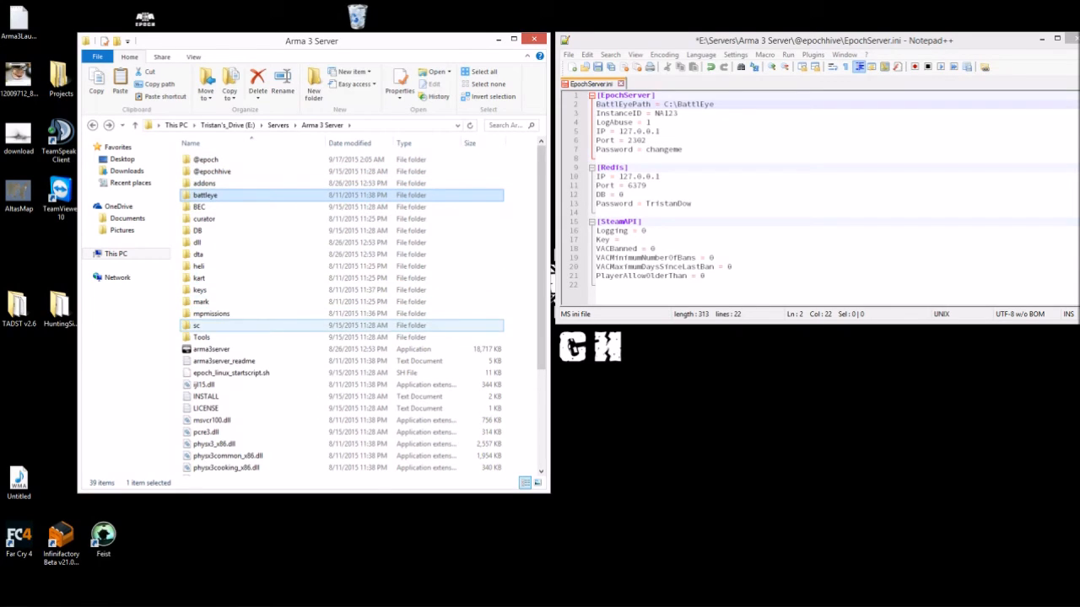
double_click(197, 325)
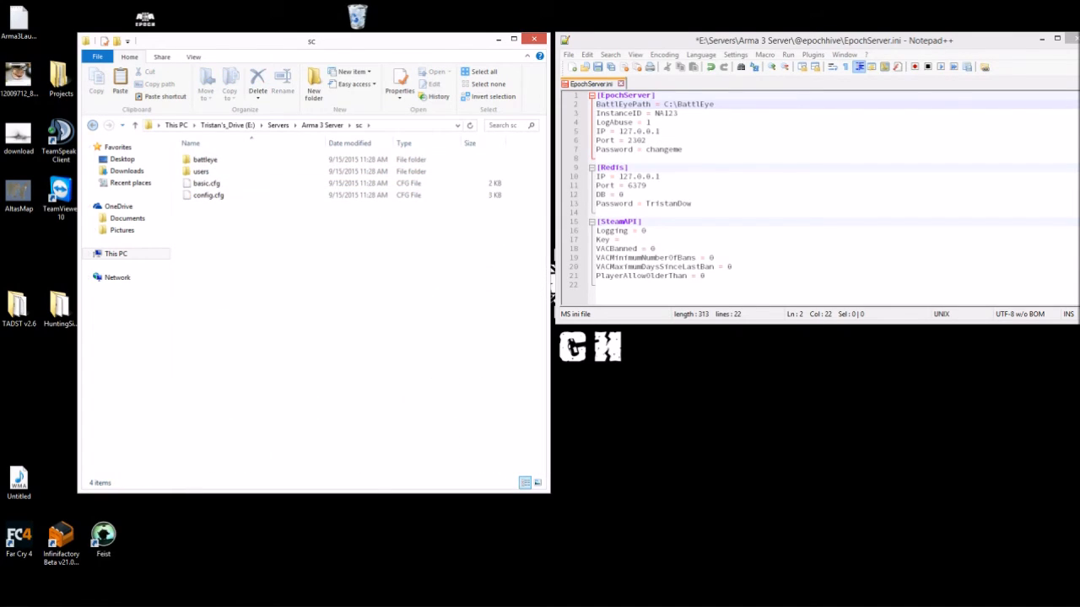
key("alt+Left")
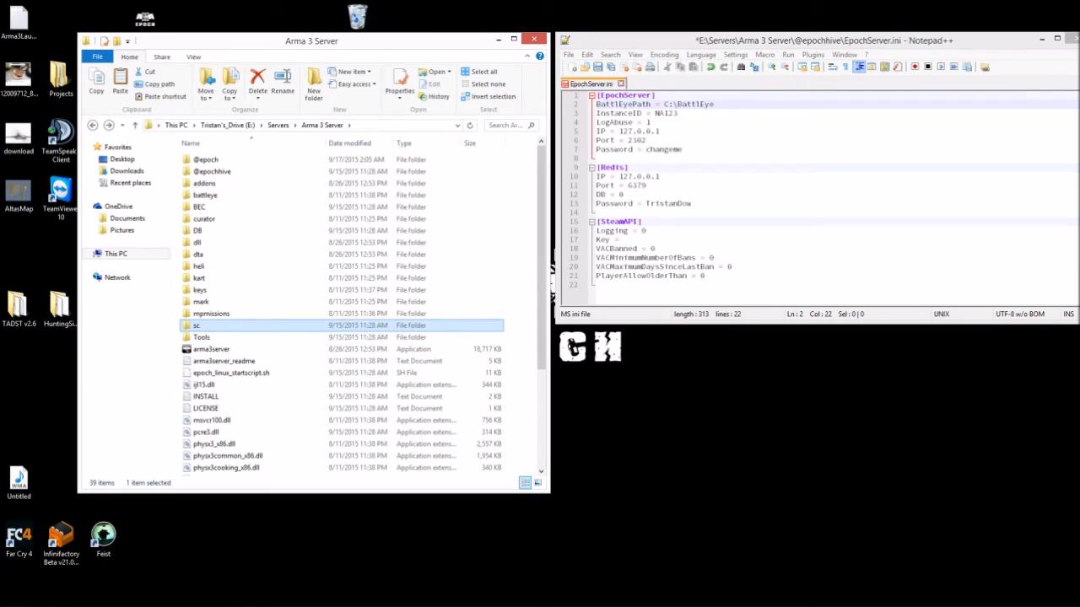
double_click(203, 328)
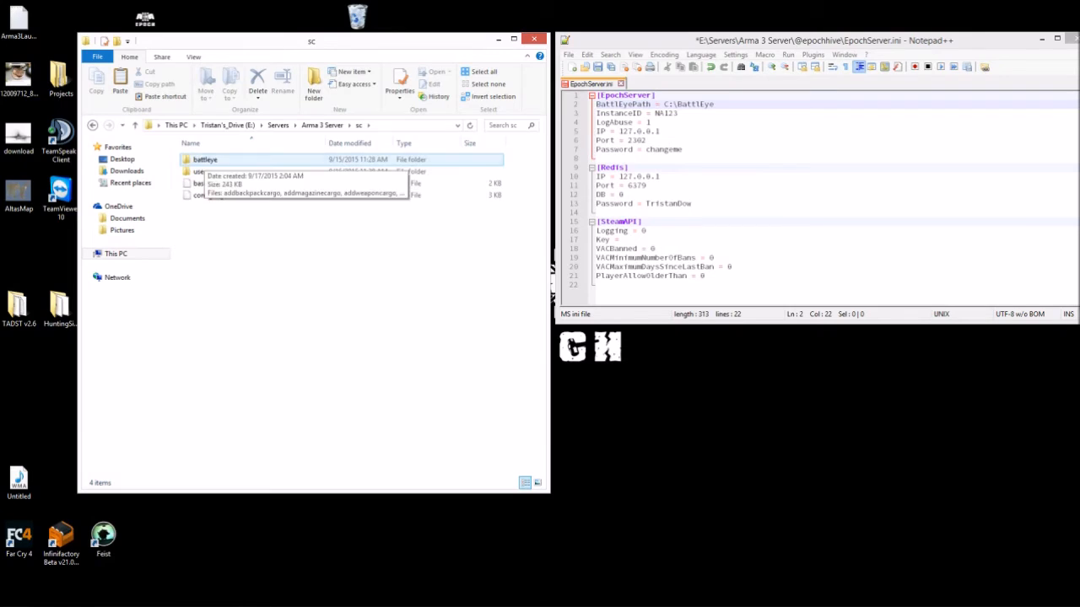
double_click(205, 159)
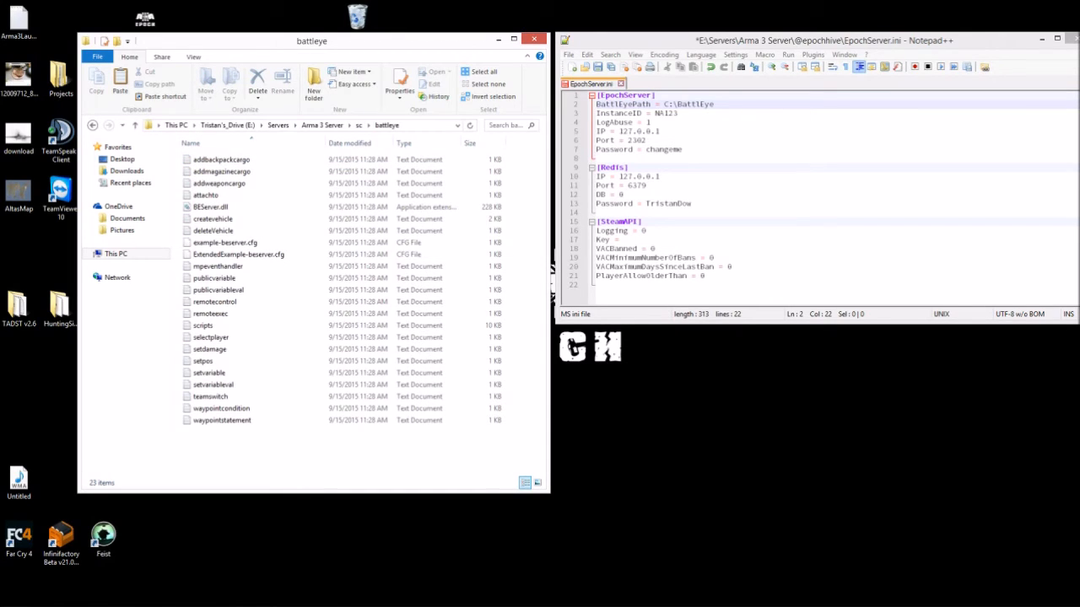
left_click(428, 126)
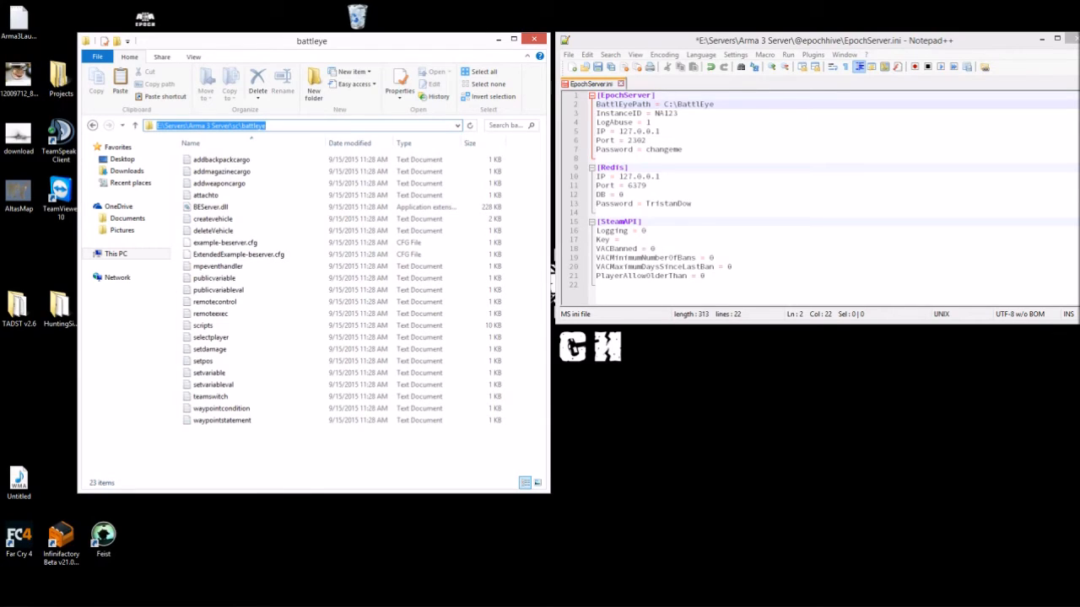
right_click(202, 128)
left_click(224, 163)
- Replace BattlEyePath's C:\BattlEye value with the copied path and save EpochServer.ini
left_click_drag(714, 105, 664, 104)
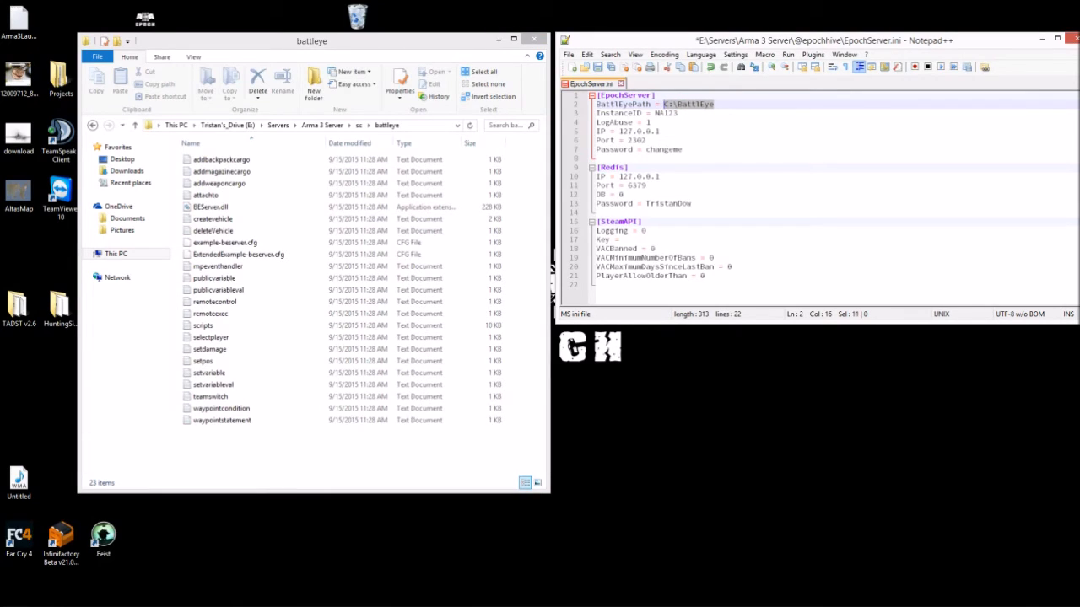
key("BackSpace")
key("ctrl+v")
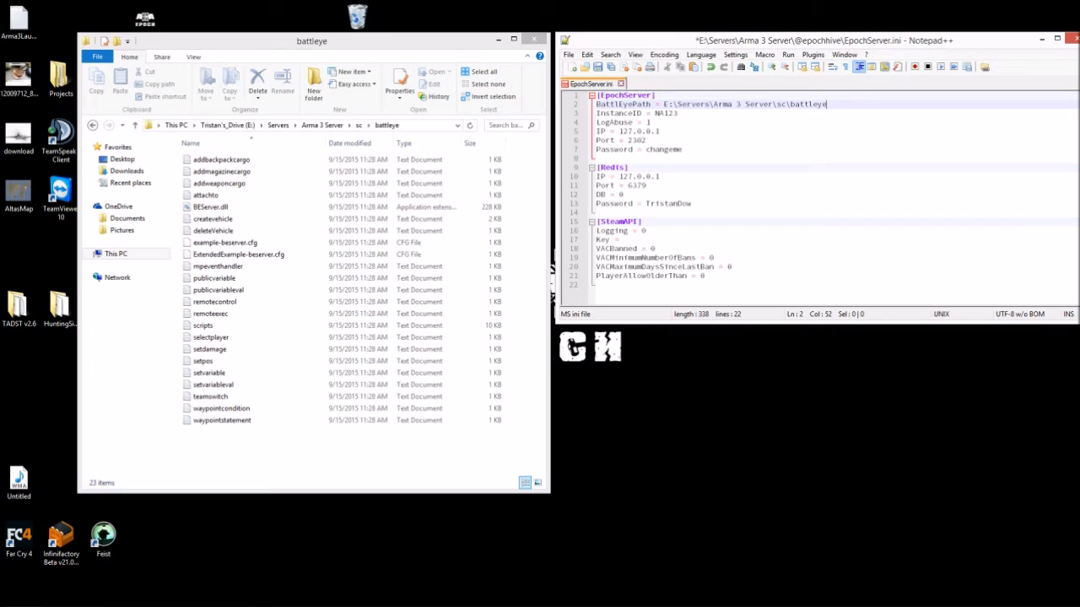
key("ctrl+s")
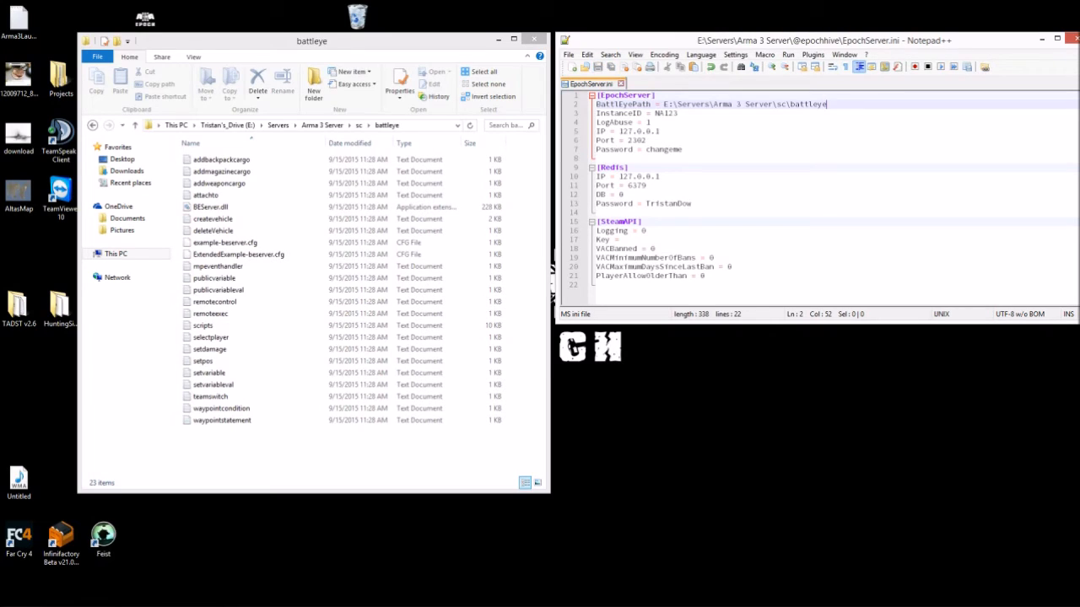
left_click(93, 125)
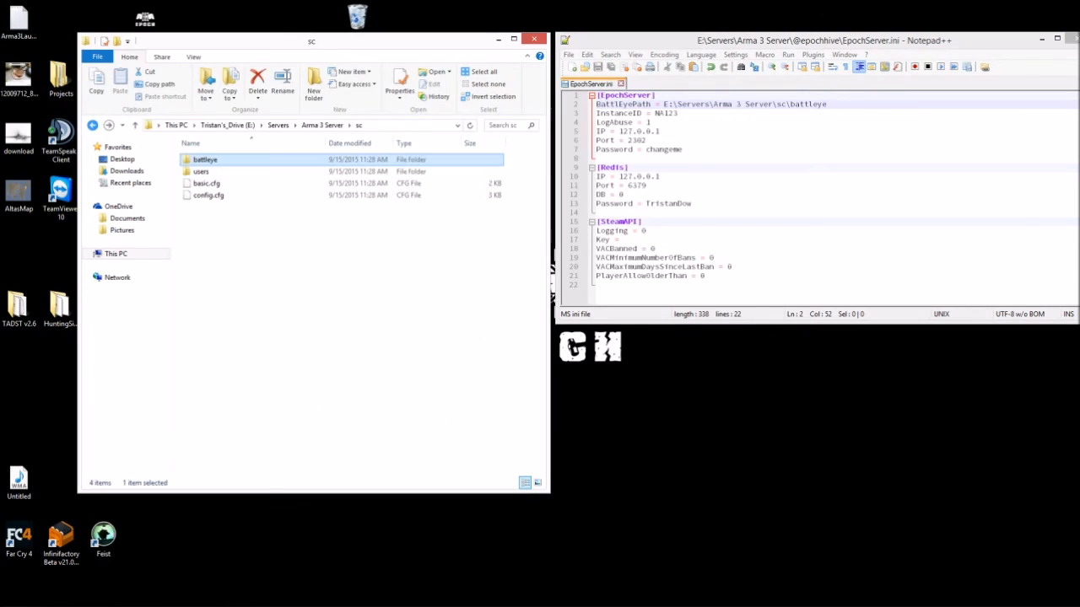
- Open redis.conf from the Arma 3 Server DB folder in Notepad++
left_click(93, 125)
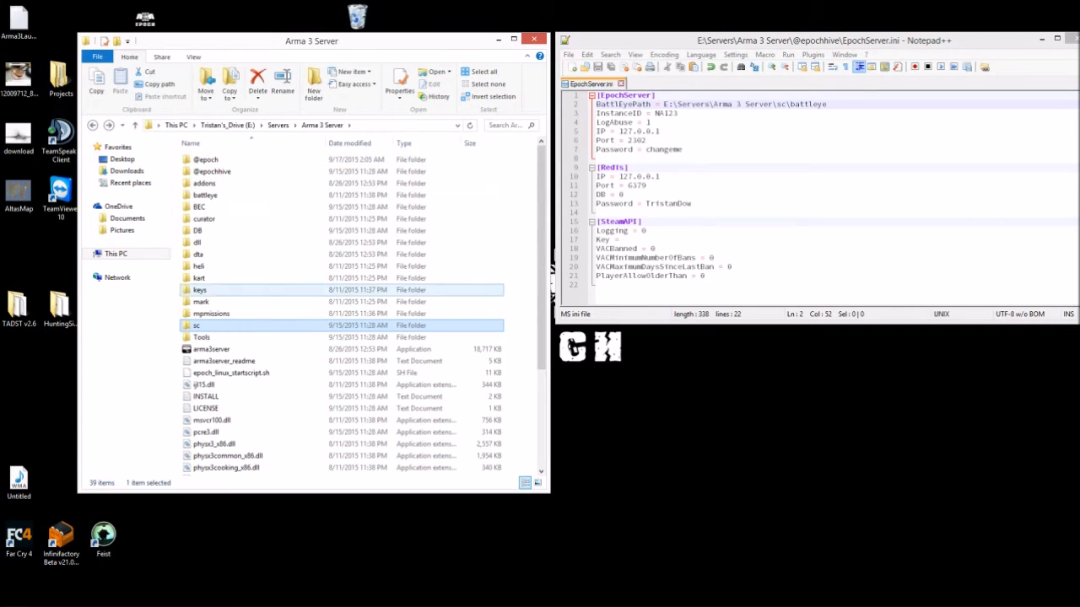
scroll(295, 376, "down", 4)
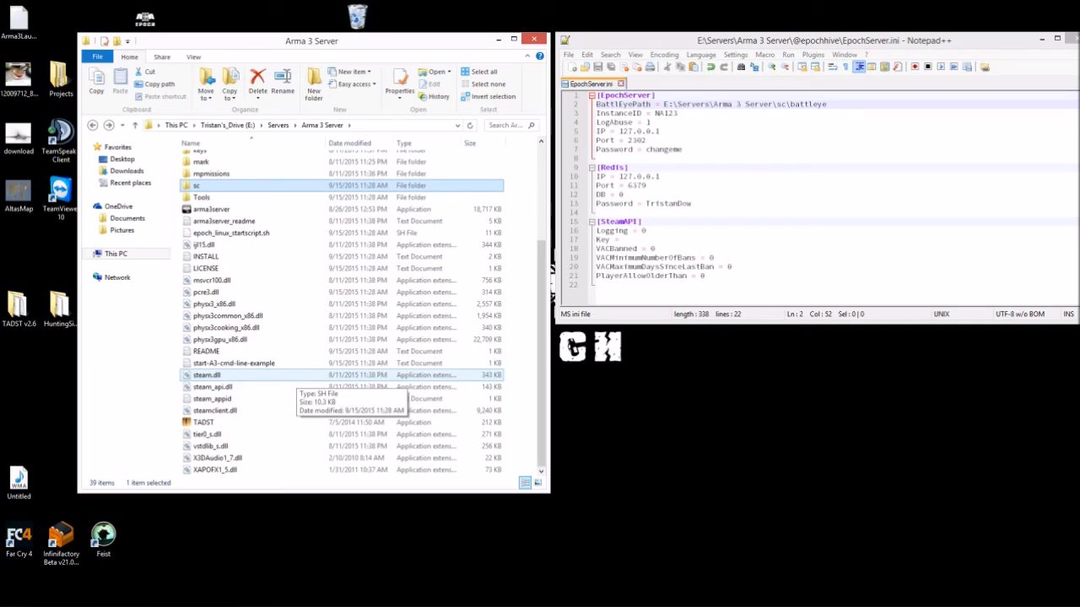
scroll(270, 413, "up", 4)
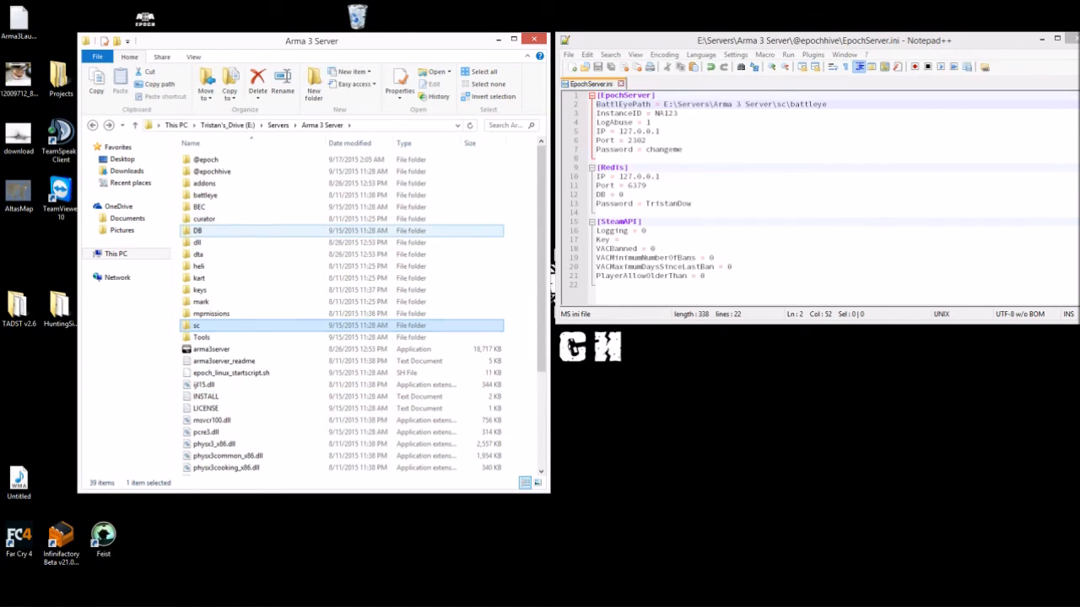
double_click(199, 230)
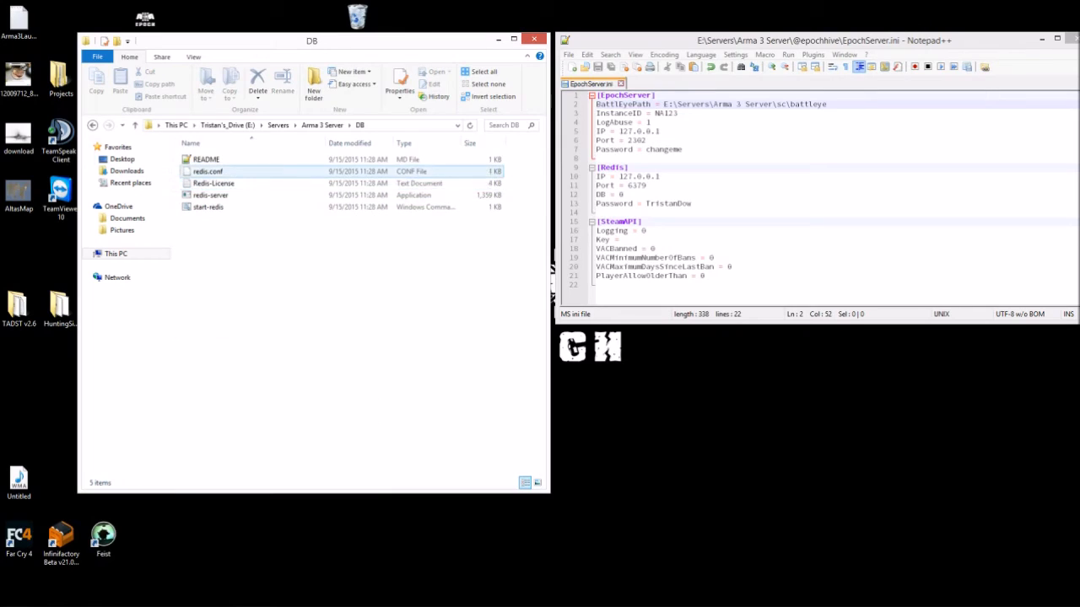
right_click(224, 175)
right_click(202, 173)
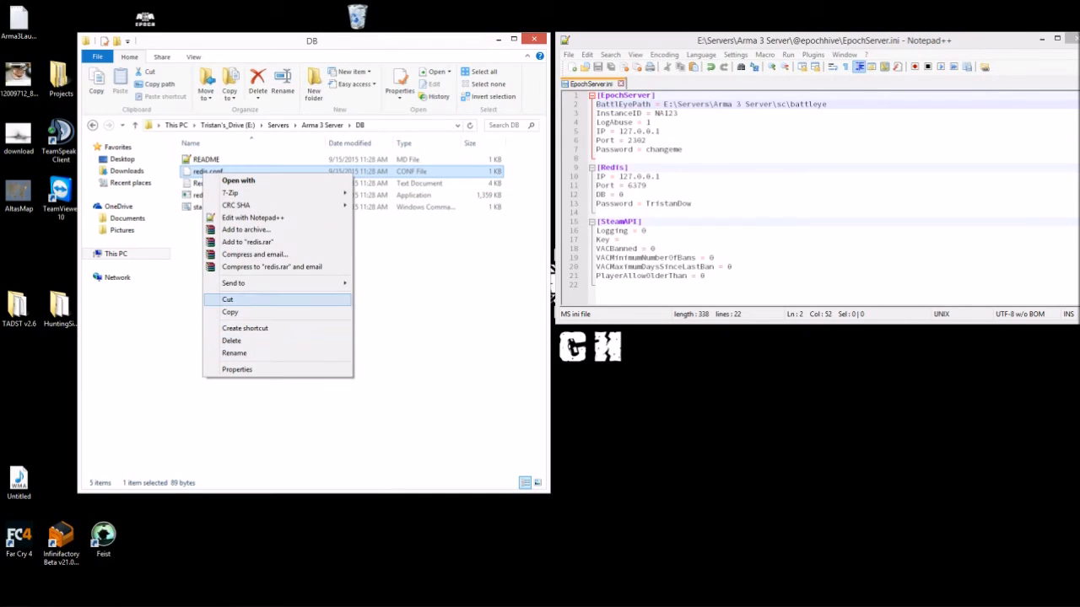
left_click(252, 218)
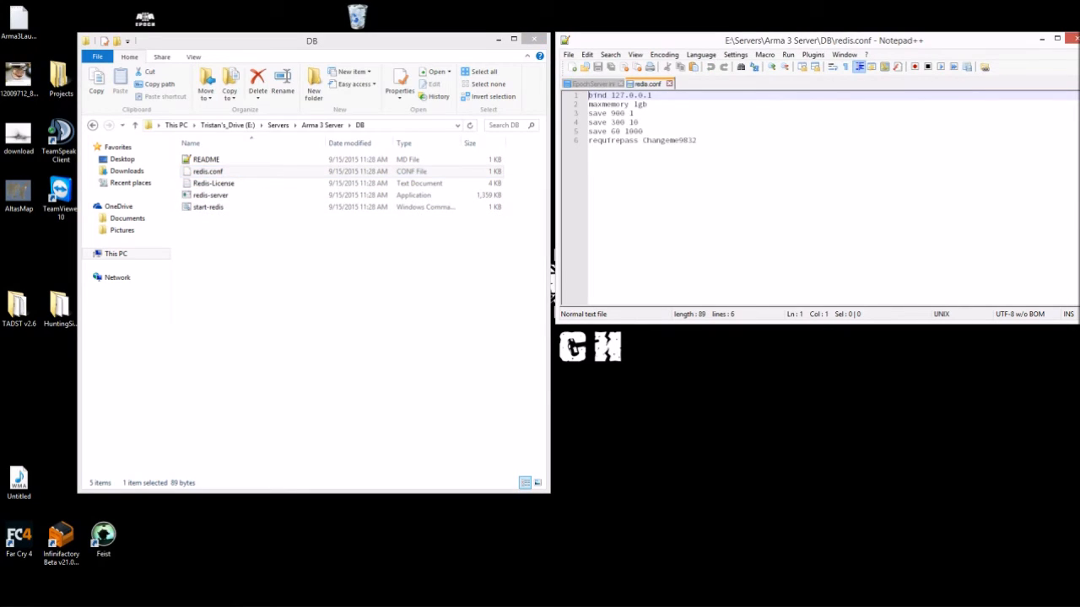
- Set redis.conf's requirepass on line 6 to the custom Redis password and save the file
left_click(93, 125)
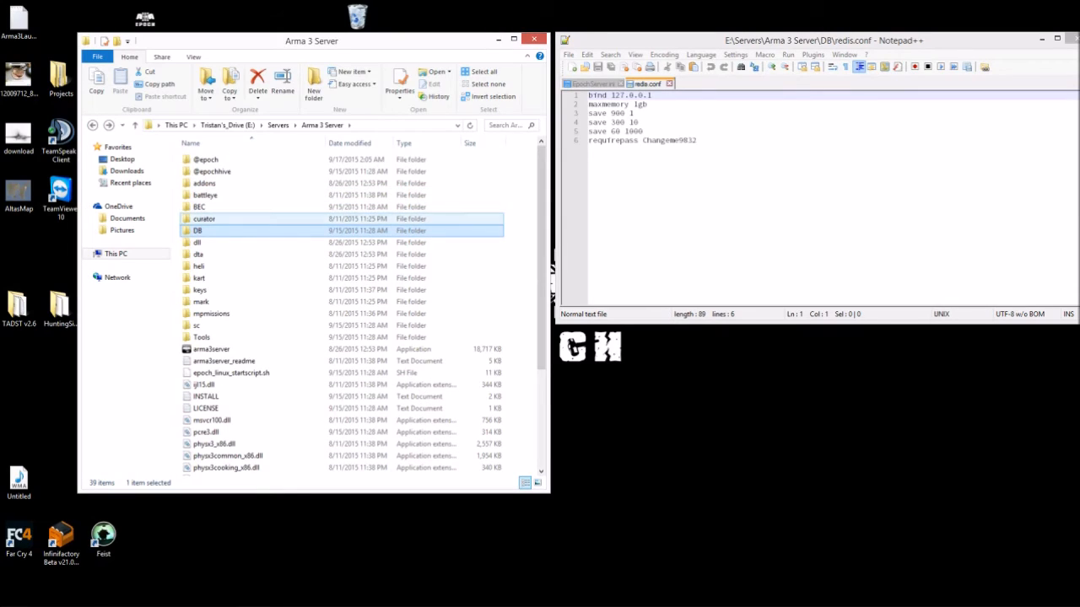
double_click(199, 231)
left_click(209, 172)
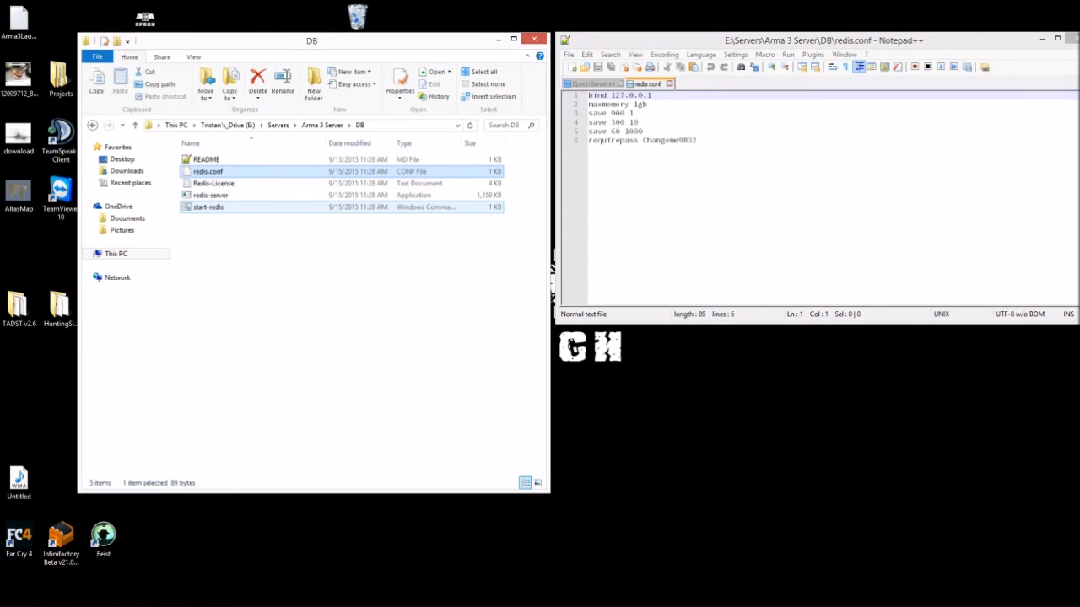
double_click(669, 141)
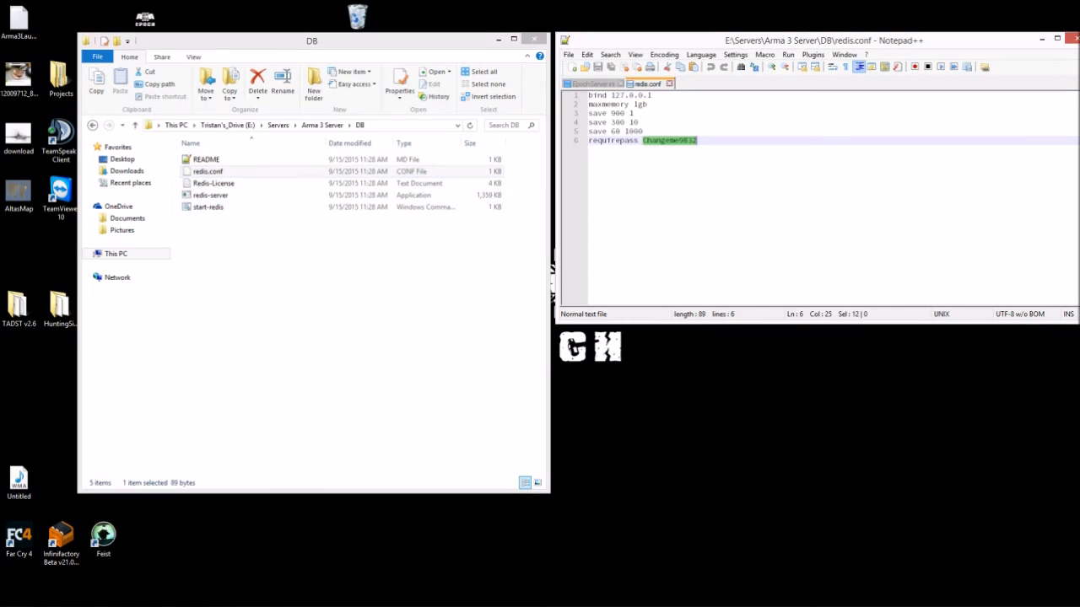
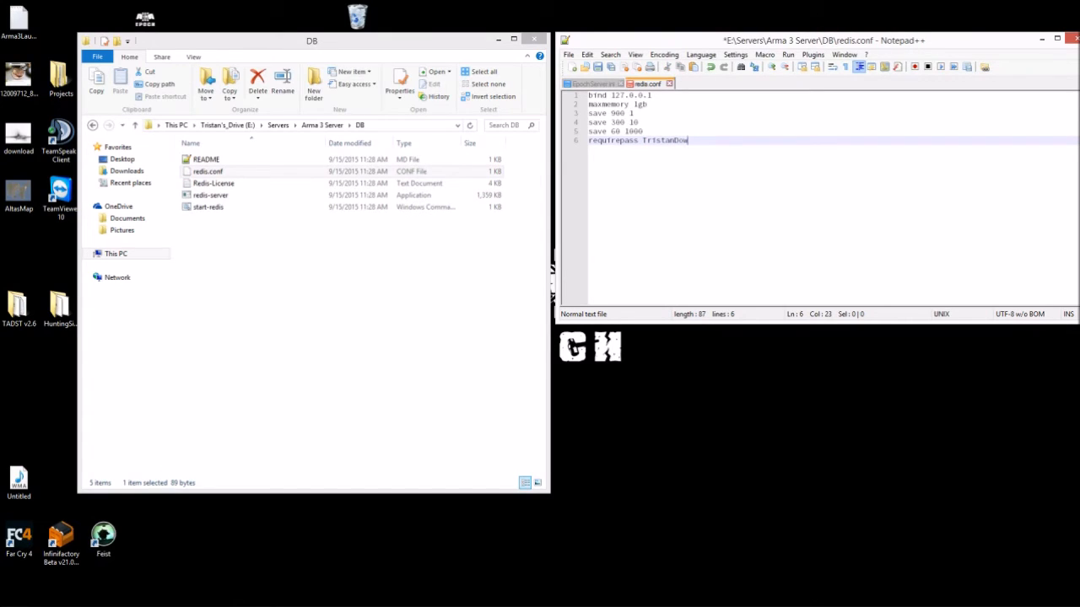
key("ctrl+s")
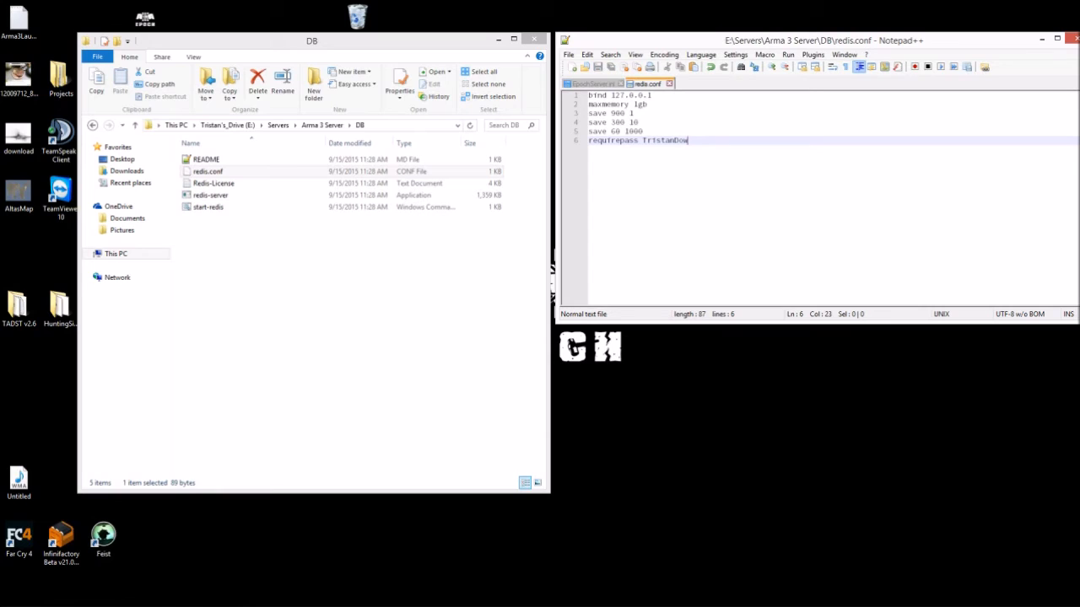
left_click(93, 125)
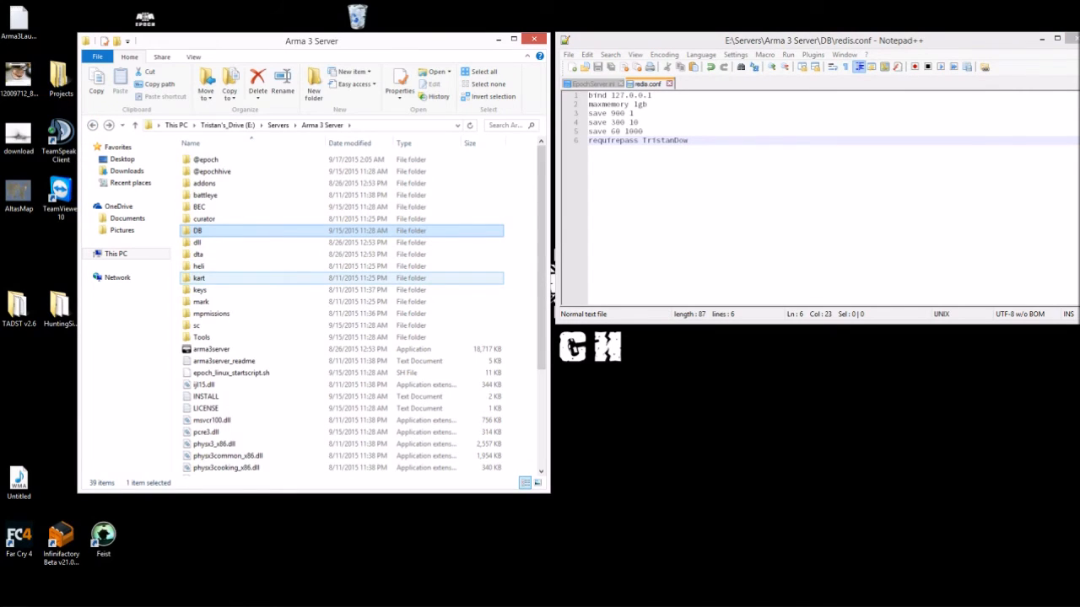
scroll(304, 278, "down", 2)
scroll(304, 283, "up", 2)
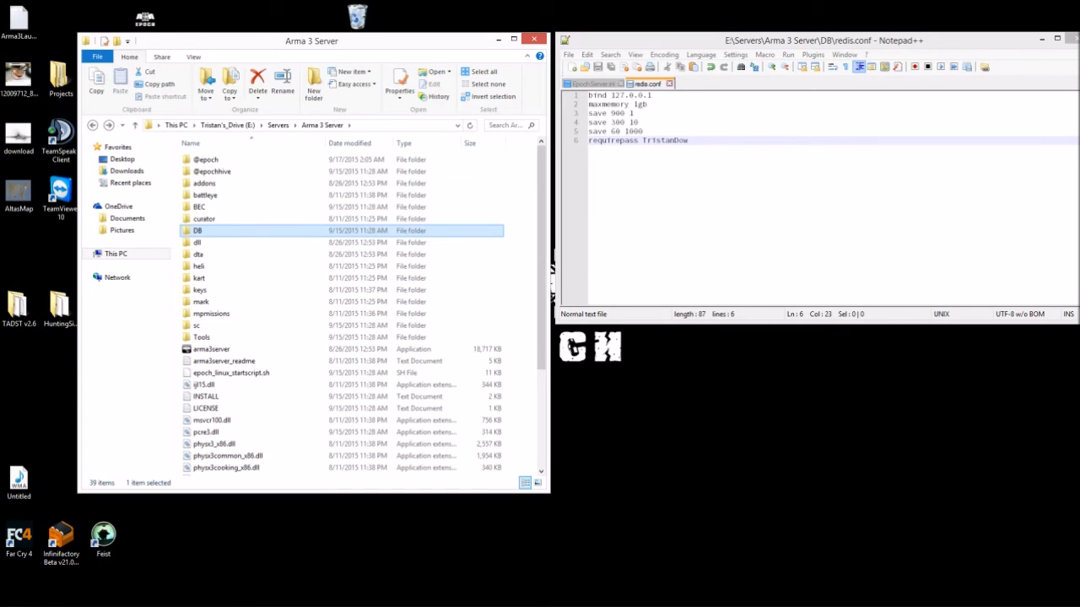
left_click_drag(283, 40, 261, 37)
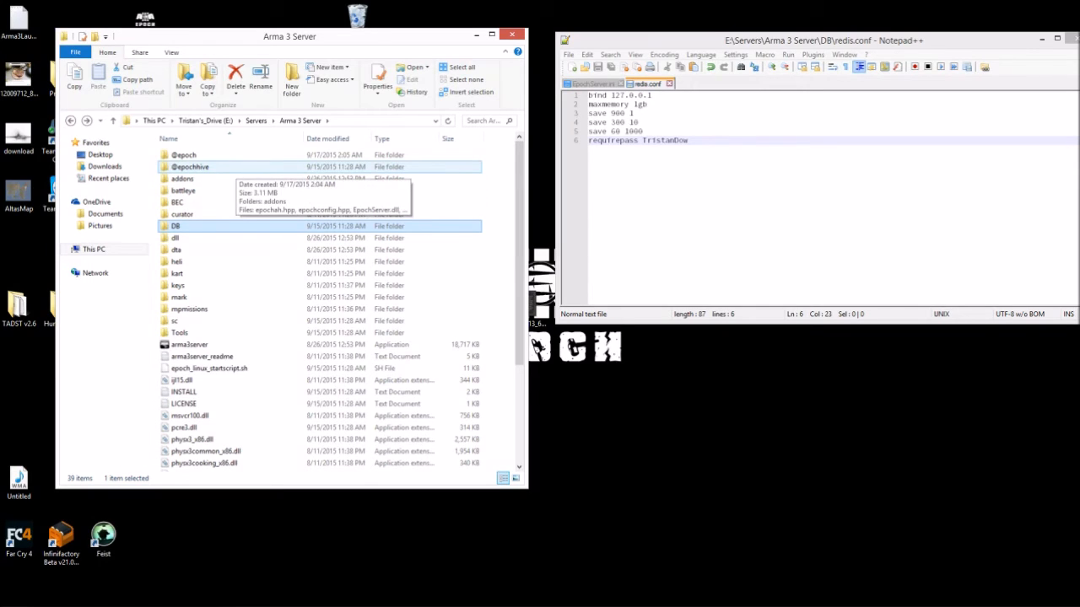
double_click(223, 168)
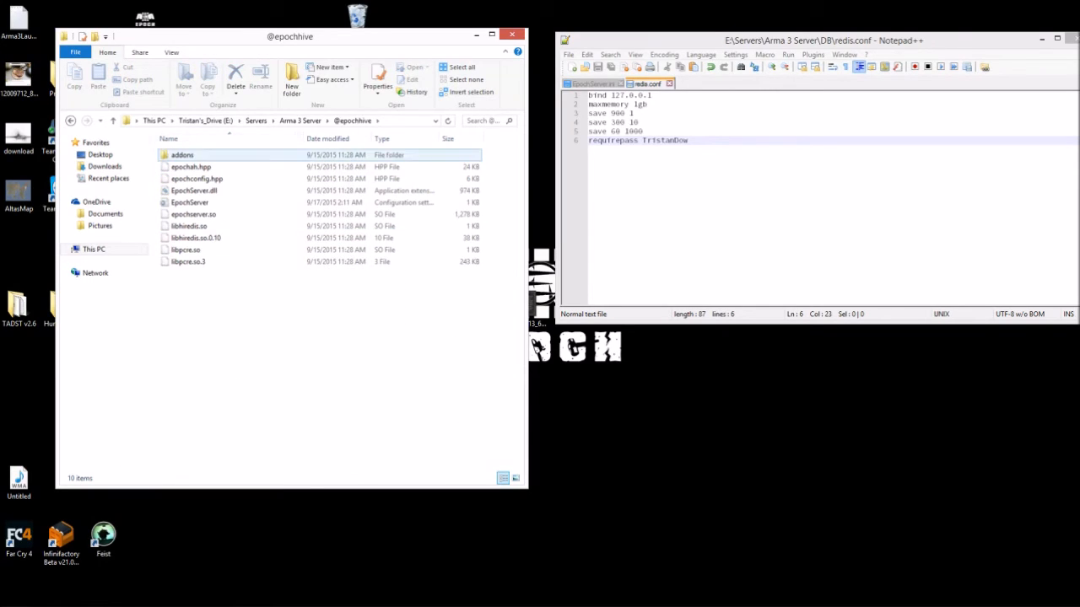
left_click(215, 167)
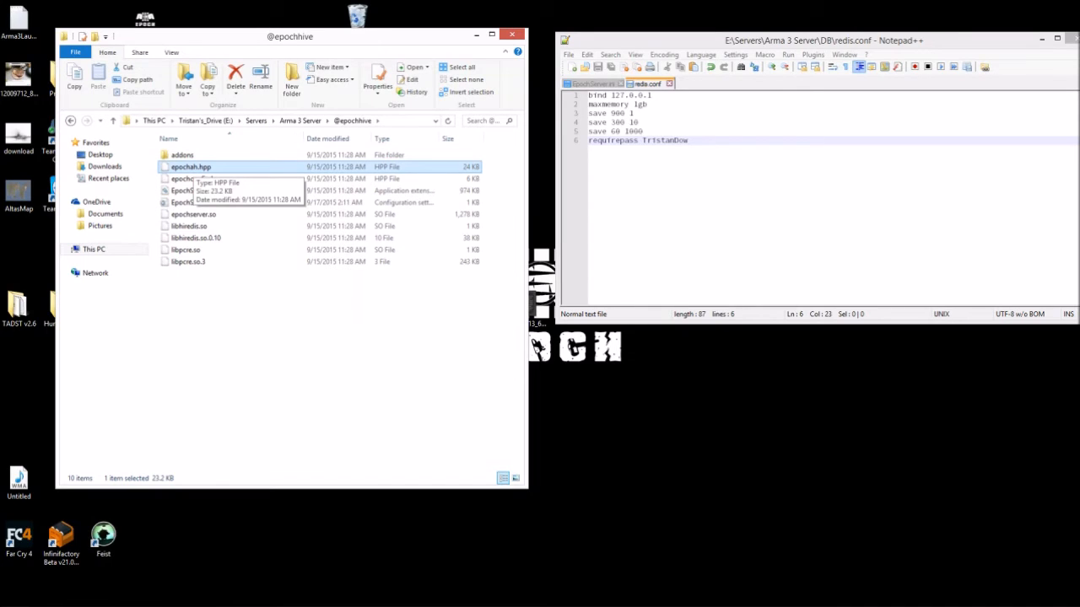
right_click(189, 167)
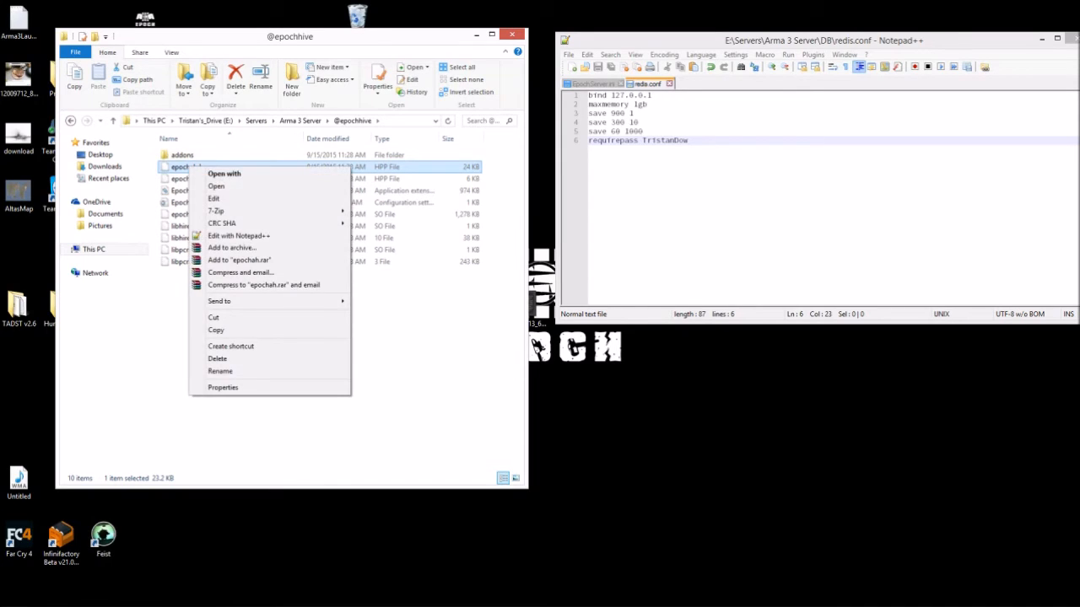
- Open epochah.hpp in Notepad++ at its adminMenu lines, then return to the Chrome Notepad++ Home window
left_click(238, 236)
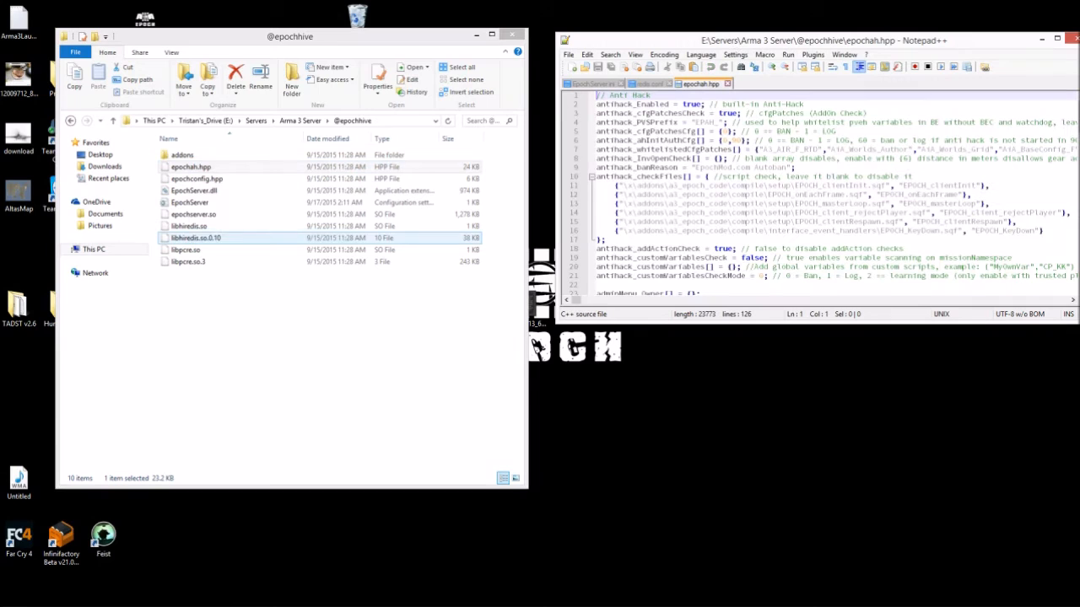
left_click_drag(650, 56, 451, 109)
scroll(457, 261, "down", 7)
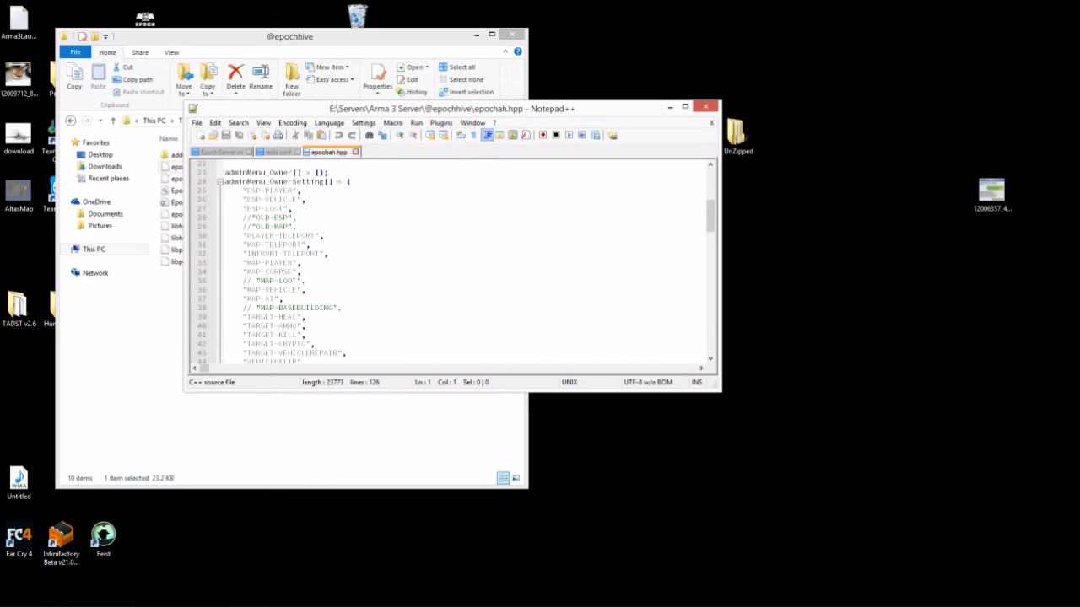
left_click(76, 597)
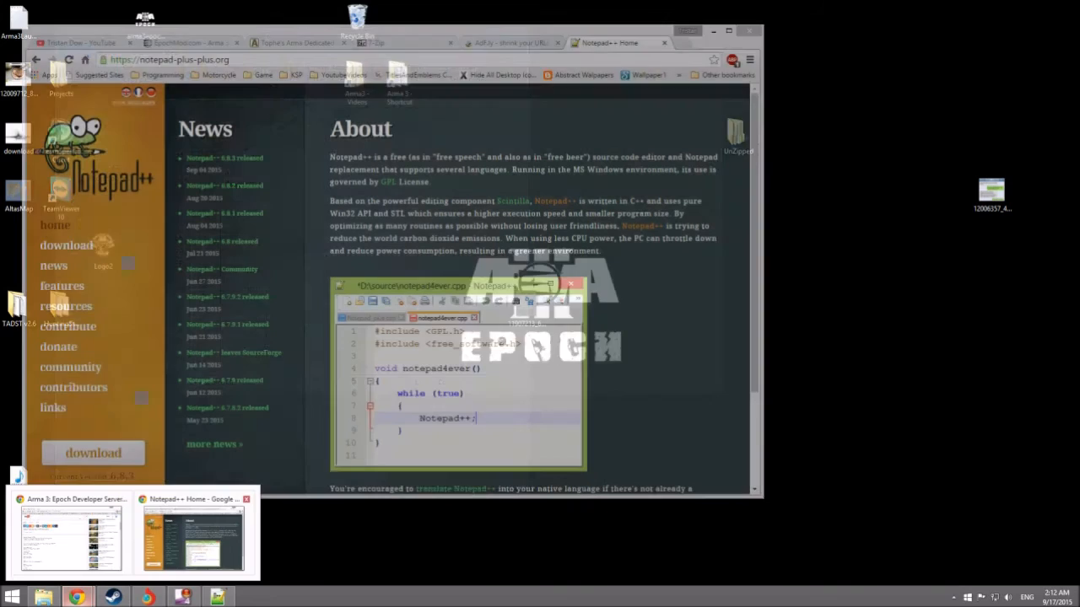
left_click(194, 538)
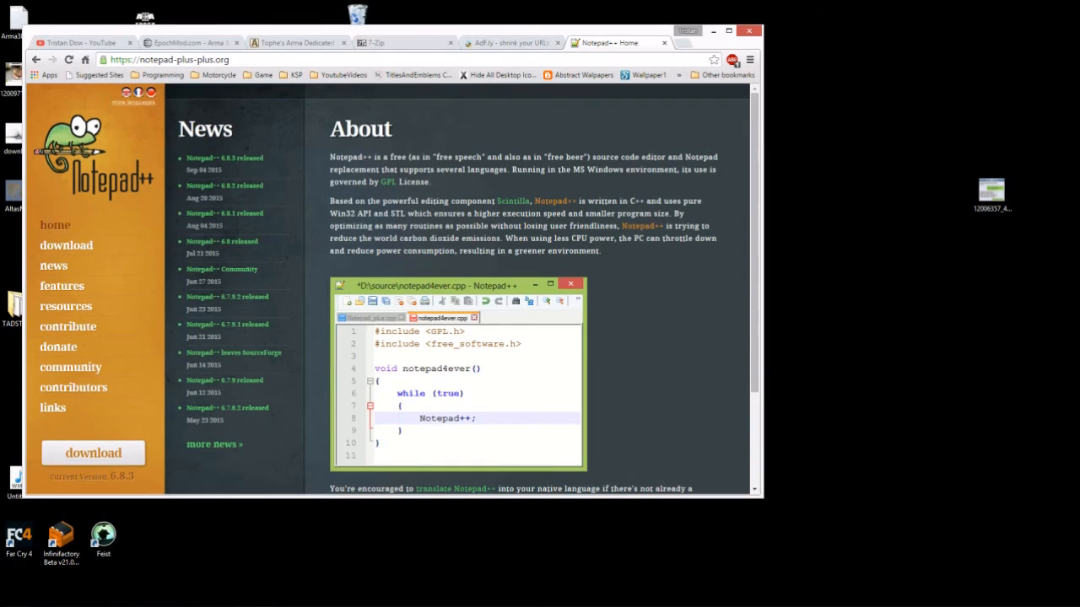
- Search Google for 'steamid' in a new tab
key("ctrl+t")
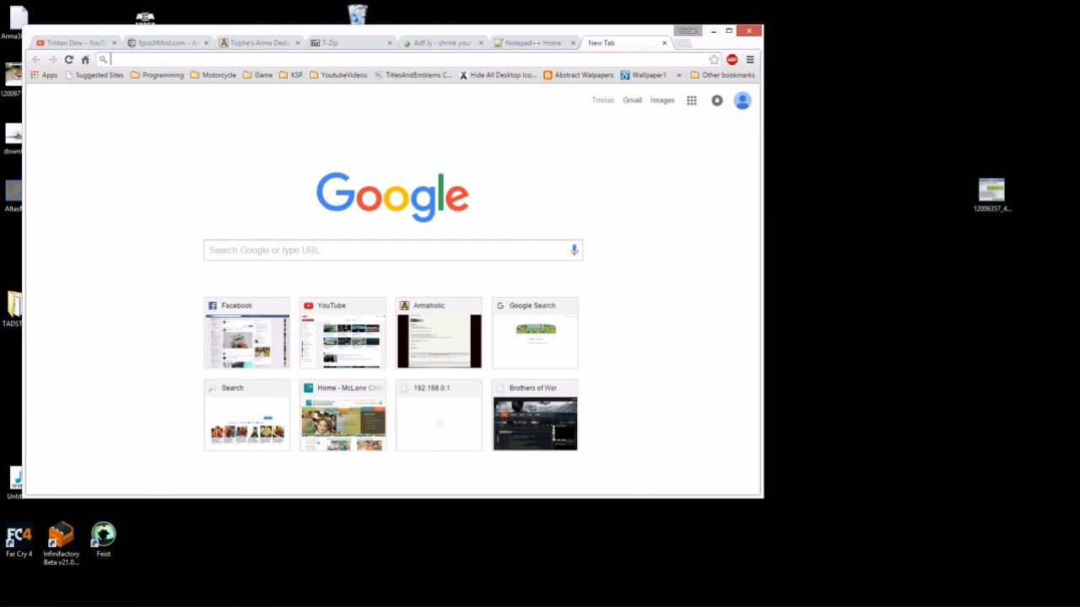
type("steam")
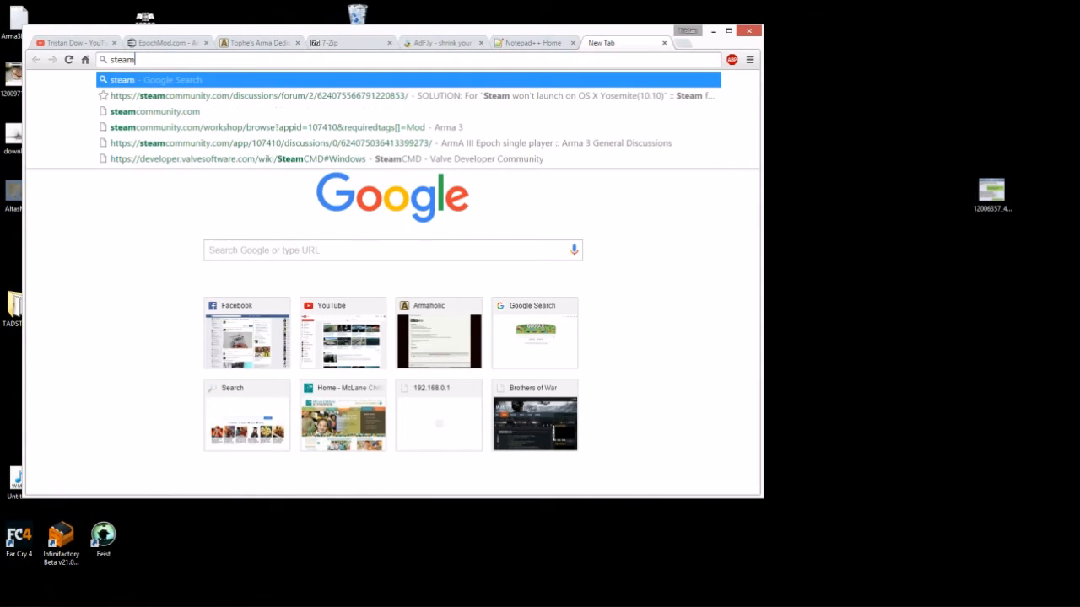
type("id")
key("Return")
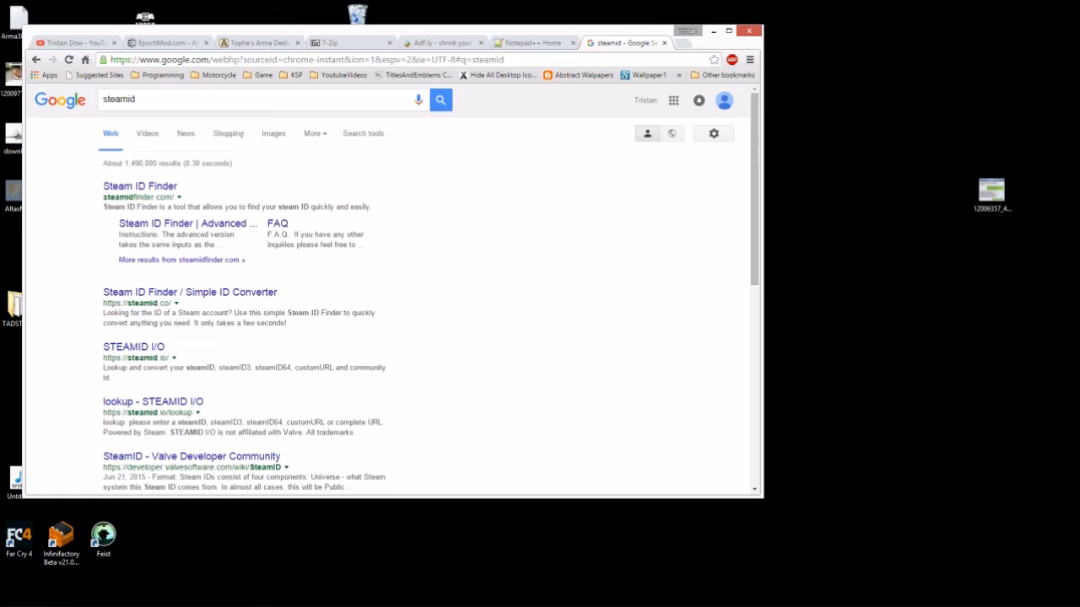
- Try Steam ID Finder's Advanced and Basic lookups, then go back to the results
left_click(140, 187)
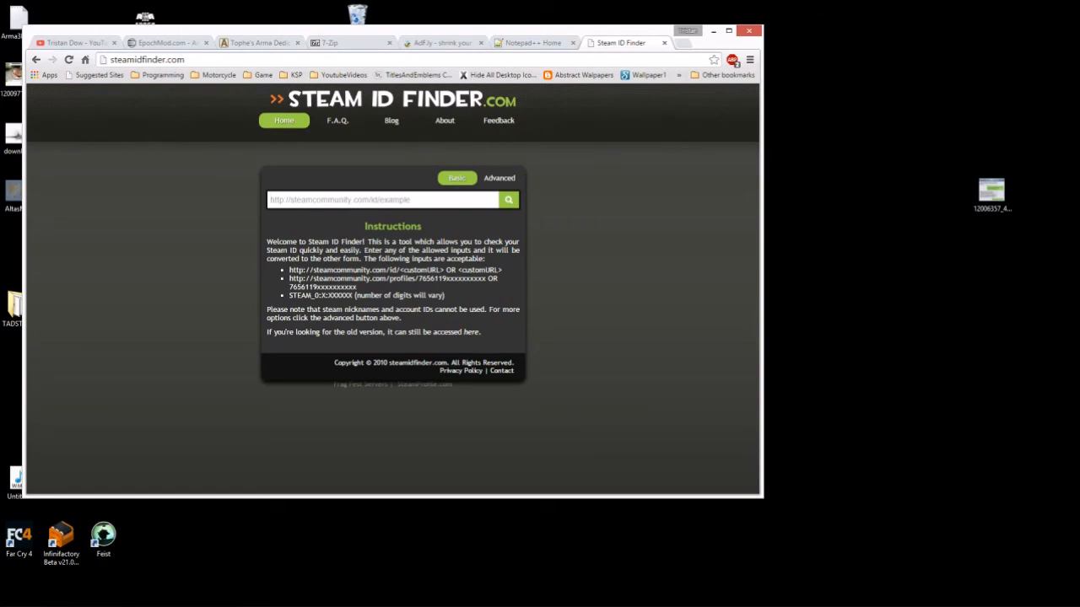
left_click(498, 177)
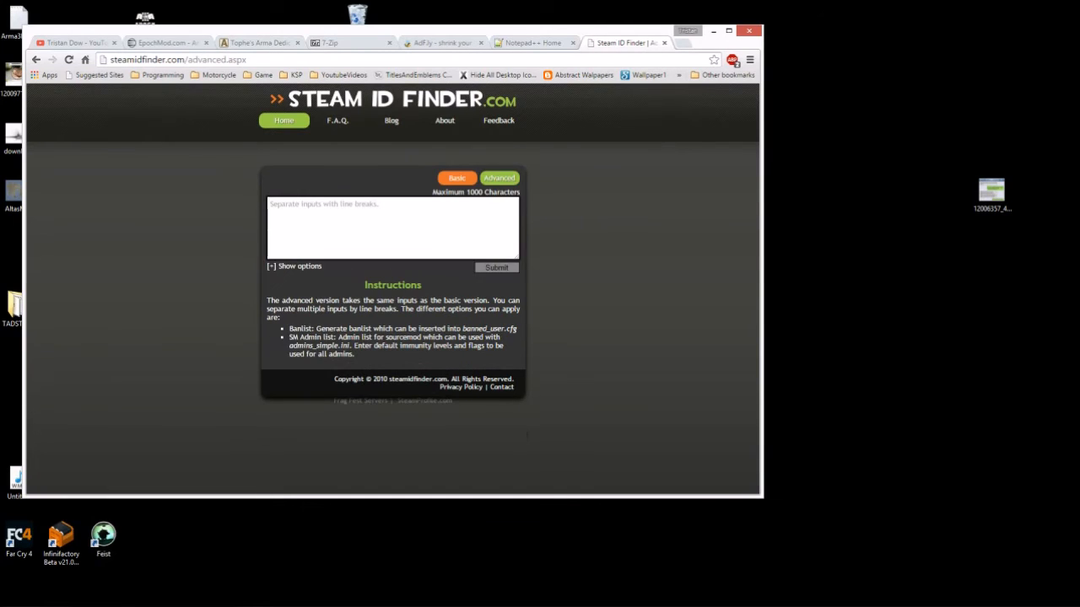
left_click(456, 178)
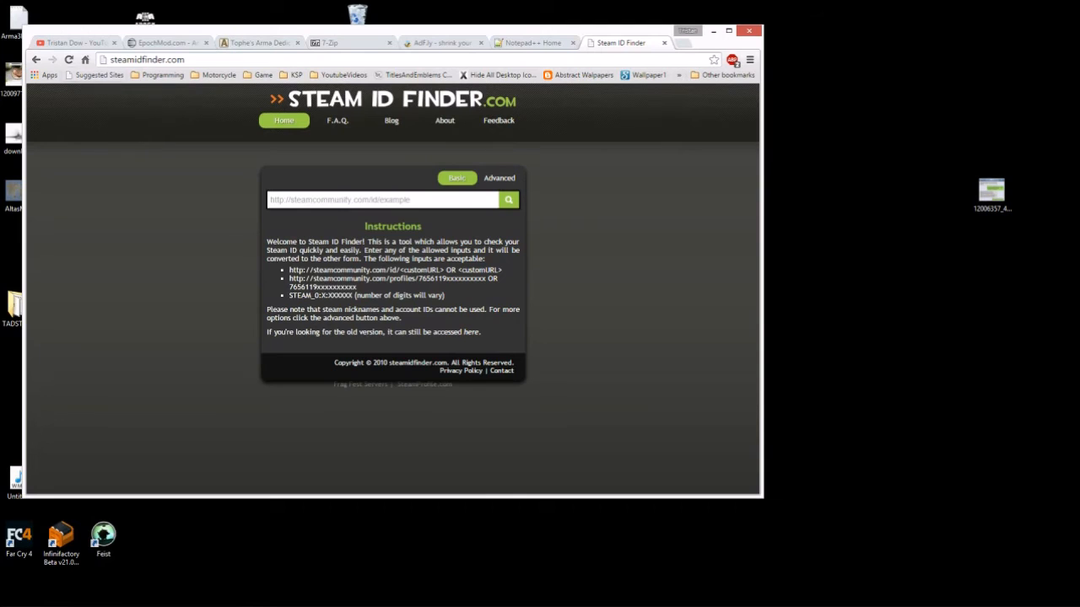
left_click(37, 60)
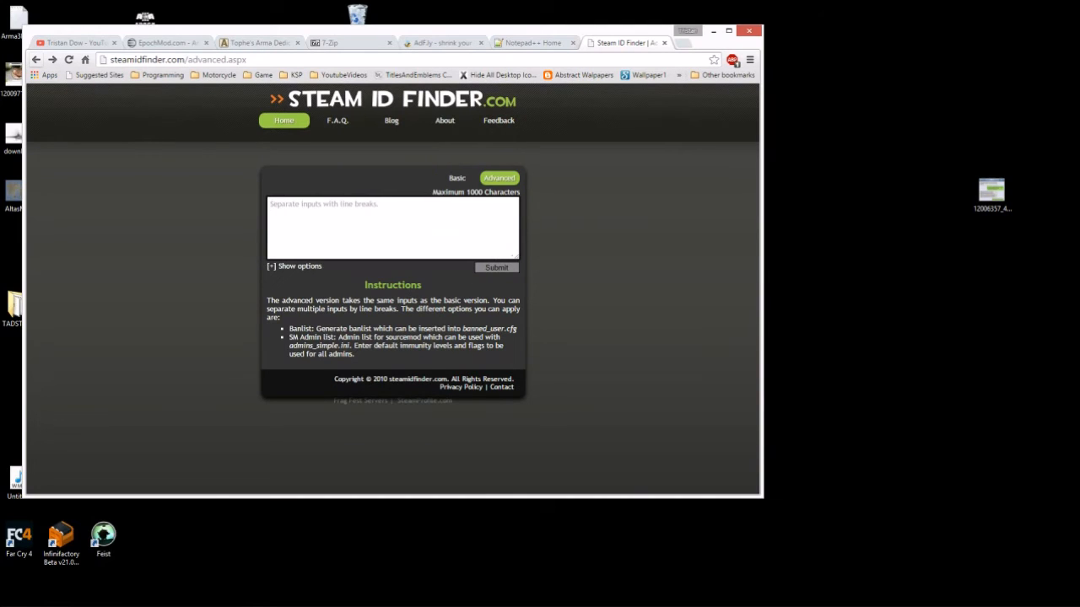
left_click(36, 60)
left_click(36, 60)
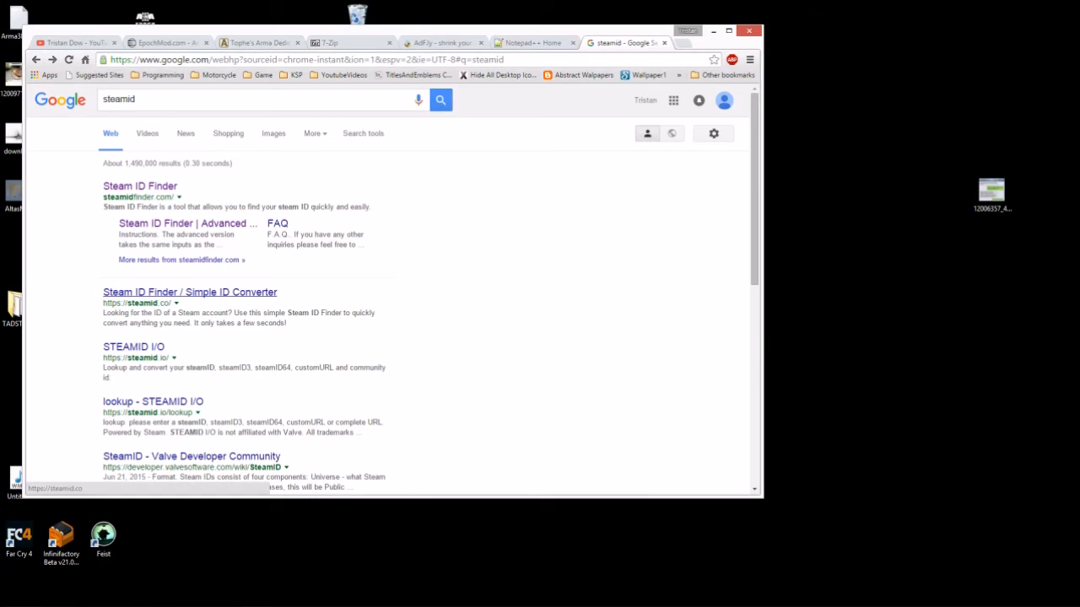
- Look up the owner's Steam account name on steamid.co
left_click(190, 292)
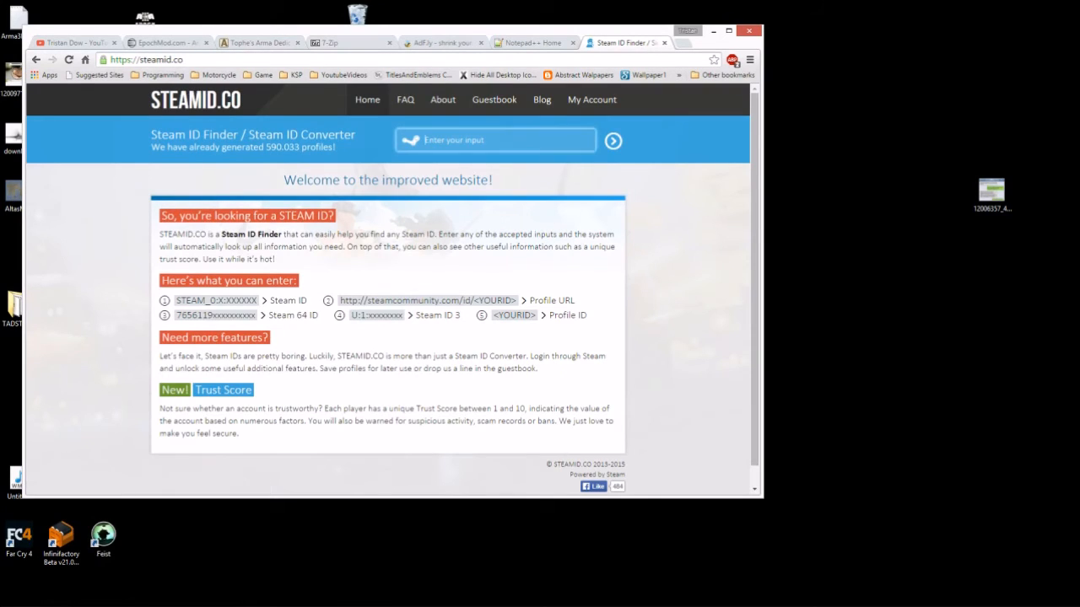
type("Tri")
key("BackSpace")
key("BackSpace")
key("BackSpace")
key("Return")
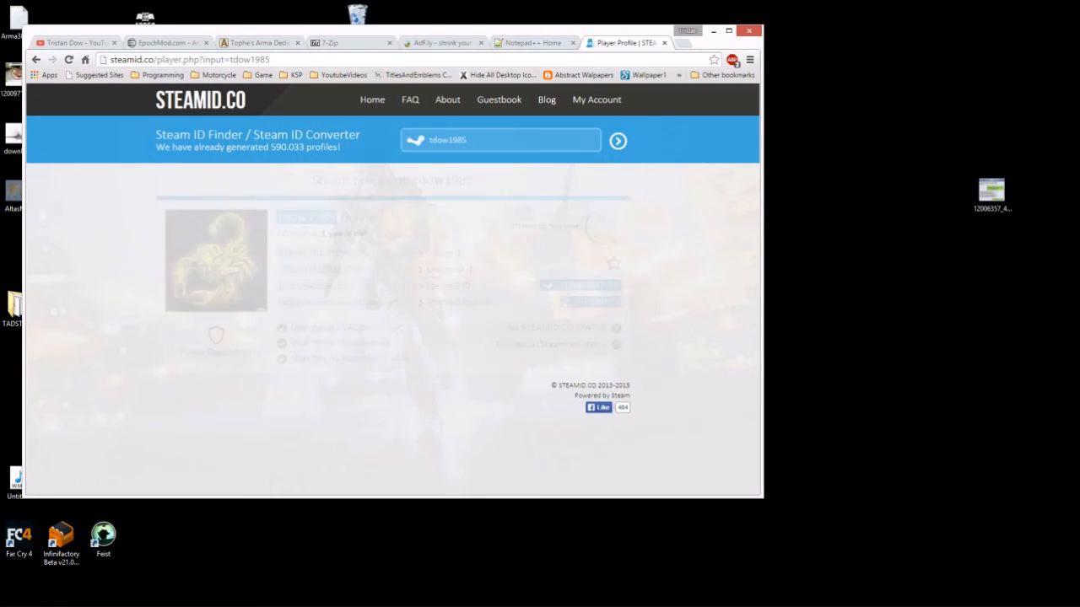
- Copy the profile's Steam 64 ID and minimize Chrome
left_click(321, 286)
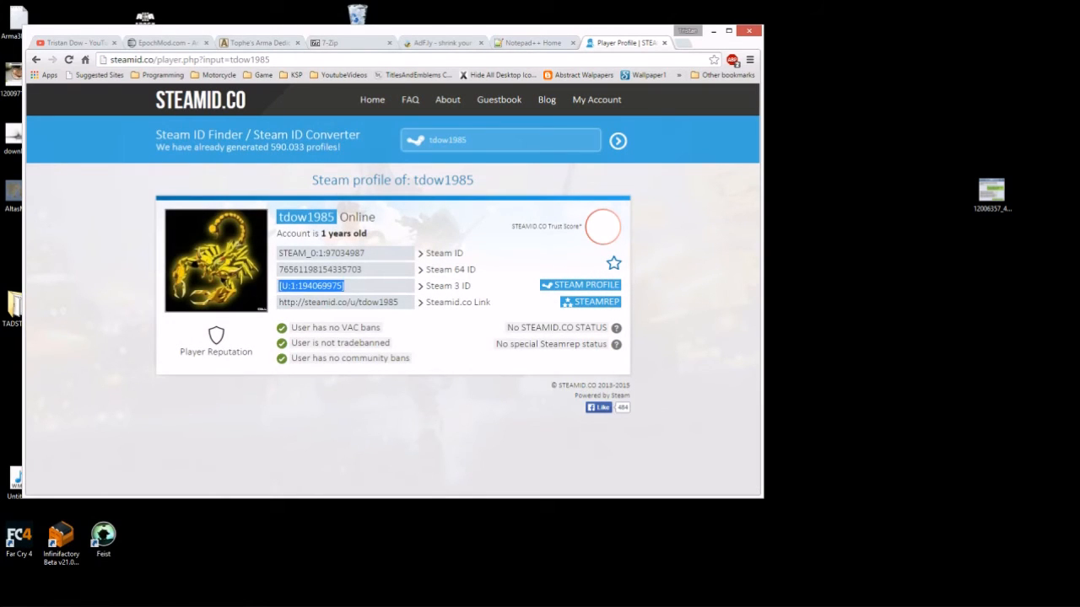
left_click(320, 270)
left_click(320, 253)
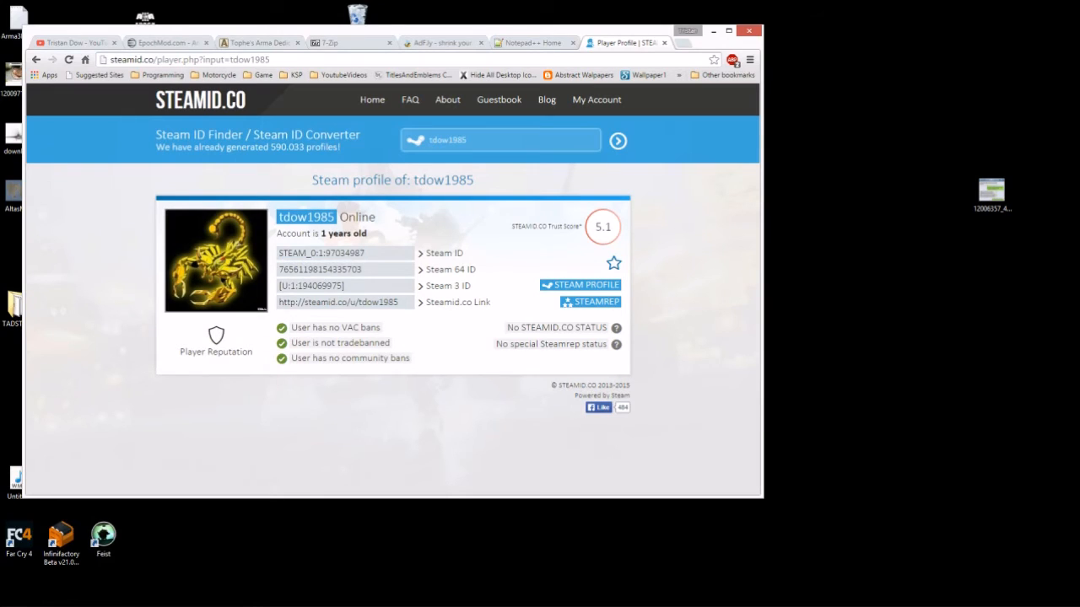
left_click(321, 270)
left_click_drag(478, 270, 426, 272)
left_click(451, 270)
left_click(320, 269)
left_click_drag(362, 270, 278, 270)
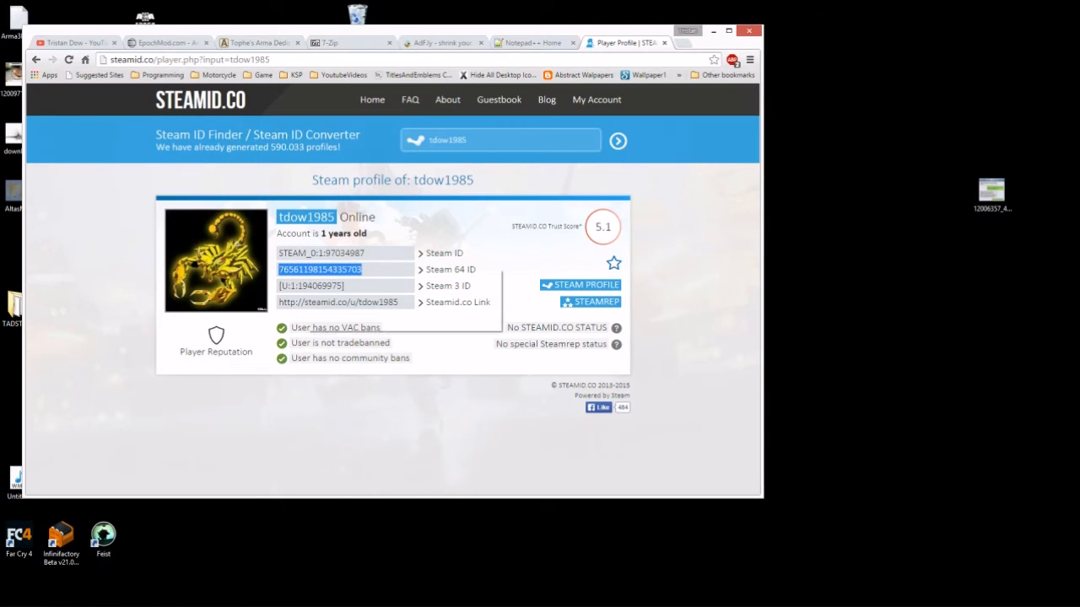
right_click(307, 271)
left_click(328, 277)
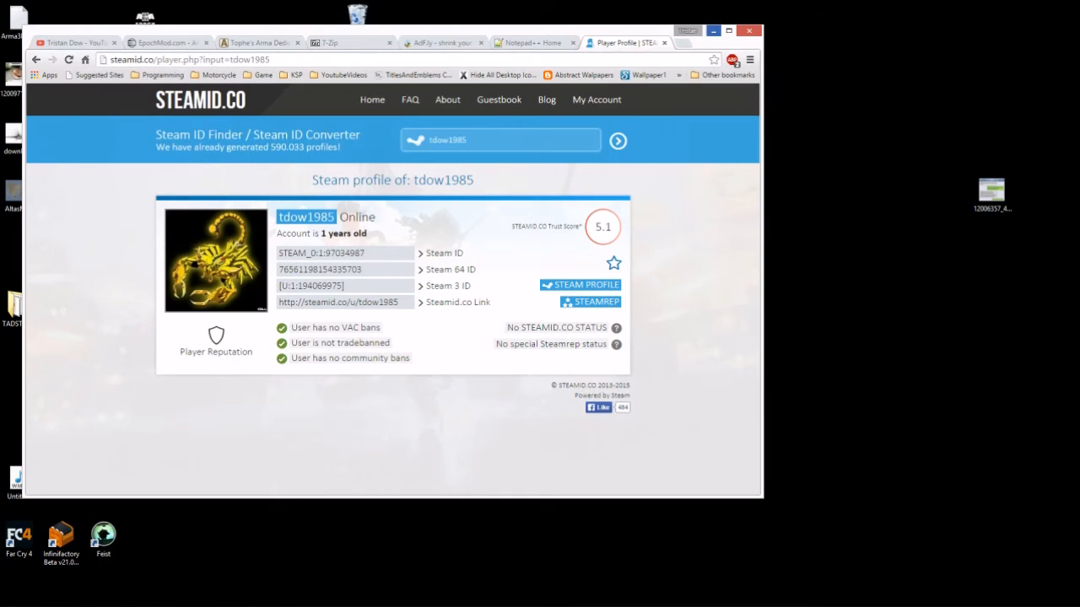
left_click(714, 31)
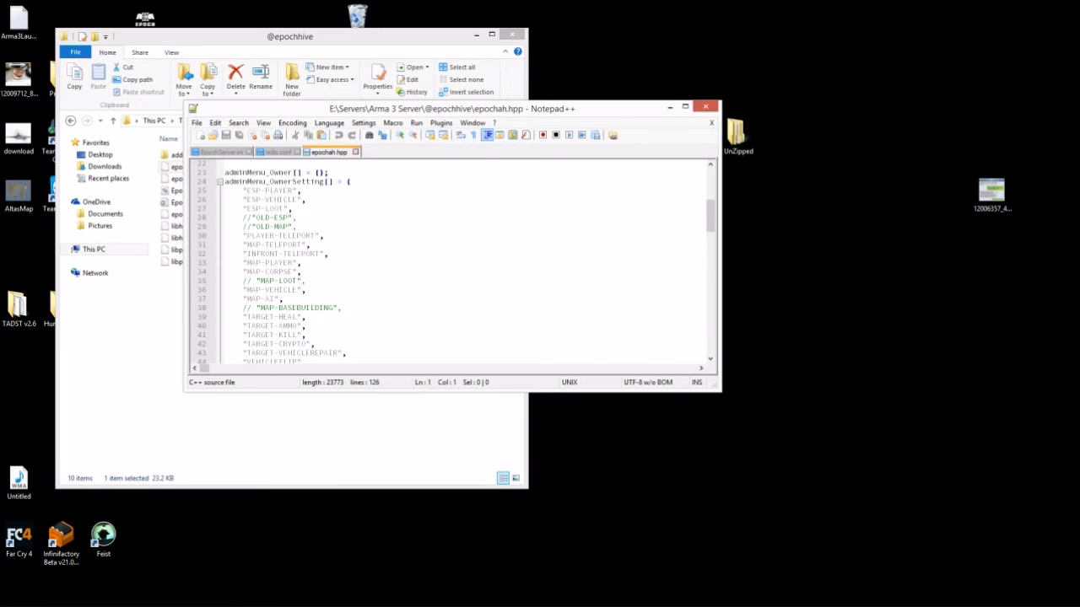
- Paste the Steam 64 ID in quotes inside the adminMenu_Owner braces
scroll(450, 262, "up", 5)
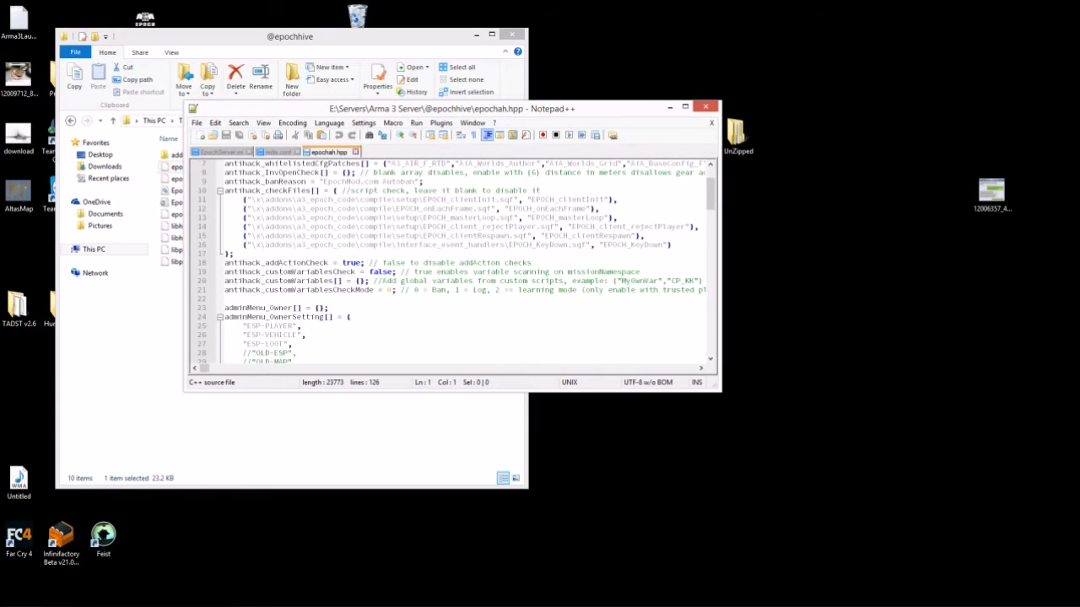
left_click(685, 108)
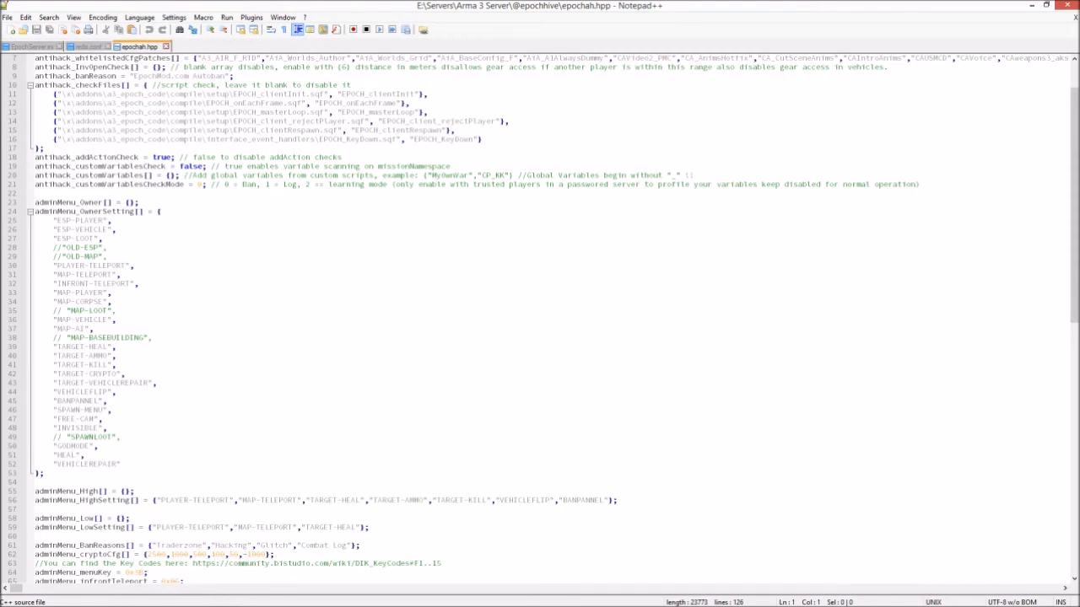
scroll(539, 319, "down", 4)
scroll(540, 318, "up", 6)
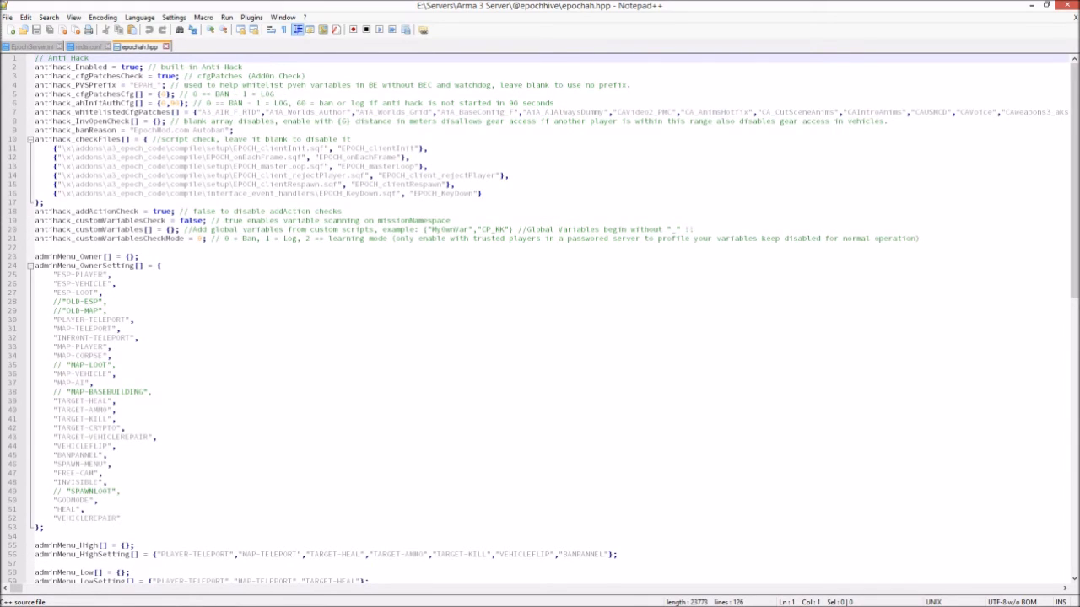
left_click(130, 257)
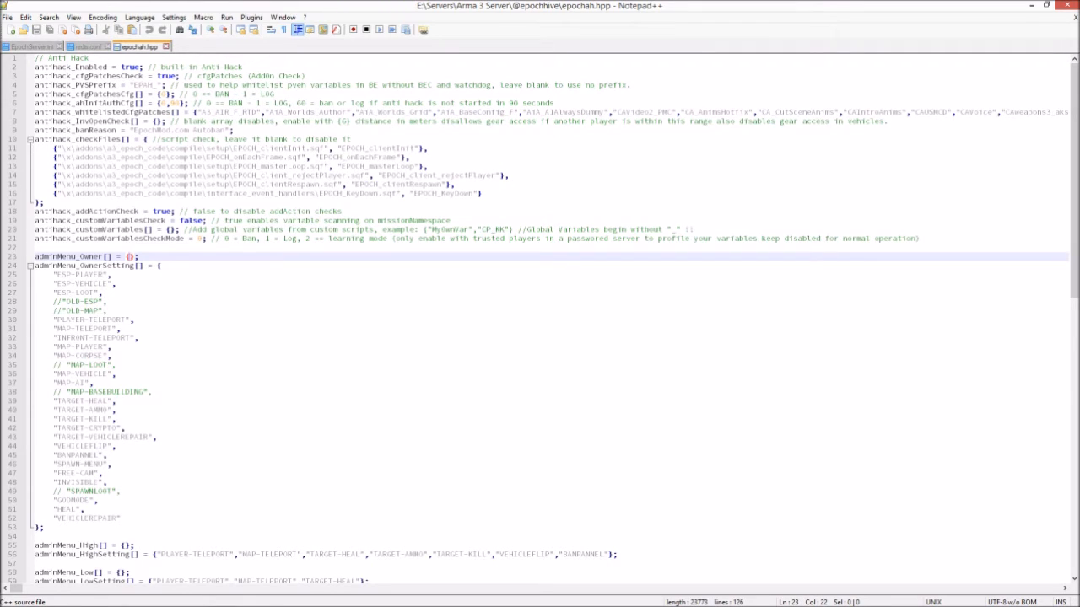
type("\"")
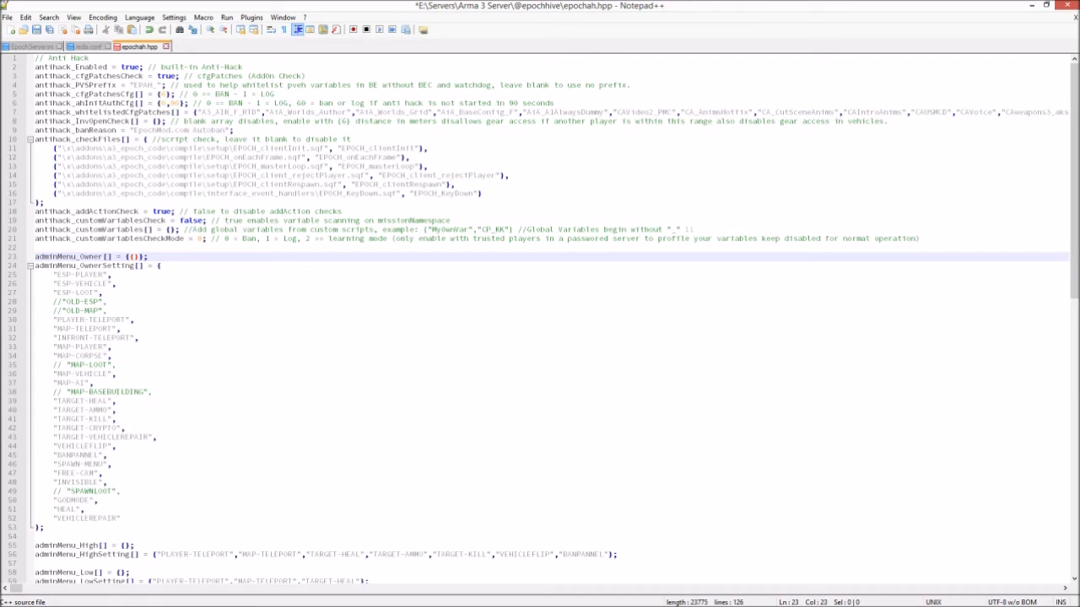
type("\"")
key("ctrl+v")
- Add the owner's player name after the ID, save epochah.hpp, and minimize Notepad++
key("Right")
type(", \"Trit")
key("BackSpace")
type("stan")
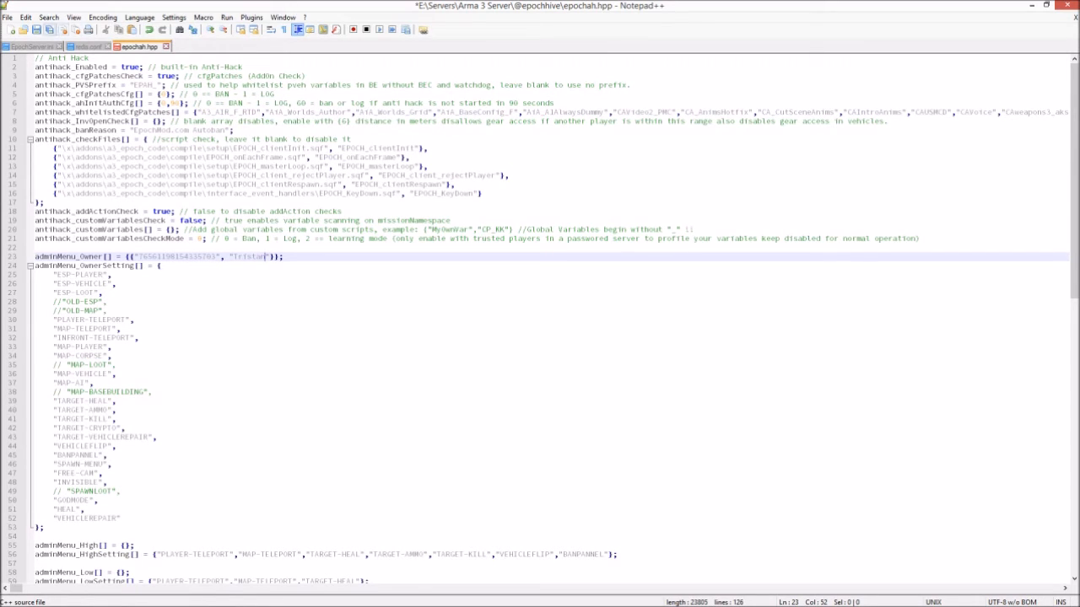
left_click(37, 30)
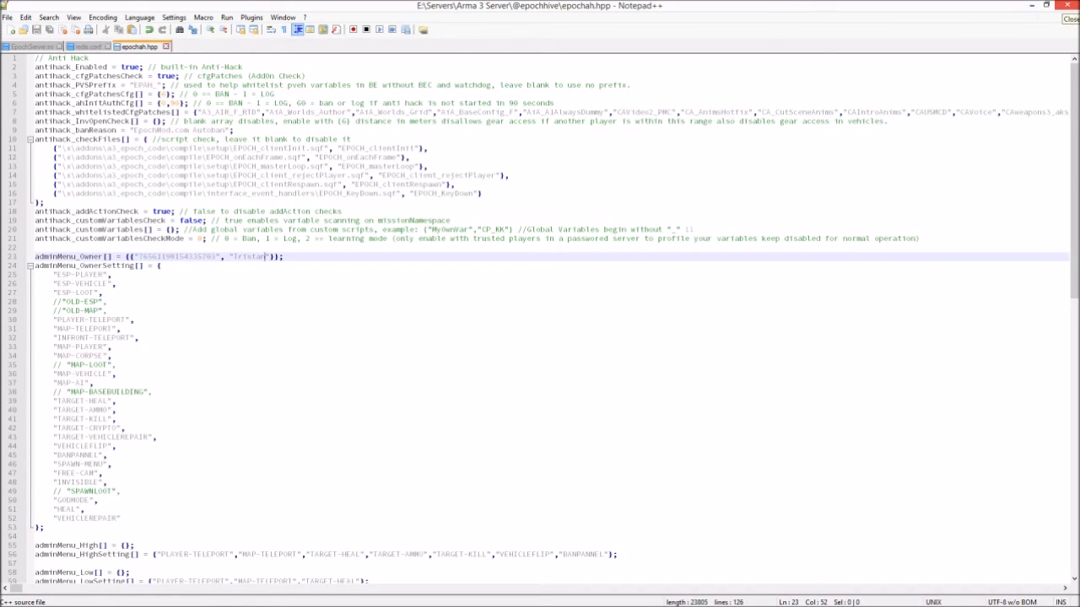
left_click(1032, 5)
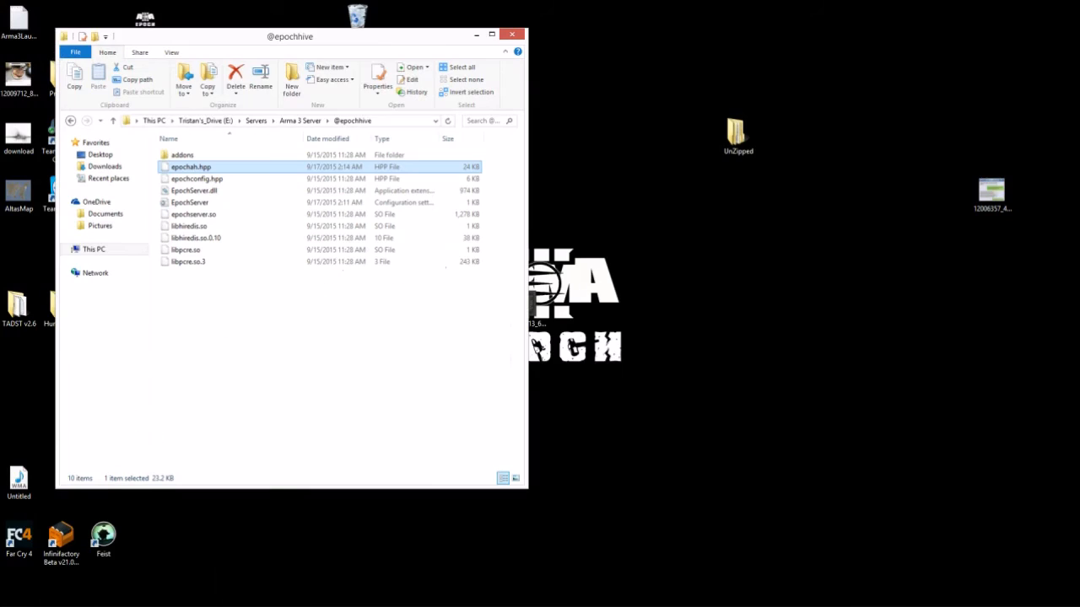
left_click_drag(371, 36, 434, 71)
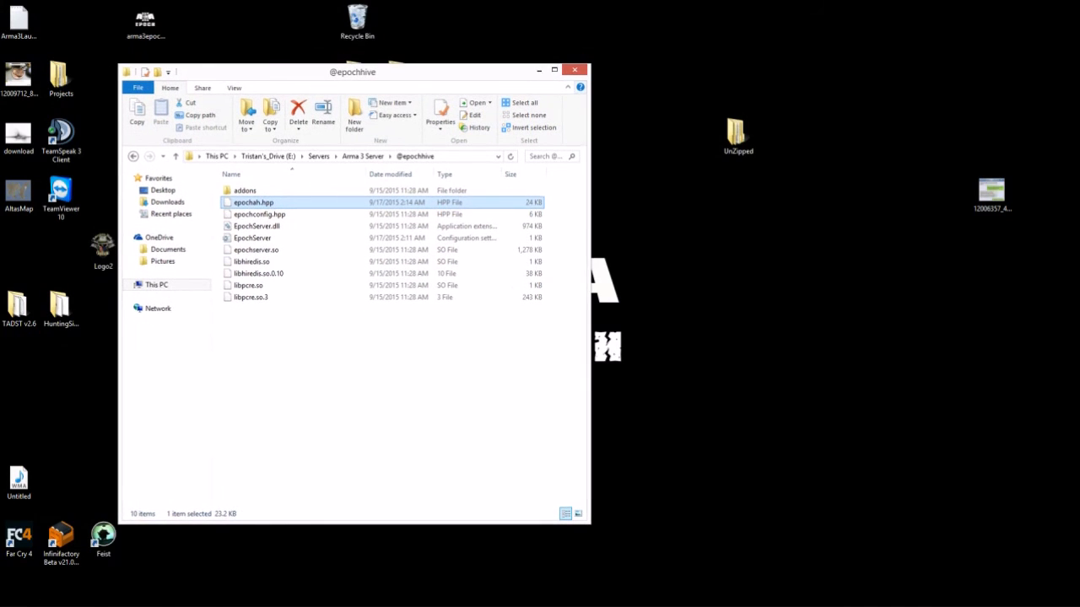
left_click(539, 70)
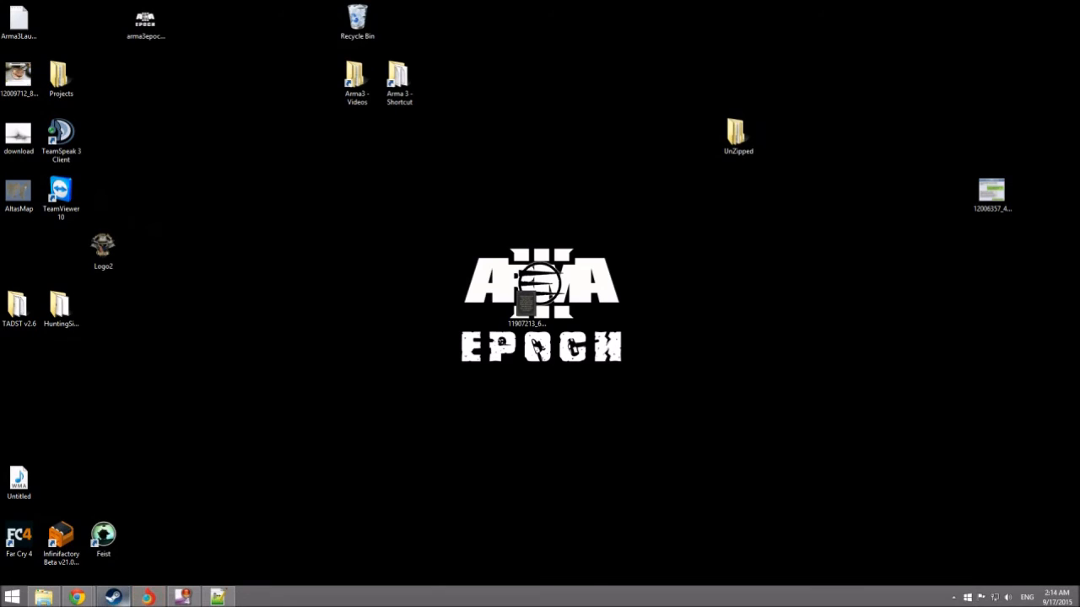
left_click(113, 597)
- Select Arma 3 in the Steam games library and press Play
left_click(376, 91)
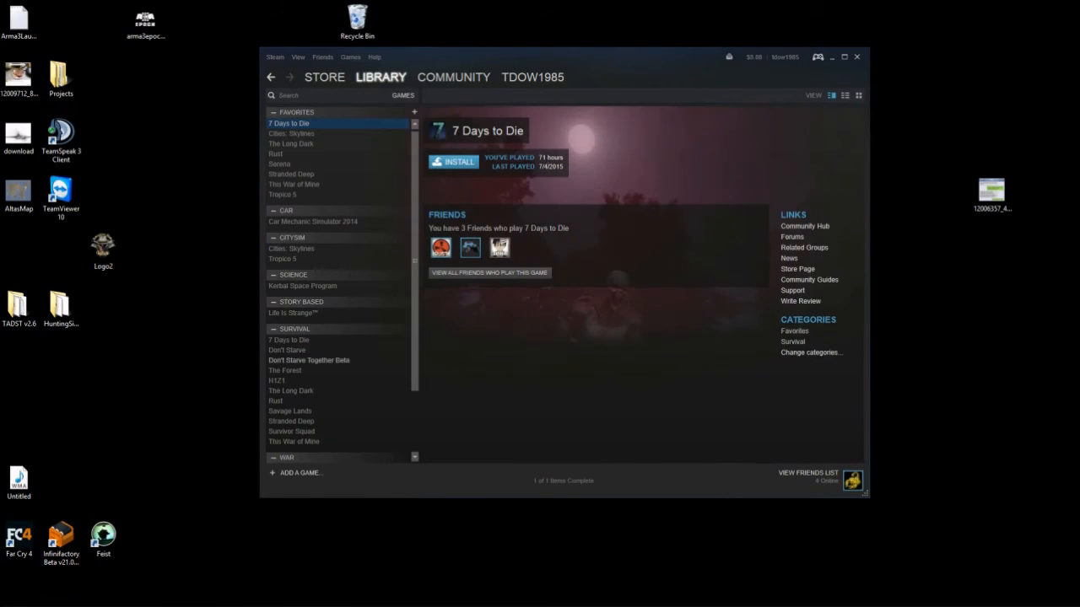
scroll(342, 285, "down", 2)
left_click(280, 391)
left_click(448, 162)
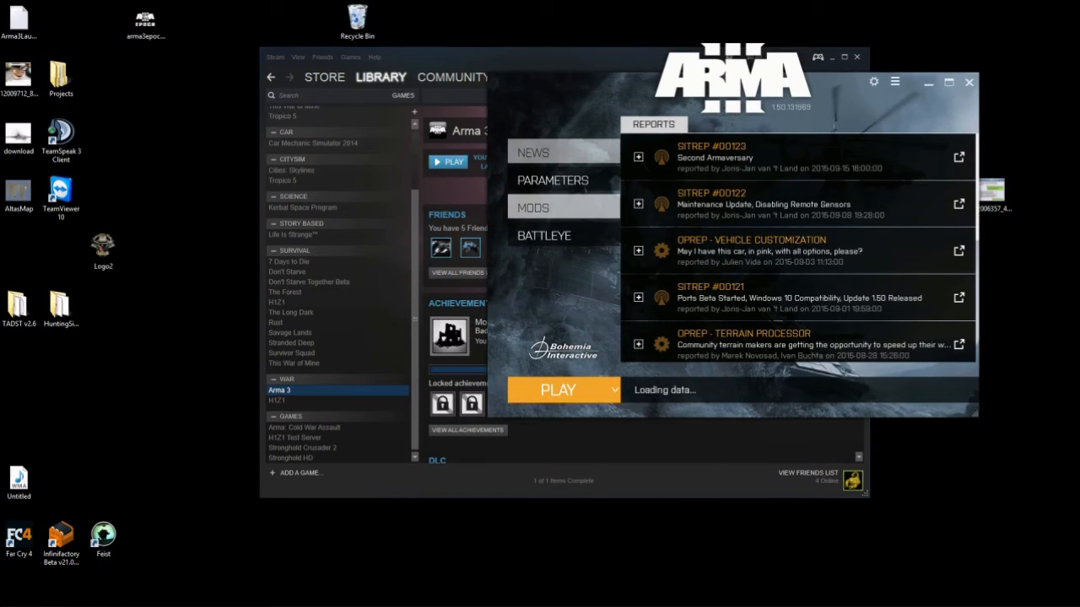
- Check that the Epoch mod is ticked and review parameters, then launch the game
left_click(563, 209)
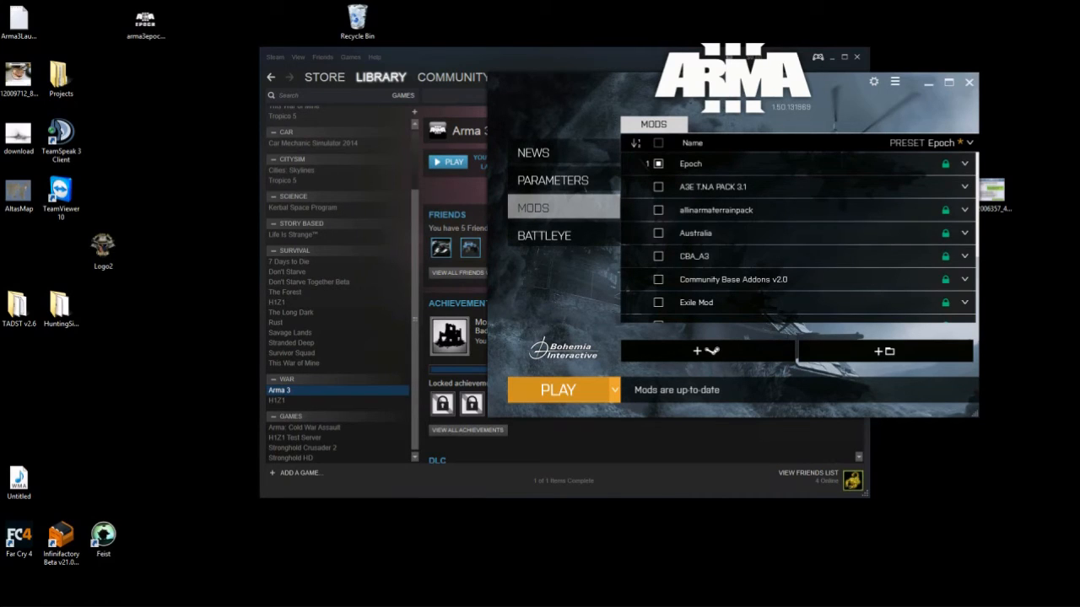
left_click(553, 180)
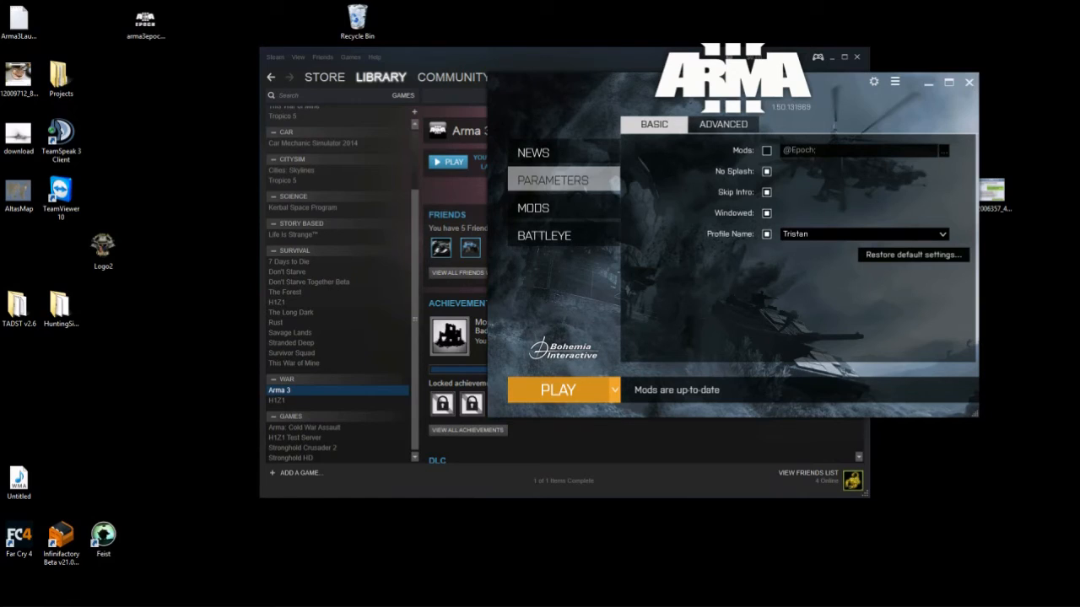
left_click(558, 389)
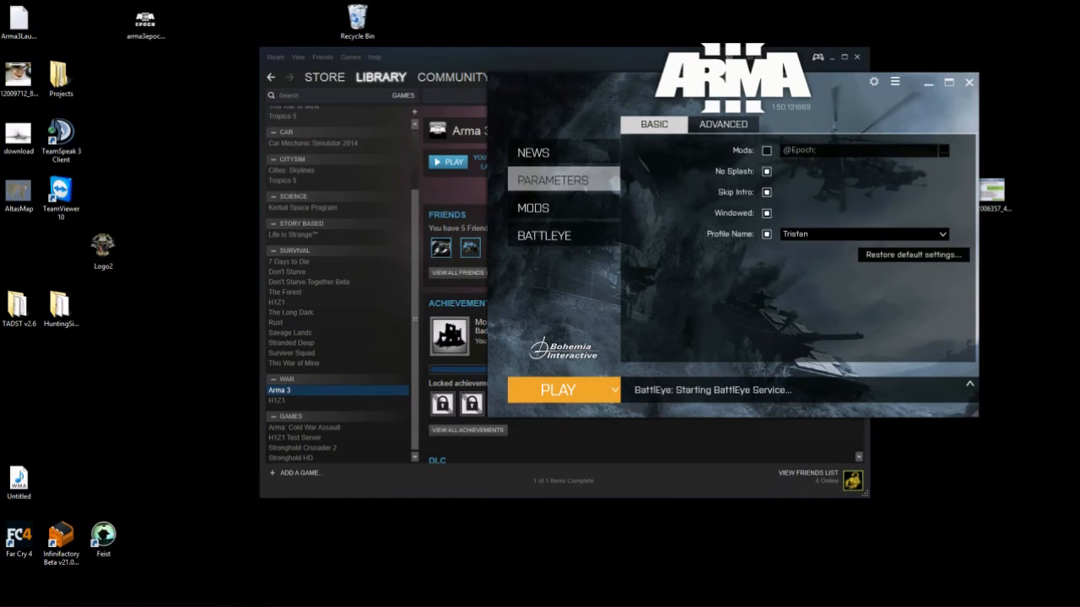
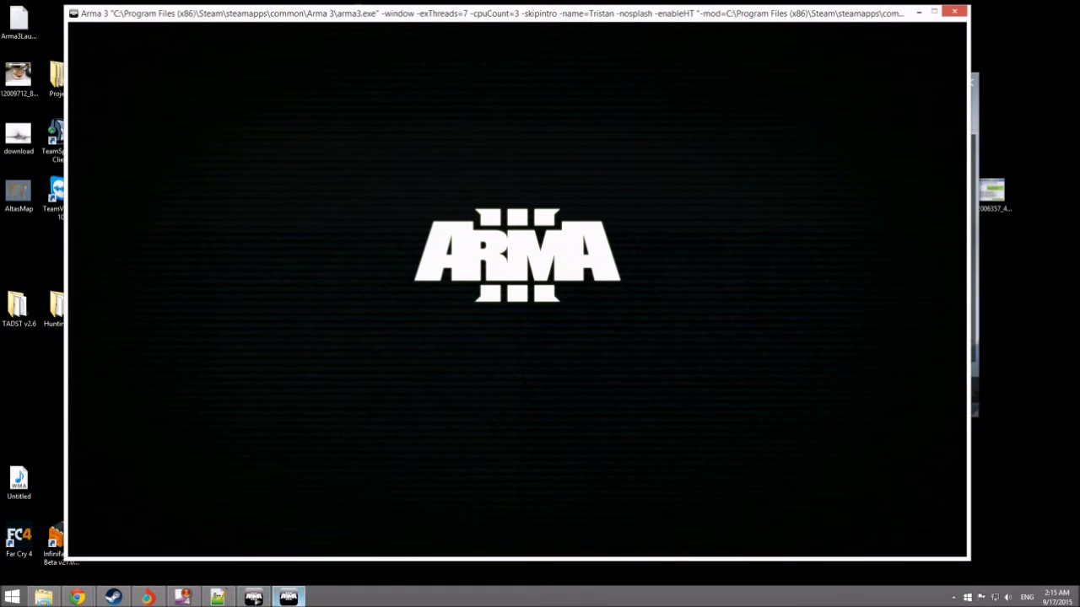
- Close the running Arma 3 game from its taskbar button
left_click(288, 598)
right_click(289, 597)
left_click(266, 569)
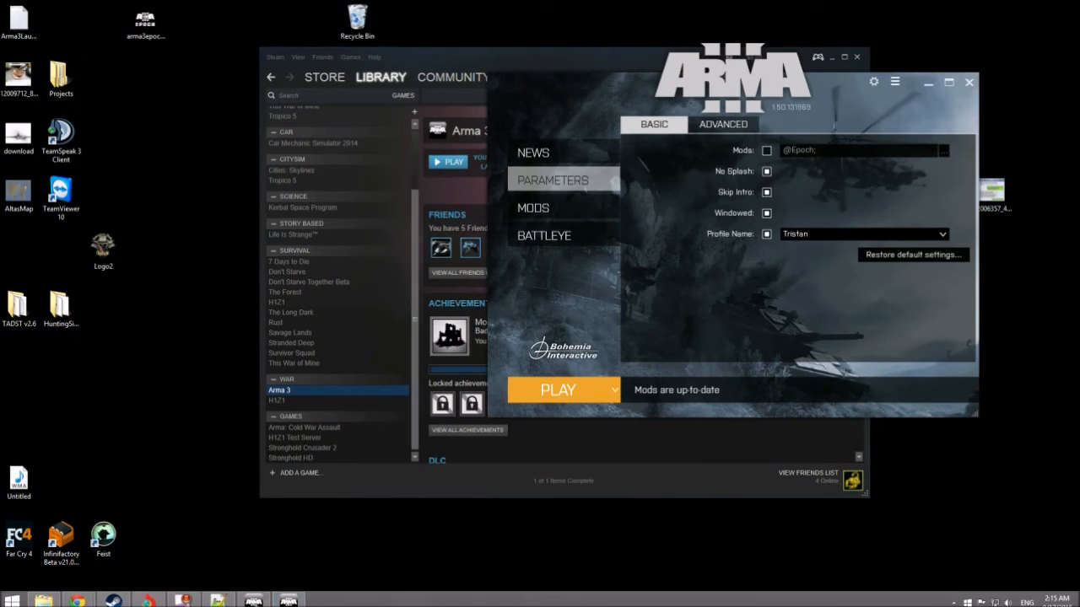
left_click(929, 83)
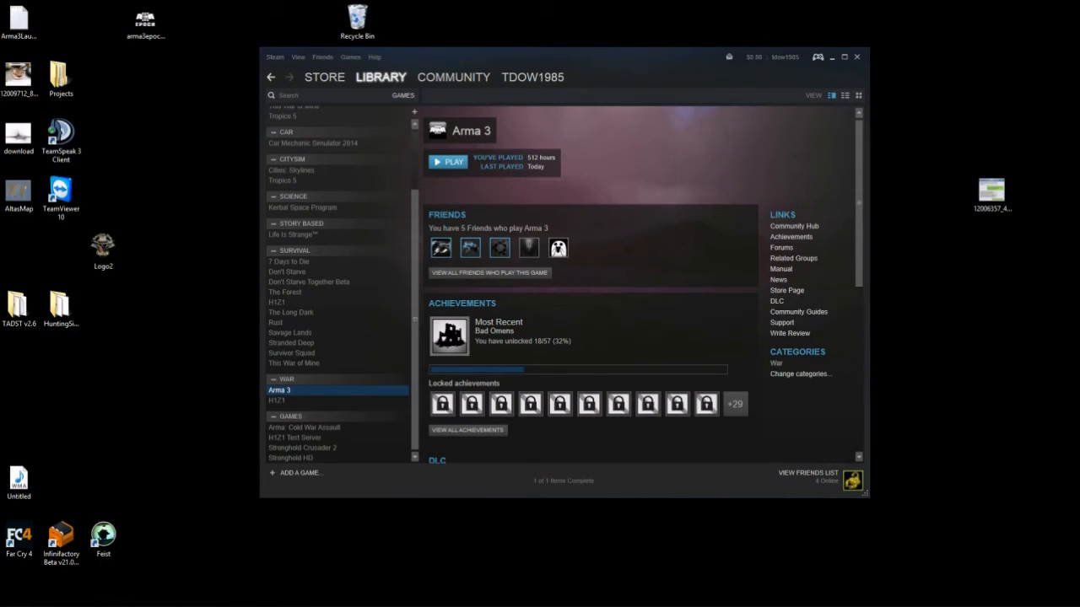
left_click(831, 58)
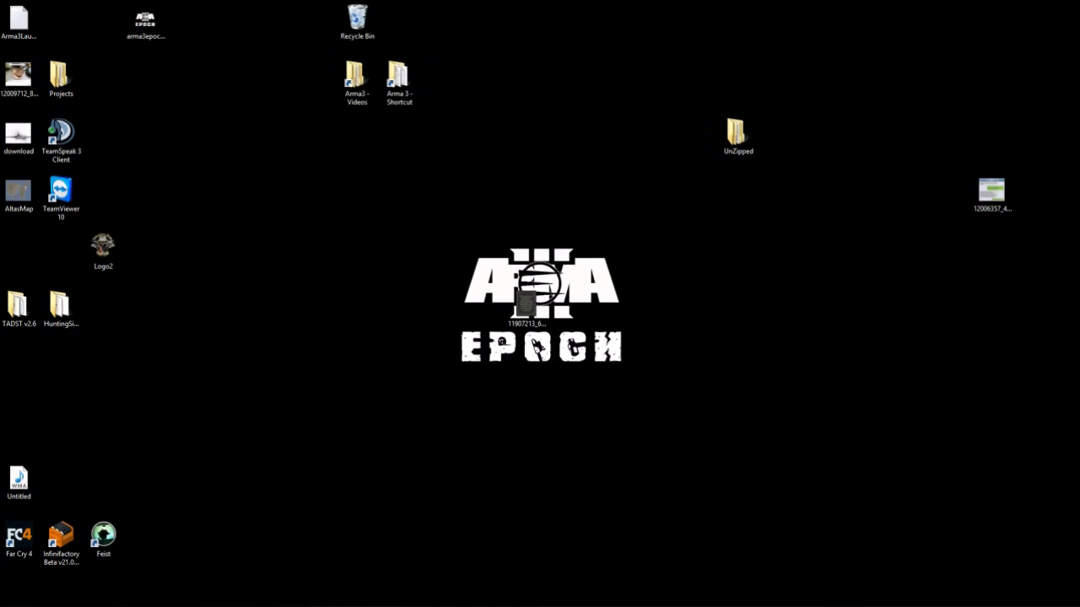
mouse_move(177, 602)
left_click(44, 597)
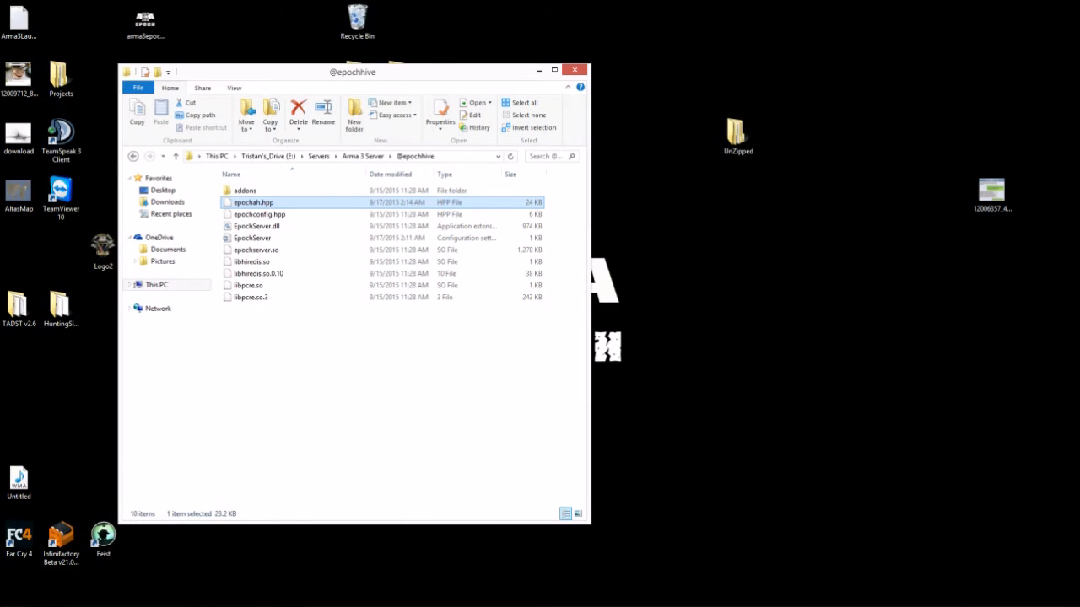
- Run start-redis from the DB folder so Redis 2.8.2101 listens on port 6379
left_click(132, 156)
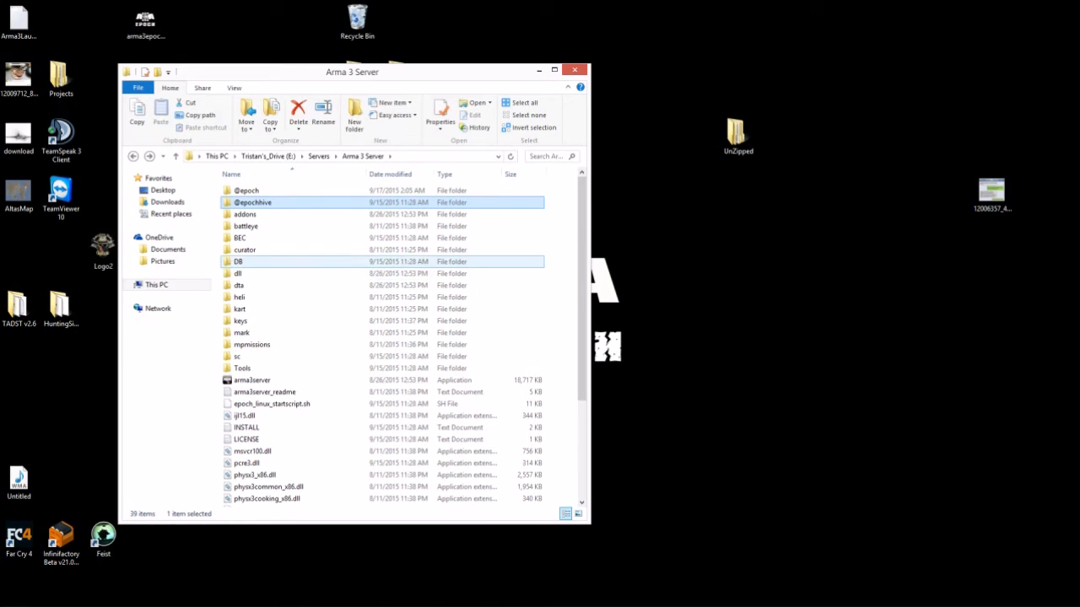
double_click(239, 261)
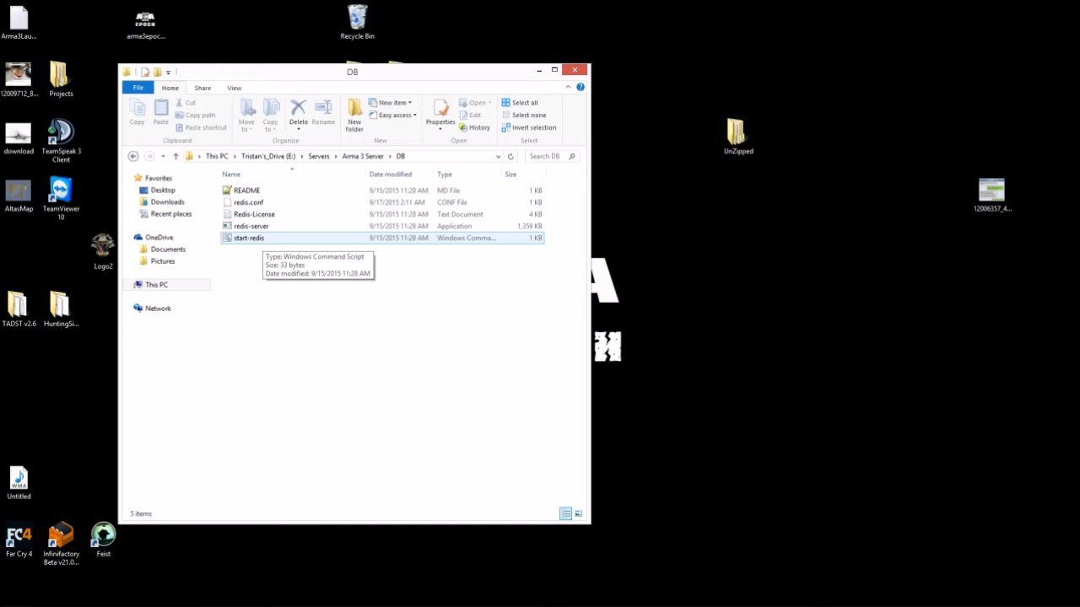
double_click(249, 238)
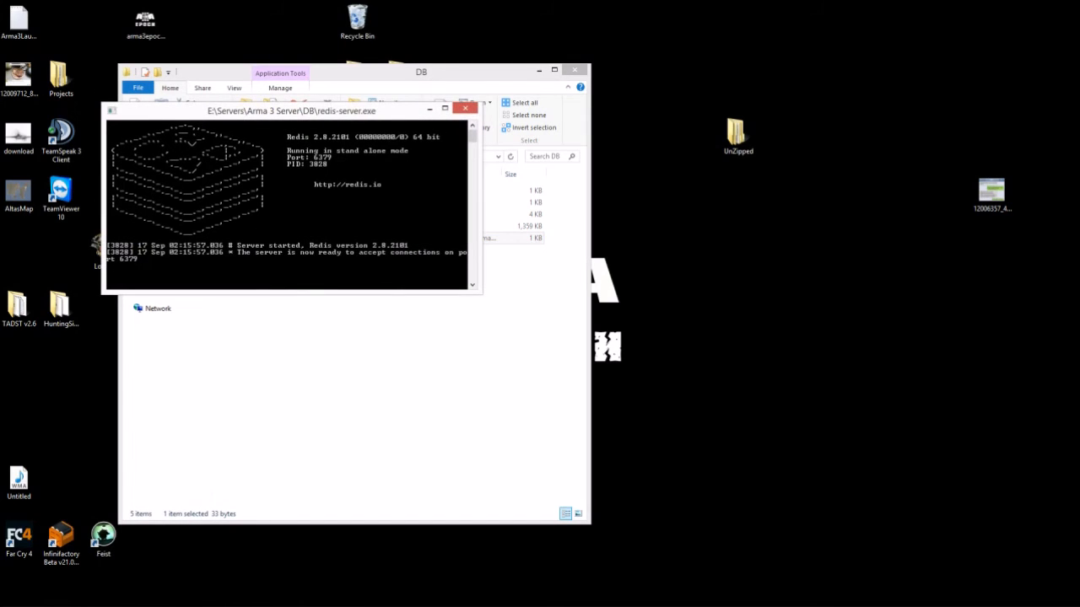
left_click_drag(291, 110, 863, 225)
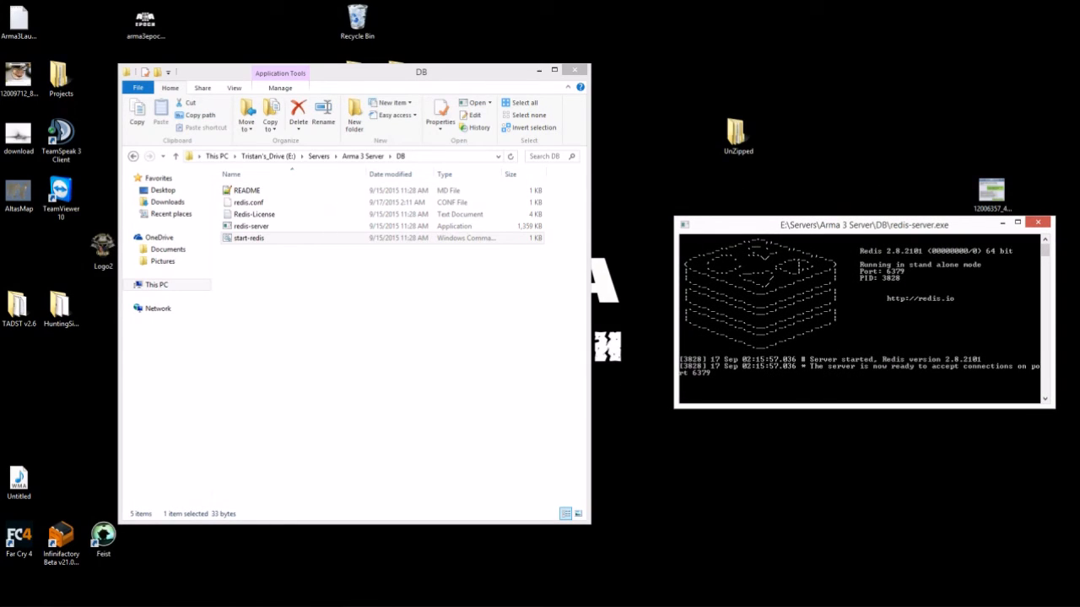
left_click(384, 354)
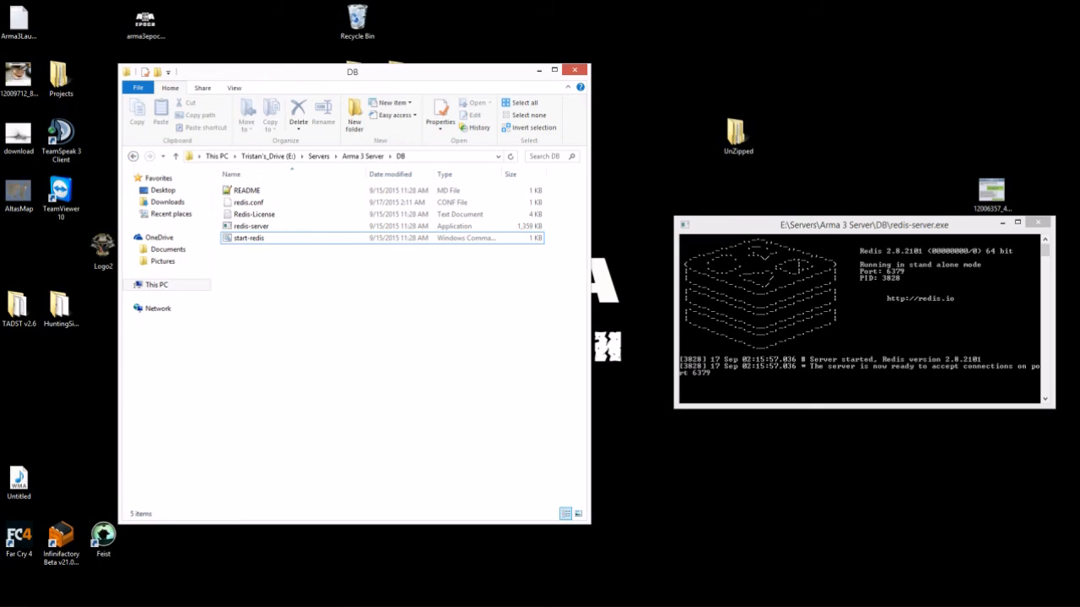
- Go back to the Arma 3 Server folder and select the TADST program
left_click(132, 156)
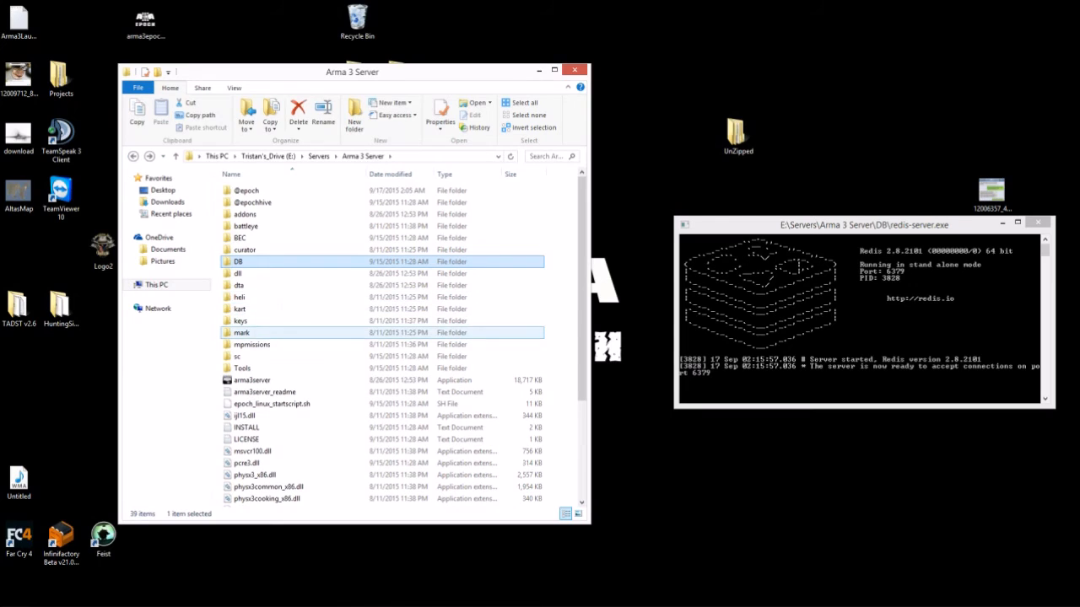
scroll(278, 337, "down", 4)
left_click(253, 453)
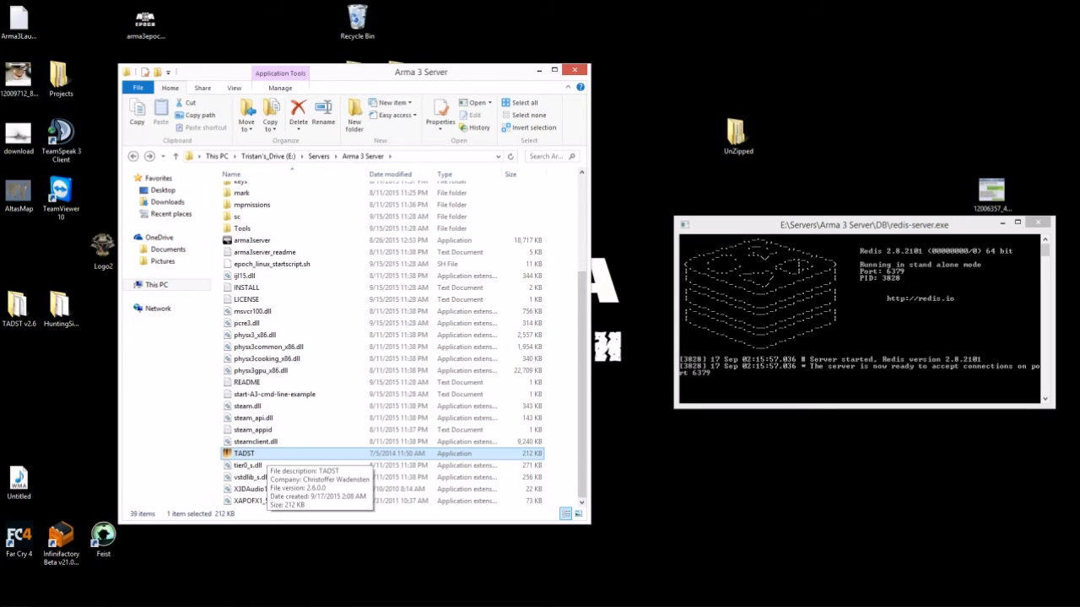
- Launch TADST and enter the server name and the admin password
double_click(253, 454)
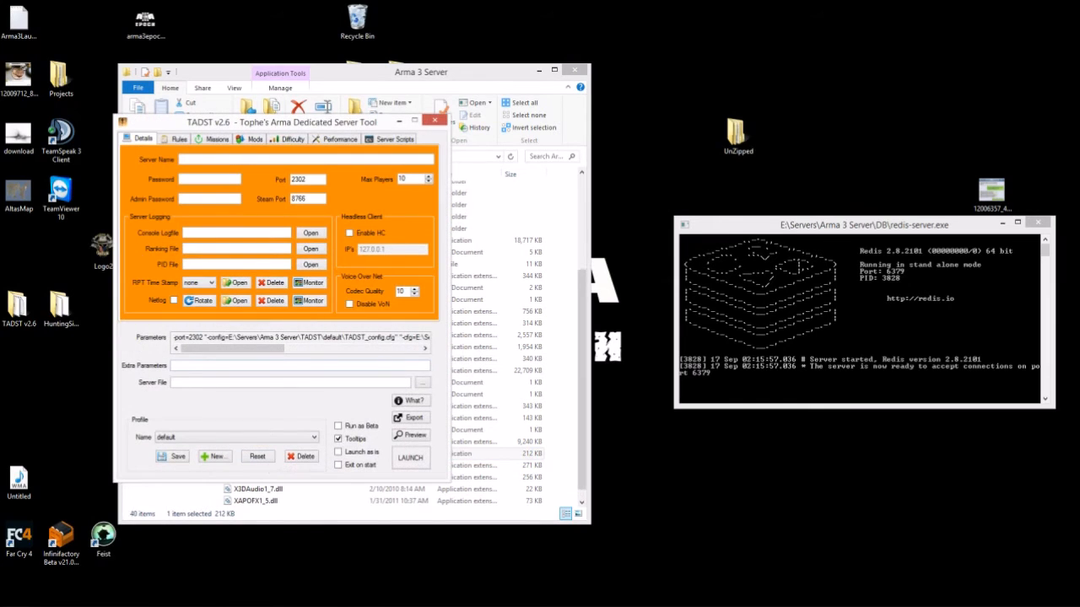
left_click_drag(282, 123, 342, 62)
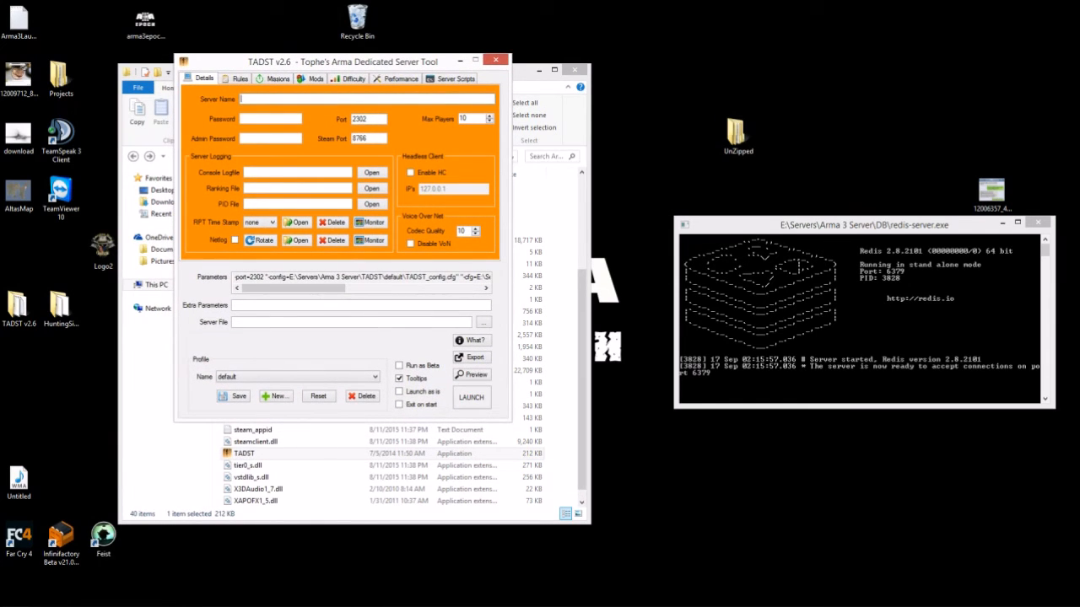
- Paste E:\Servers\Arma 3 Server\arma3server.exe into the Server File field
left_click(262, 322)
type("E:\\Servers\\Arma 3 Server\\arma3server.exe")
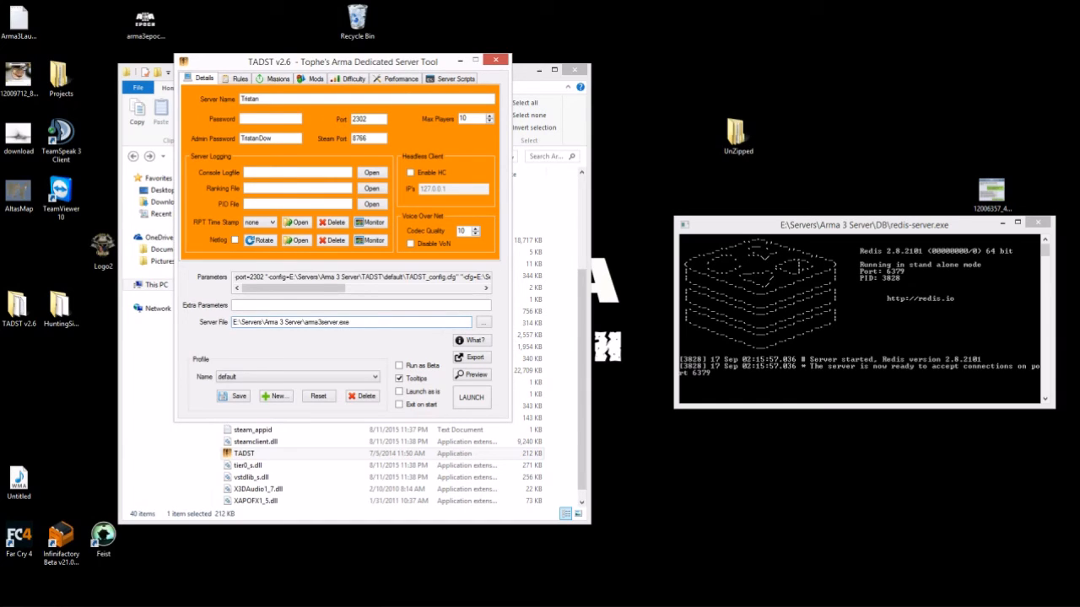
left_click(241, 79)
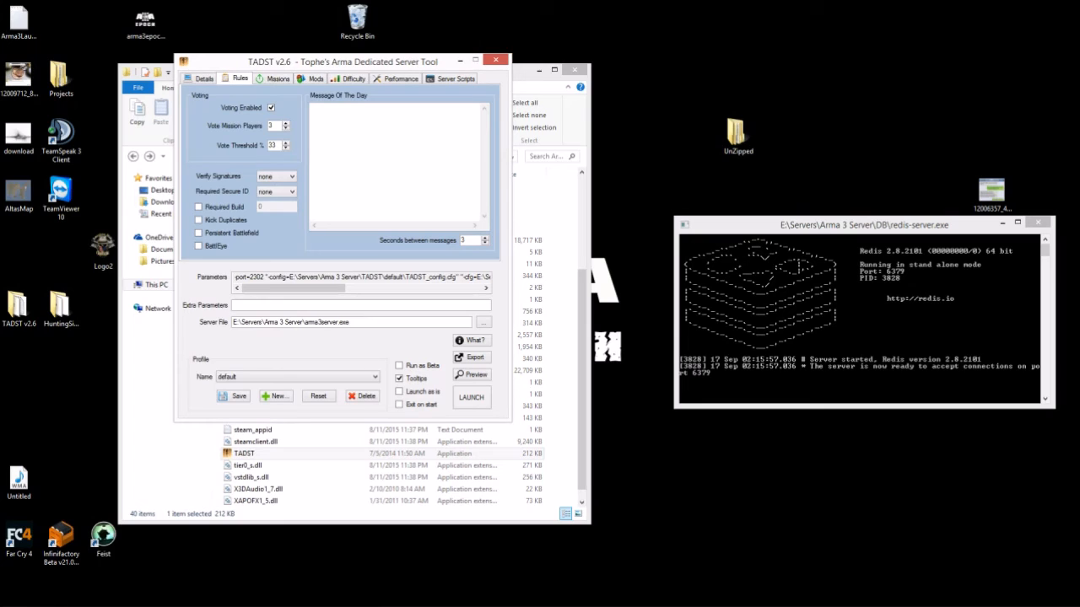
- Disable voting and enable Persistent Battlefield and BattlEye in the server rules
left_click(270, 107)
left_click(198, 233)
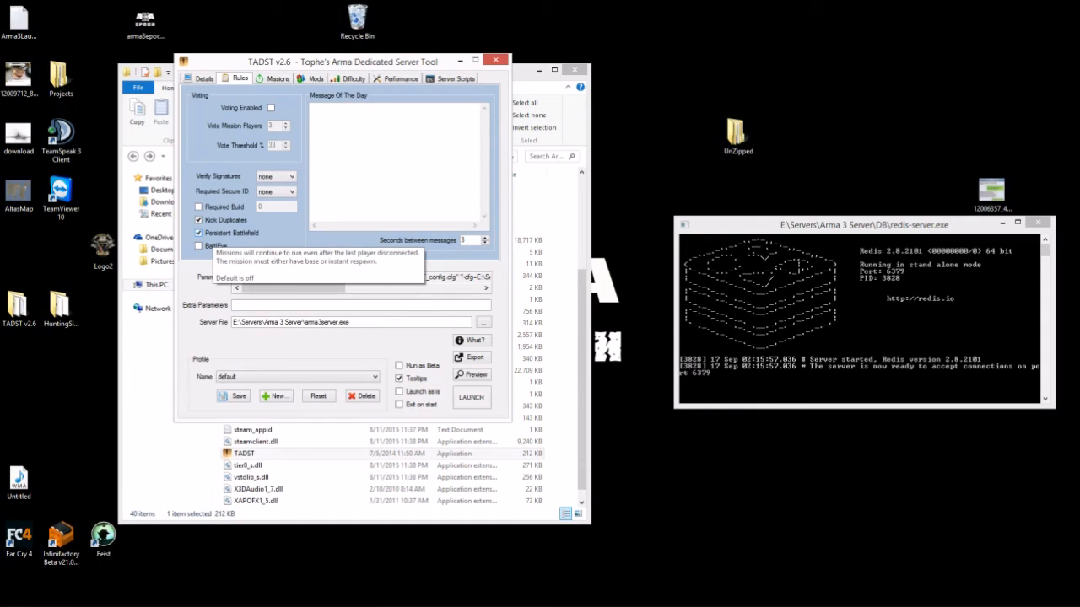
left_click(198, 245)
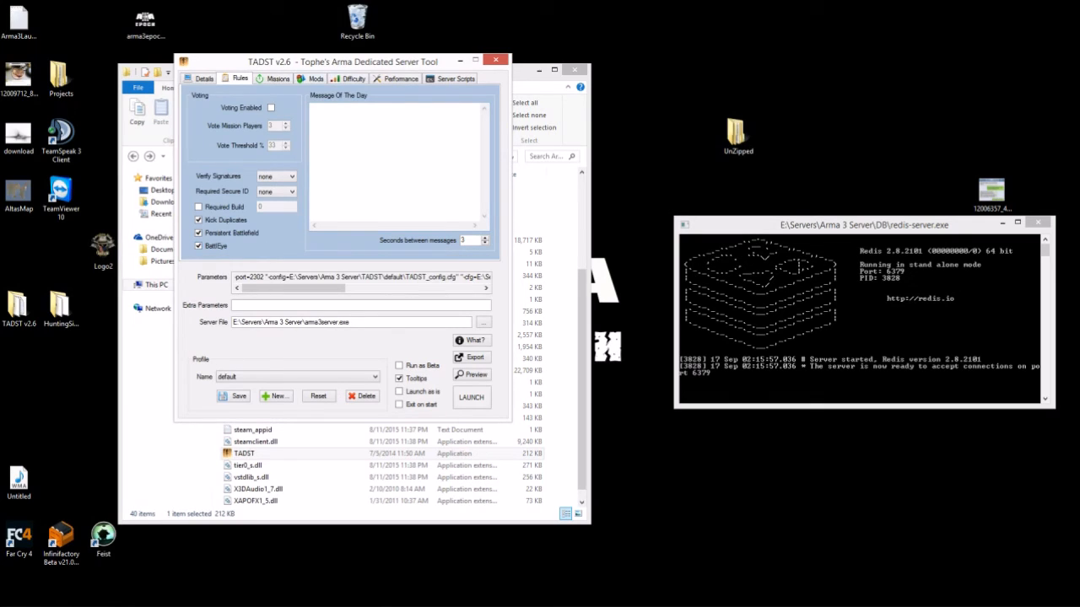
left_click(275, 79)
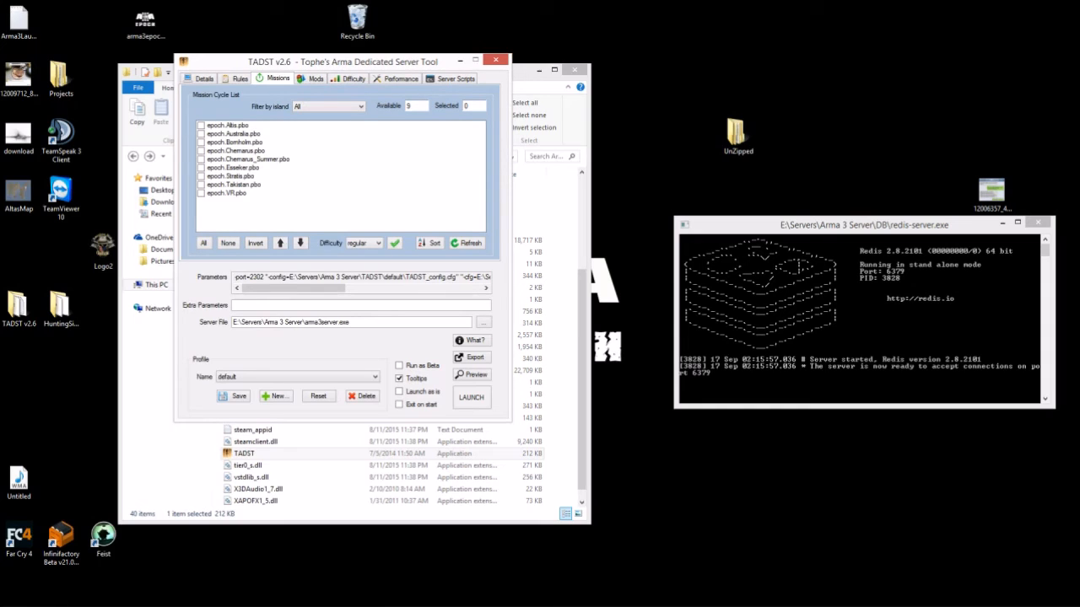
left_click(201, 126)
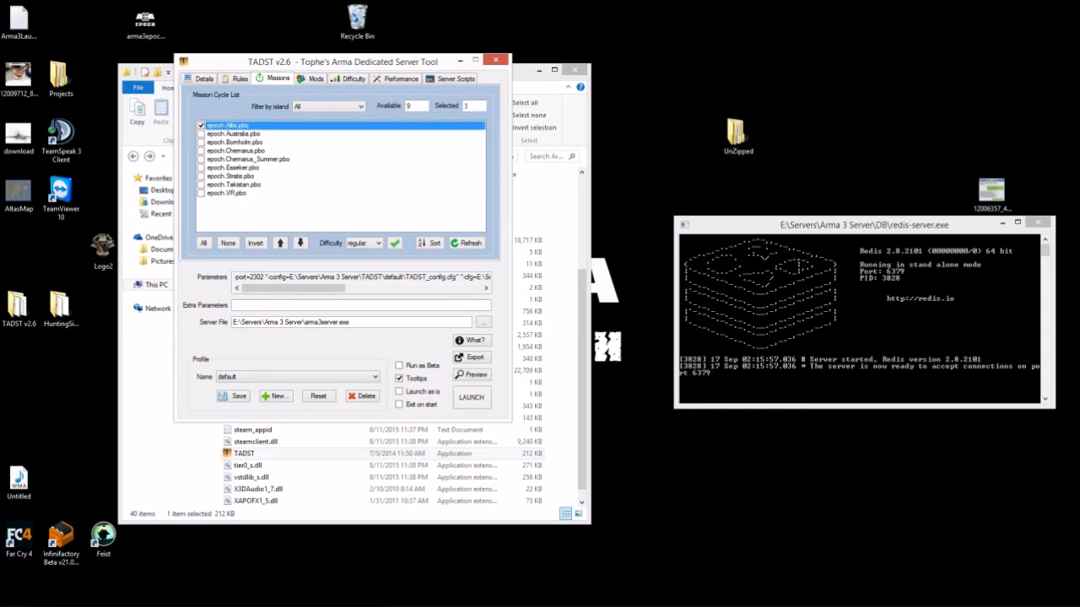
left_click(316, 78)
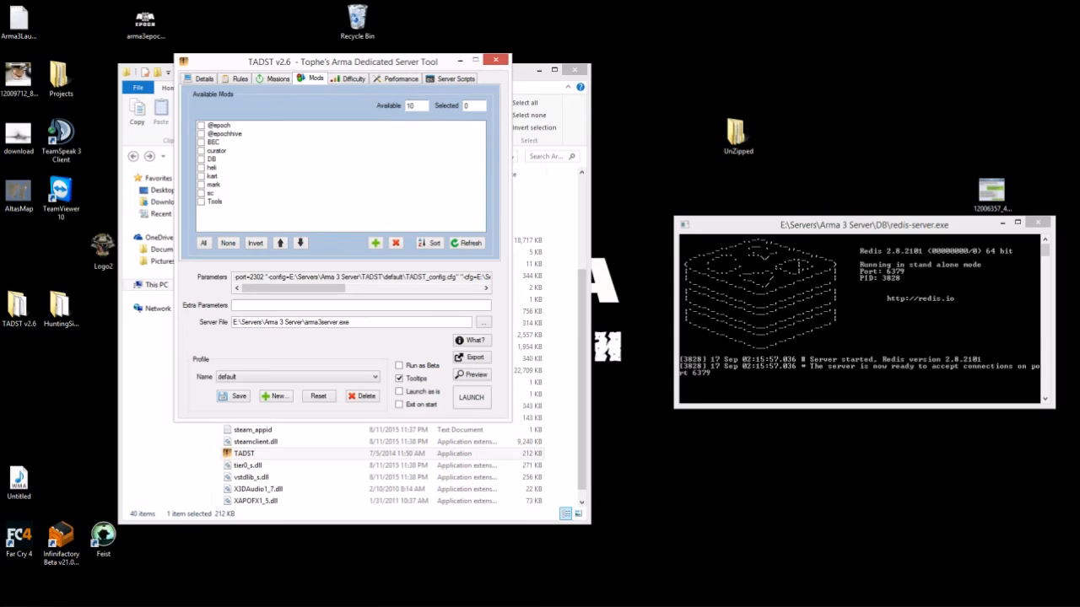
left_click(201, 125)
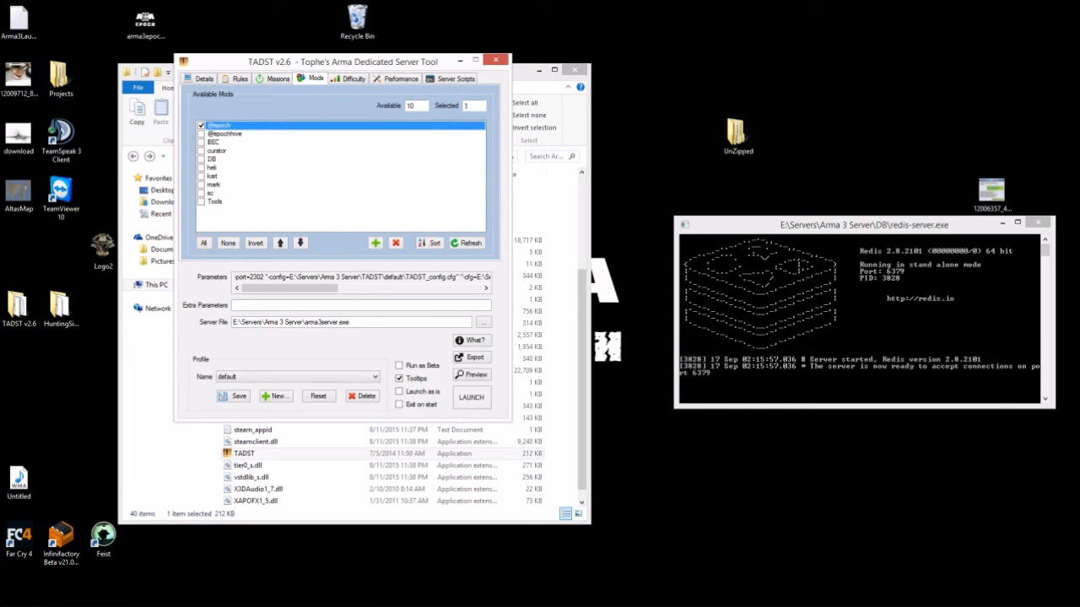
left_click(202, 134)
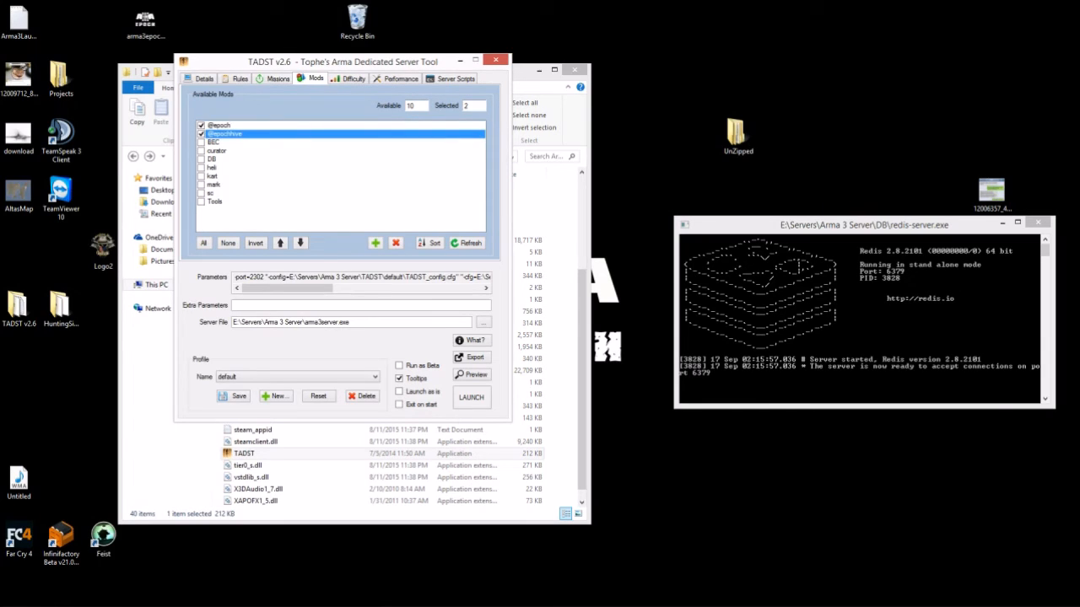
- Look over the difficulty, performance and server script settings, then return to Details
left_click(350, 78)
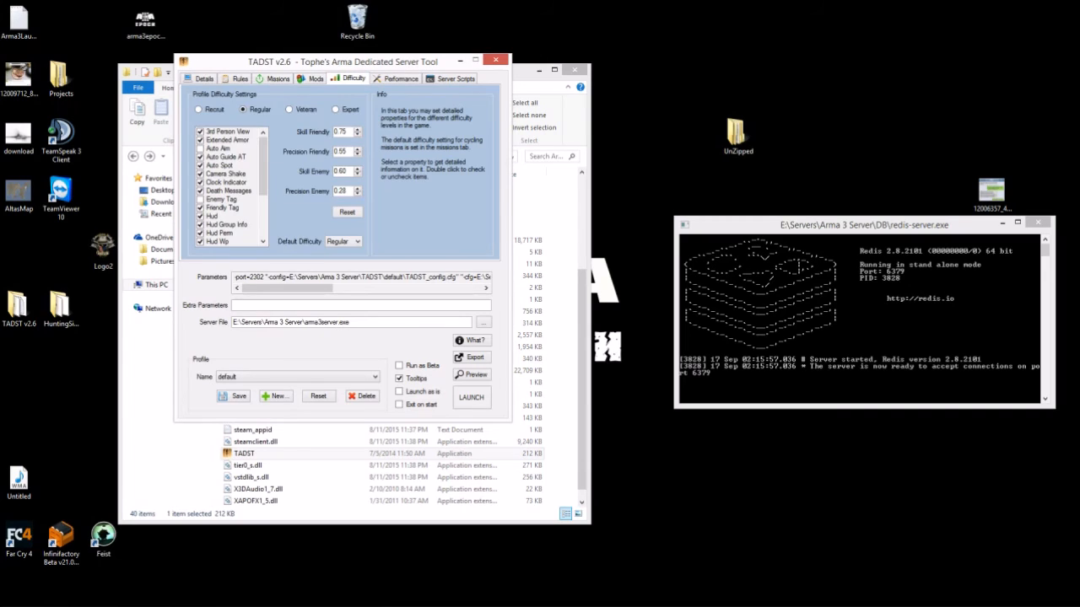
left_click(397, 78)
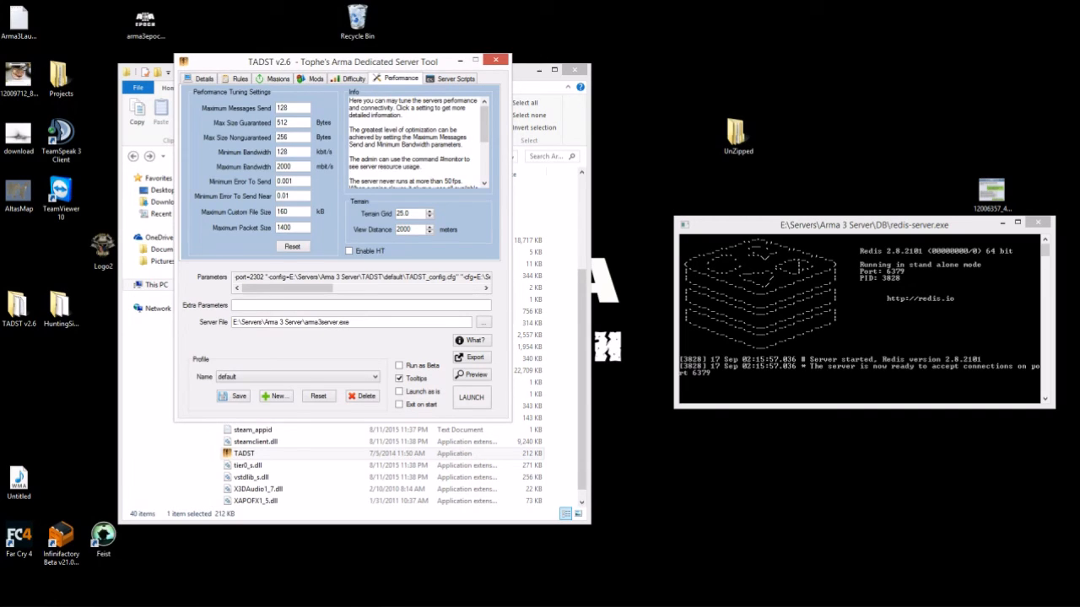
left_click(453, 79)
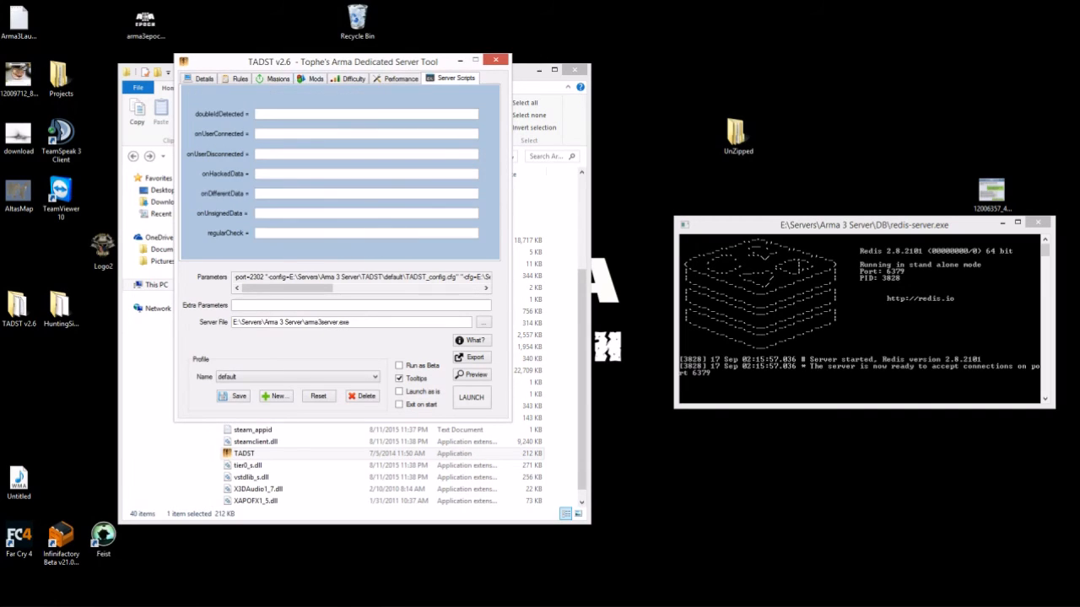
left_click(201, 78)
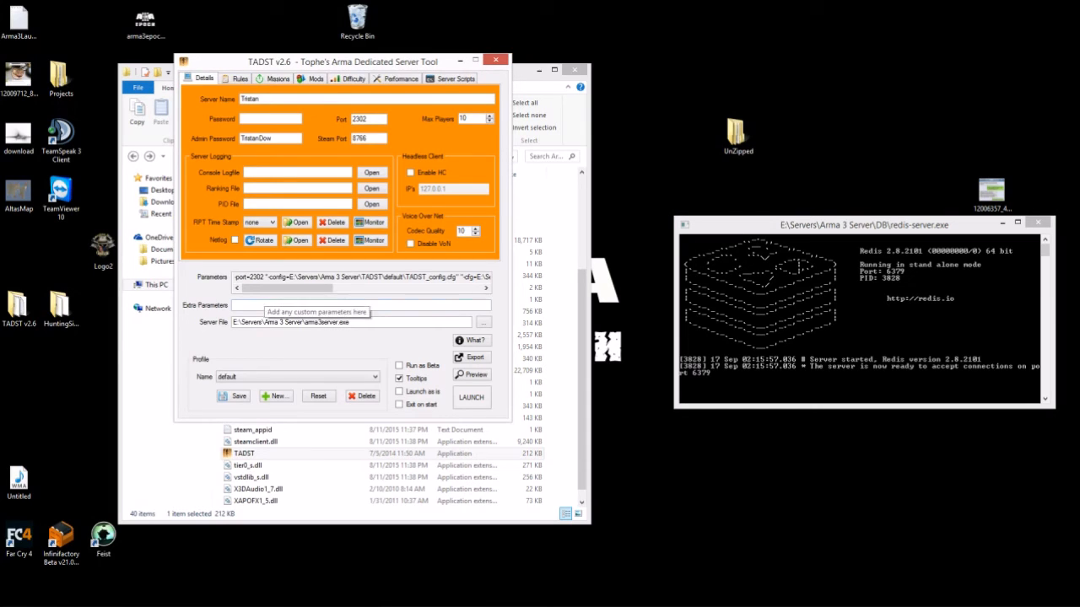
- Create and save a new Epoch-Standard profile, then launch the server
left_click(276, 395)
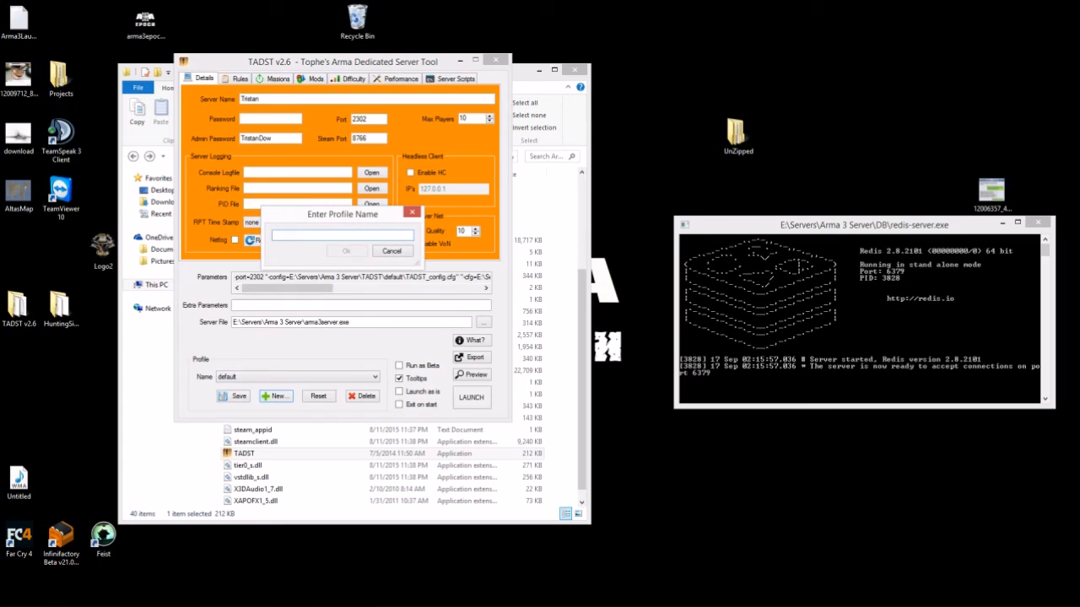
type("Epoch-Standard")
left_click(346, 251)
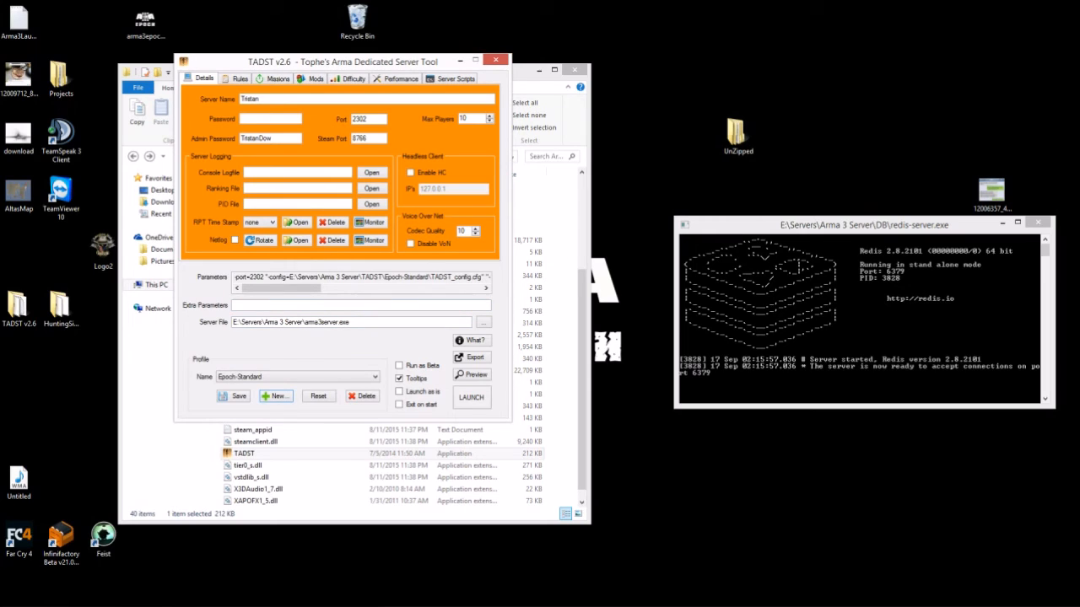
left_click(234, 395)
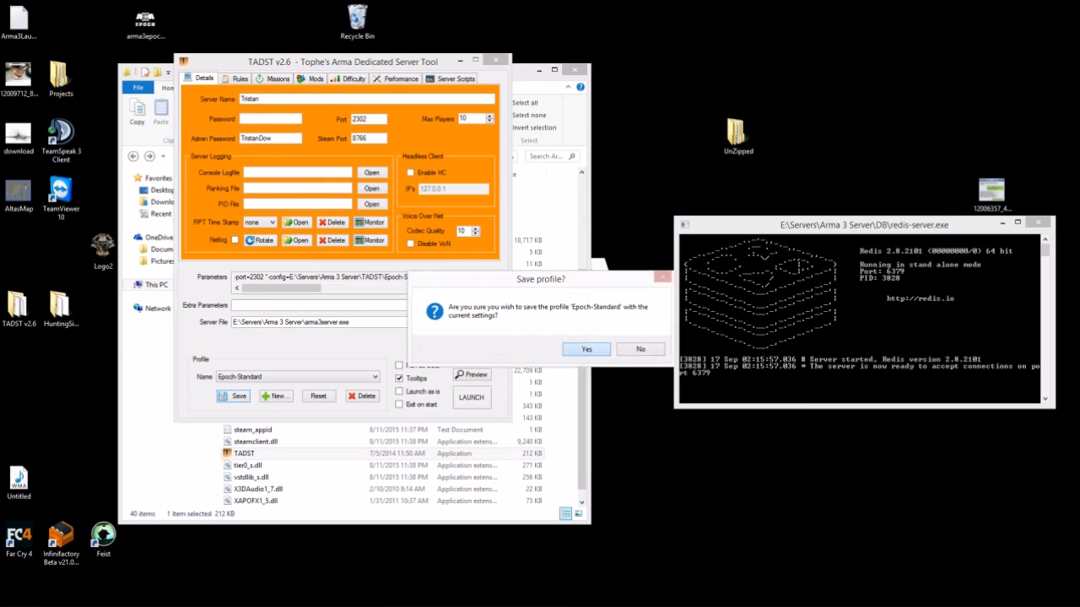
key("Return")
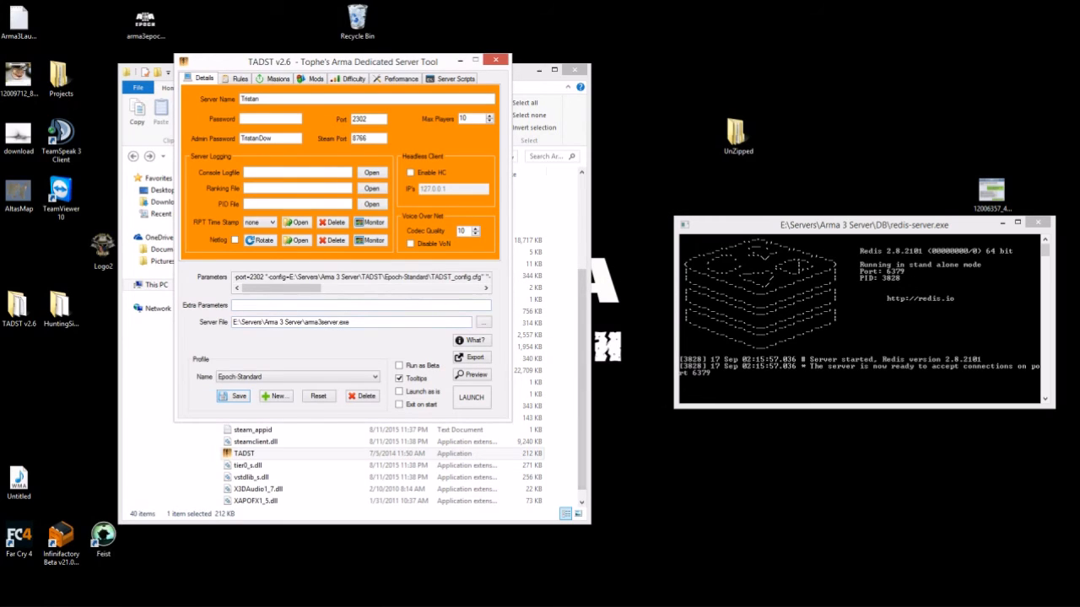
left_click_drag(343, 62, 315, 40)
left_click(443, 375)
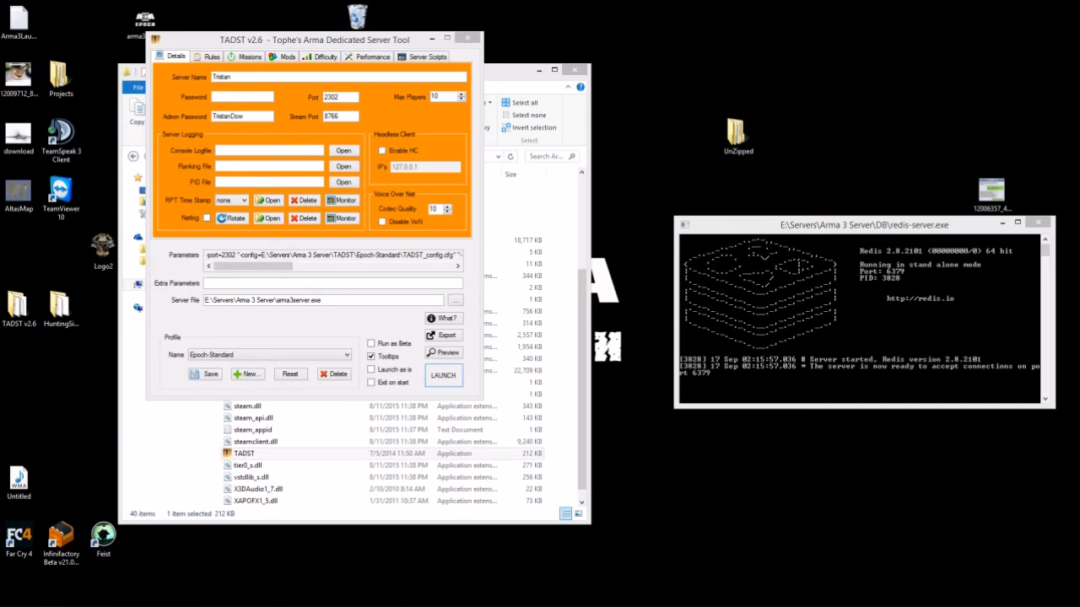
- Change the Steam Port from 8766 to 2303, save the profile, and relaunch
left_click_drag(341, 117, 324, 116)
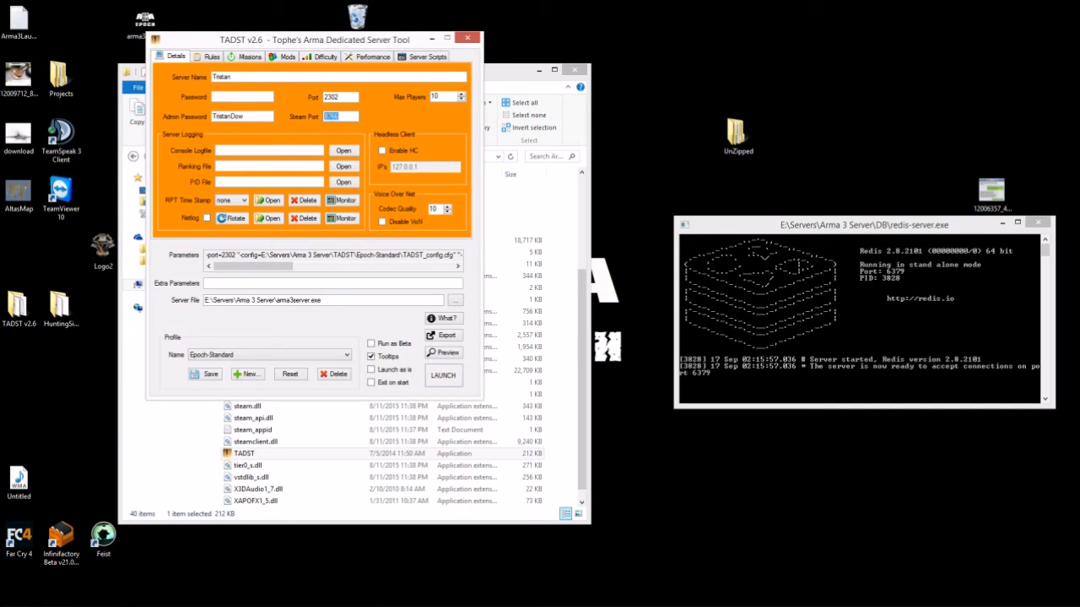
type("2303")
left_click(205, 373)
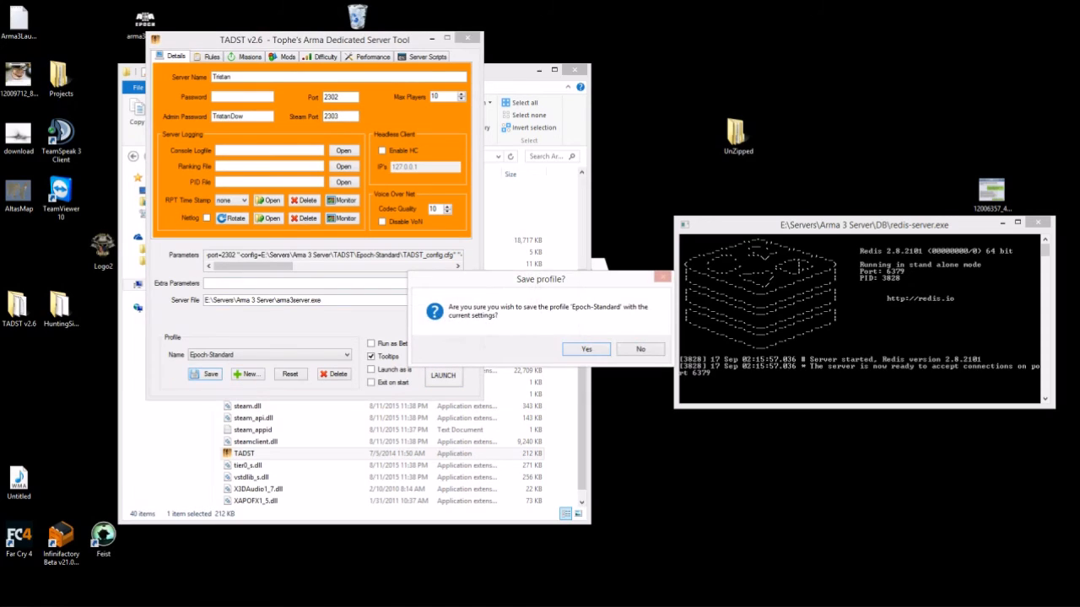
left_click(586, 349)
left_click(443, 375)
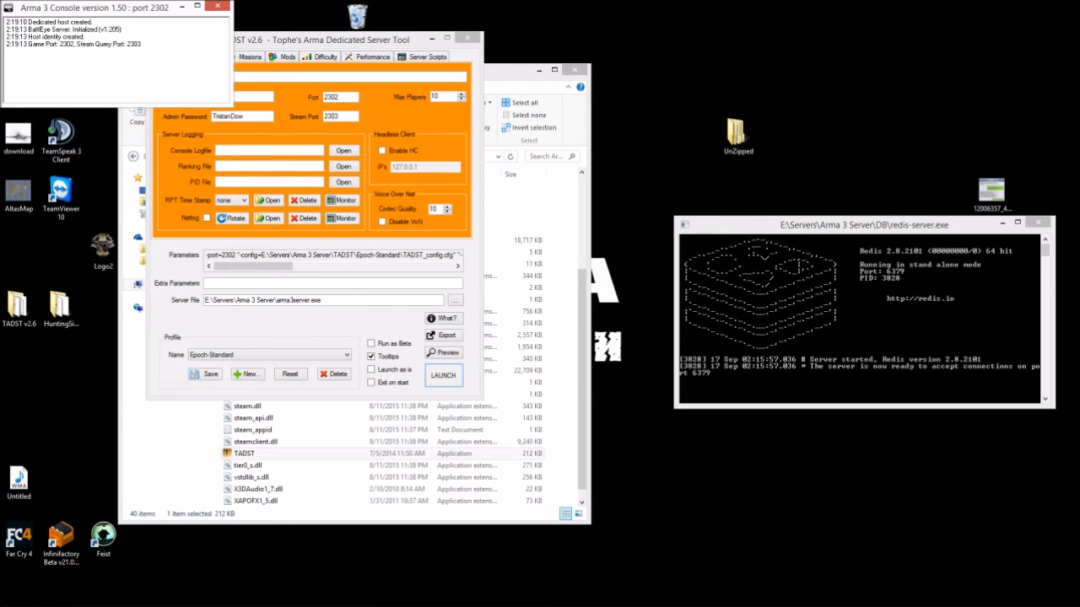
- Restore the Arma 3 game window from the taskbar while the server runs
mouse_move(393, 597)
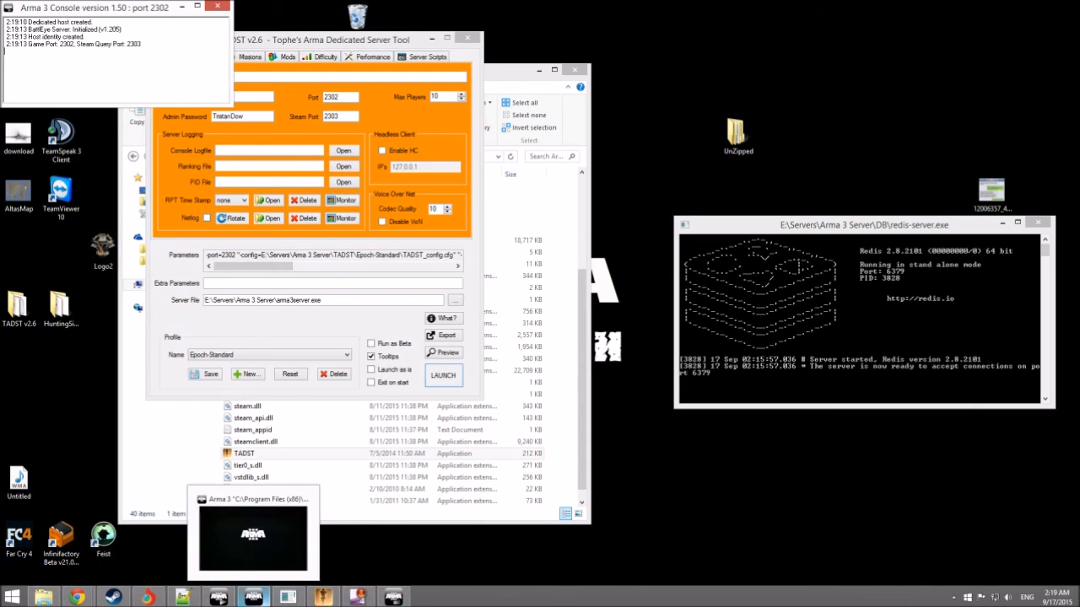
left_click(253, 597)
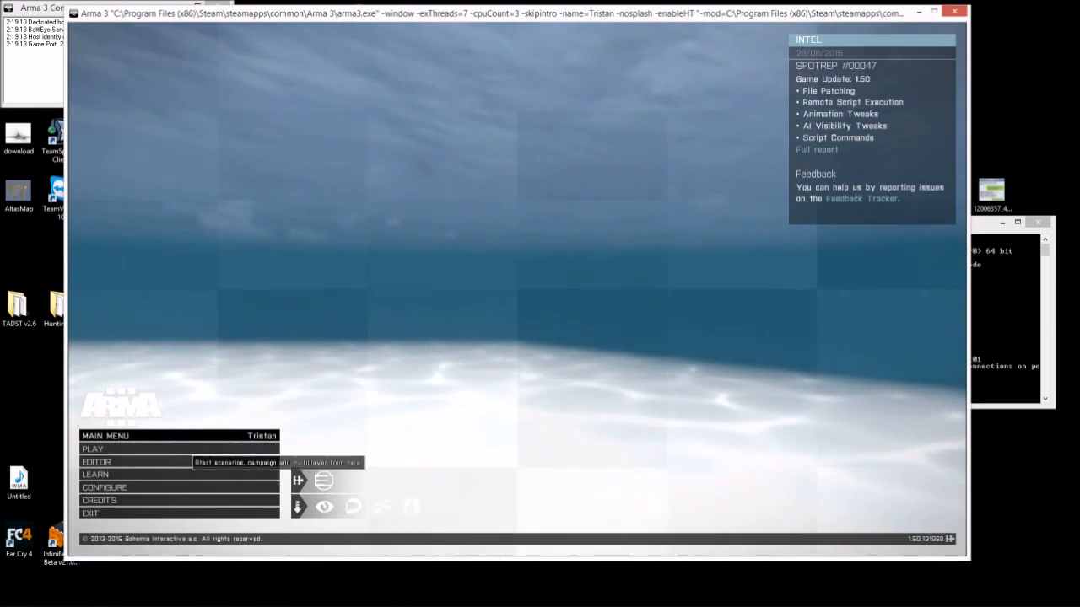
- In Multiplayer's Recent list, compare the local servers and join the one with ping 4
left_click(190, 449)
left_click(190, 449)
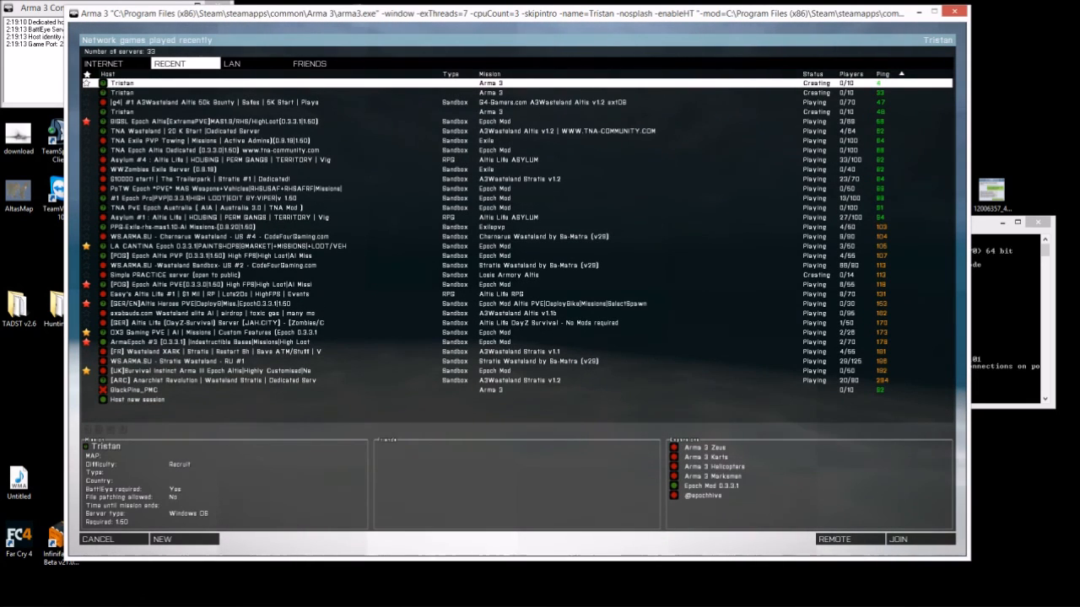
left_click(135, 111)
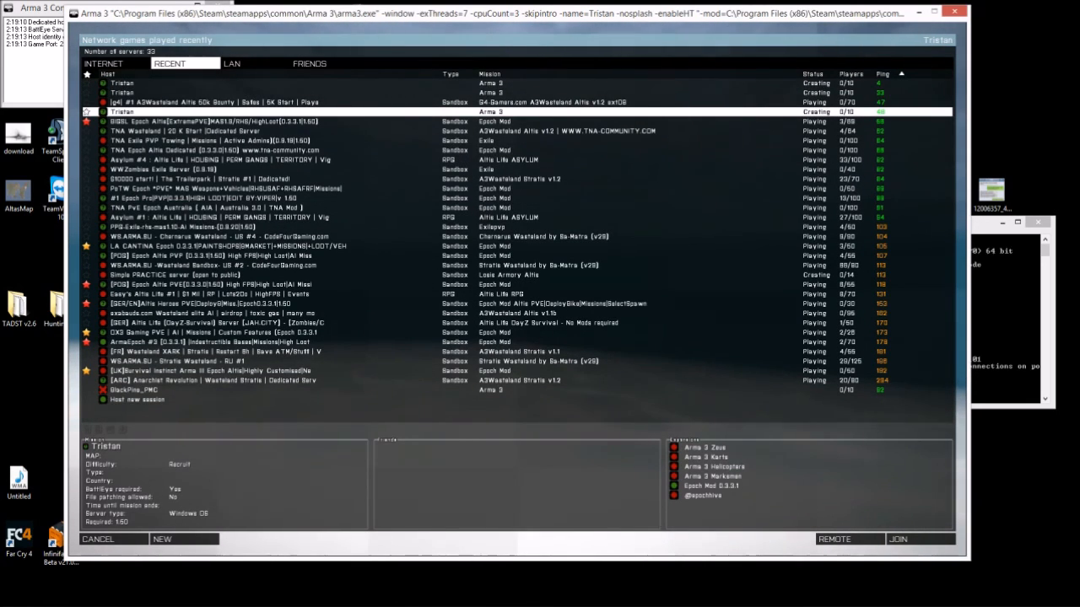
left_click(135, 93)
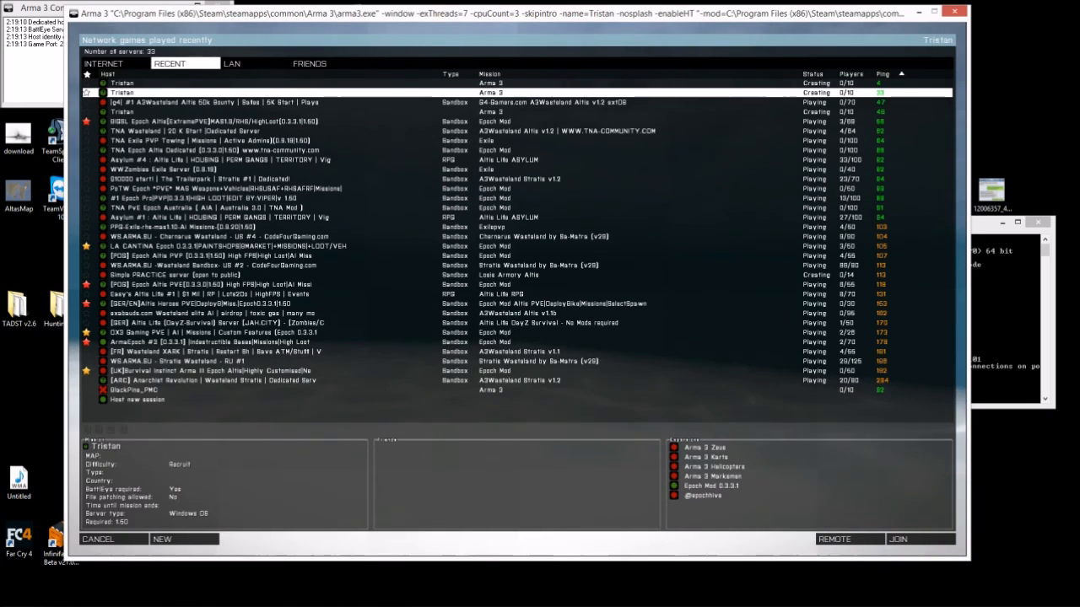
left_click(135, 83)
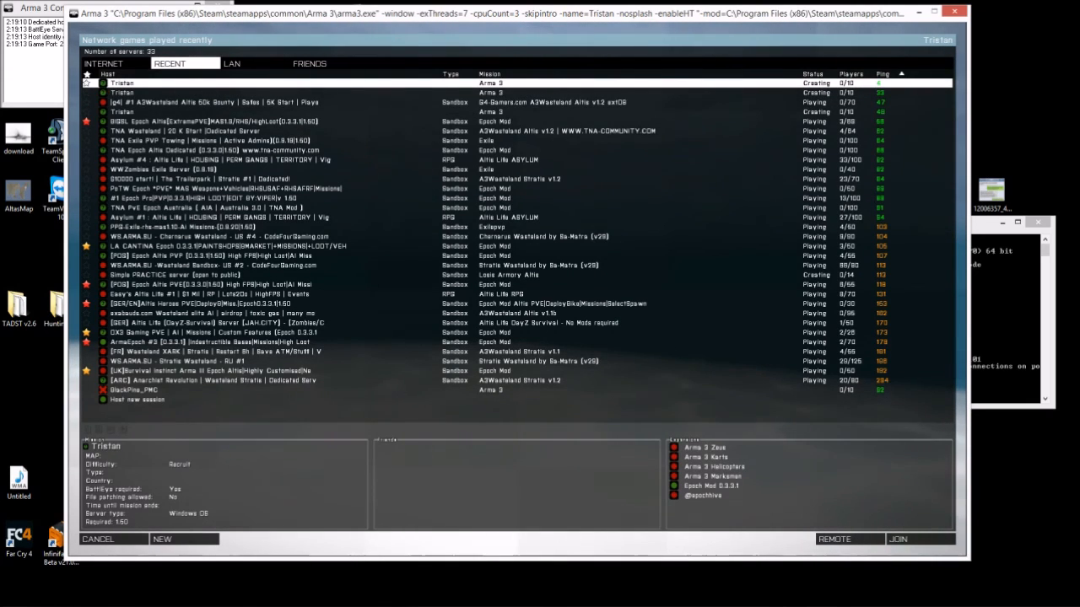
left_click(168, 102)
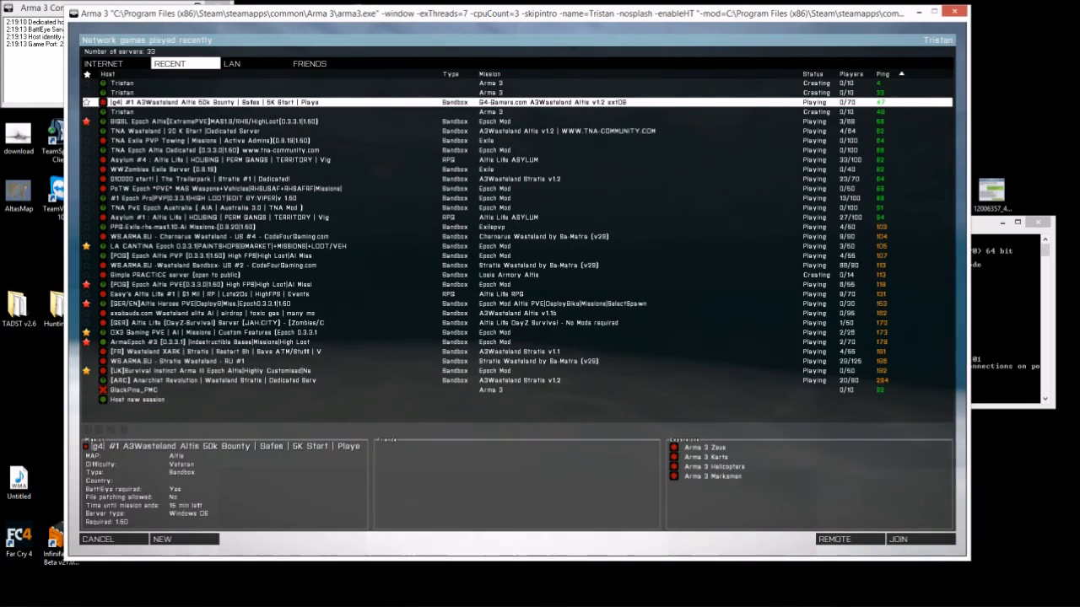
left_click(135, 111)
left_click(135, 82)
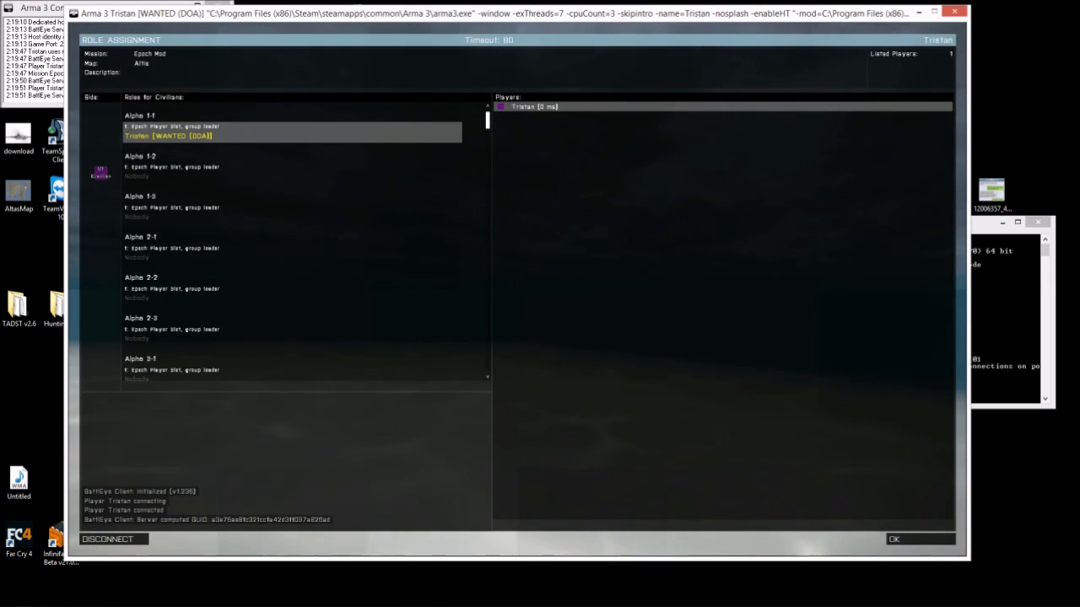
- Accept the Alpha 1-1 role and let the Epoch Mod Altis mission load
key("Return")
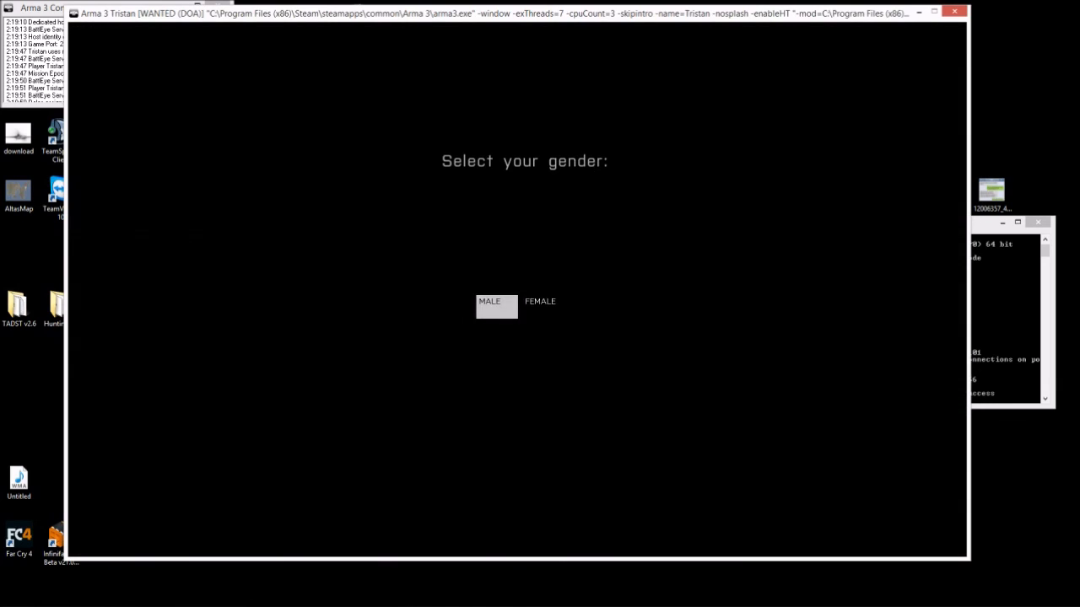
- Choose the male character, spawn through the floor hatch, and walk through the camp
left_click(496, 307)
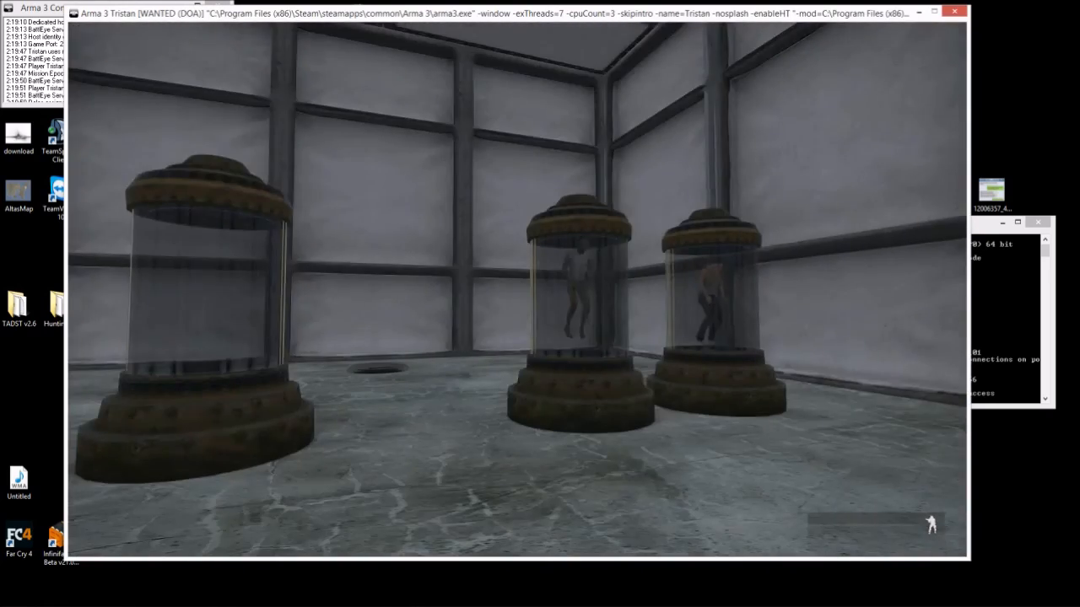
key("w")
key("KP_Enter")
key("w")
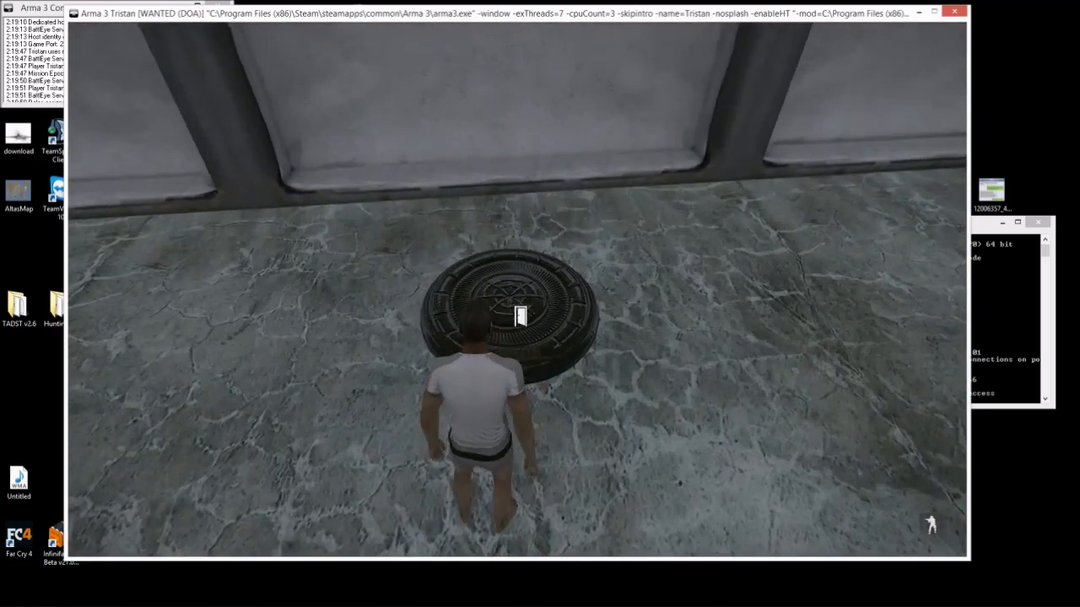
key("space")
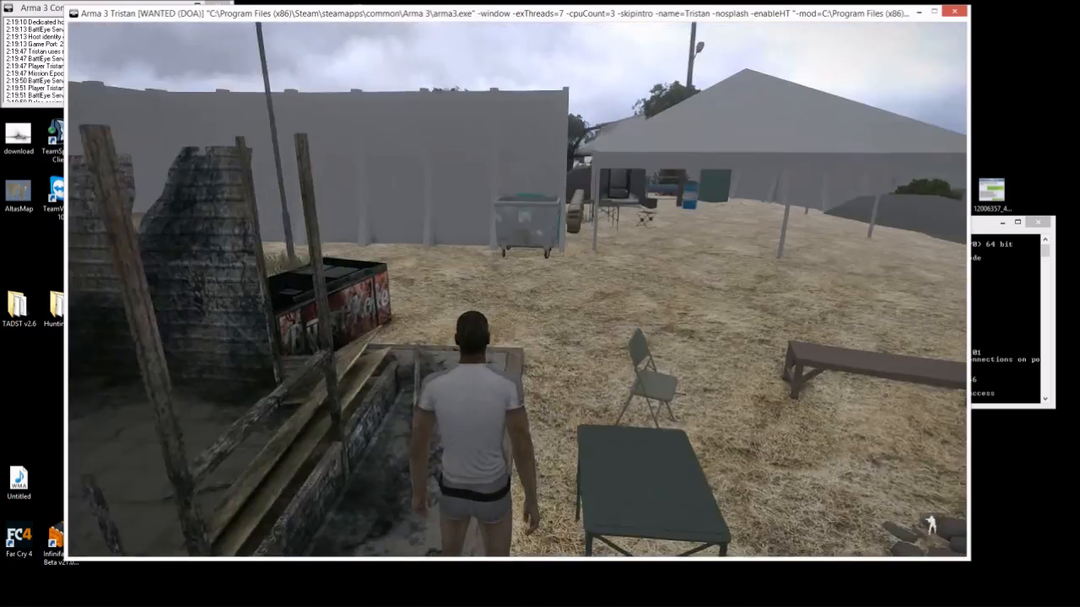
key("w")
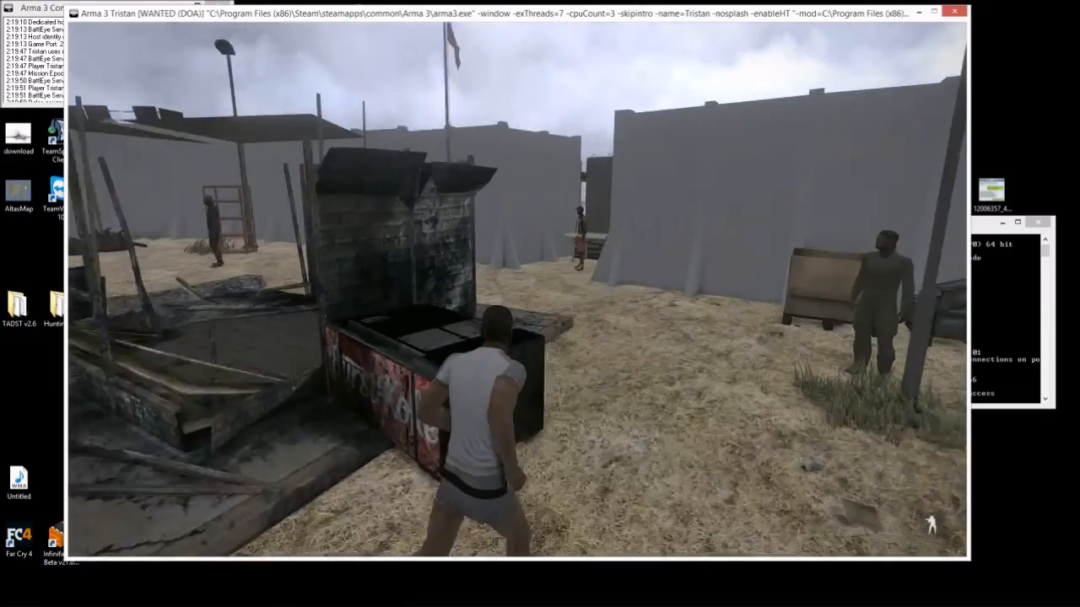
key("w")
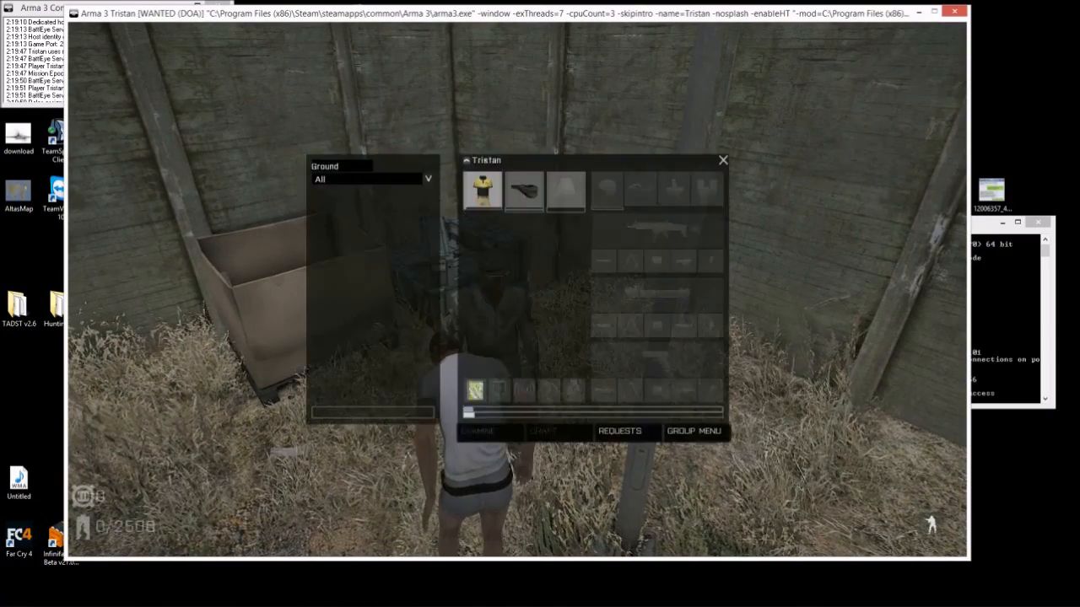
key("s")
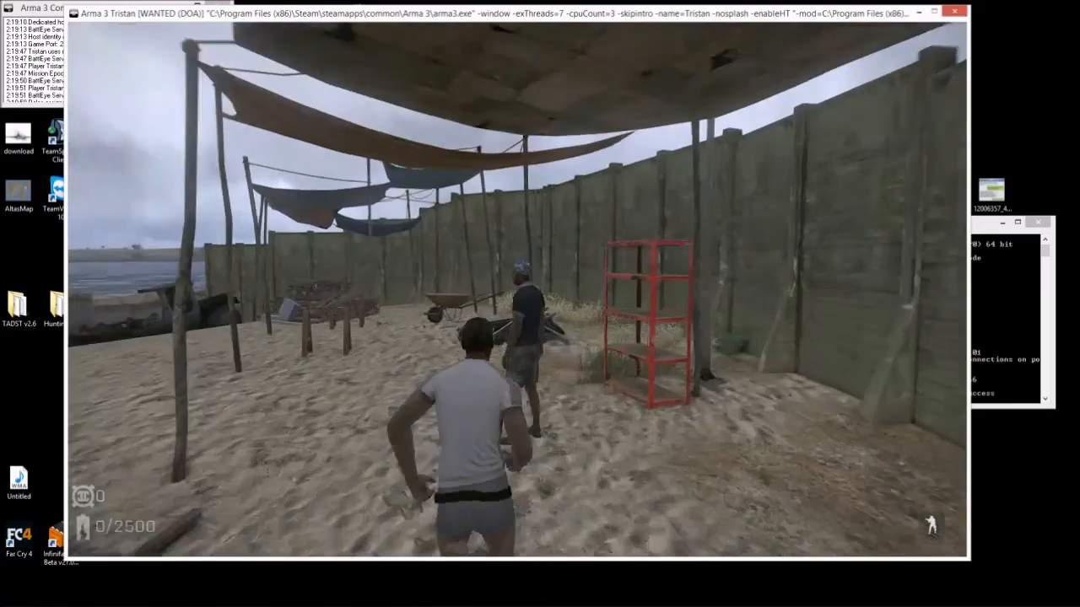
key("KP_Enter")
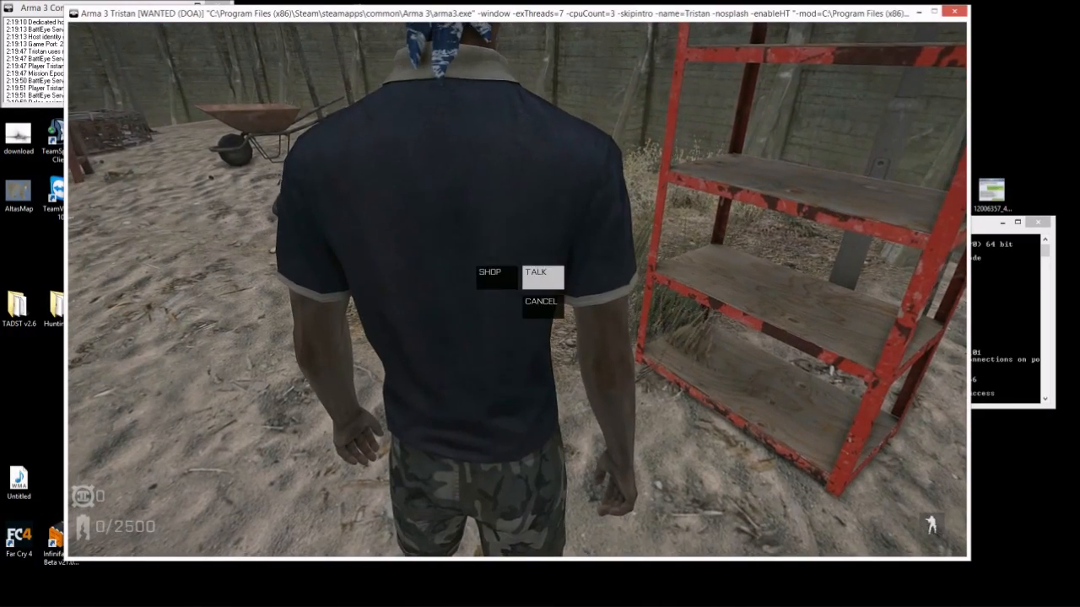
- Open and close the trader shop, walk out to the road, and open the admin menu with F1
left_click(497, 277)
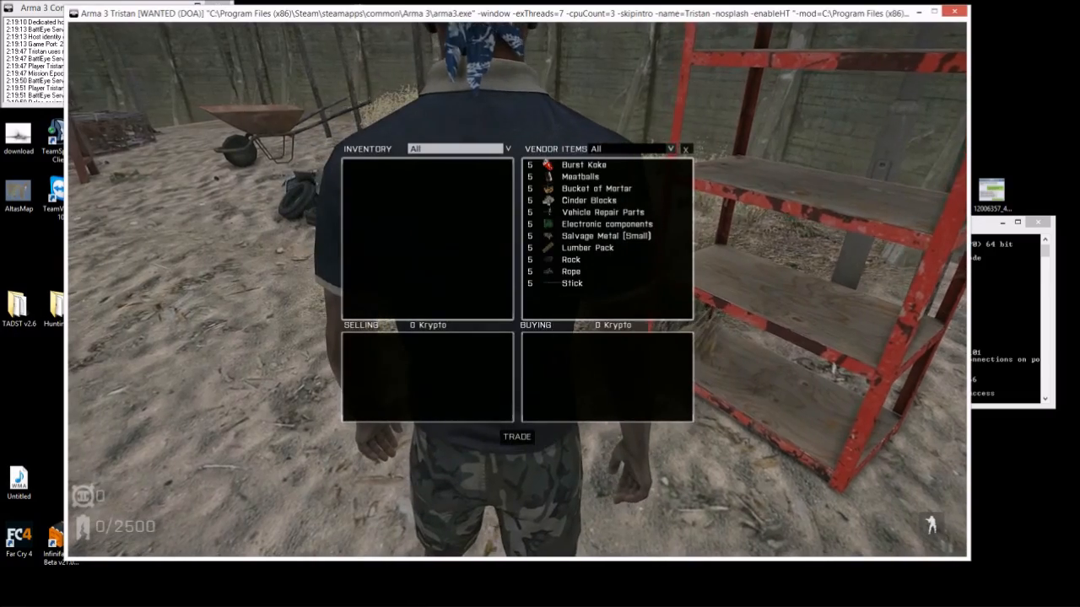
key("Escape")
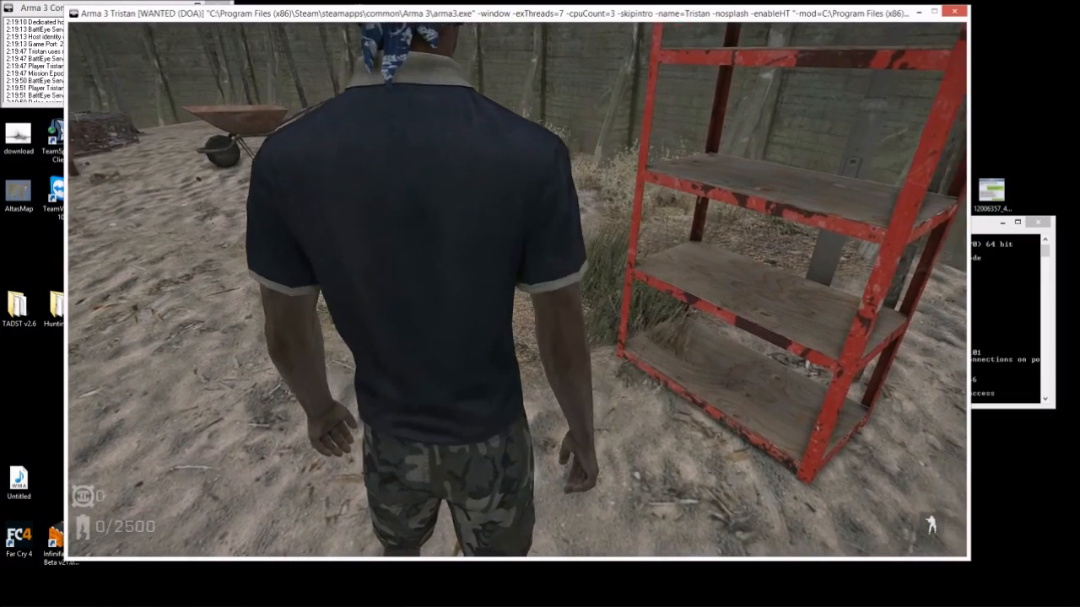
key("w")
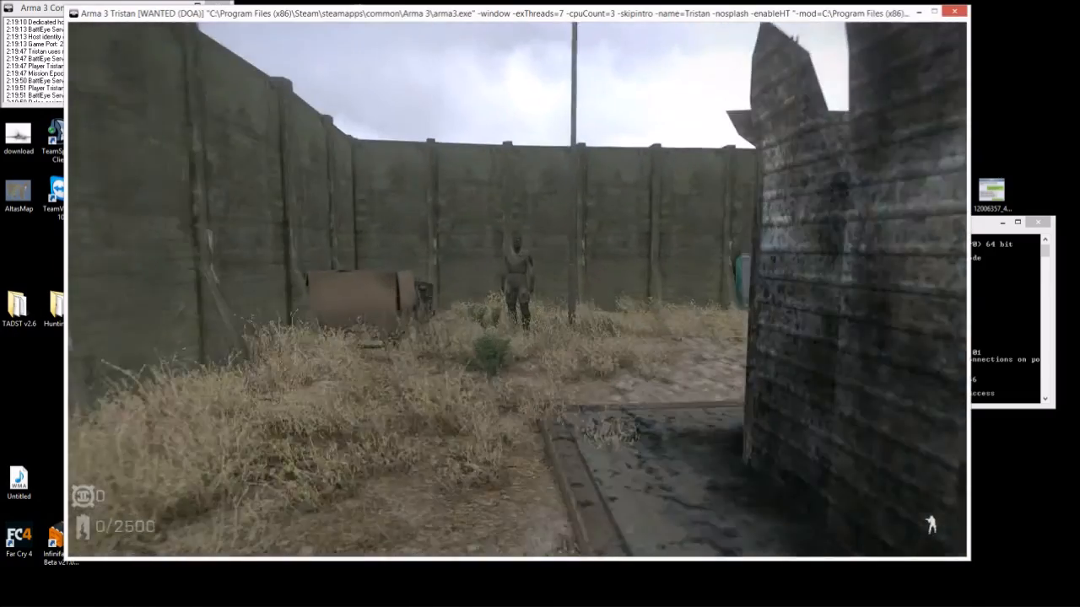
key("w")
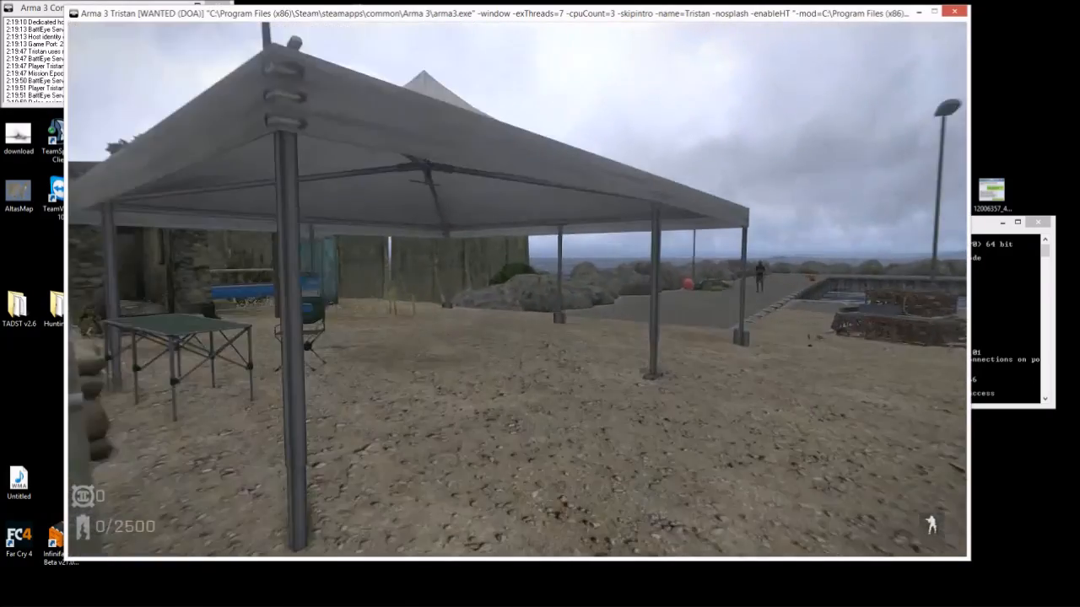
key("w")
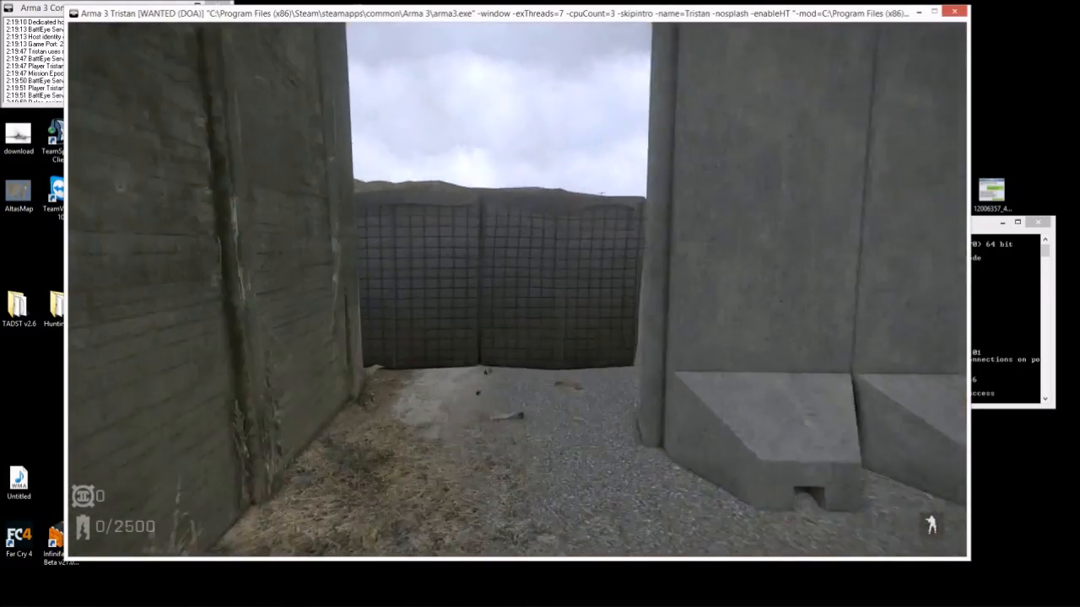
key("w")
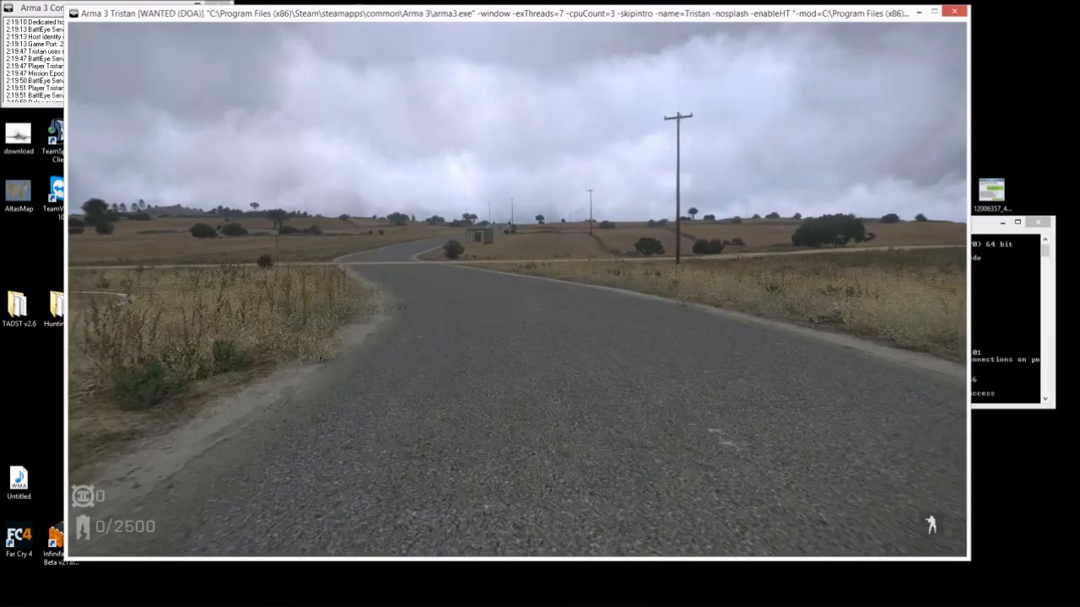
key("w")
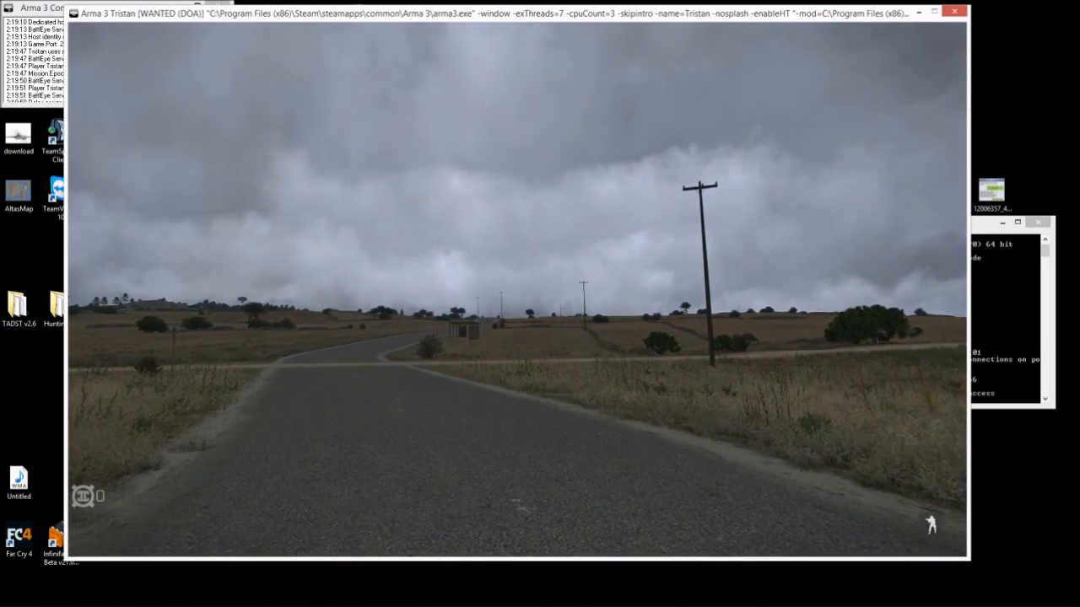
key("F1")
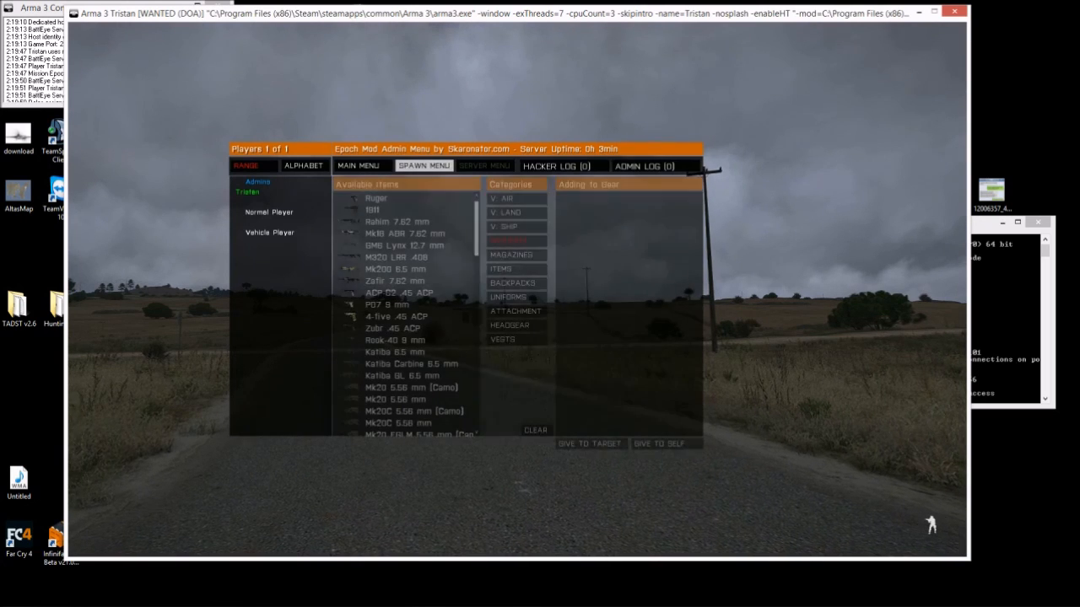
- Spawn a Mosquito from the admin menu's air category and run over to it
left_click(516, 198)
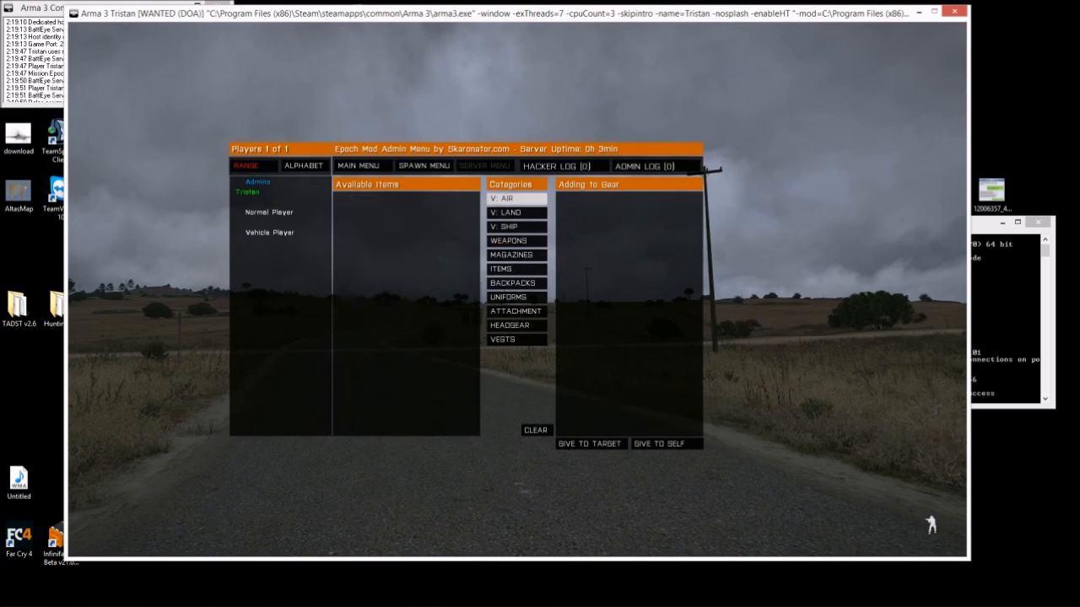
double_click(383, 198)
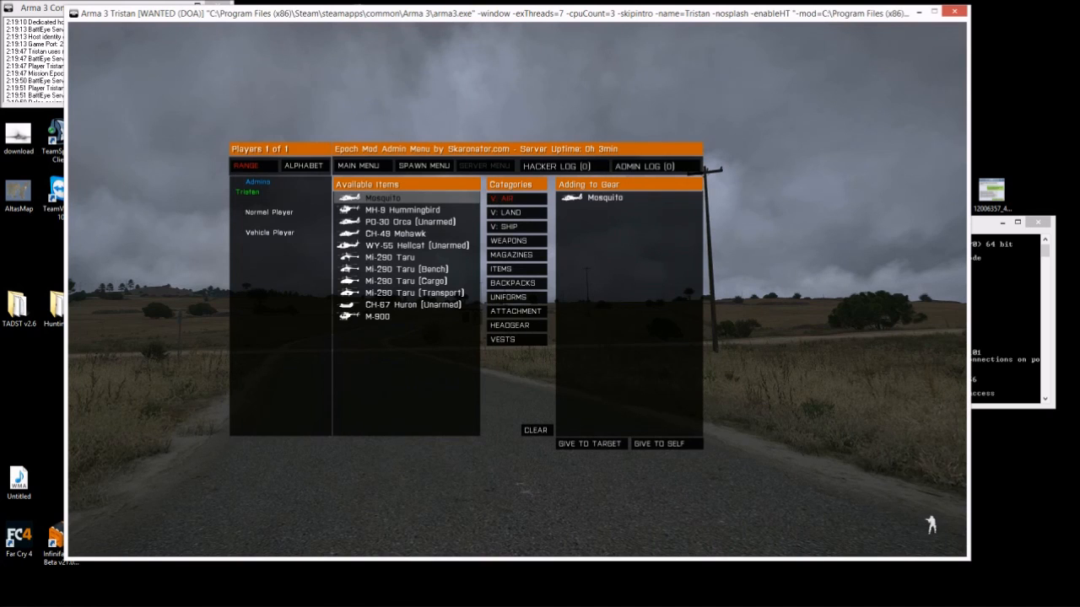
left_click(605, 198)
left_click(666, 444)
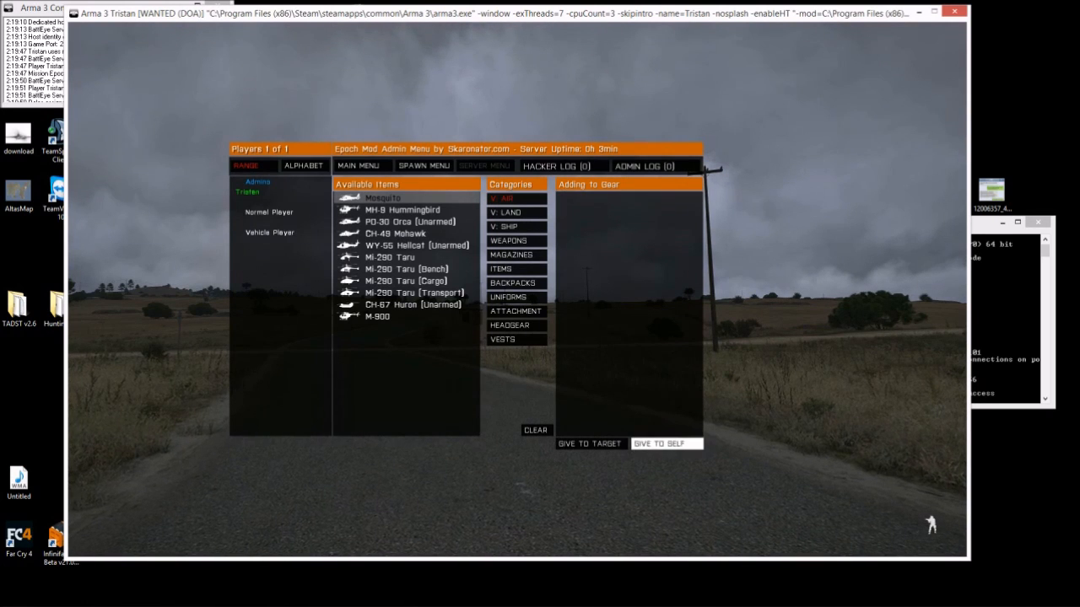
key("Escape")
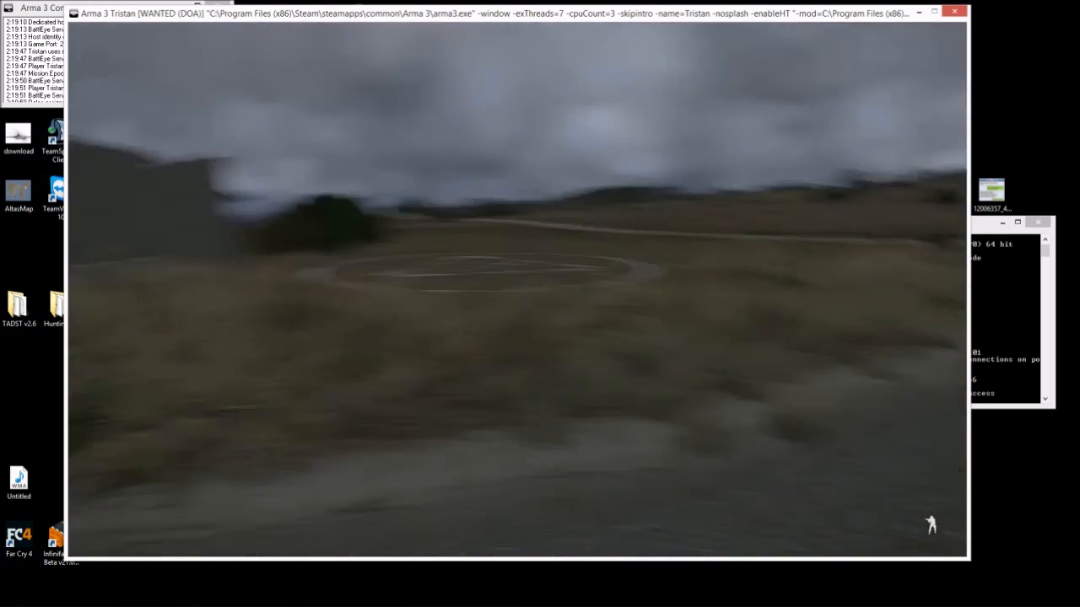
key("w")
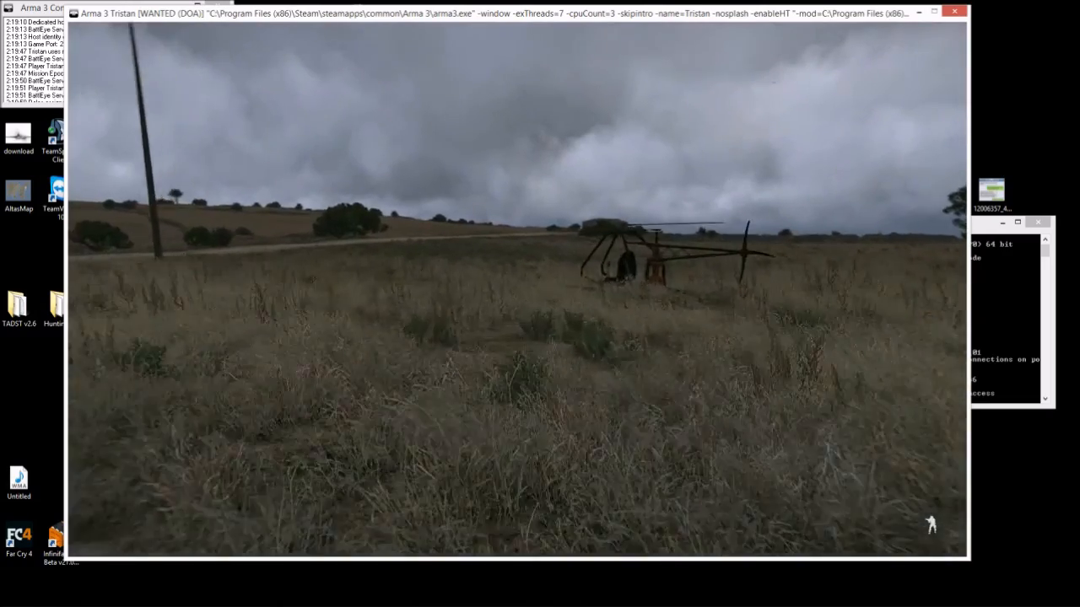
key("w")
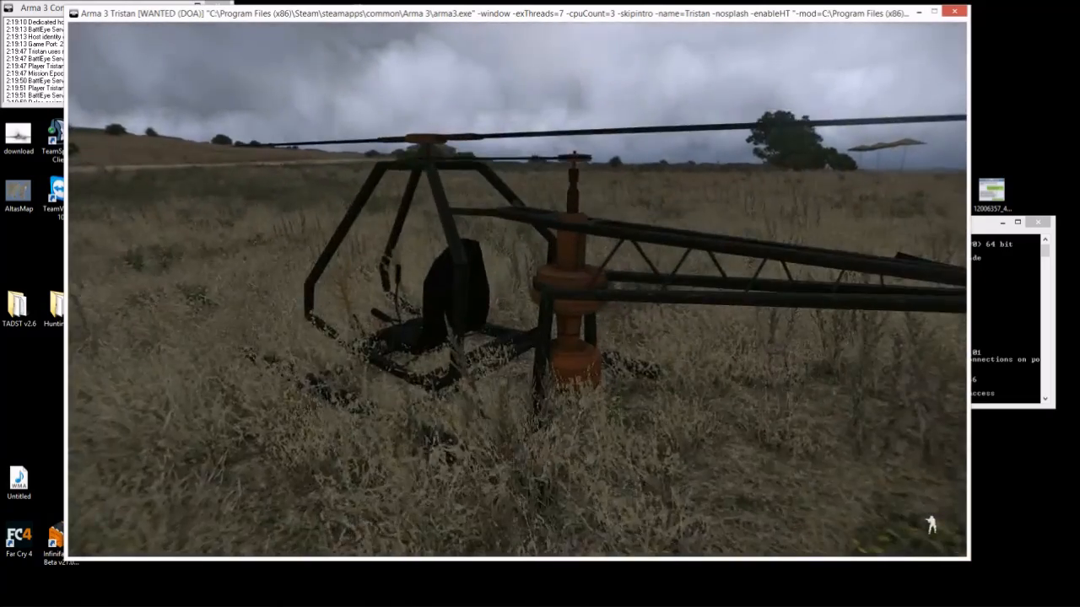
key("w")
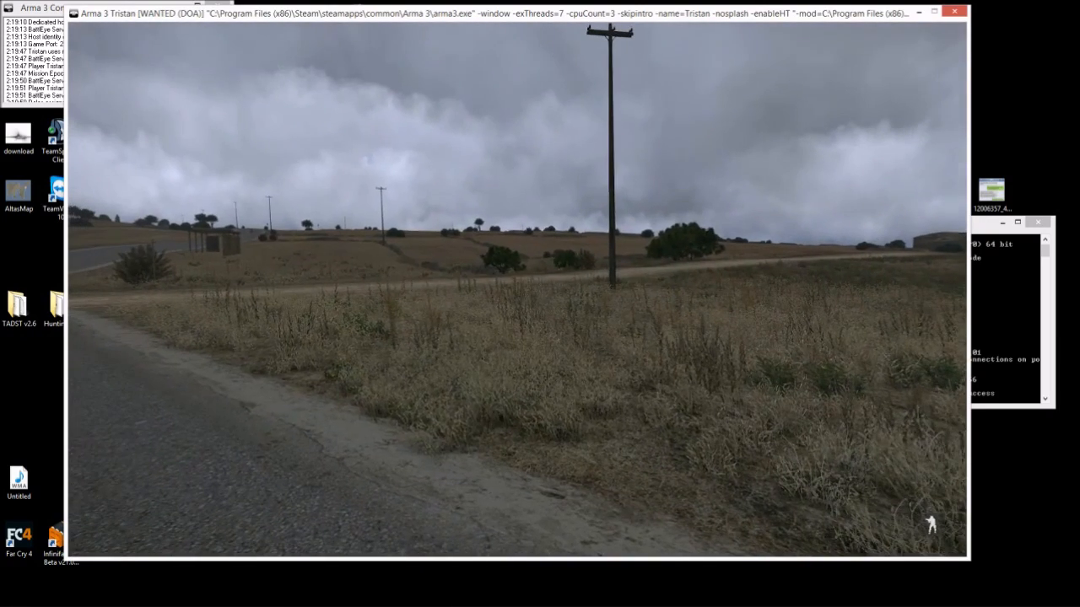
- Spawn a CH-67 Huron (Unarmed) for yourself and walk alongside it
key("F1")
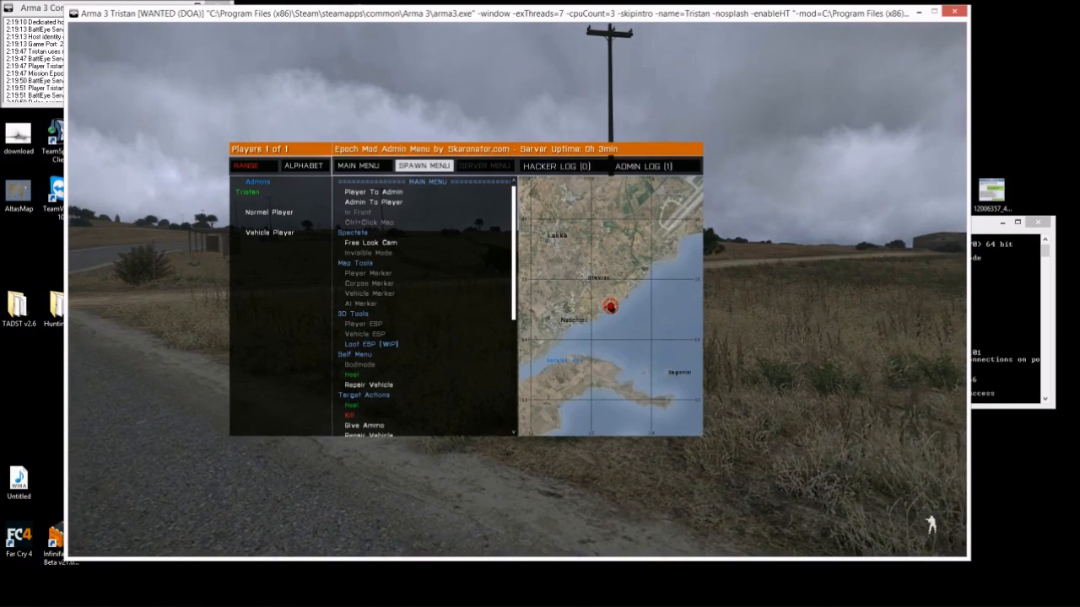
left_click(424, 166)
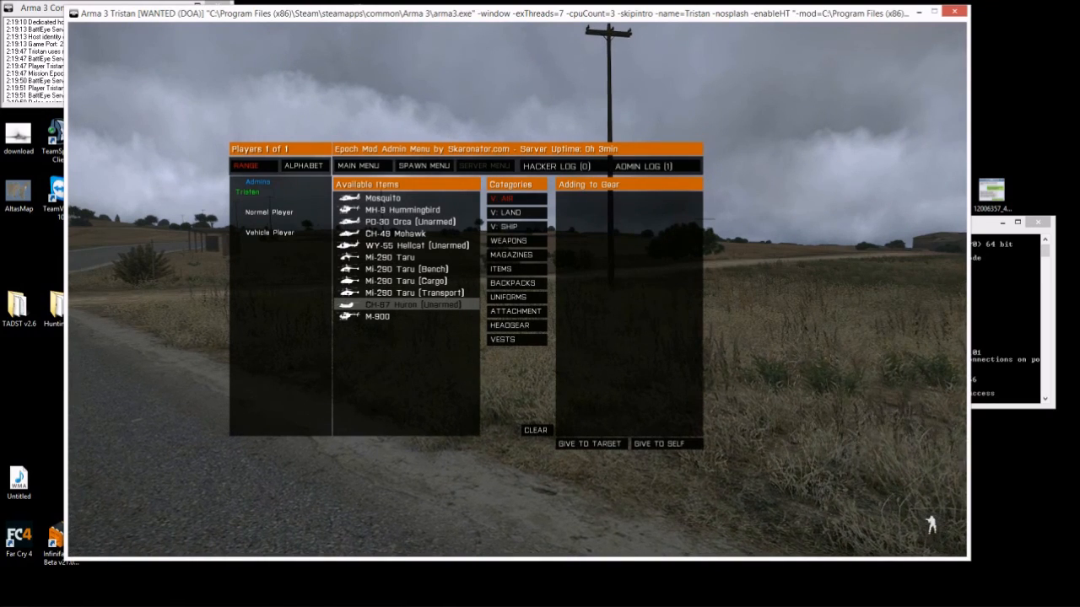
double_click(414, 304)
left_click(665, 443)
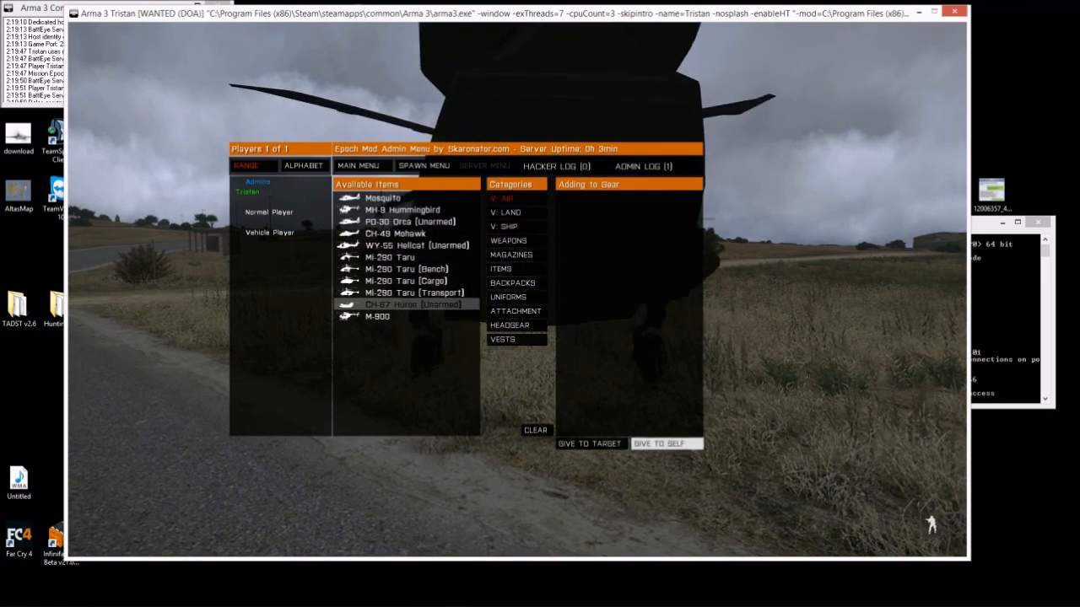
key("Escape")
key("w")
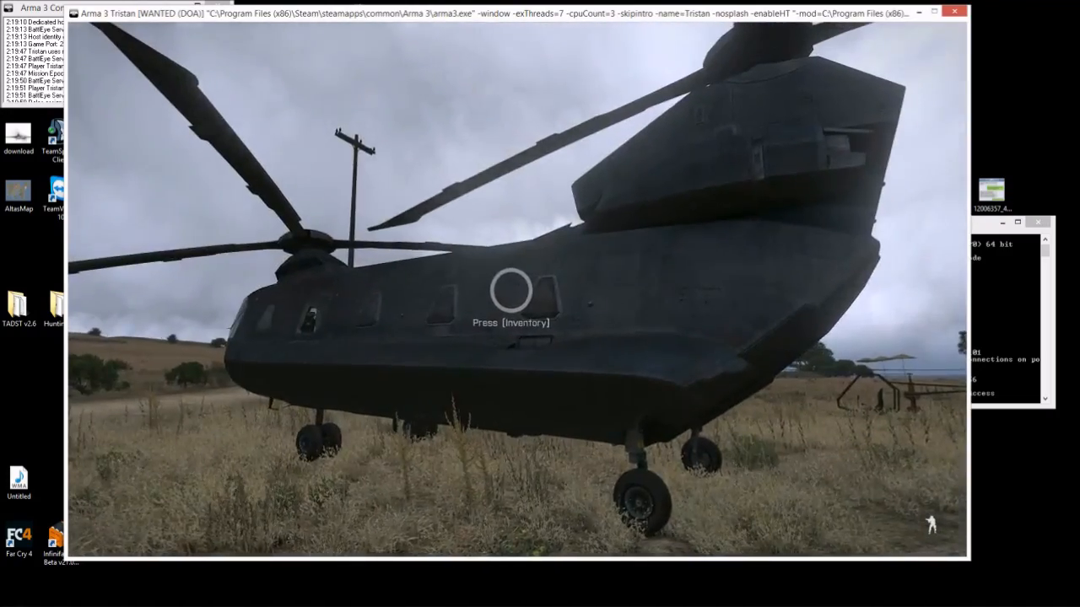
key("w")
key("w")
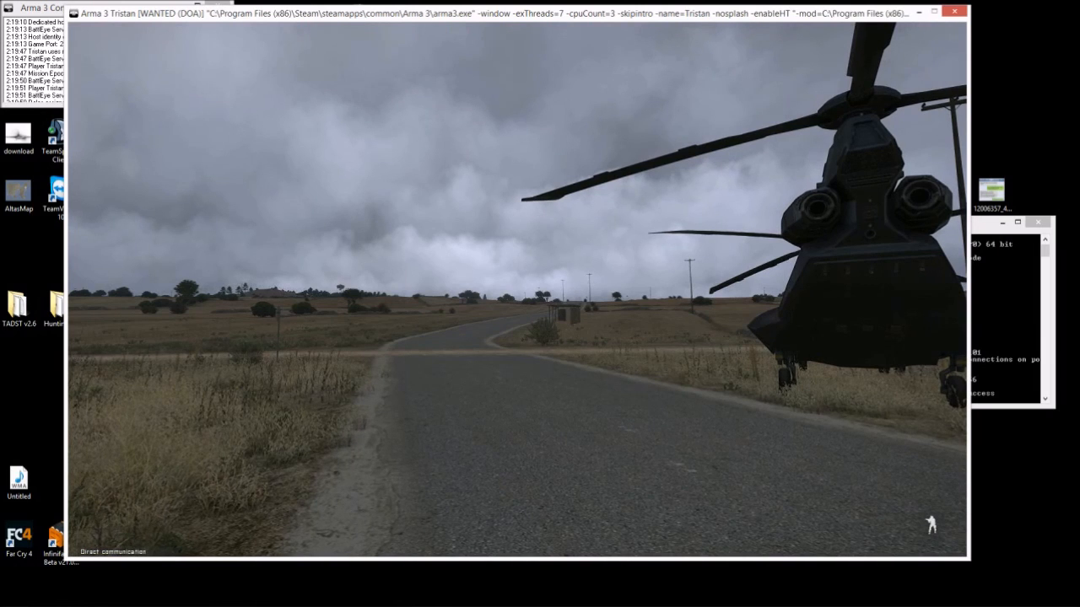
- Open the Epoch admin menu with F1 and scroll through the spawnable weapons list
key("F1")
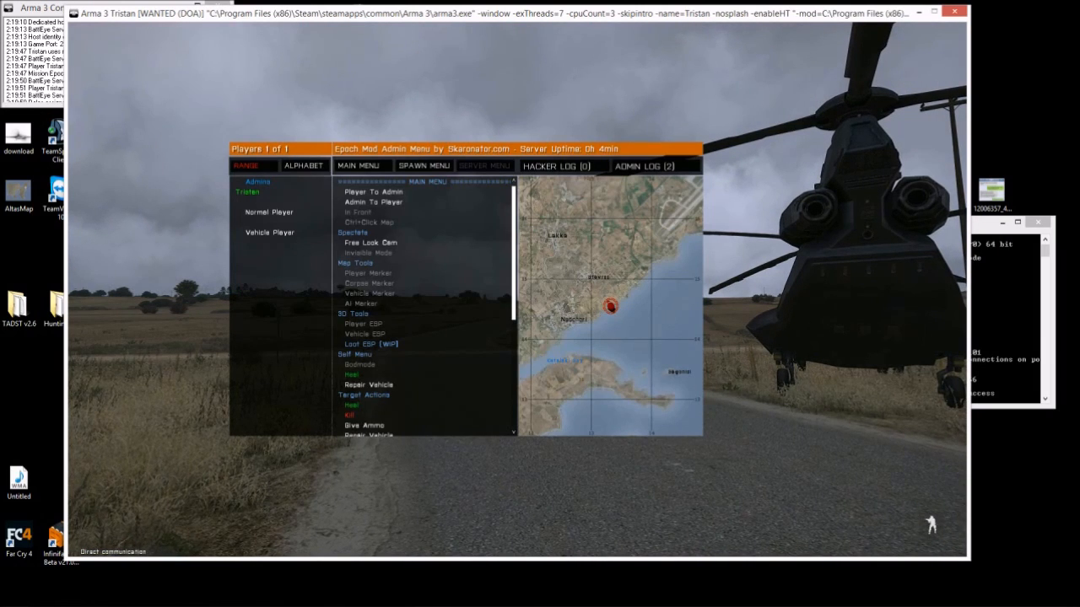
left_click(424, 166)
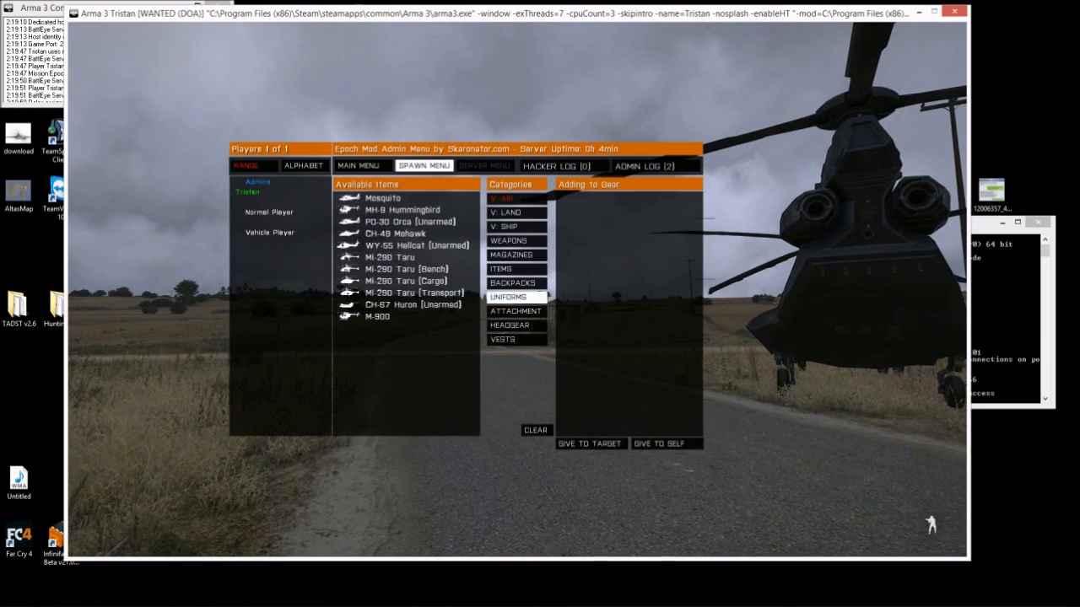
left_click(516, 226)
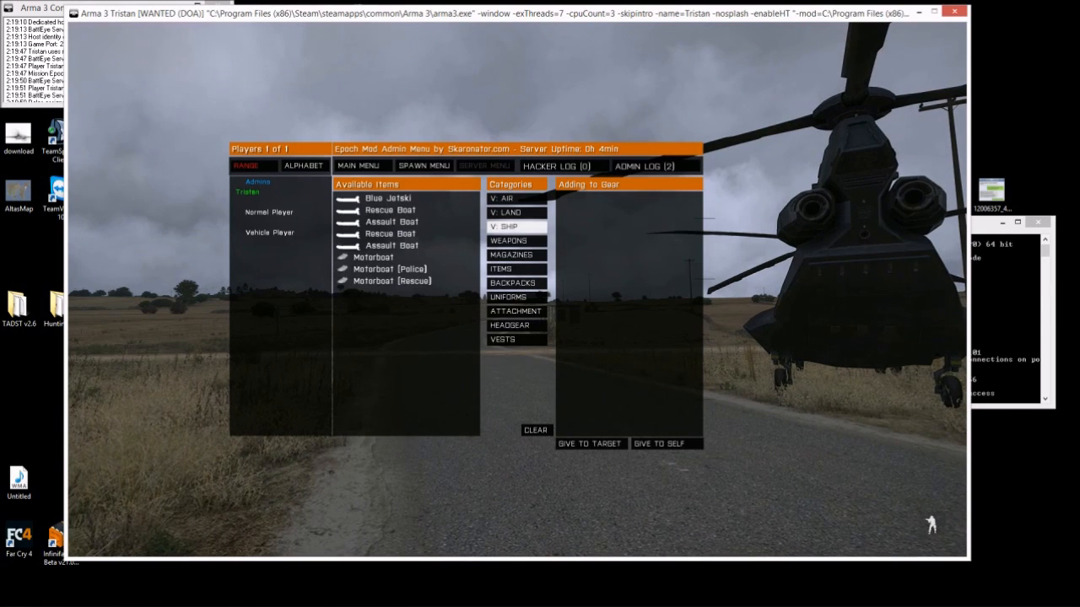
left_click(516, 241)
scroll(407, 310, "down", 4)
scroll(407, 310, "down", 20)
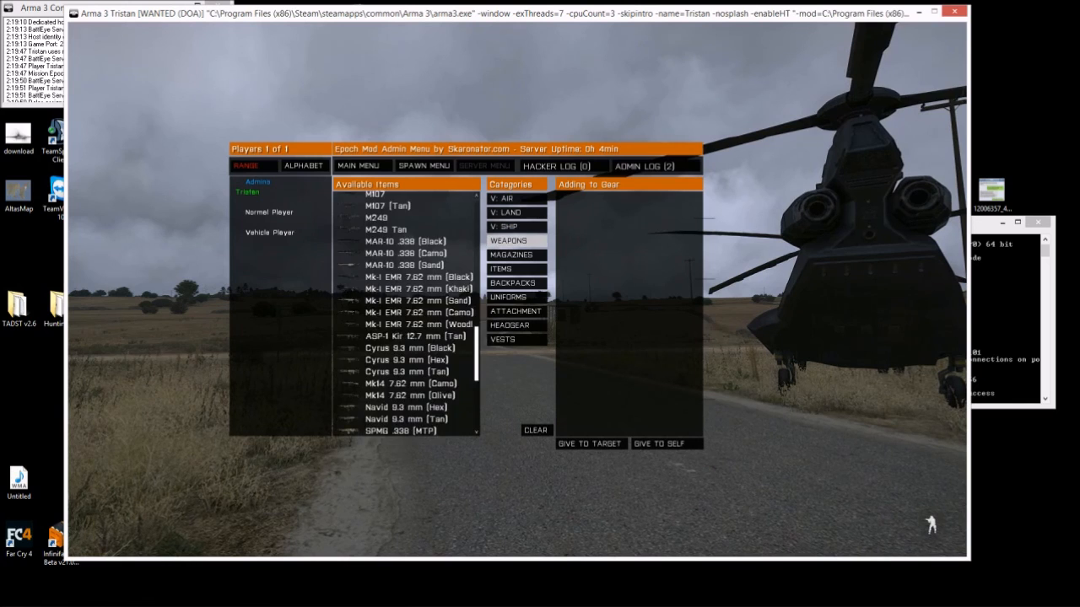
scroll(406, 312, "down", 4)
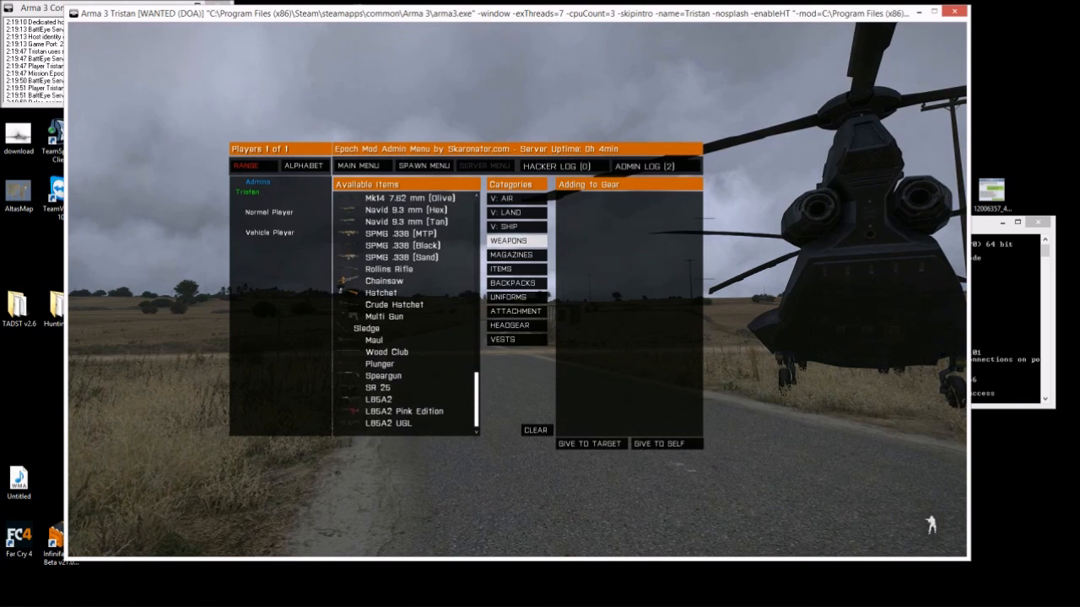
scroll(406, 312, "up", 10)
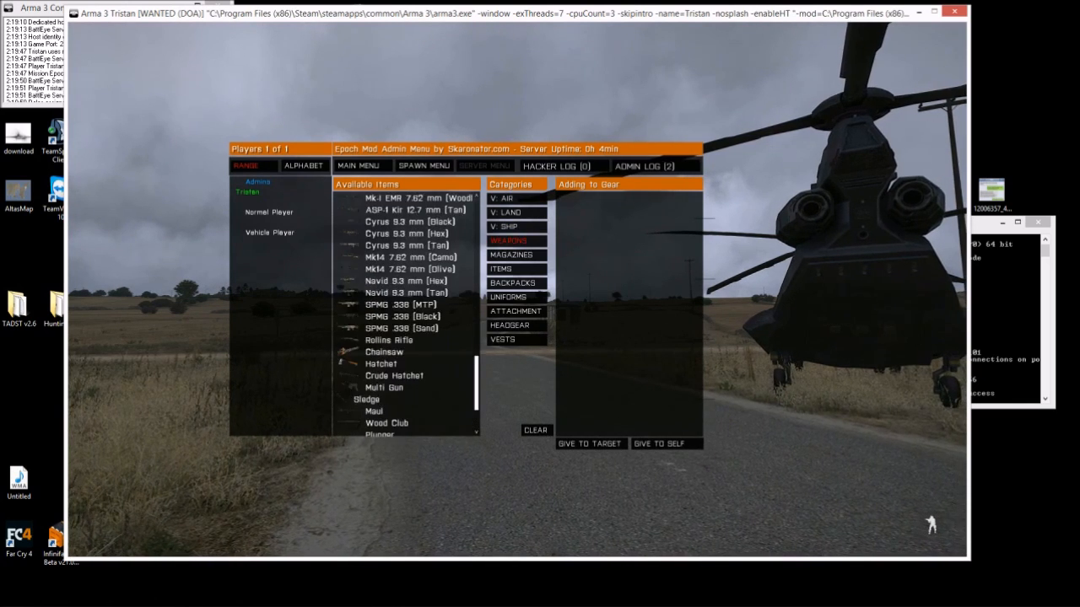
scroll(407, 312, "up", 10)
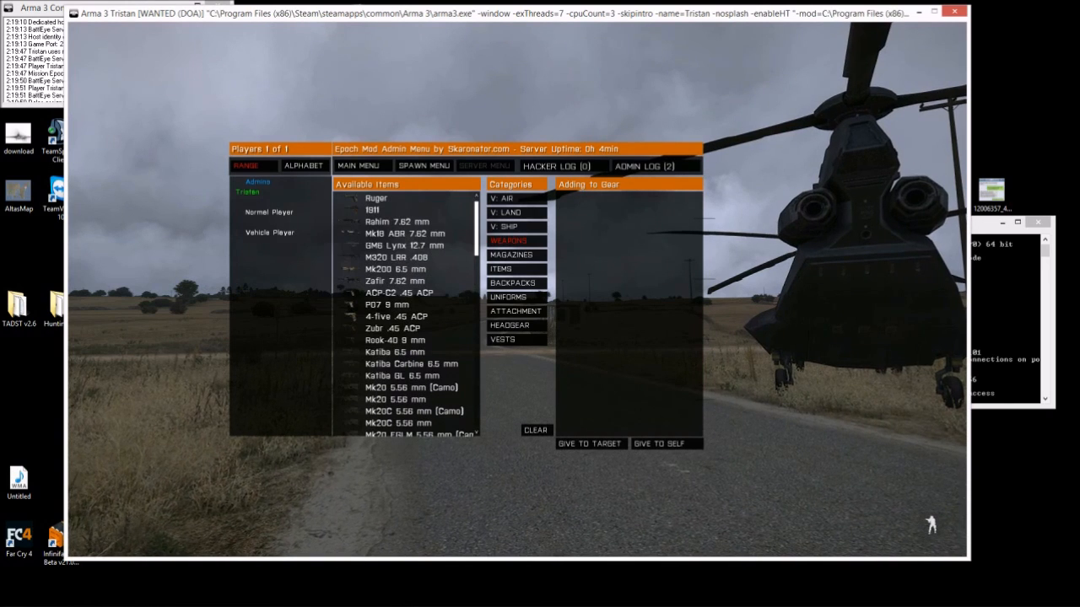
- Review the V: SHIP and V: AIR spawn lists, then close the admin menu and open the Altis map
left_click(516, 227)
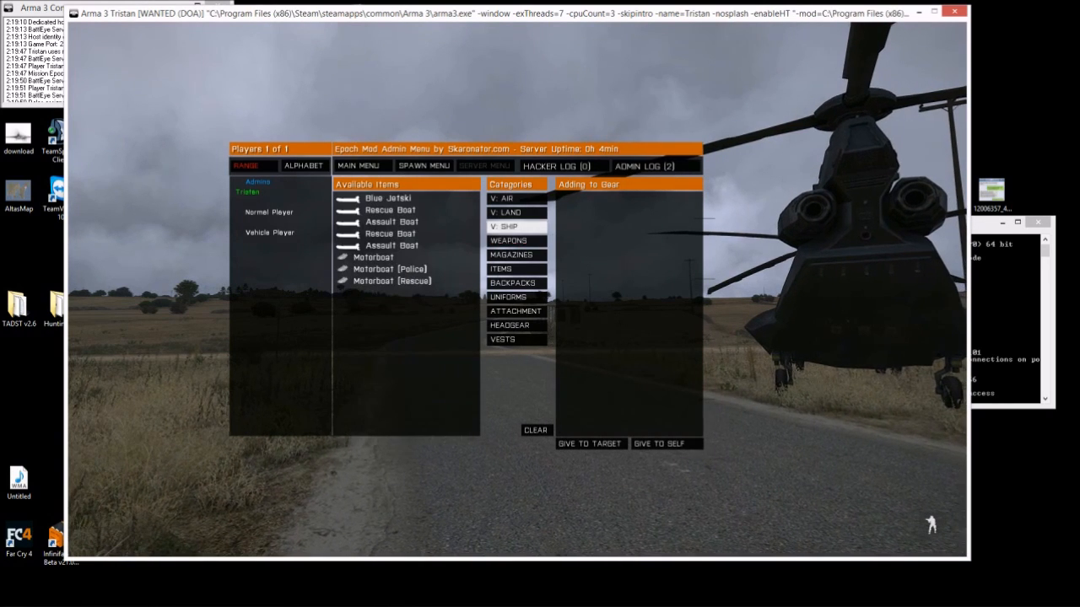
left_click(517, 199)
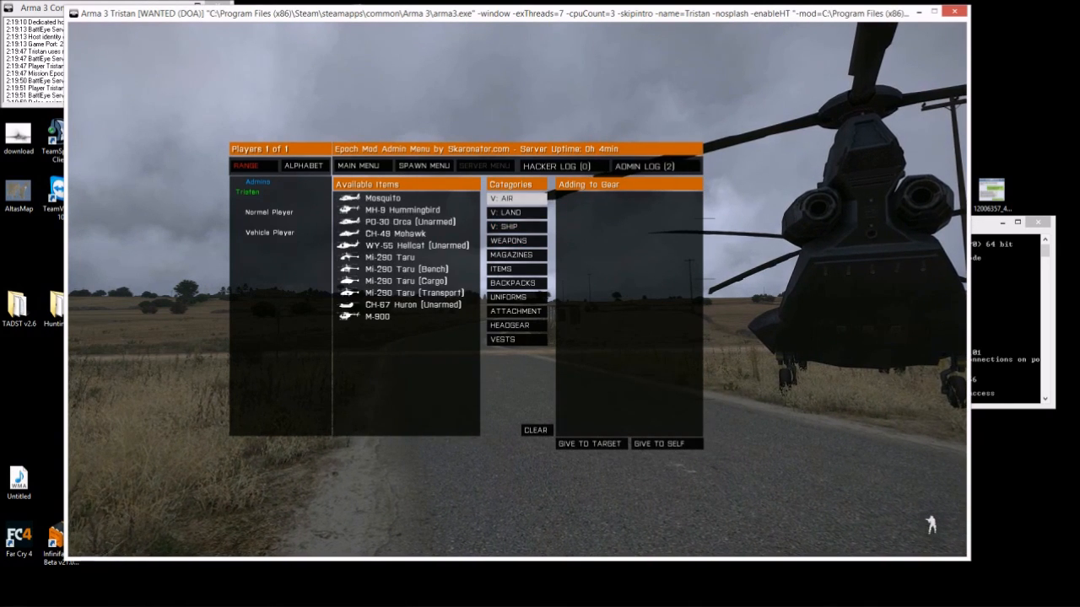
key("Escape")
key("m")
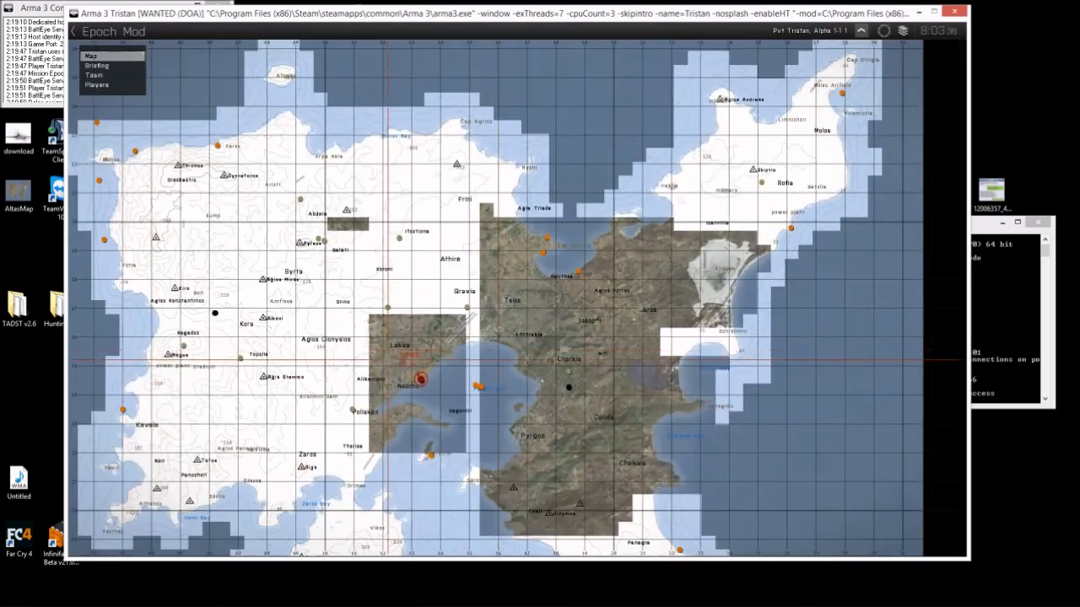
- Pan and zoom the Altis map around Neochori, then close the map
left_click_drag(388, 360, 470, 316)
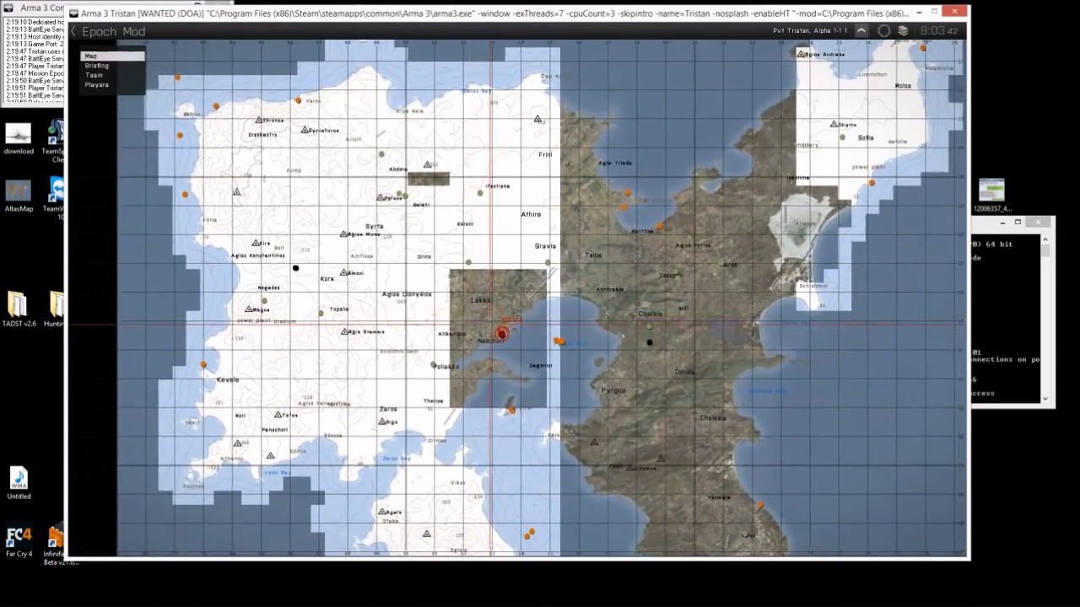
scroll(482, 325, "down", 3)
scroll(483, 325, "up", 6)
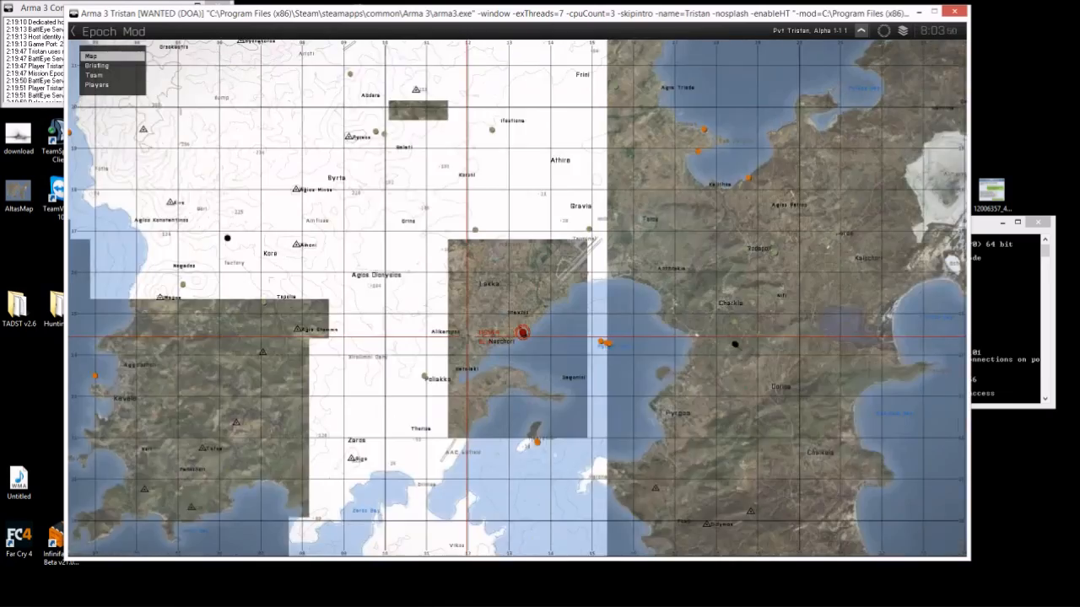
key("m")
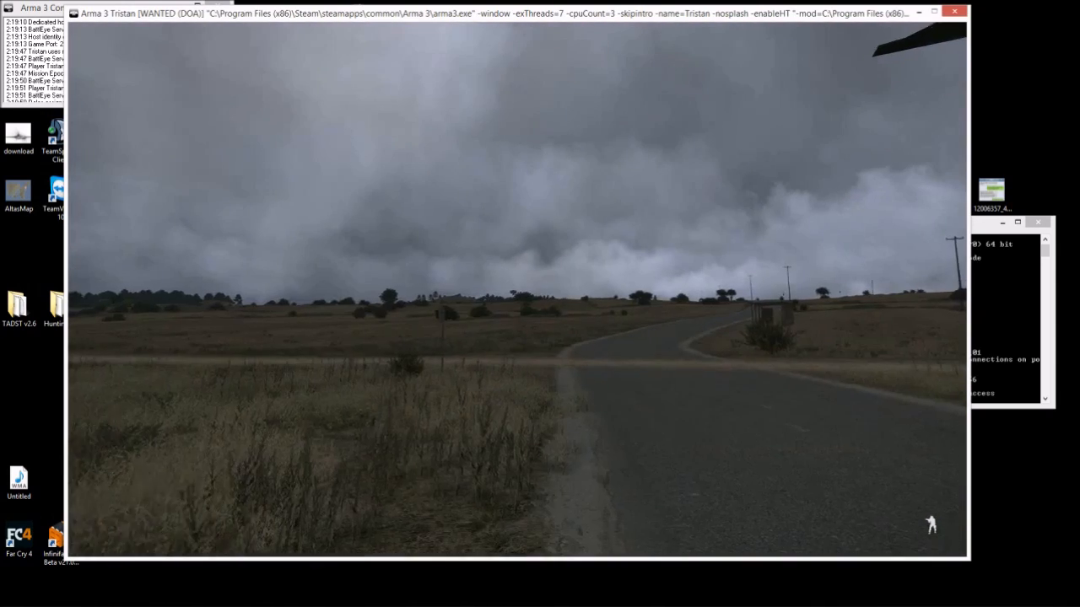
- Strafe right past the Huron helicopter, then bring up the pause menu
key("d")
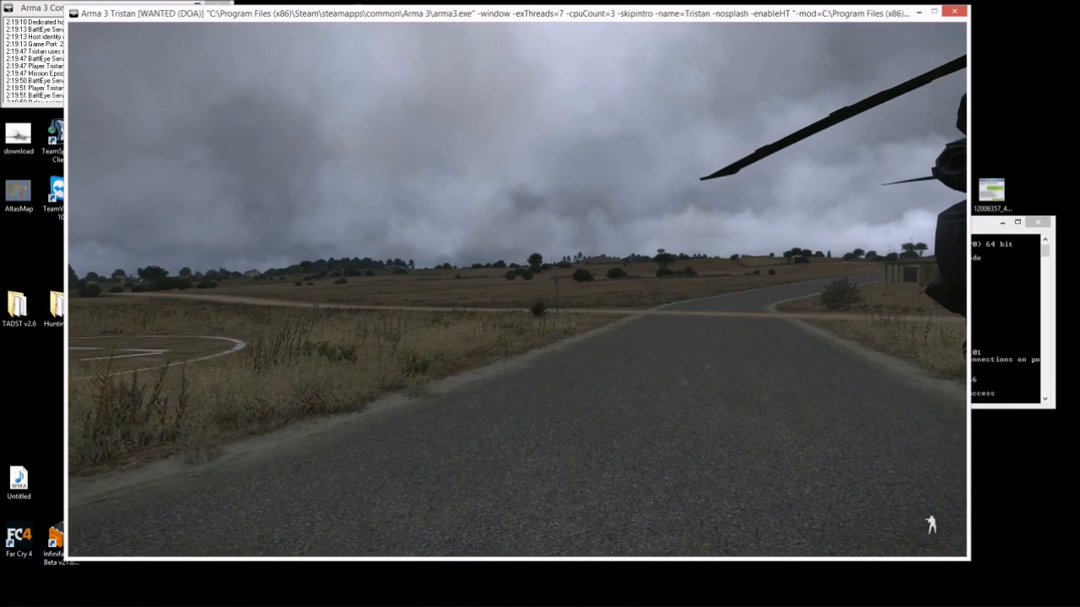
key("Escape")
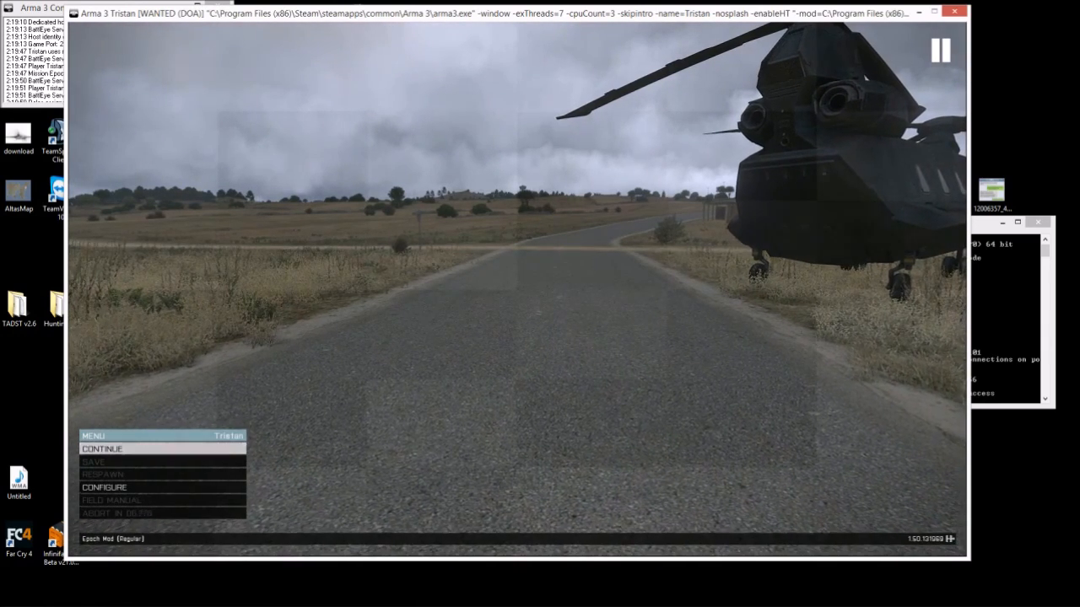
- Check the redis-server and Arma 3 Console logs, then choose ABORT in the pause menu
key("alt+Tab")
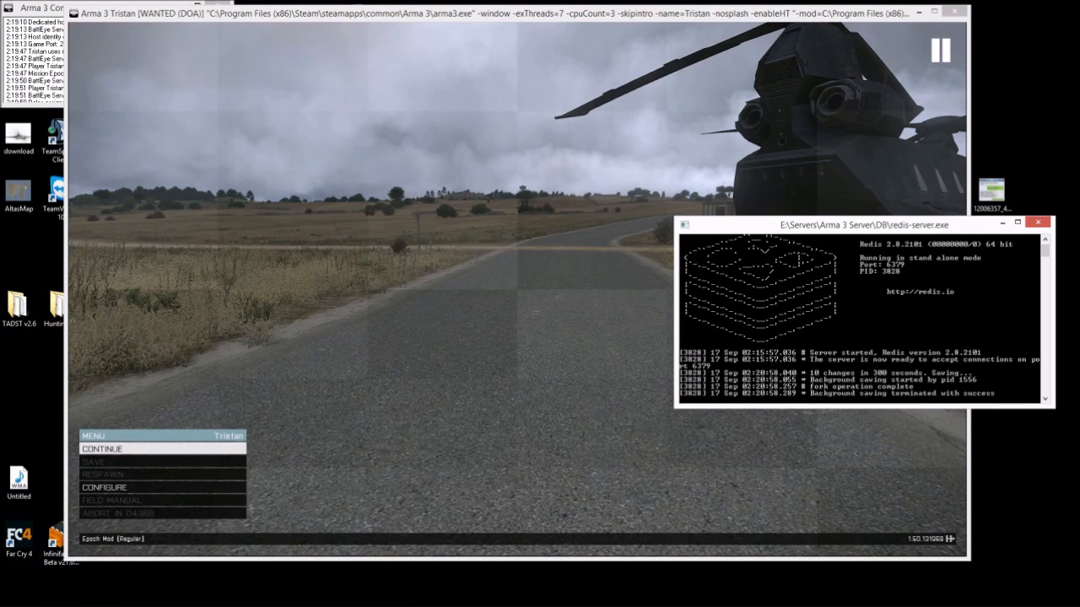
key("alt+Tab")
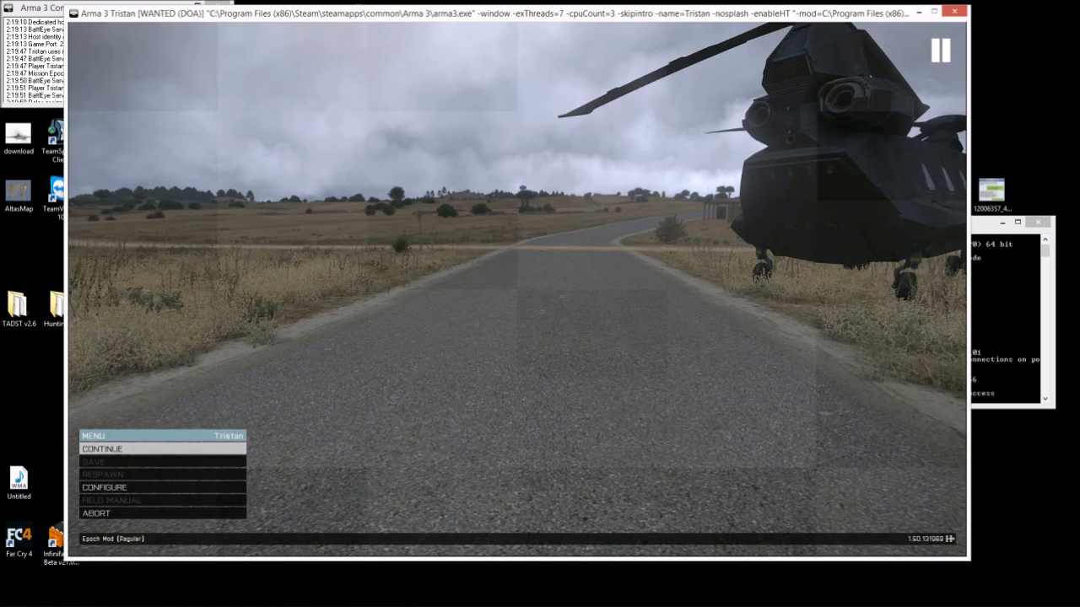
key("alt+Tab")
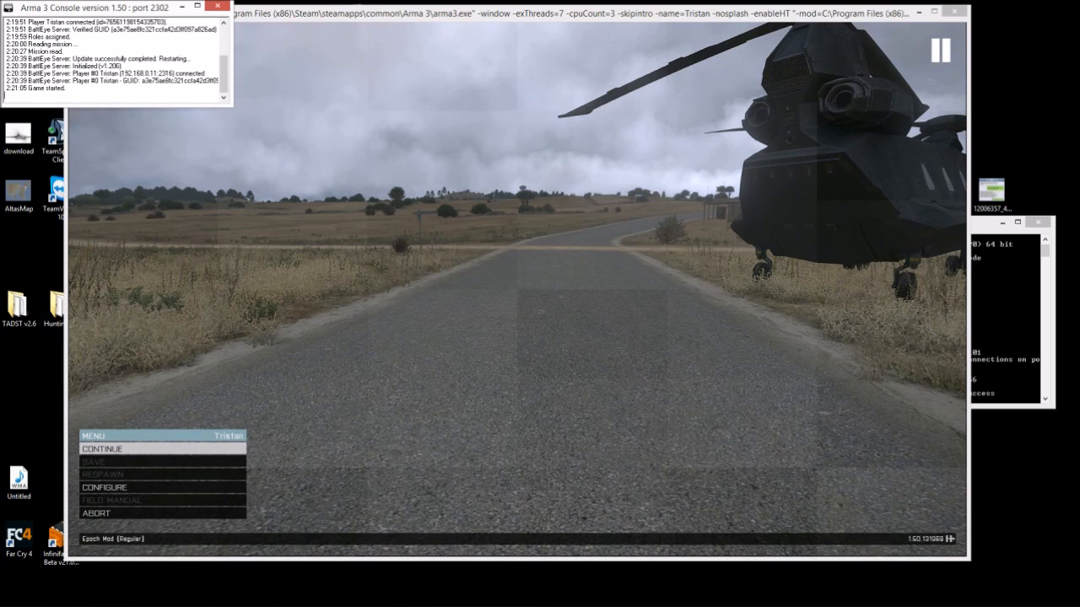
key("alt+Tab")
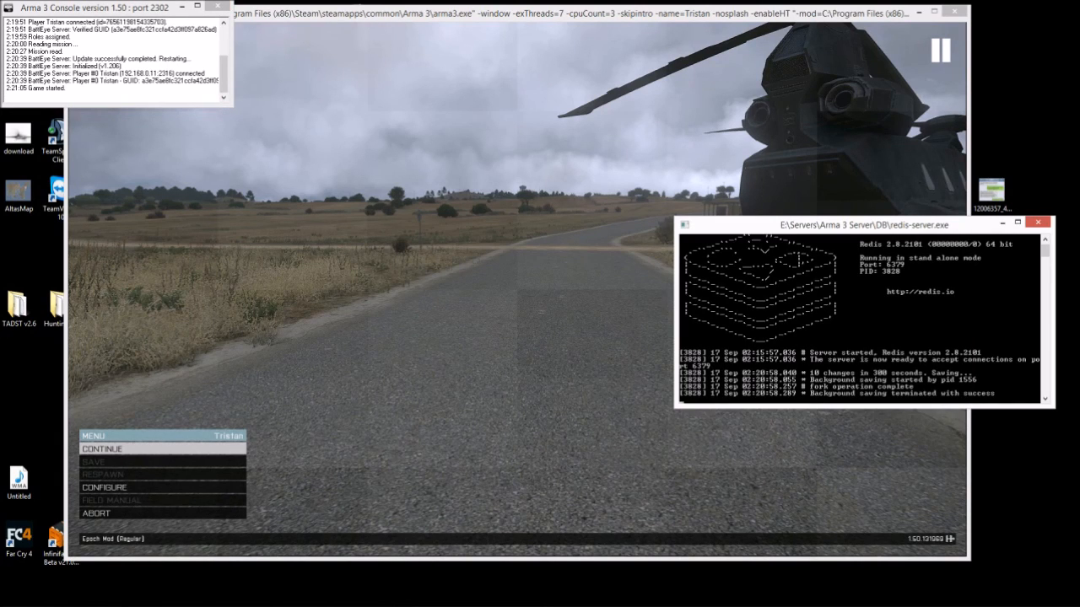
key("alt+Tab")
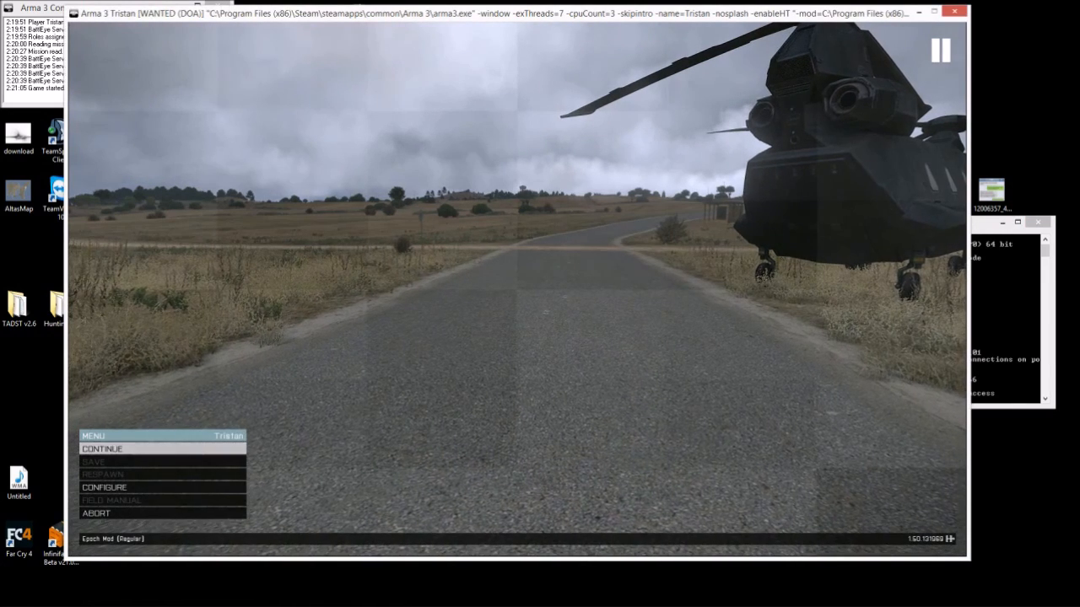
left_click(161, 512)
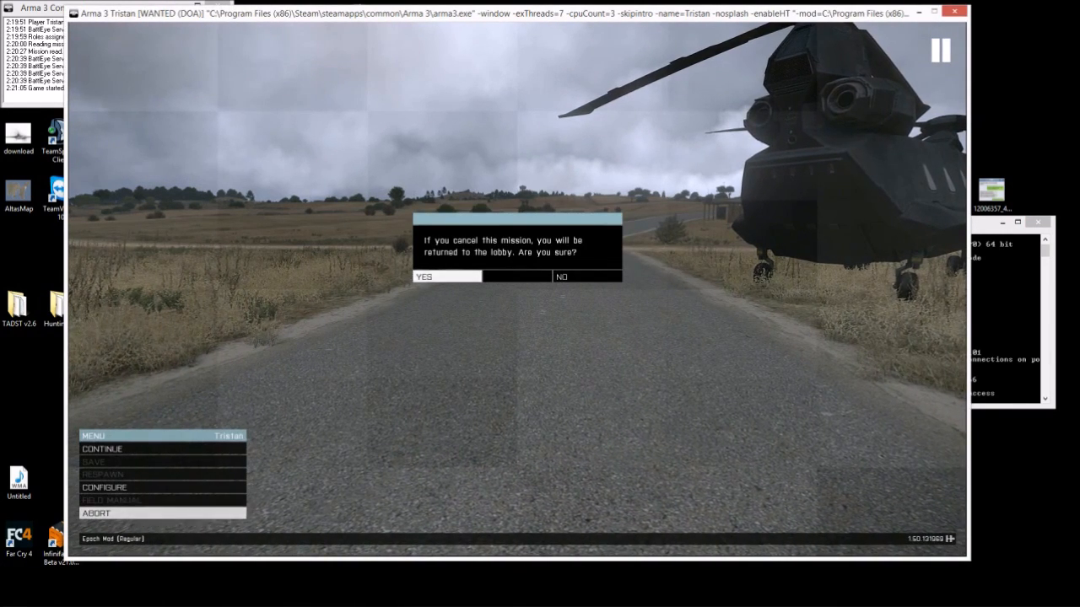
- Confirm returning to the lobby, back out through the lobby and LAN browser, and exit Arma 3
left_click(447, 276)
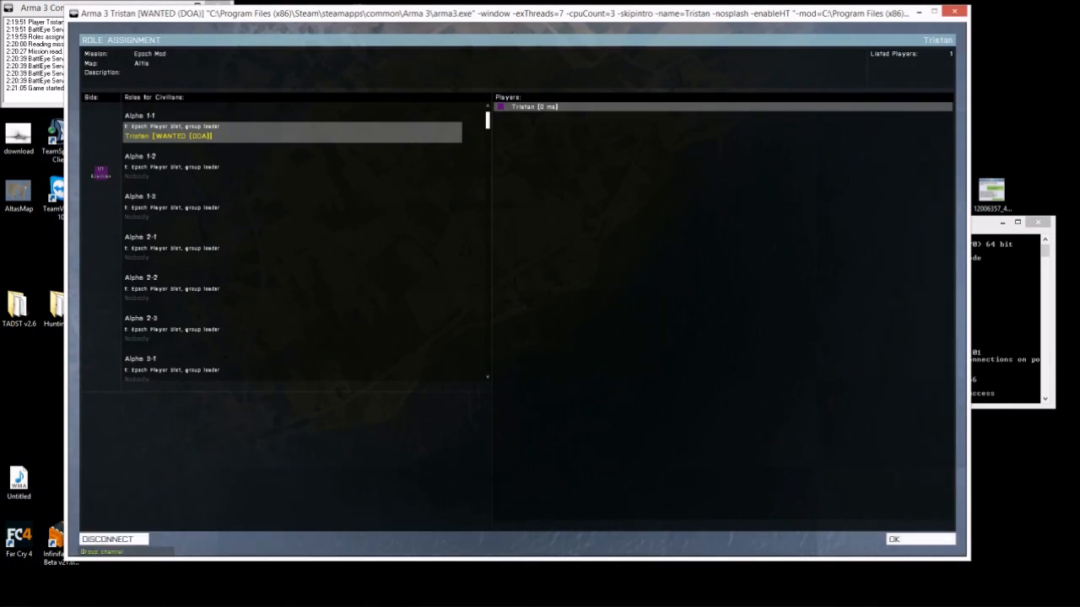
key("Escape")
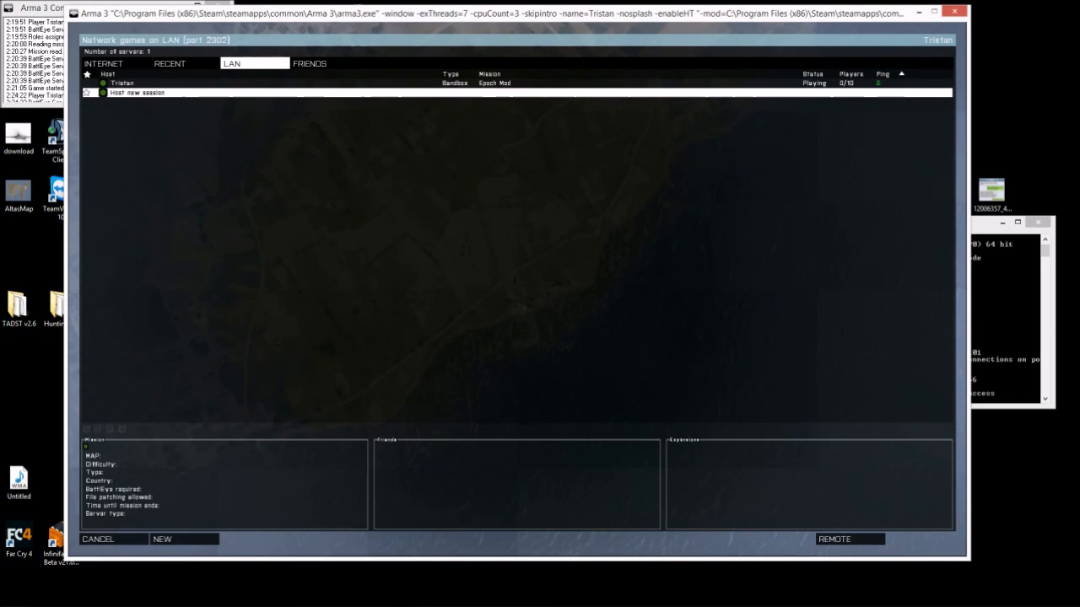
key("Escape")
left_click(202, 513)
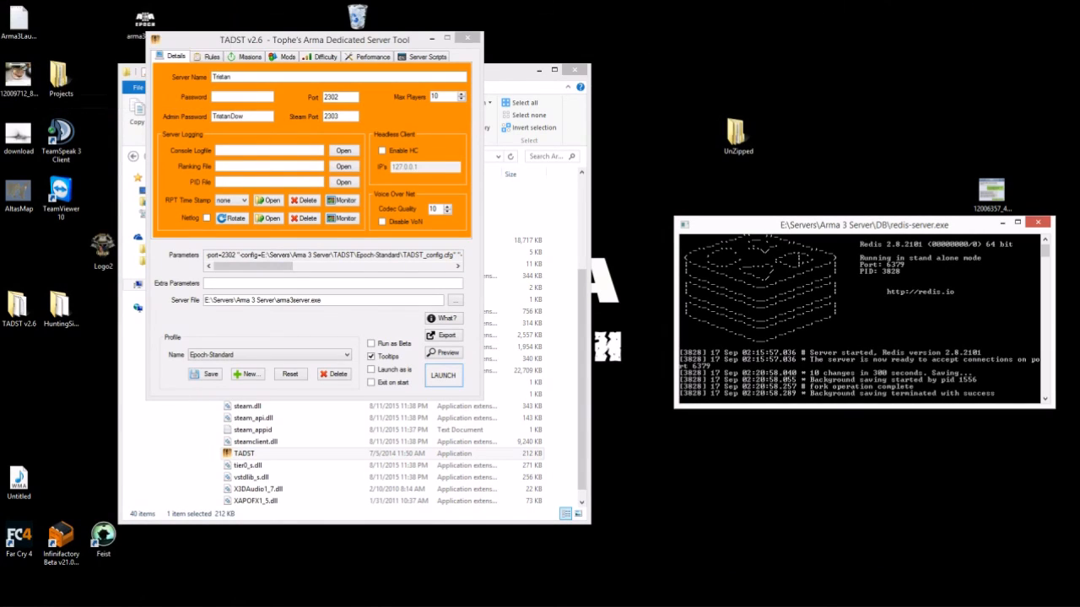
- Save the Epoch-Standard server profile in TADST
left_click_drag(314, 40, 288, 37)
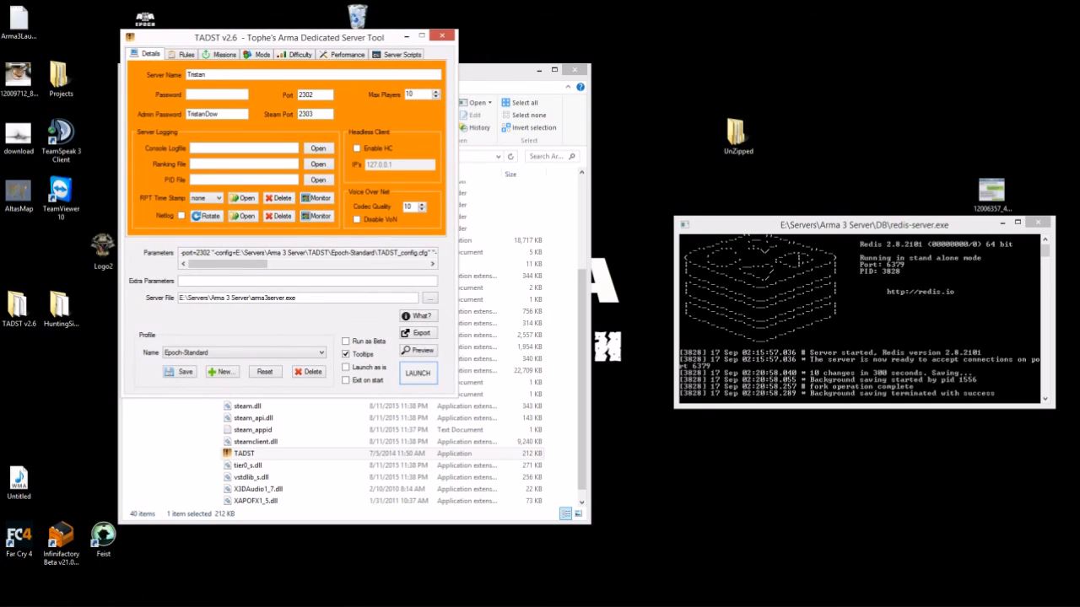
left_click(180, 372)
key("Return")
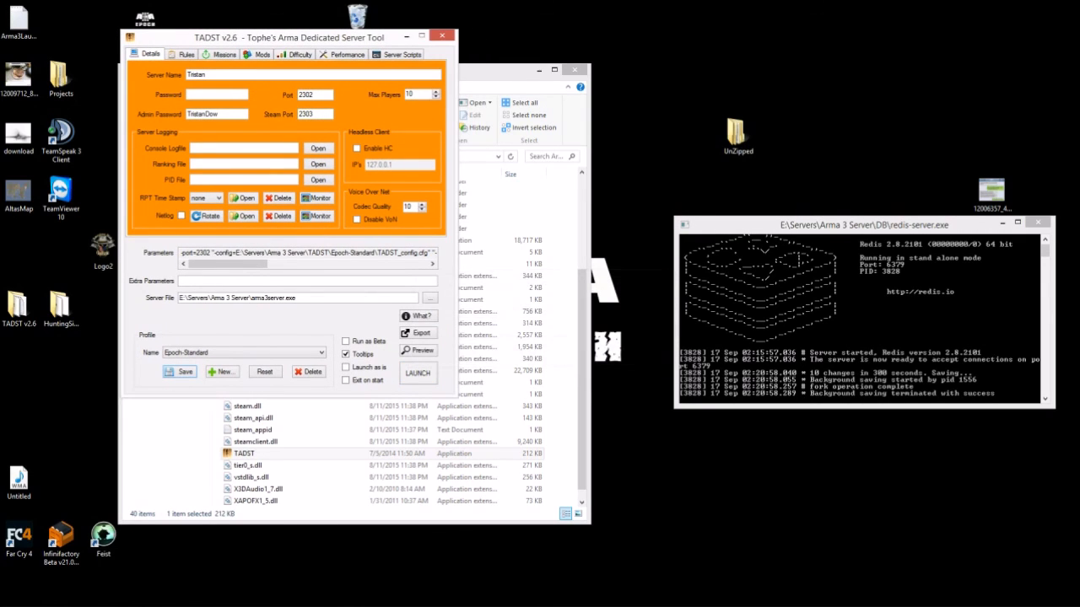